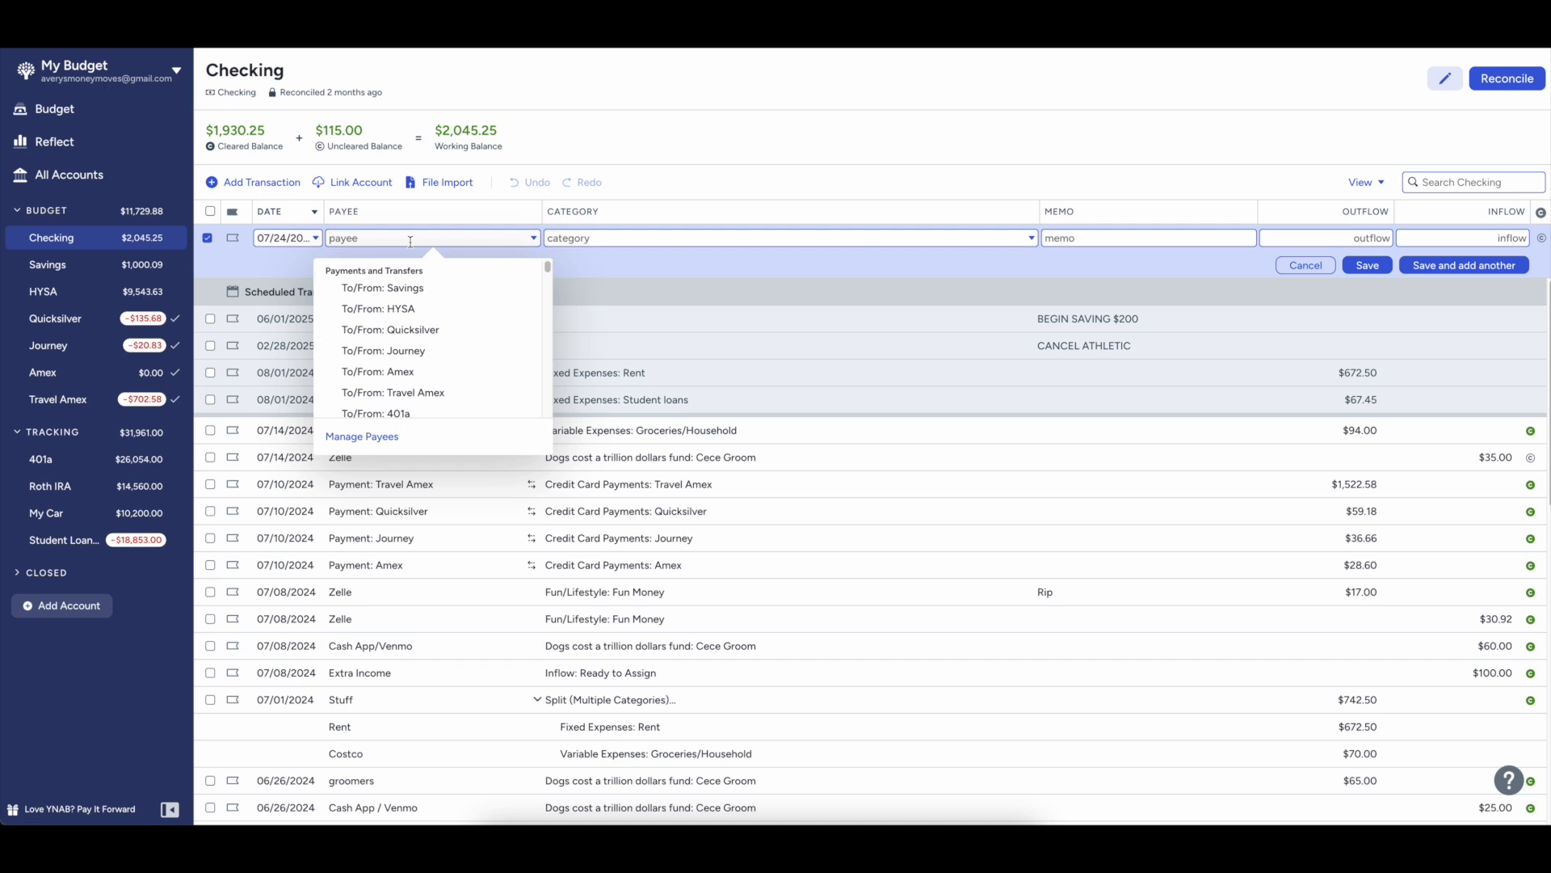
- Save a Checking transaction with payee New Job, category Ready to Assign and an outflow of 1404.35
{"action": "type", "text": "New Job"}
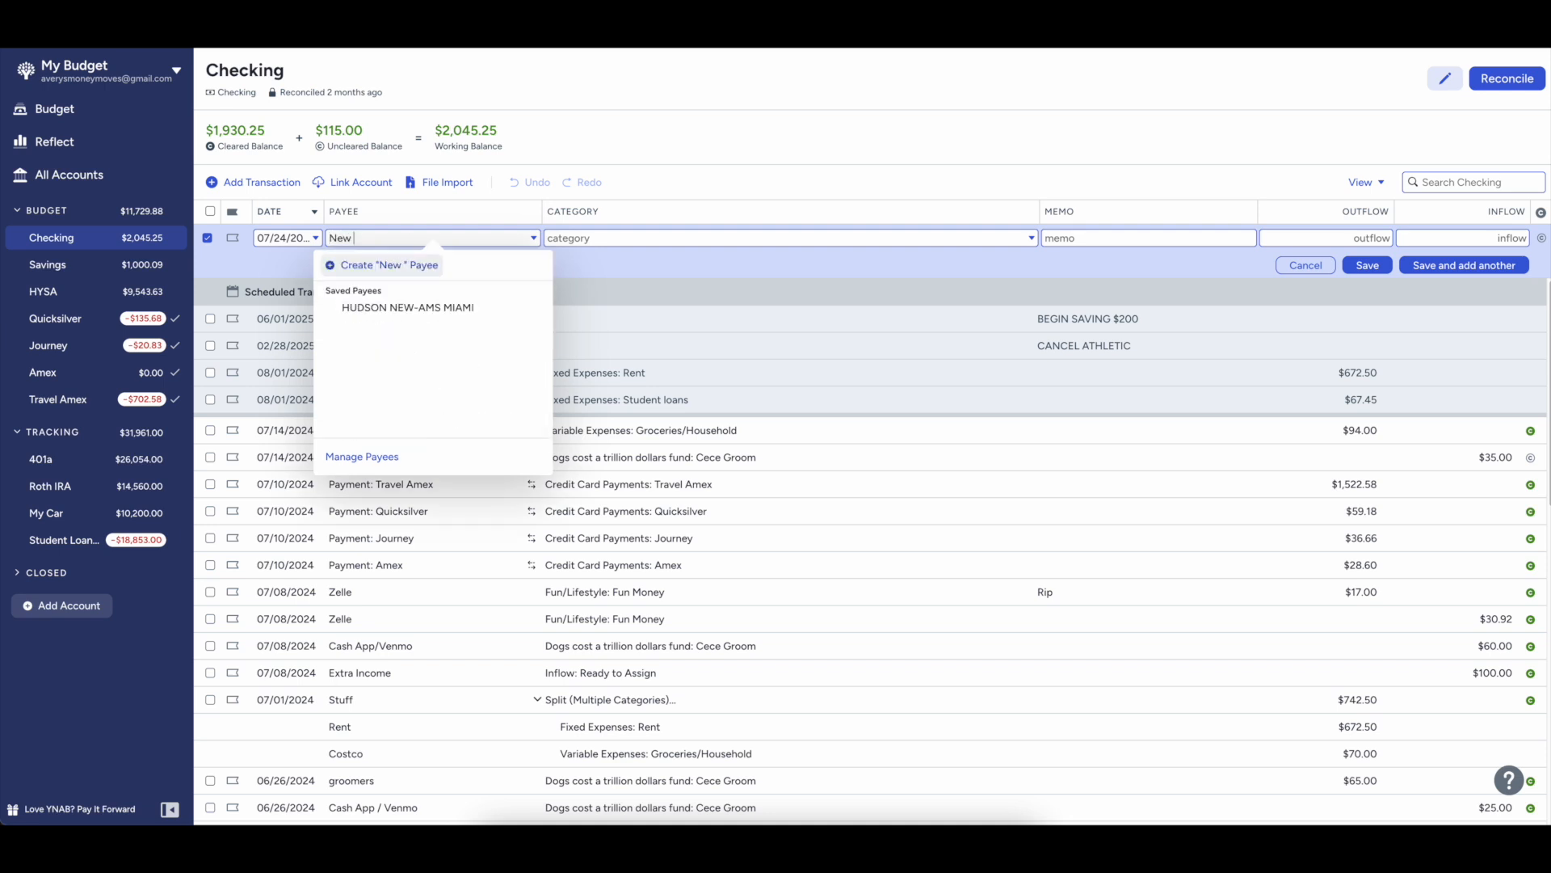
{"action": "key", "text": "Tab"}
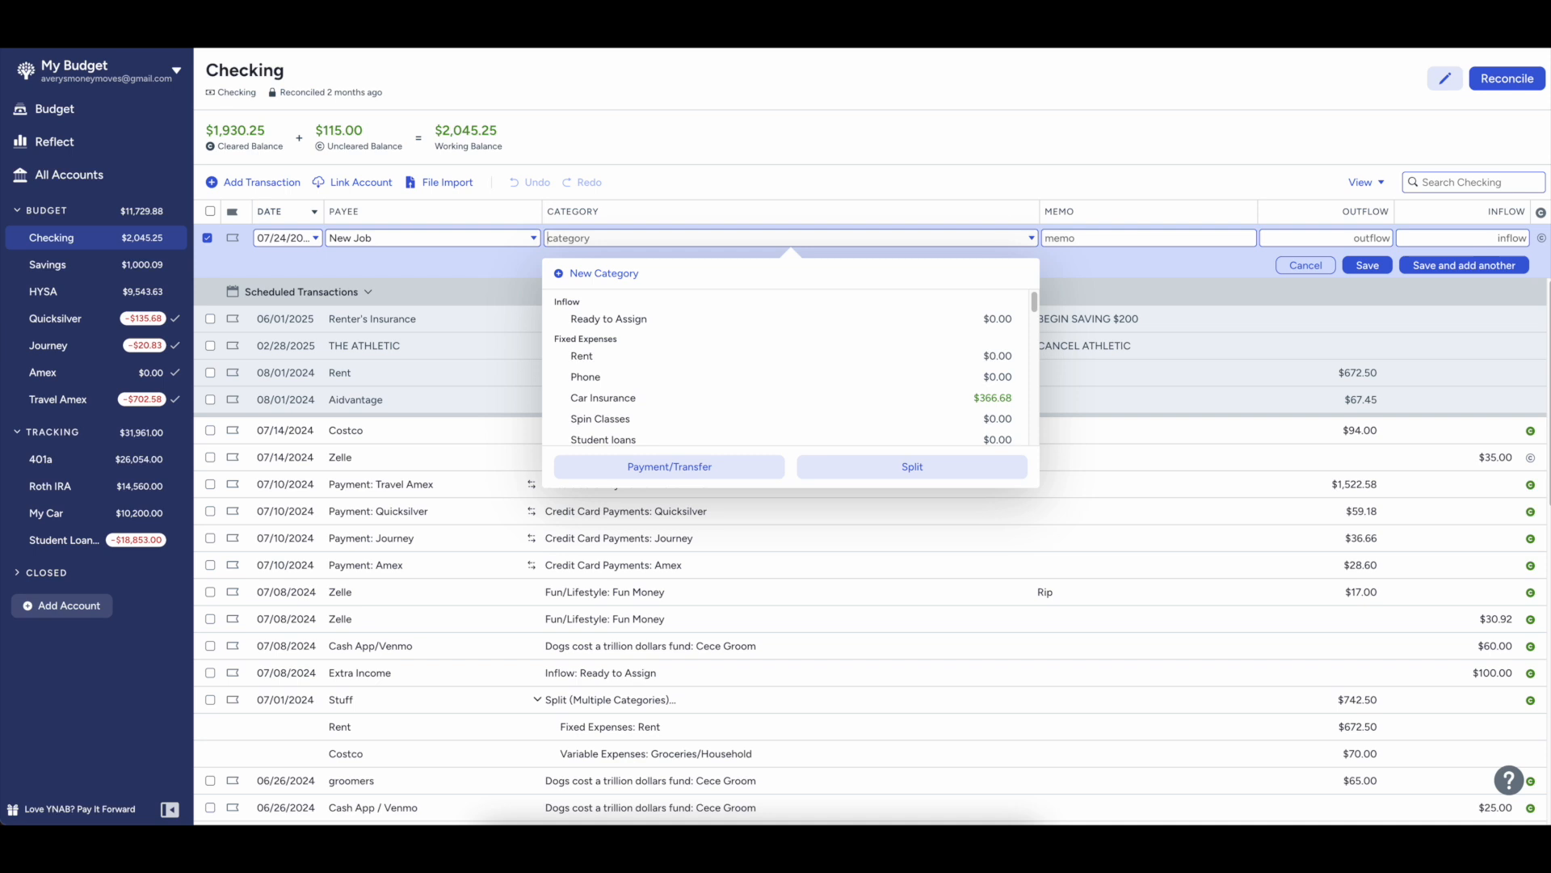
{"action": "left_click", "coordinate": [711, 321]}
{"action": "left_click", "coordinate": [1367, 236]}
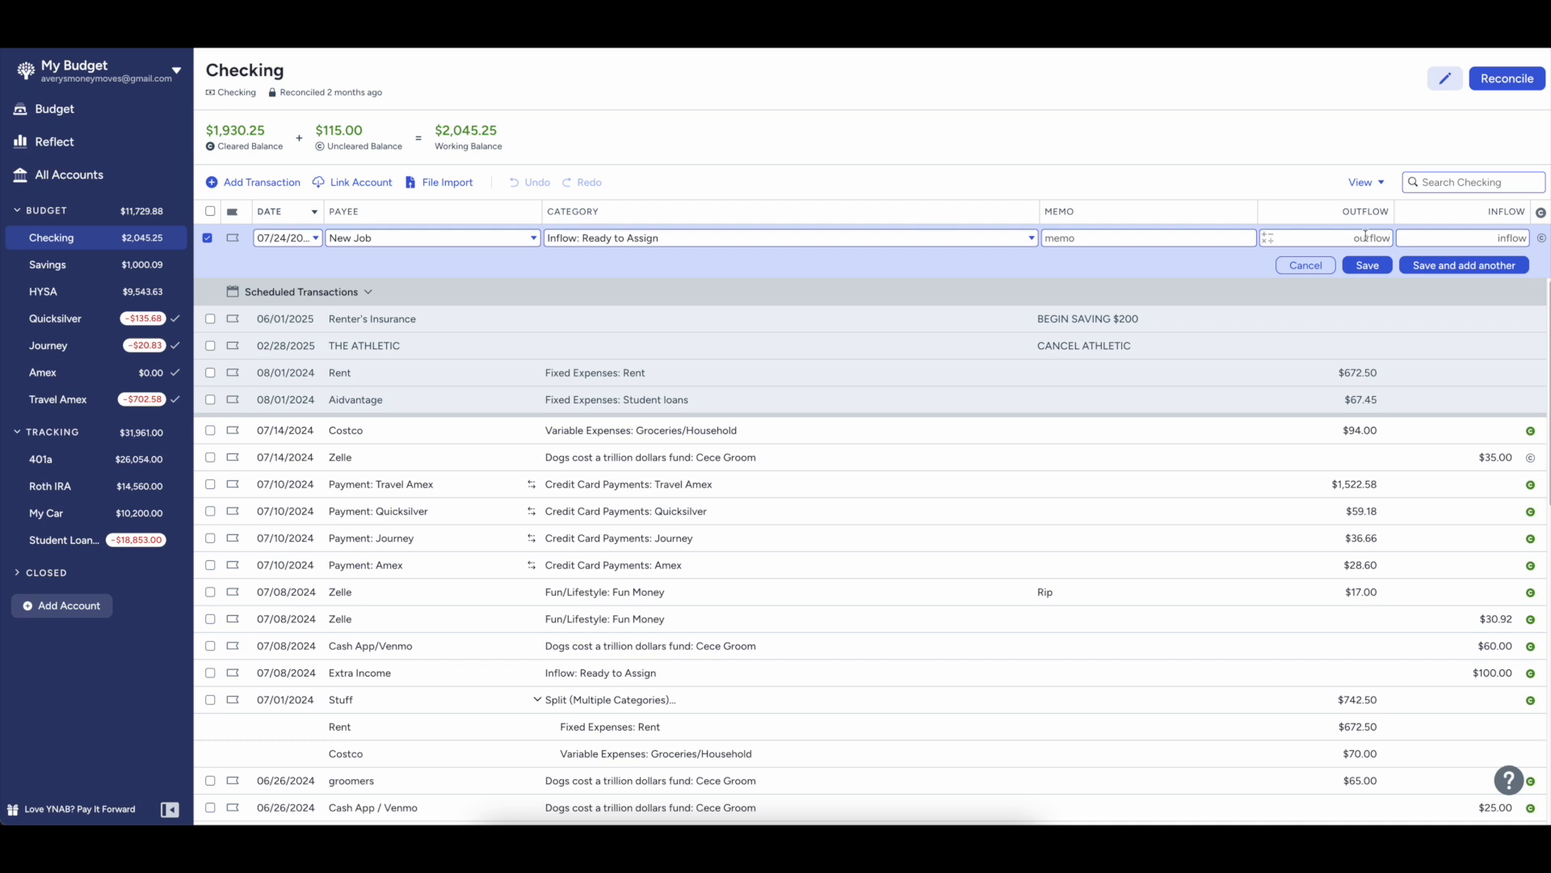
{"action": "type", "text": "1404.35"}
{"action": "left_click", "coordinate": [1367, 266]}
{"action": "left_click", "coordinate": [67, 284]}
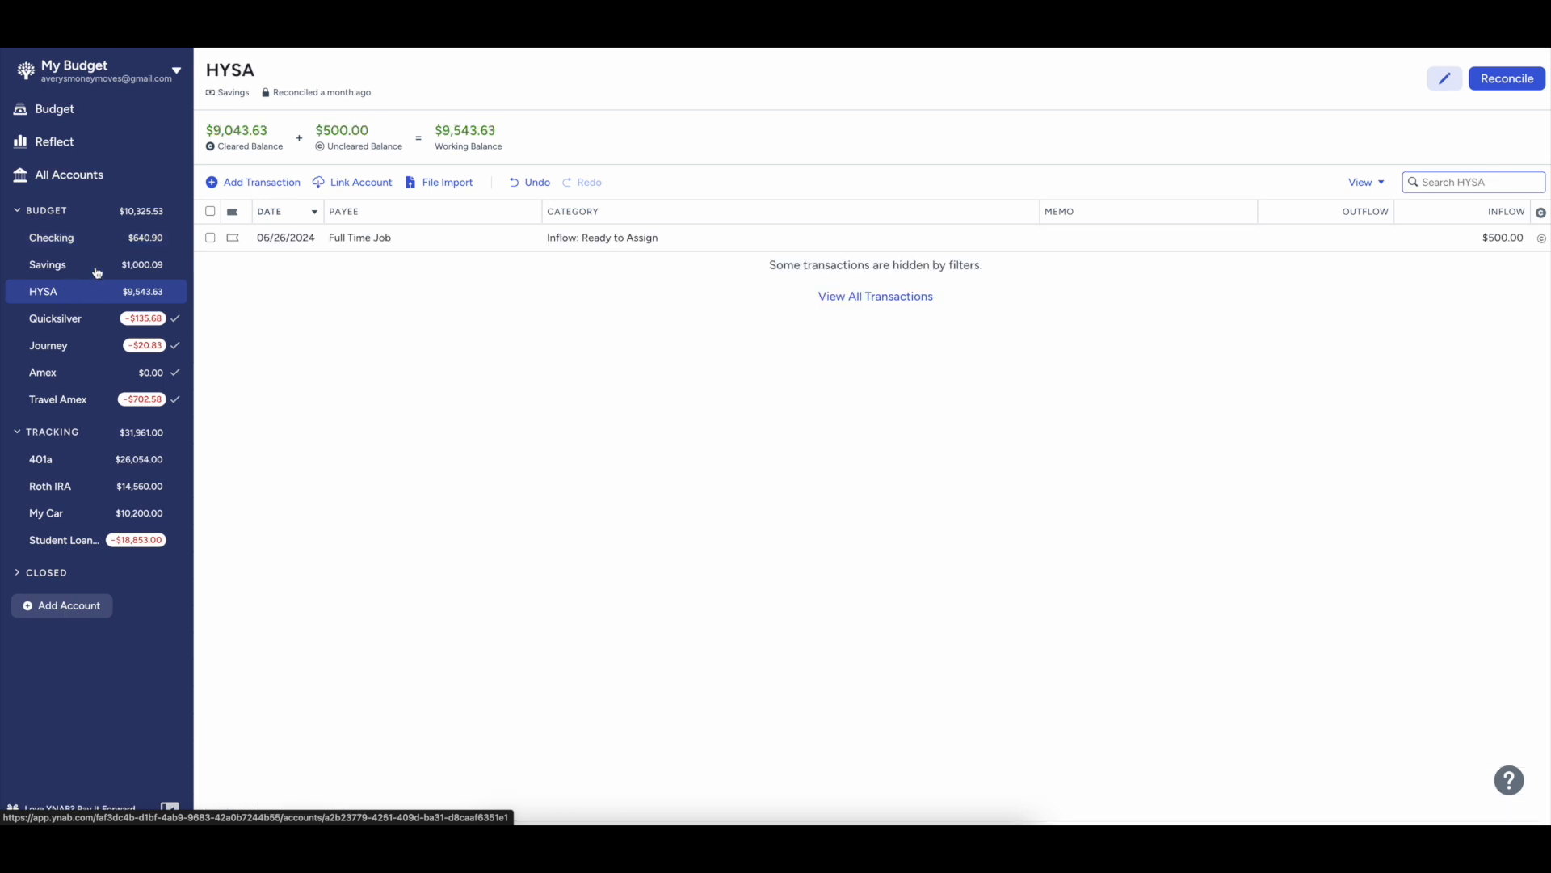
{"action": "left_click", "coordinate": [254, 182]}
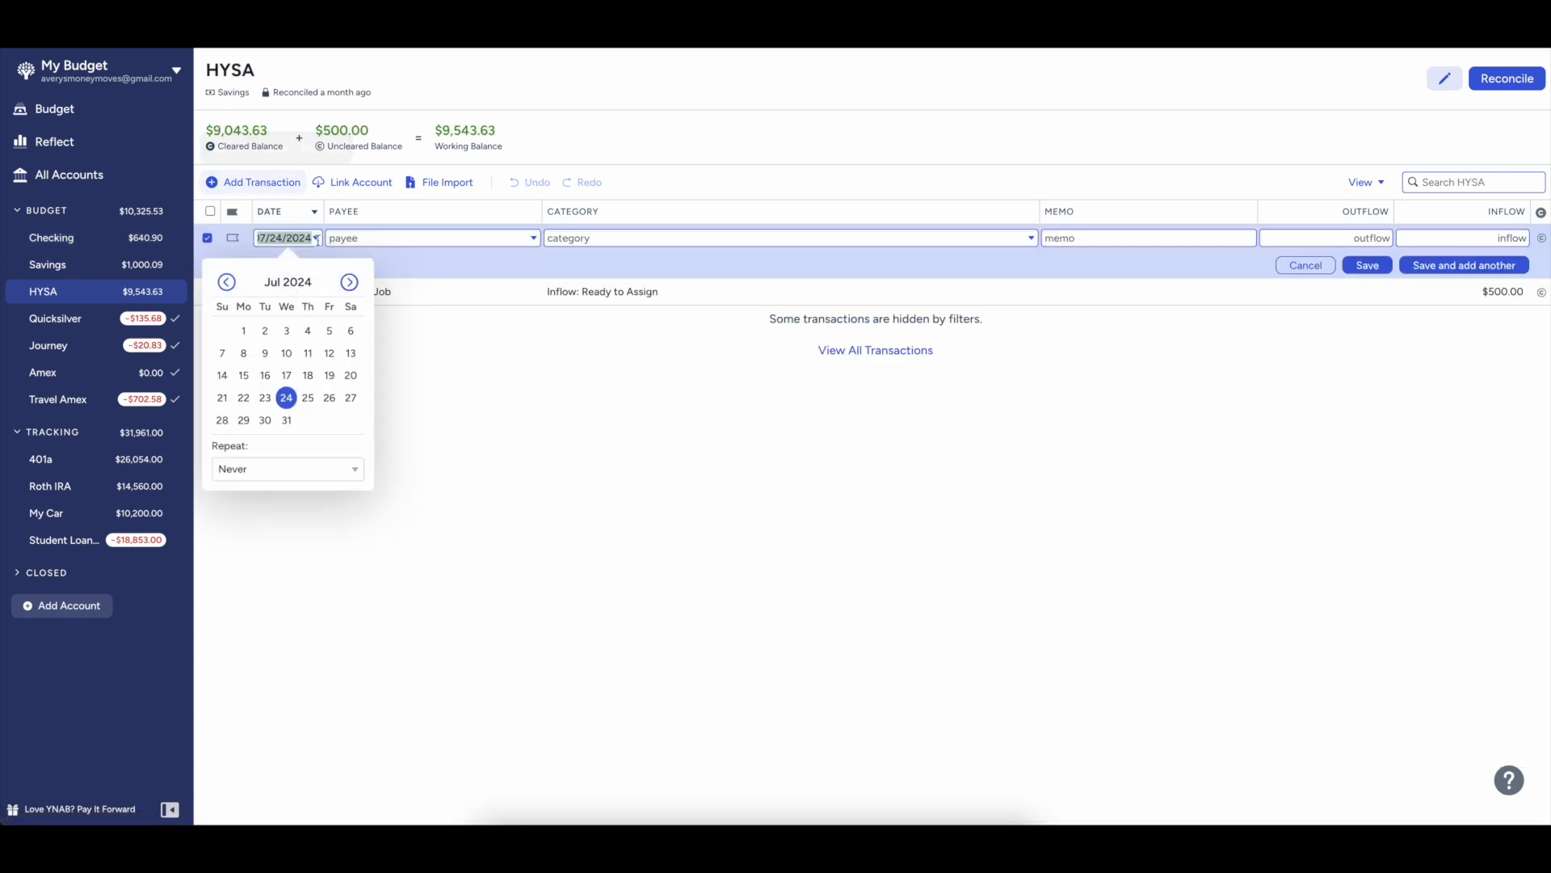
{"action": "left_click", "coordinate": [286, 399]}
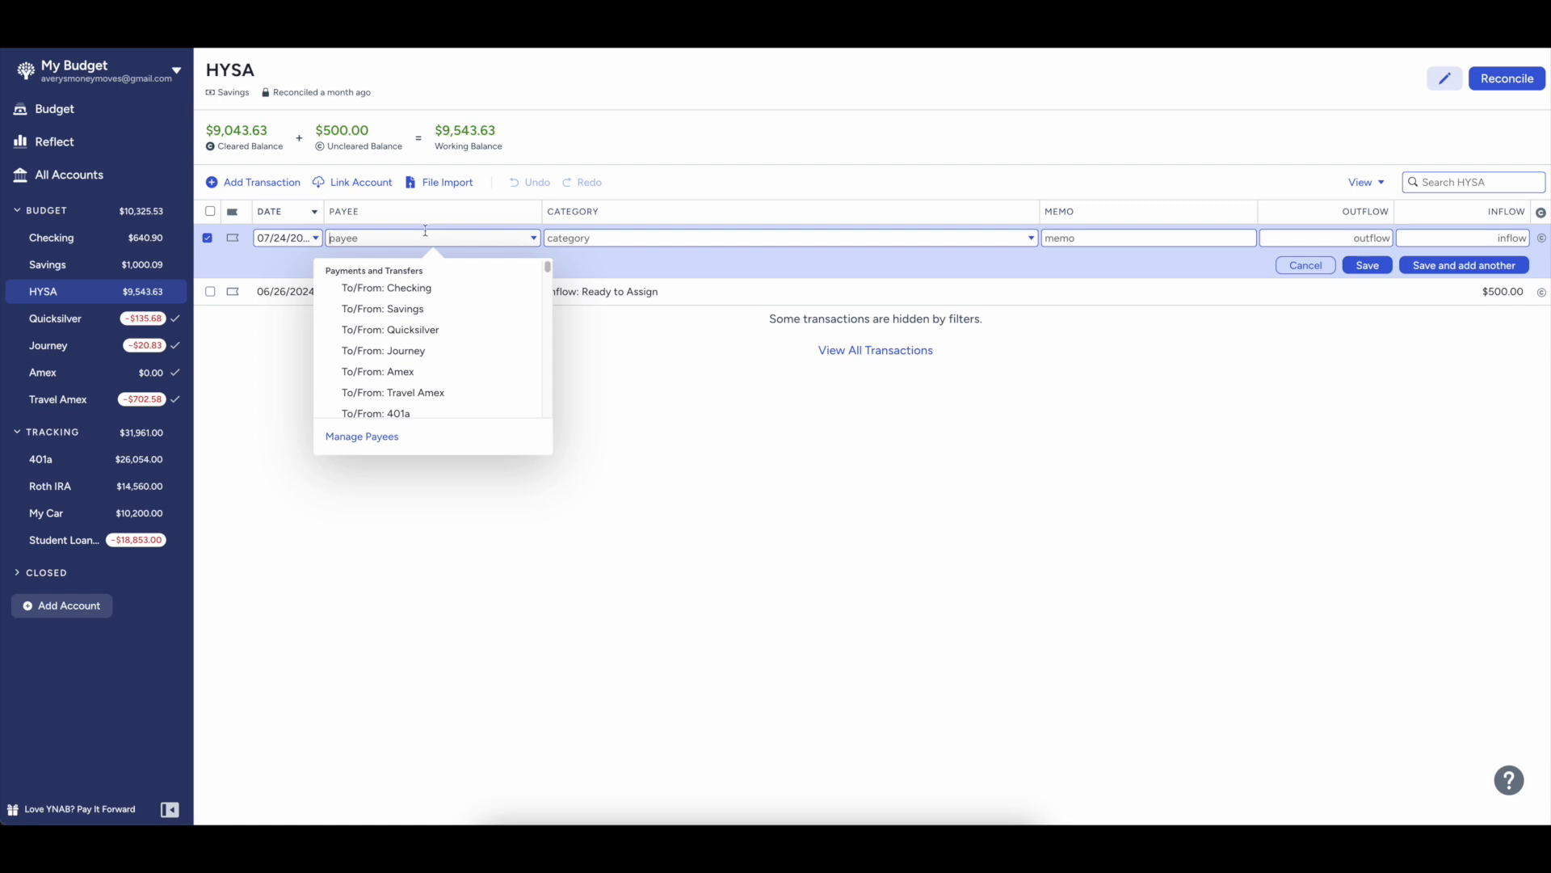
{"action": "type", "text": "New Job"}
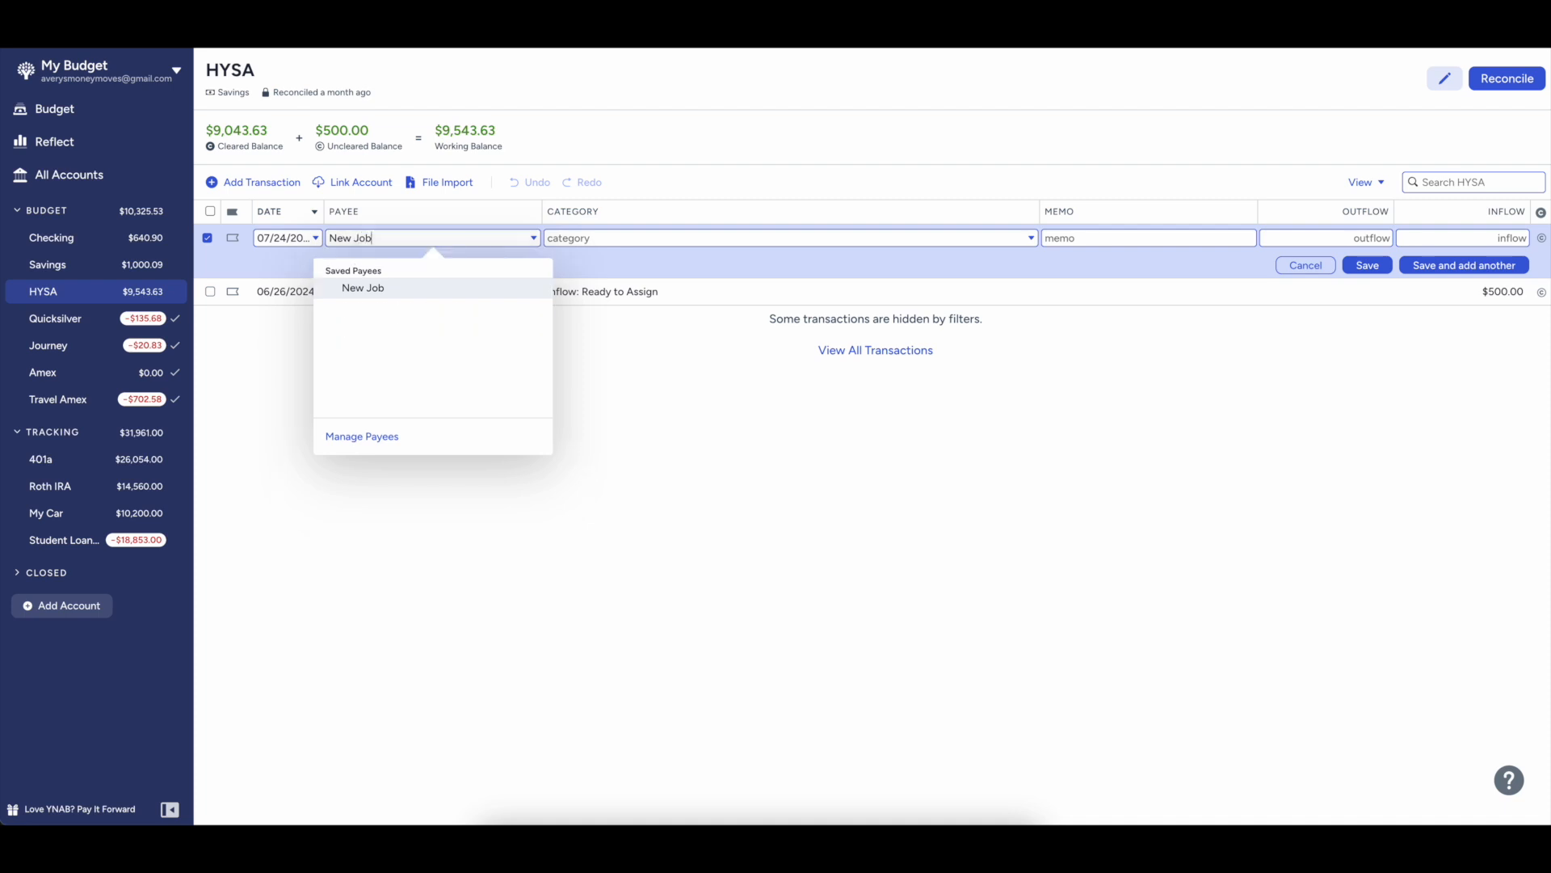
{"action": "key", "text": "Tab"}
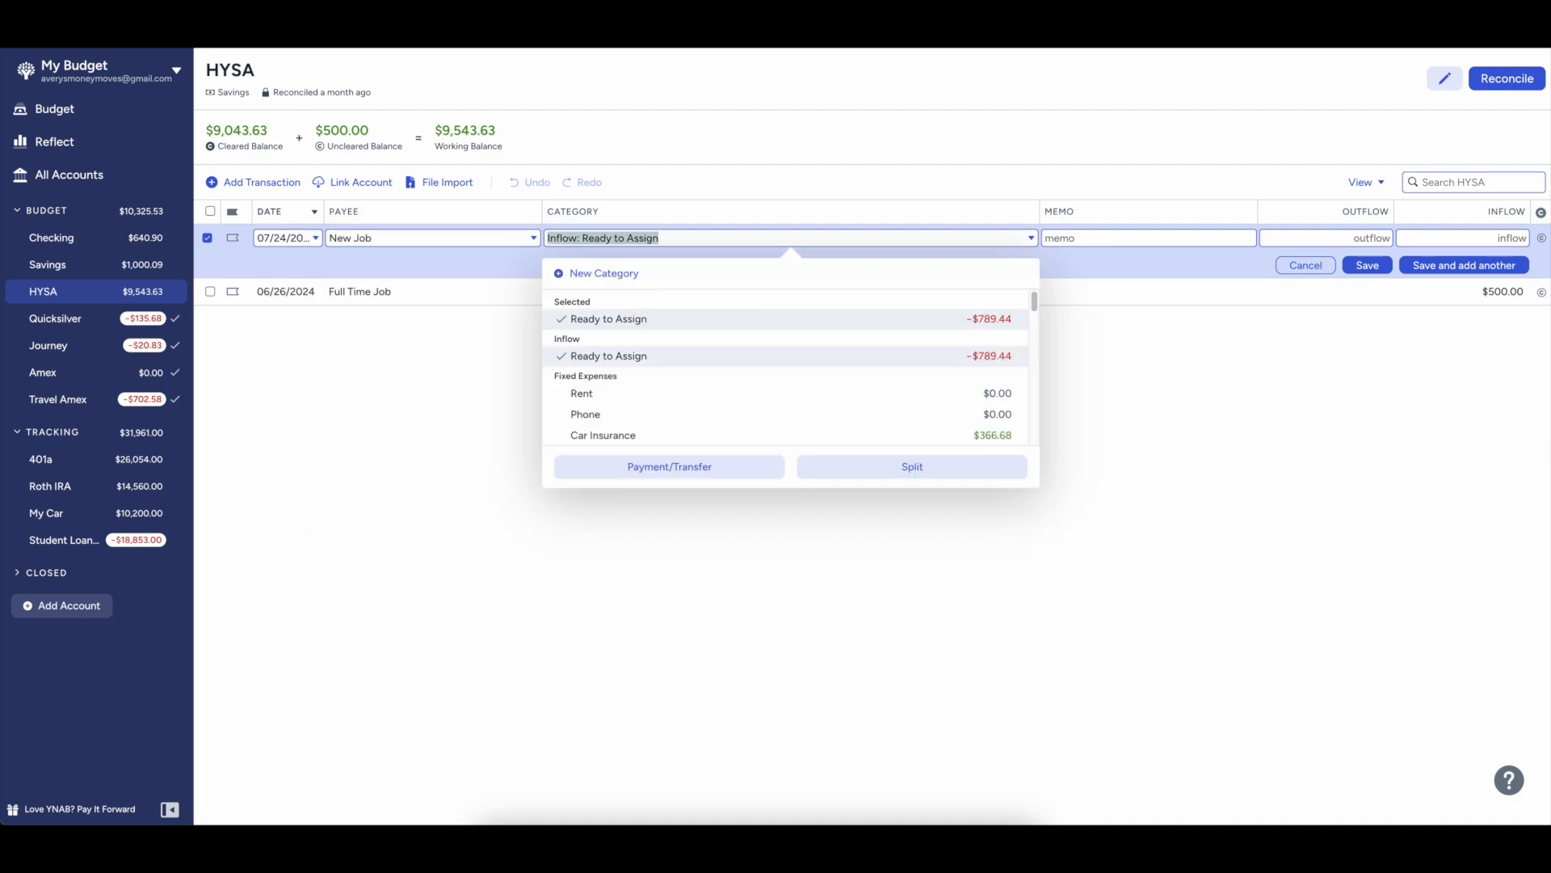
{"action": "left_click", "coordinate": [267, 452]}
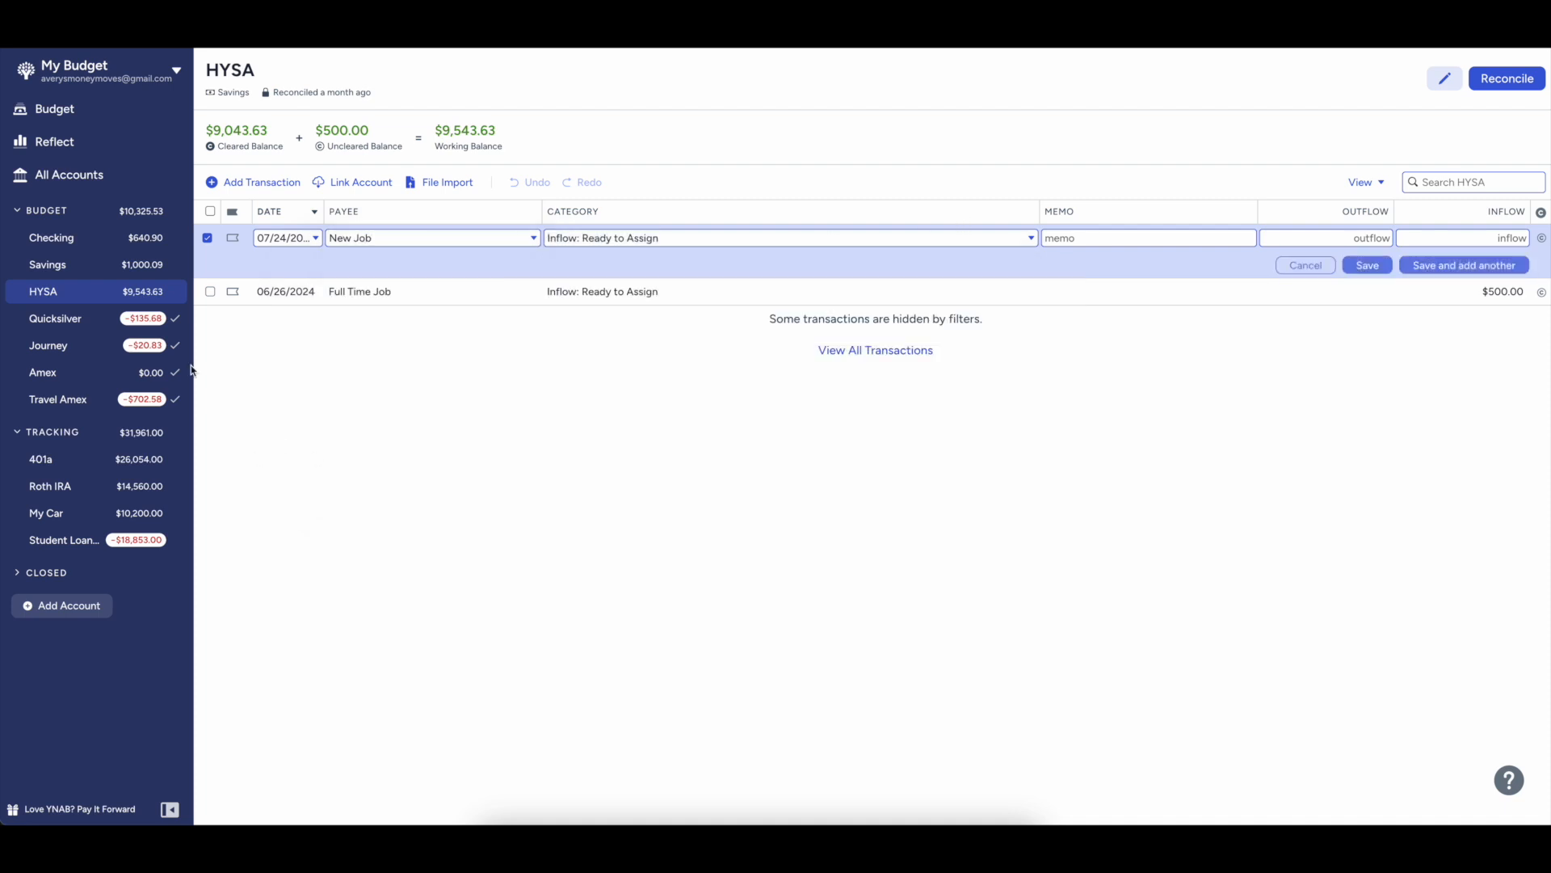
{"action": "left_click", "coordinate": [1305, 265]}
- Move the amount of the New Job transaction in Checking from outflow to inflow, save it and deselect the transaction
{"action": "left_click", "coordinate": [50, 237]}
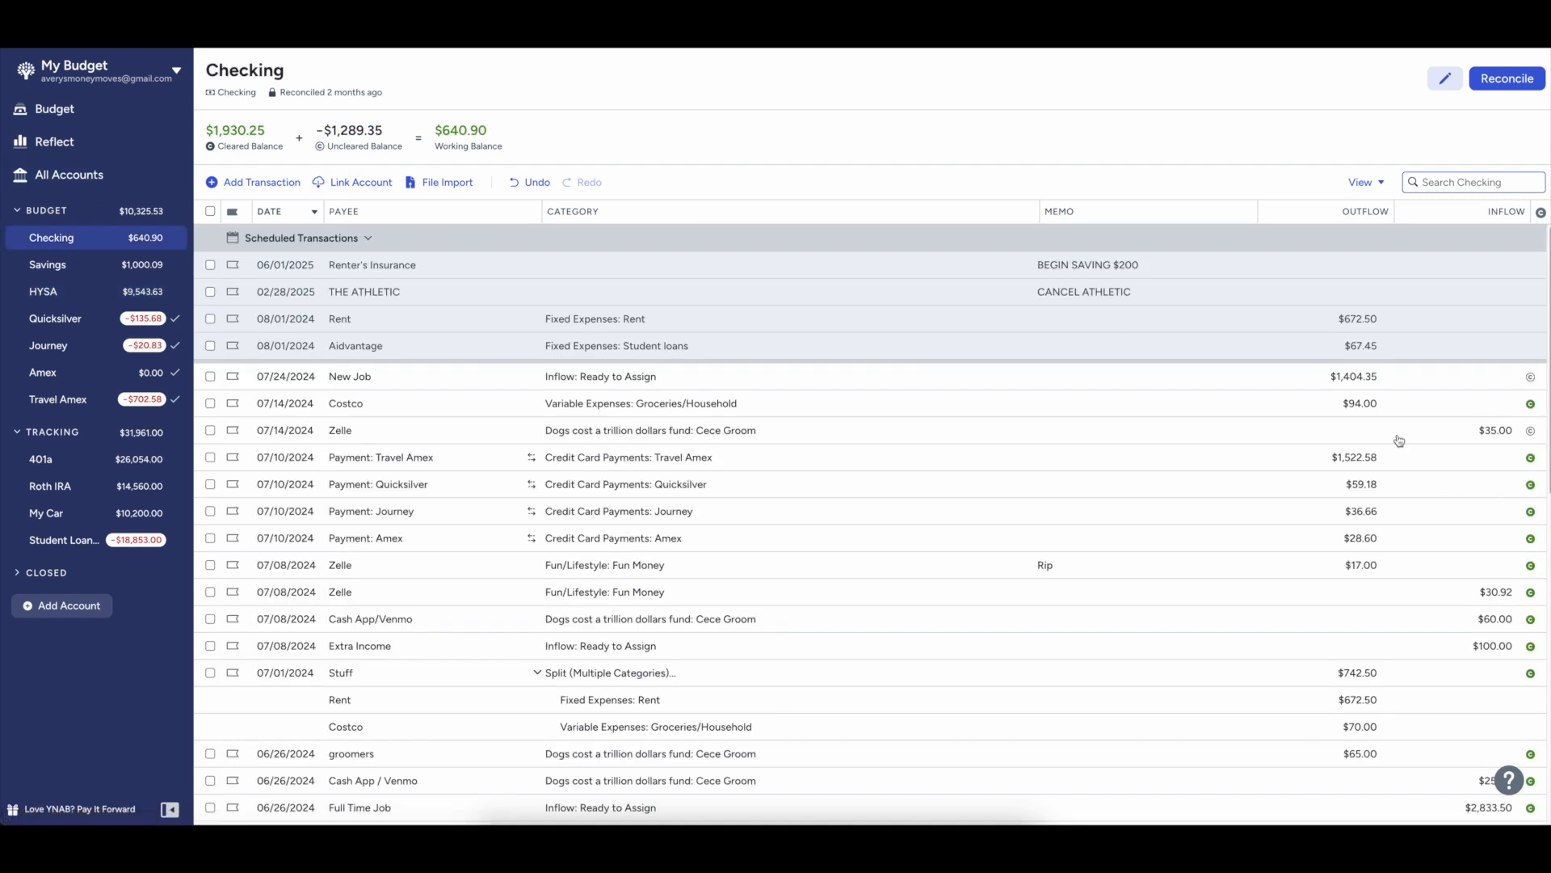
{"action": "left_click", "coordinate": [1355, 380]}
{"action": "left_click", "coordinate": [1366, 383]}
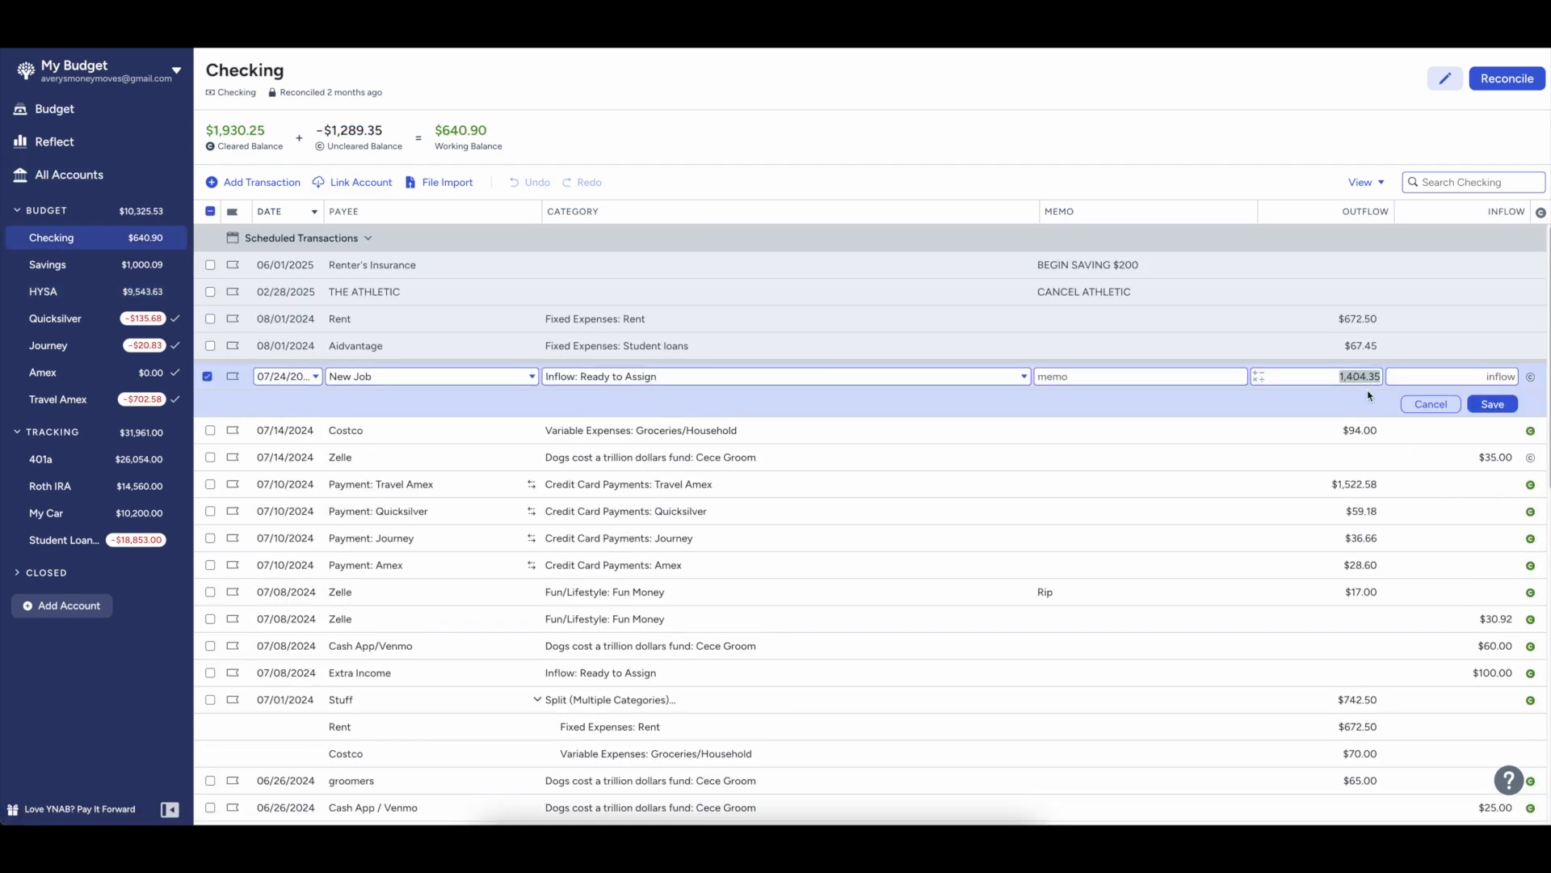
{"action": "key", "text": "ctrl+x"}
{"action": "key", "text": "Tab"}
{"action": "key", "text": "ctrl+v"}
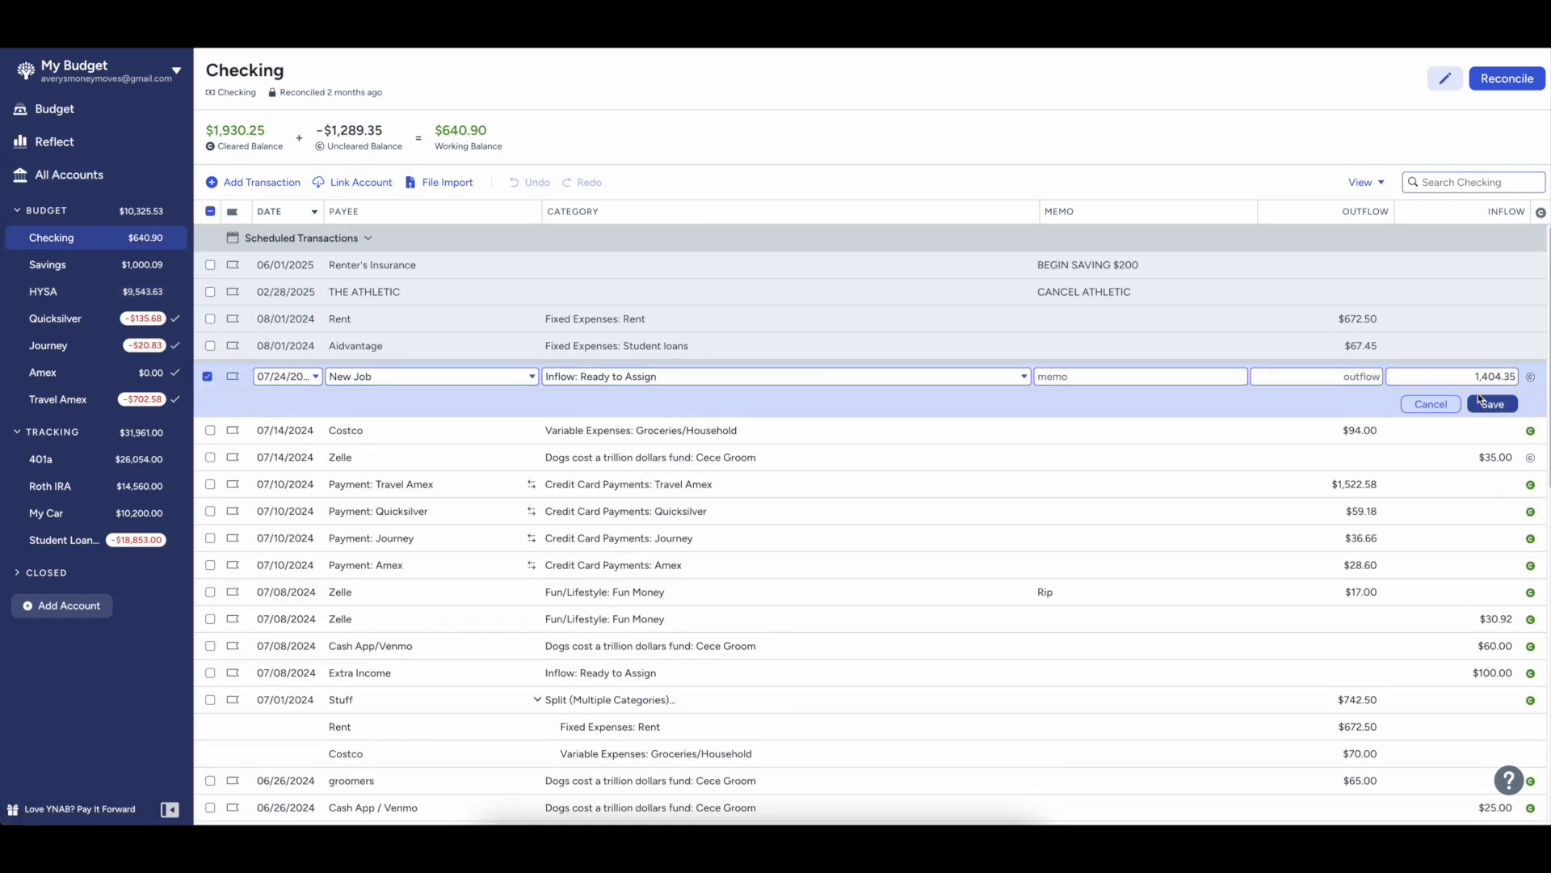
{"action": "left_click", "coordinate": [1485, 403]}
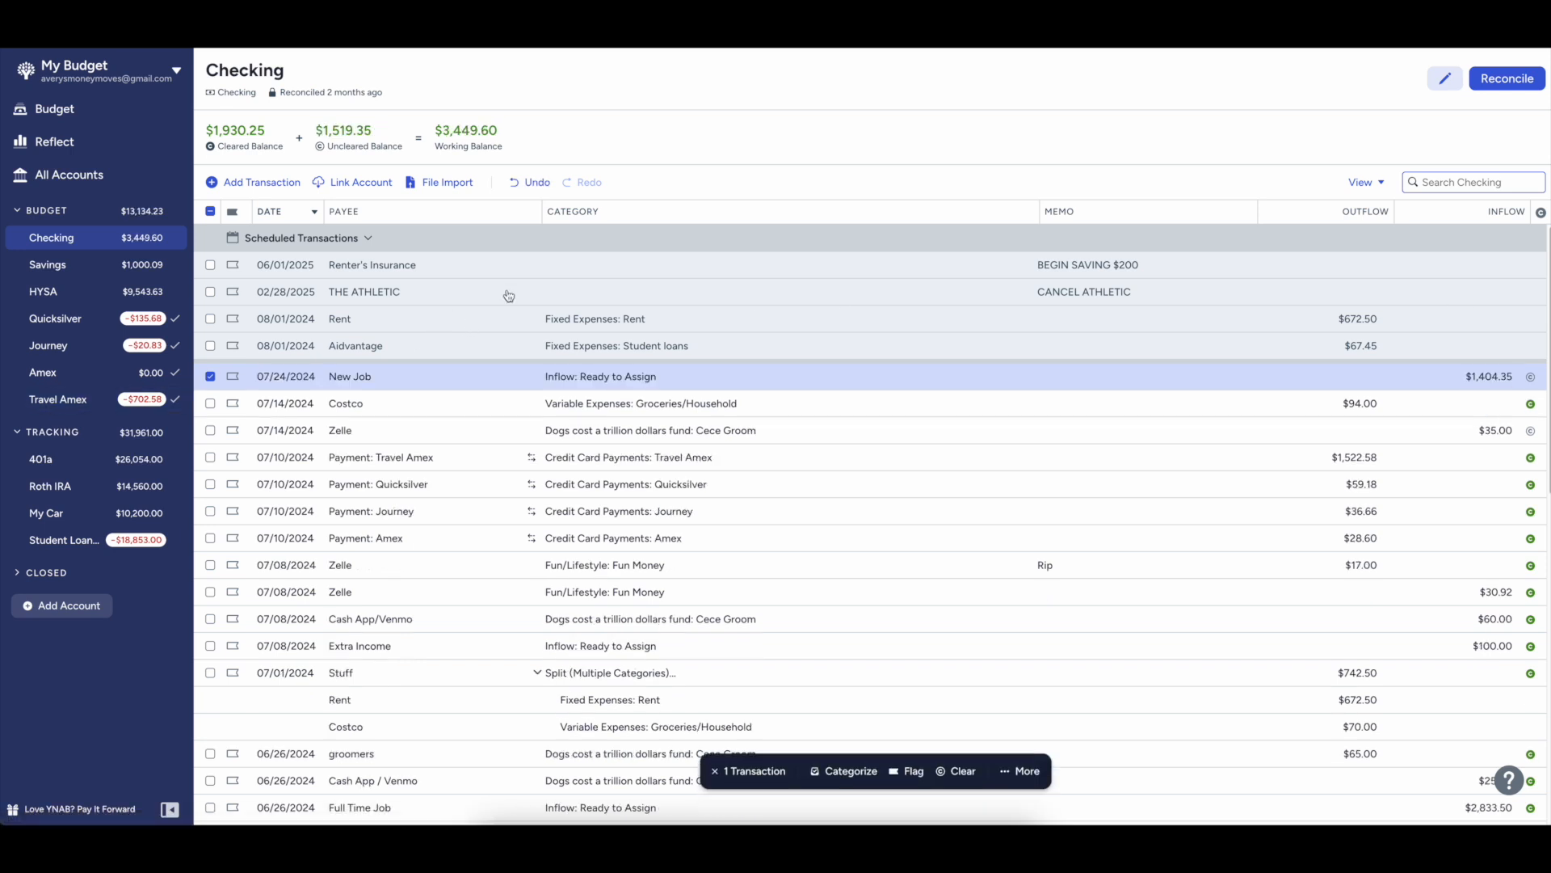
{"action": "left_click", "coordinate": [210, 376]}
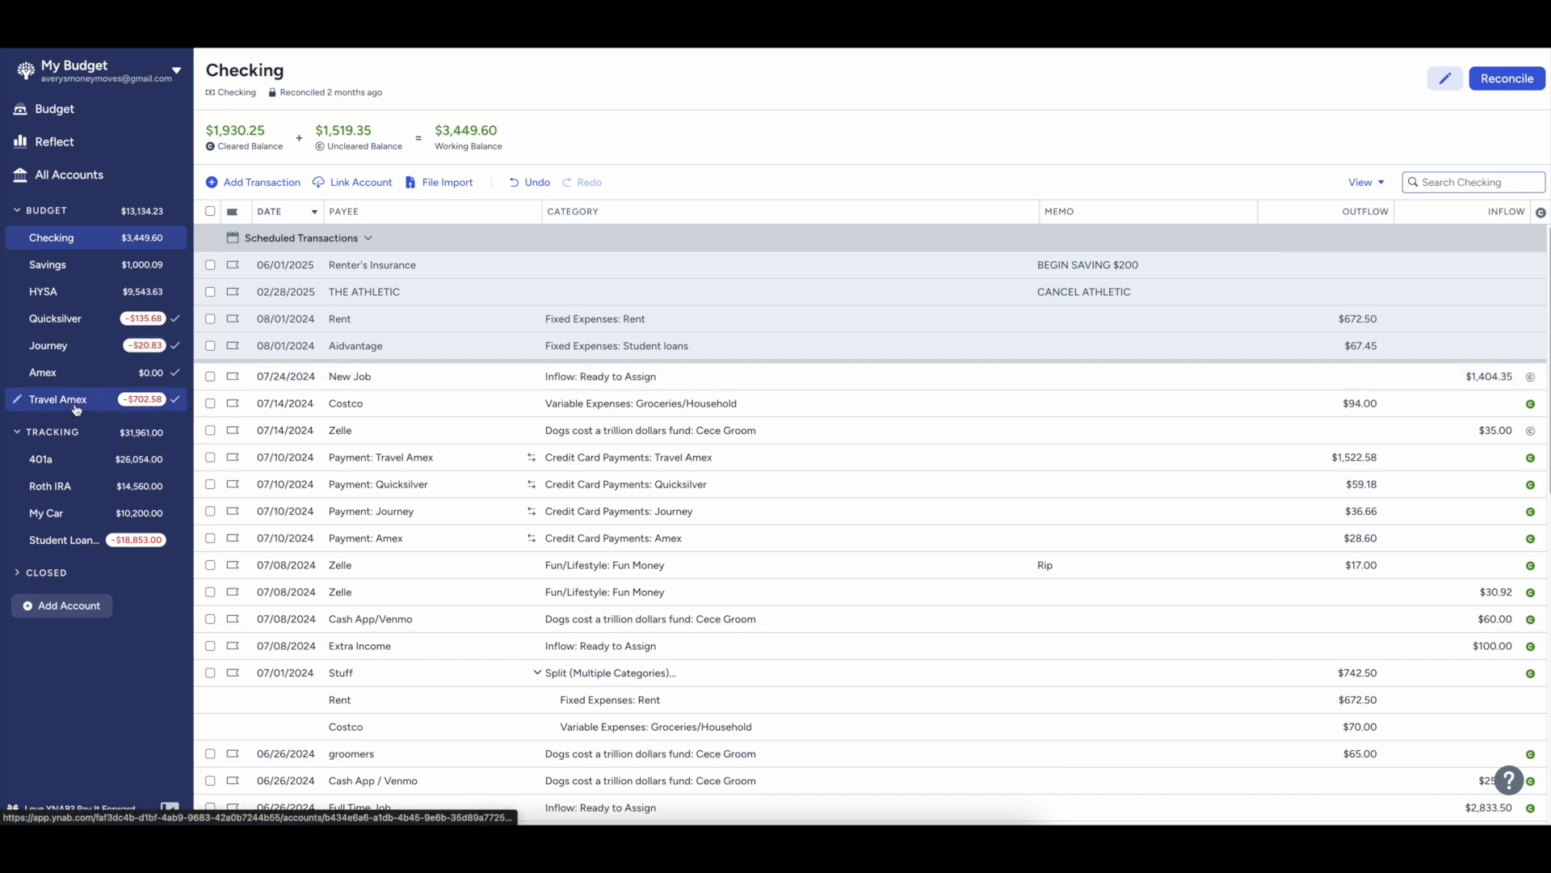
- Start a new transaction in the HYSA account with New Job as the payee
{"action": "left_click", "coordinate": [82, 322]}
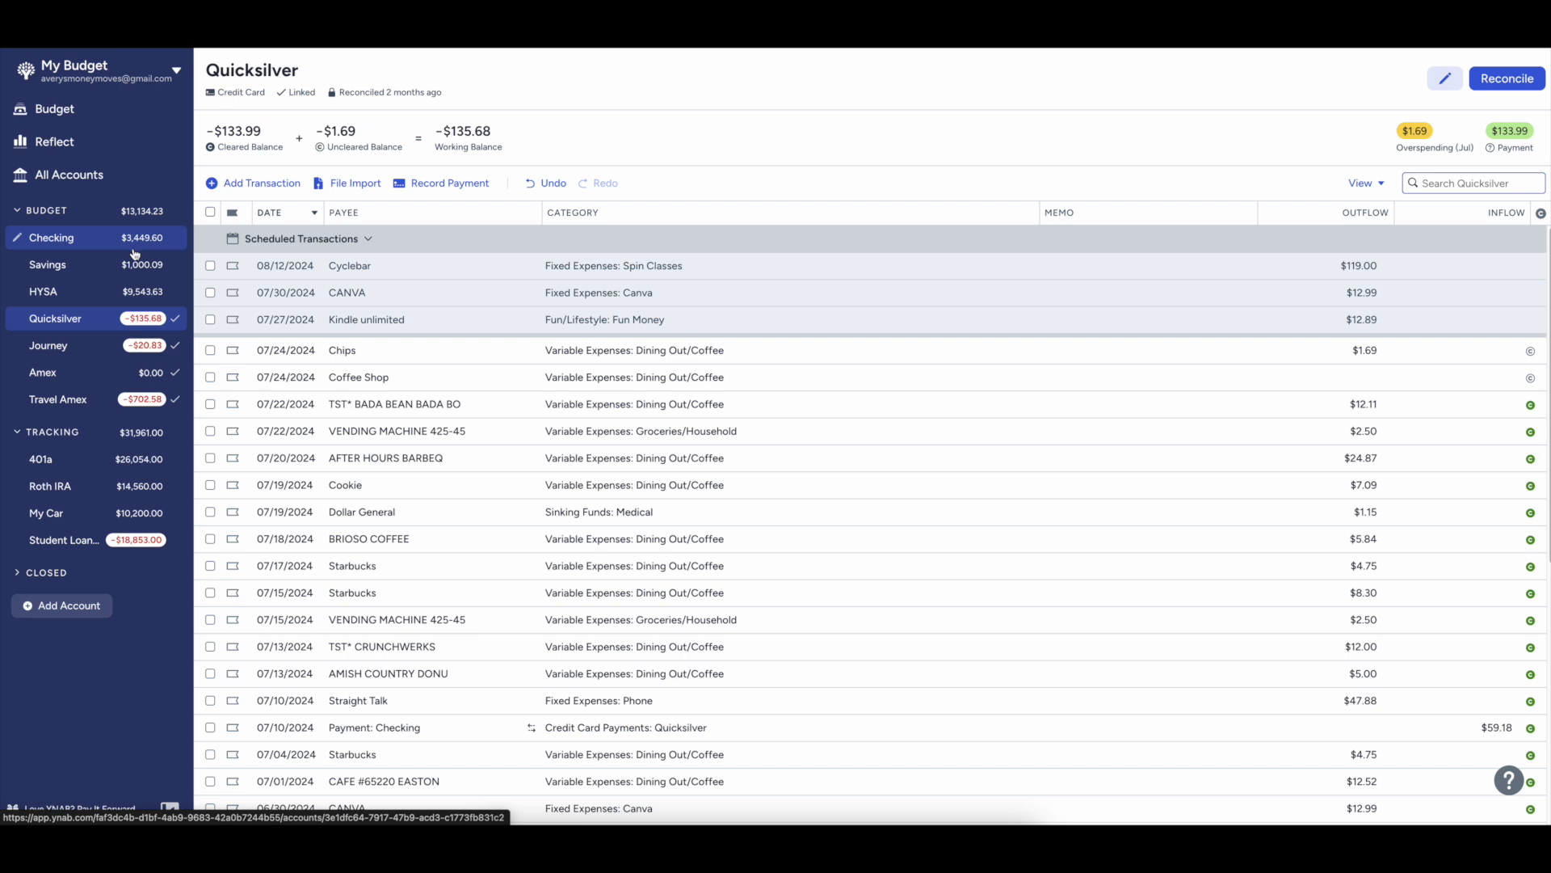
{"action": "left_click", "coordinate": [77, 293]}
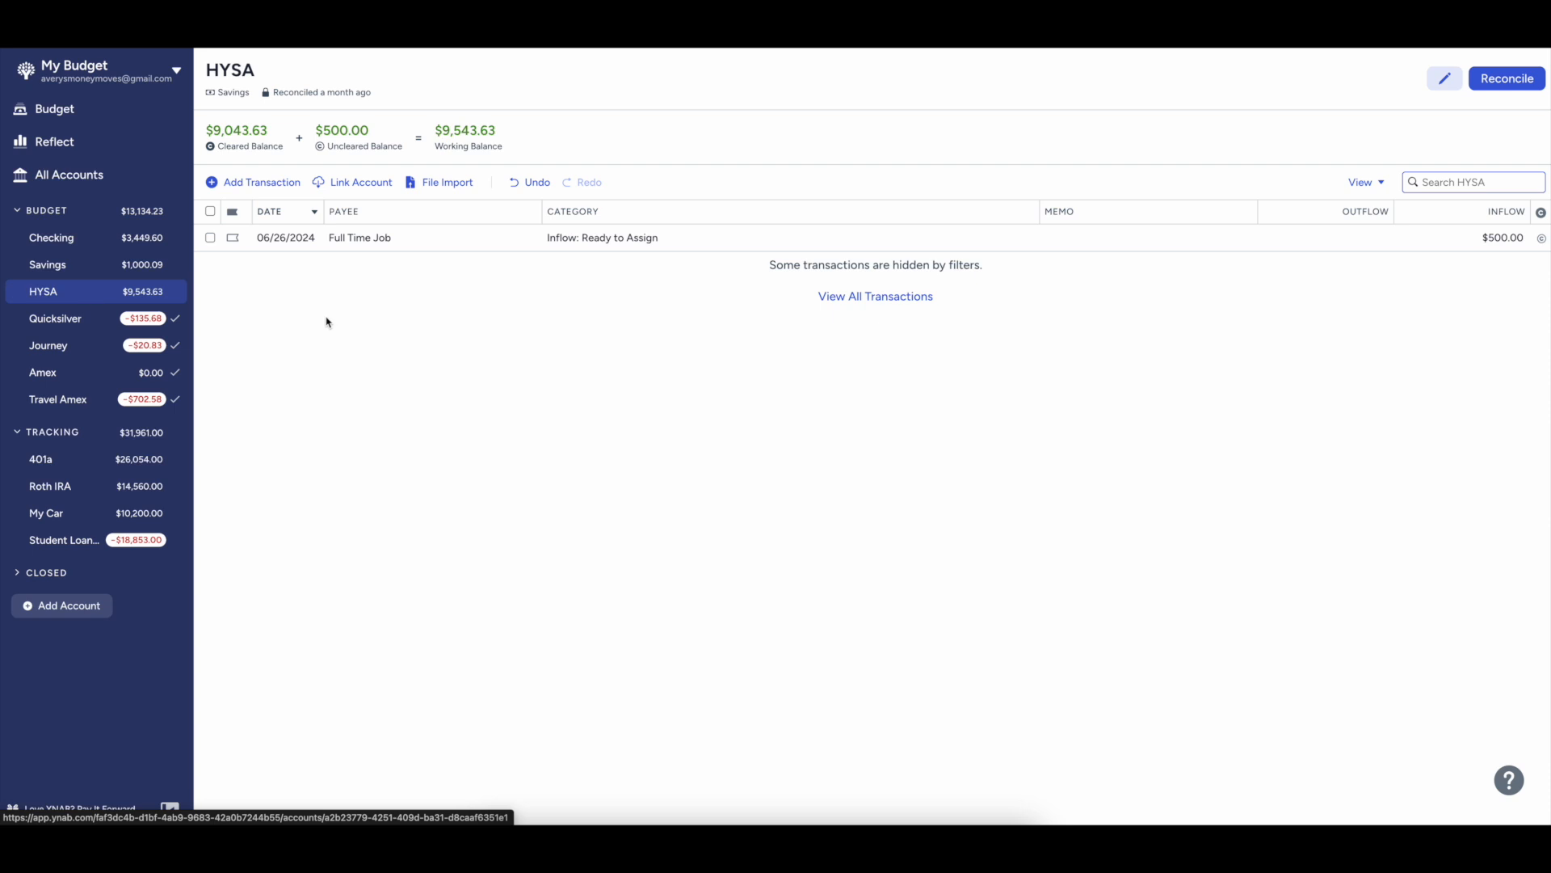
{"action": "left_click", "coordinate": [284, 183]}
{"action": "key", "text": "Tab"}
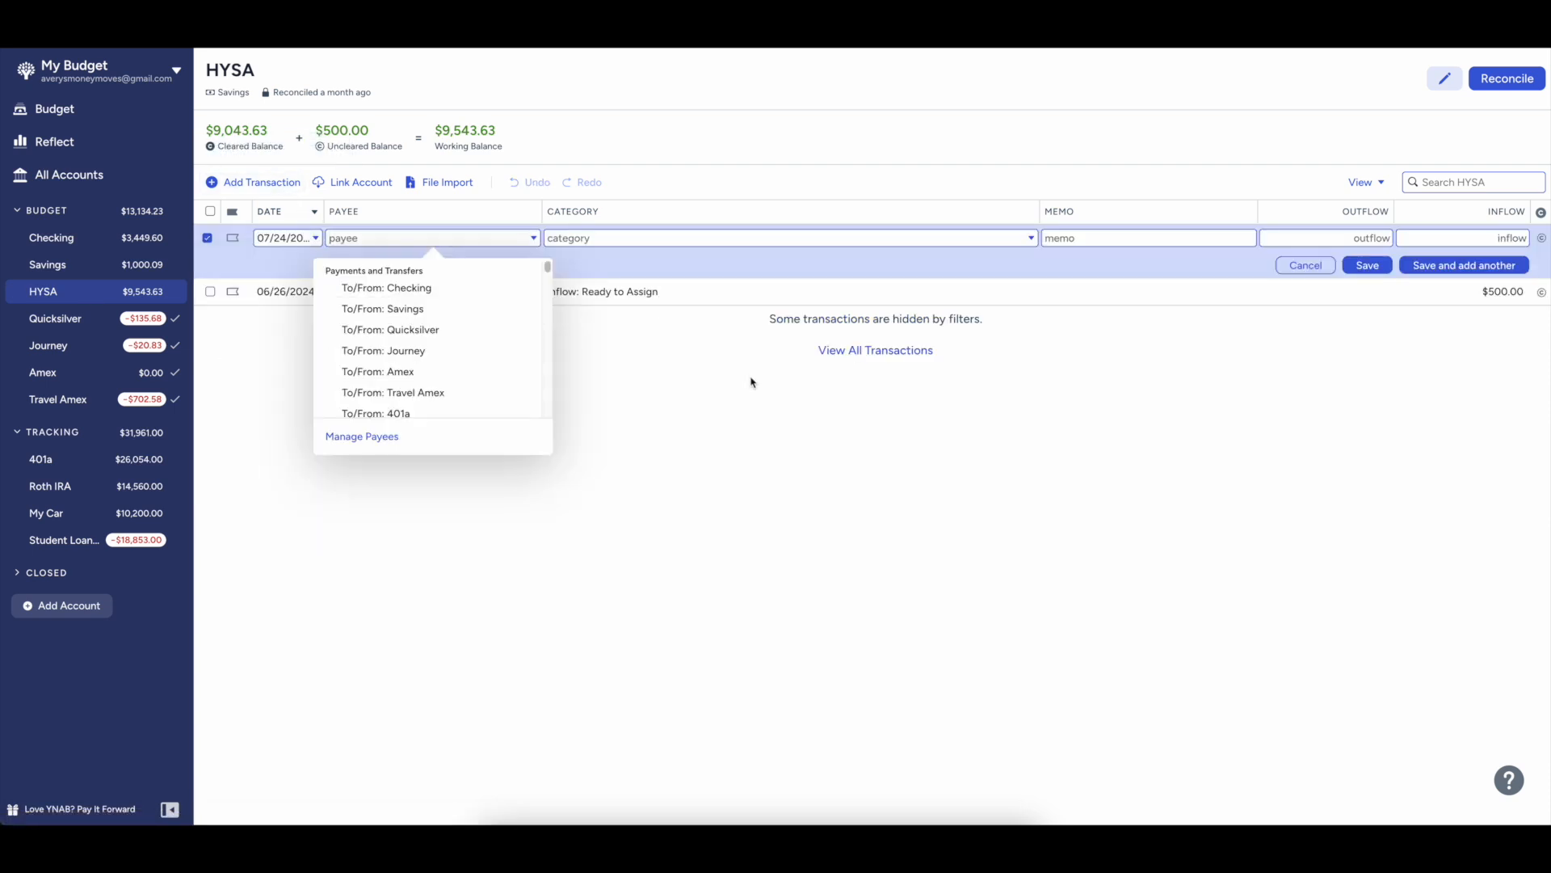
{"action": "left_click", "coordinate": [788, 394]}
{"action": "left_click", "coordinate": [290, 186]}
{"action": "left_click", "coordinate": [373, 235]}
{"action": "type", "text": "New Job"}
{"action": "key", "text": "Tab"}
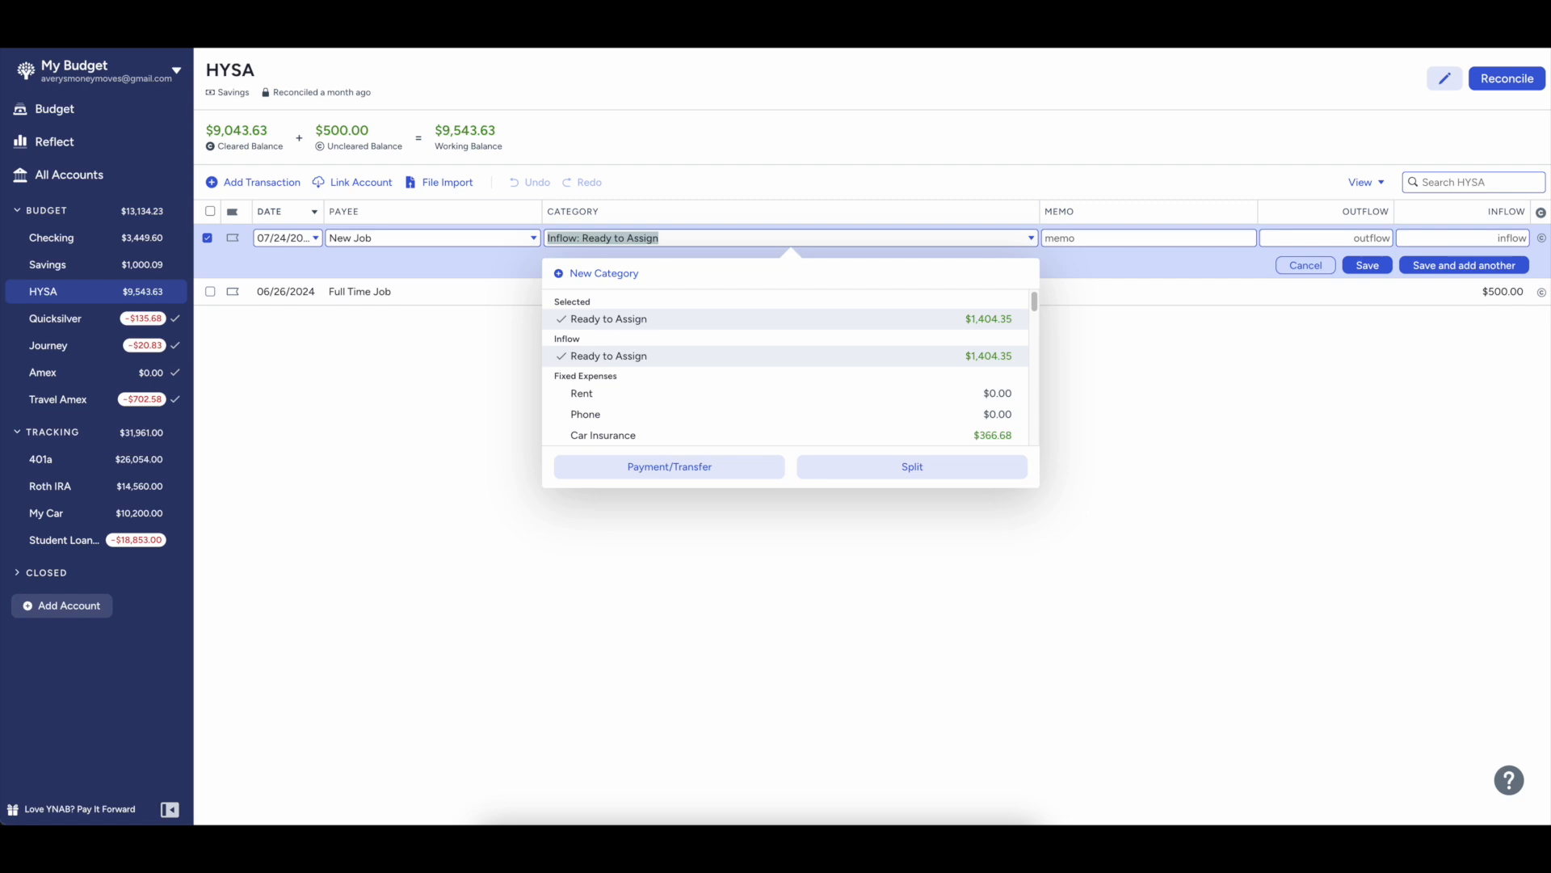
- Give the new HYSA transaction an inflow of 351.09 under Ready to Assign, save it and dismiss the extra blank entry
{"action": "key", "text": "Tab"}
{"action": "key", "text": "Tab"}
{"action": "key", "text": "Tab"}
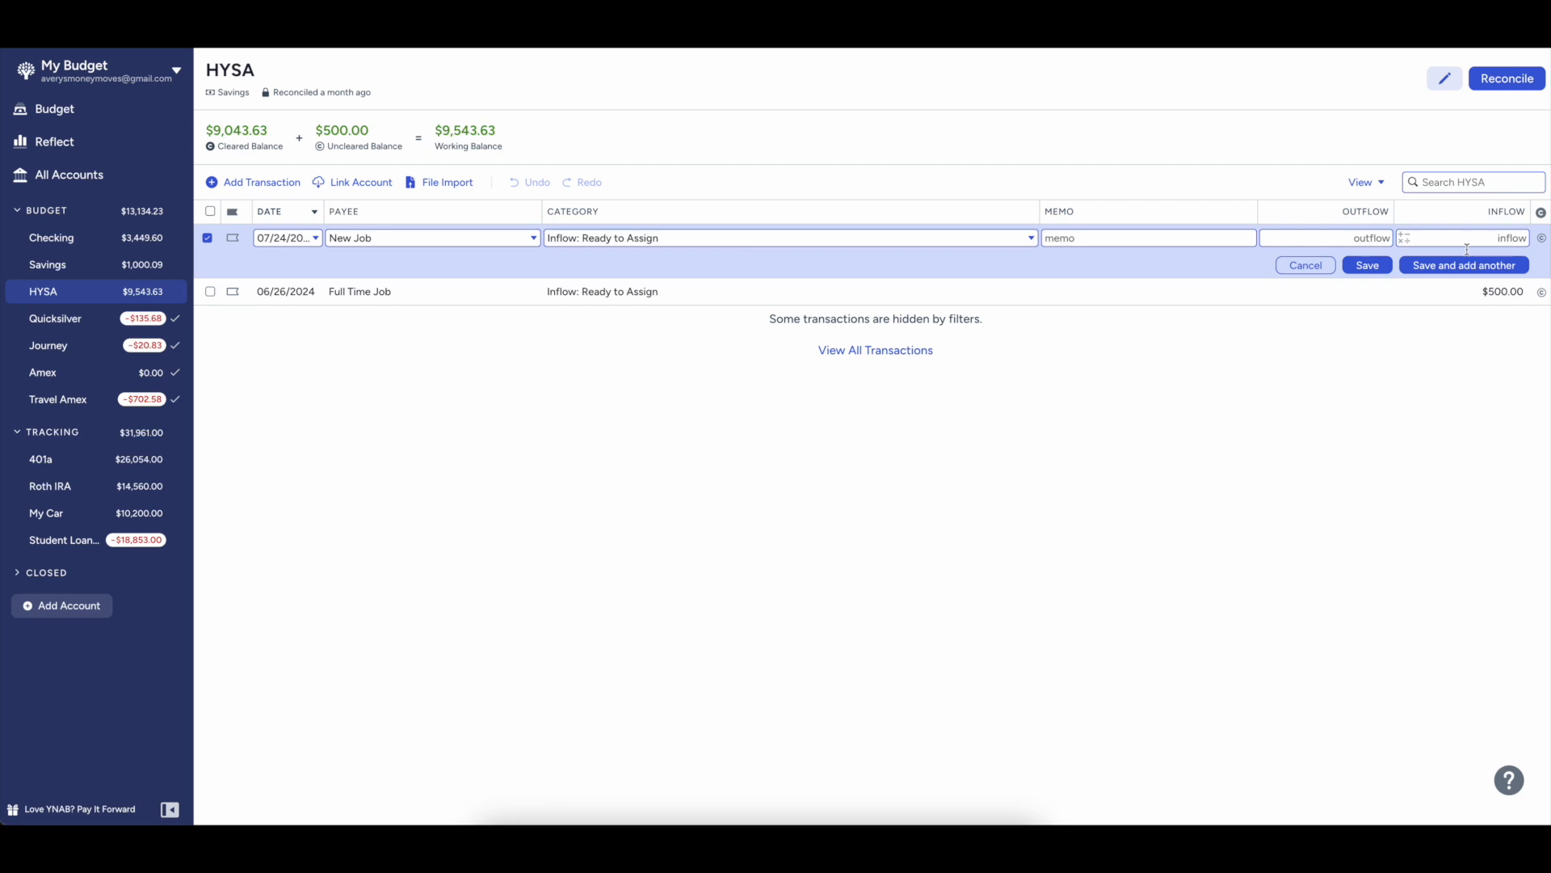
{"action": "type", "text": "351.09"}
{"action": "key", "text": "Return"}
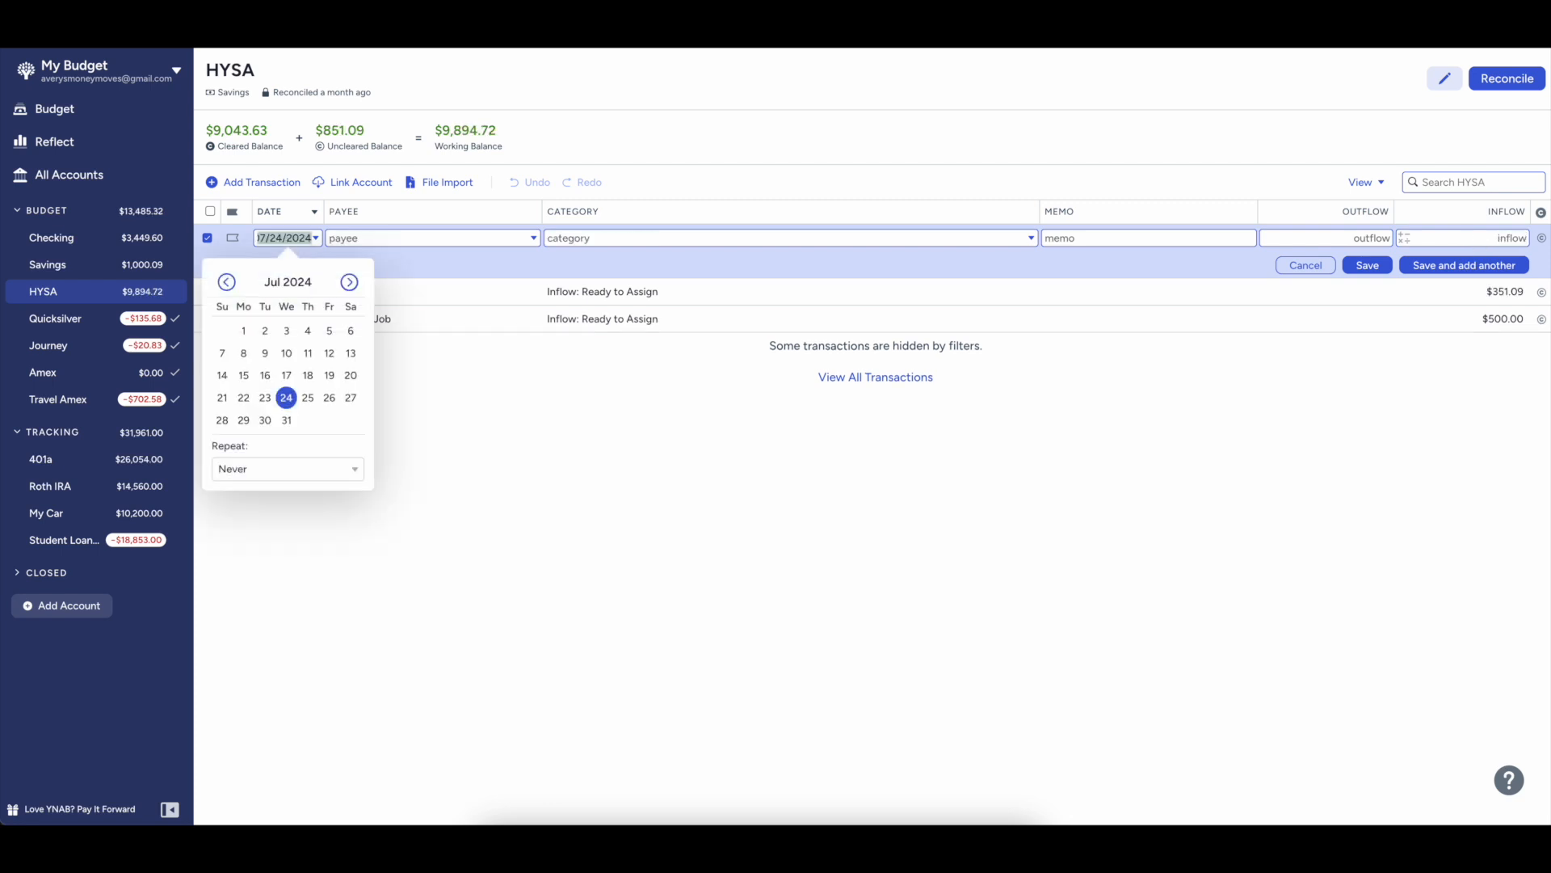
{"action": "left_click", "coordinate": [1304, 265]}
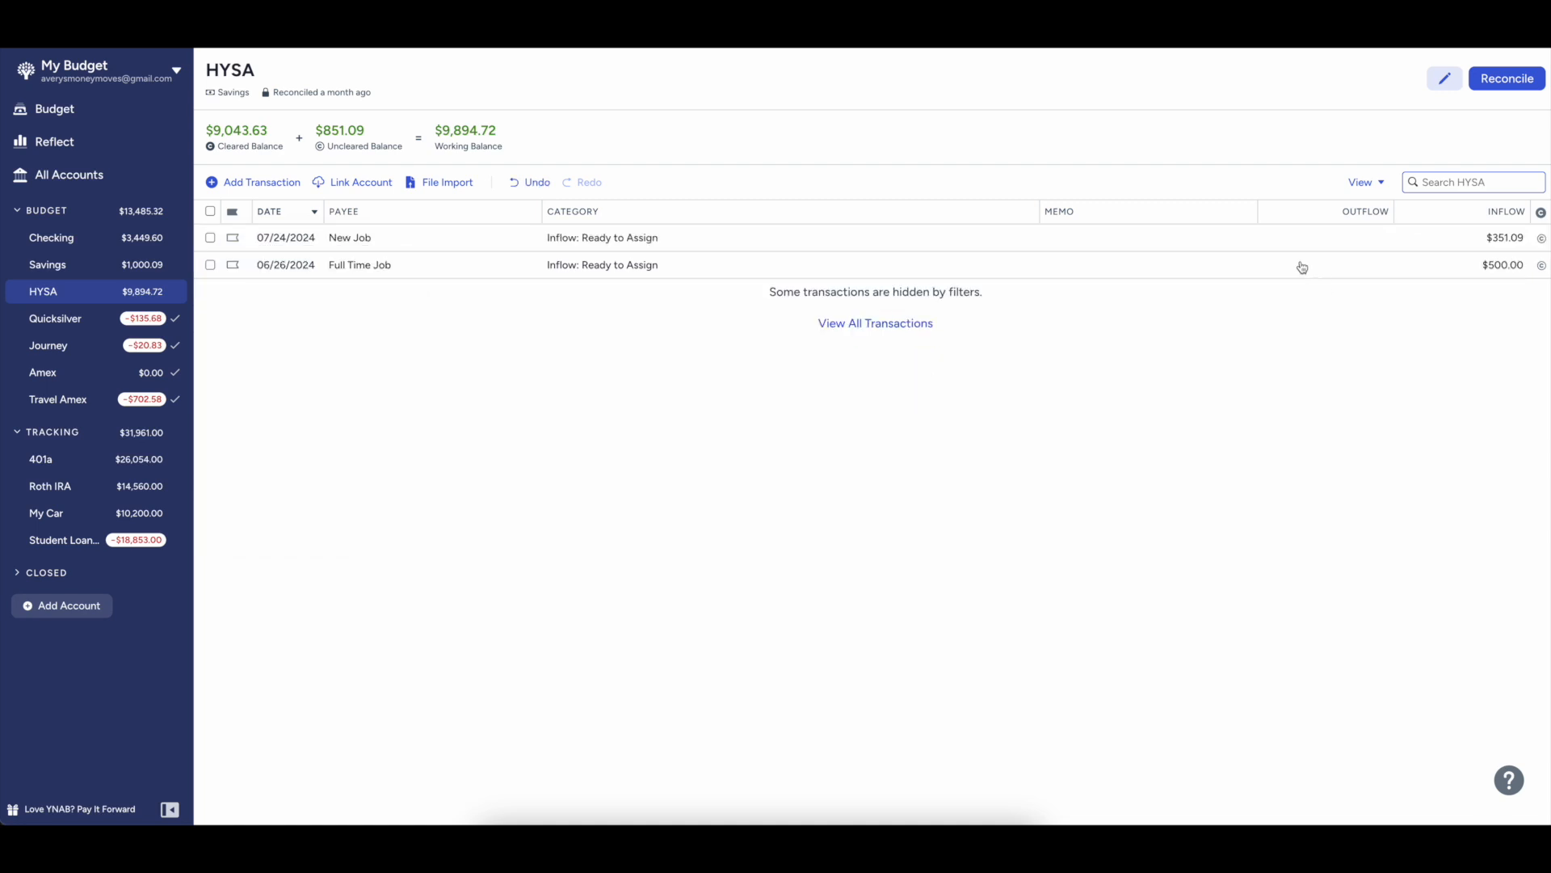
- Mark the 06/26/2024 Full Time Job inflow as cleared and start another HYSA transaction dated 07/23/2024
{"action": "left_click", "coordinate": [1541, 266]}
{"action": "left_click", "coordinate": [242, 181]}
{"action": "left_click", "coordinate": [393, 248]}
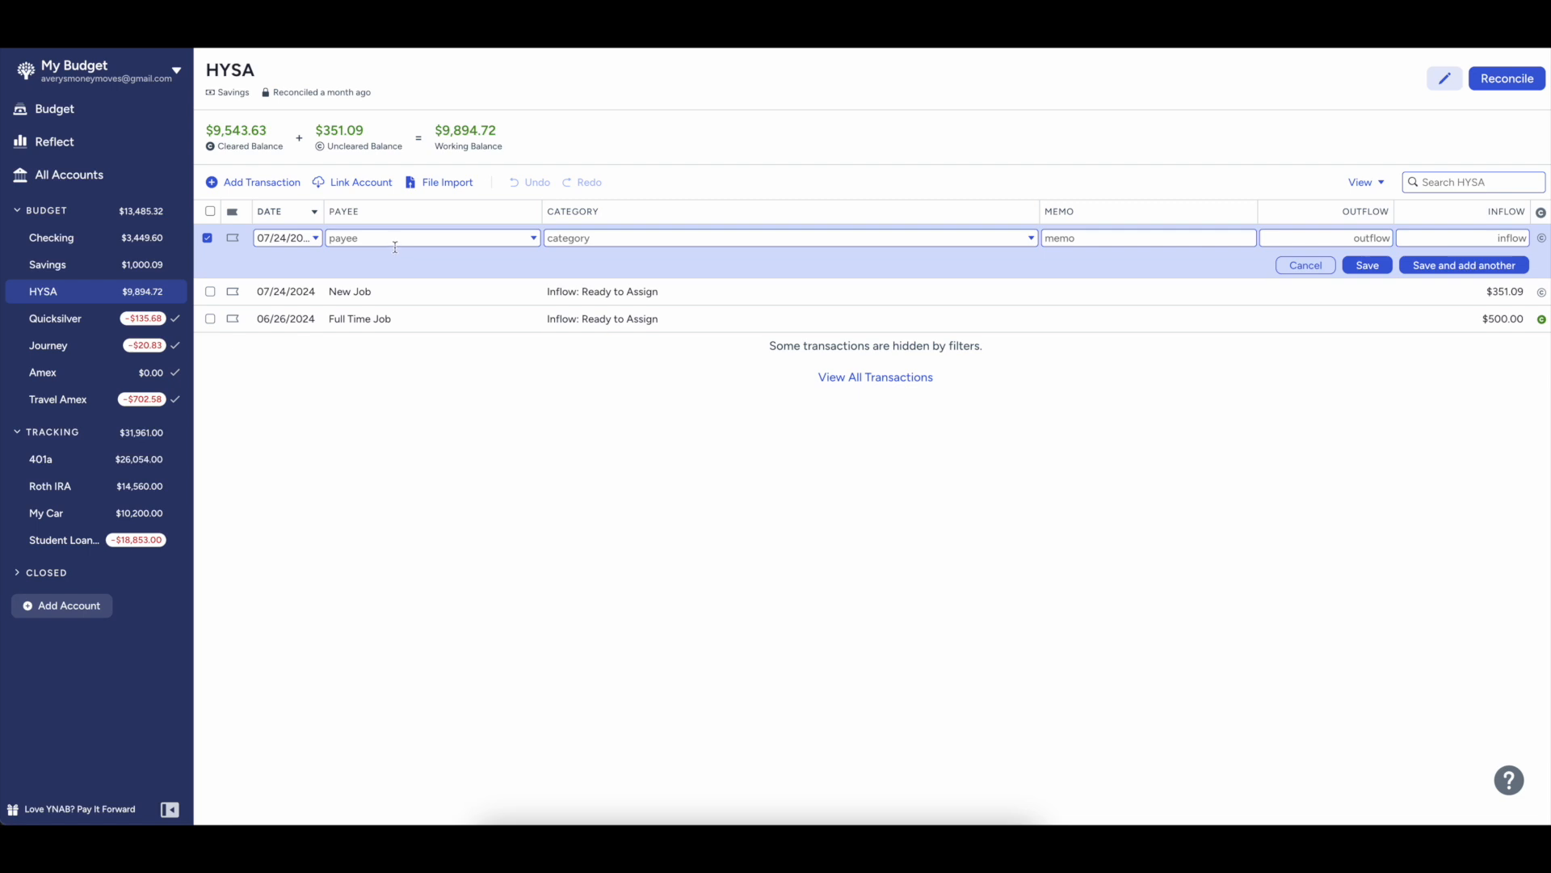
{"action": "left_click", "coordinate": [287, 238]}
{"action": "left_click", "coordinate": [265, 396]}
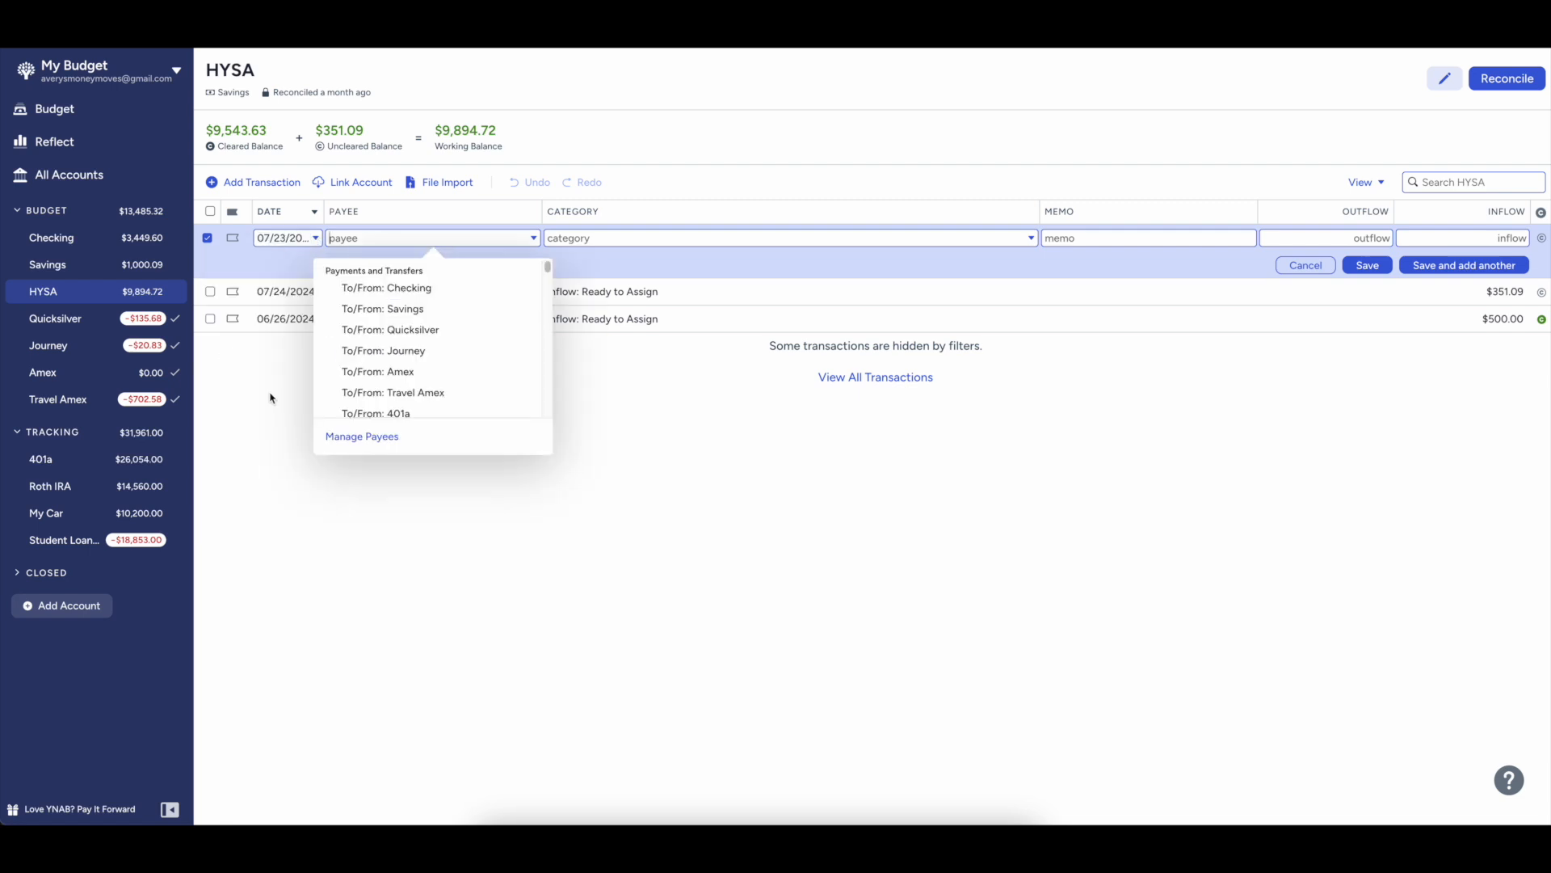
- Save the new HYSA transaction without a payee, categorized as Ready to Assign with an inflow of 32.10, and dismiss the blank entry
{"action": "left_click", "coordinate": [755, 241]}
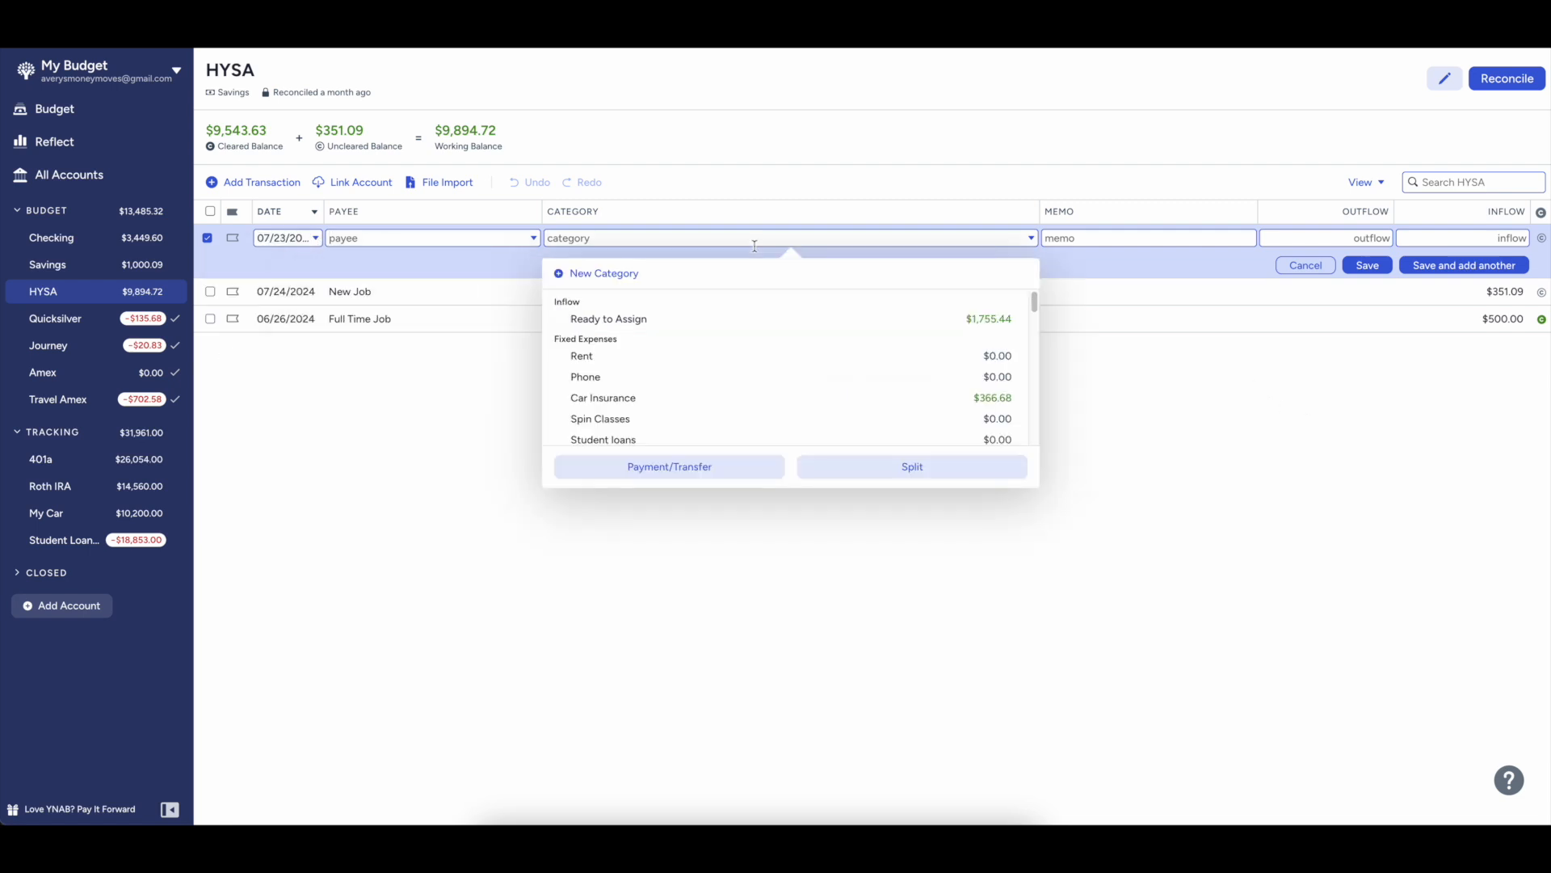
{"action": "type", "text": "Rea"}
{"action": "key", "text": "Tab"}
{"action": "key", "text": "Tab"}
{"action": "key", "text": "Tab"}
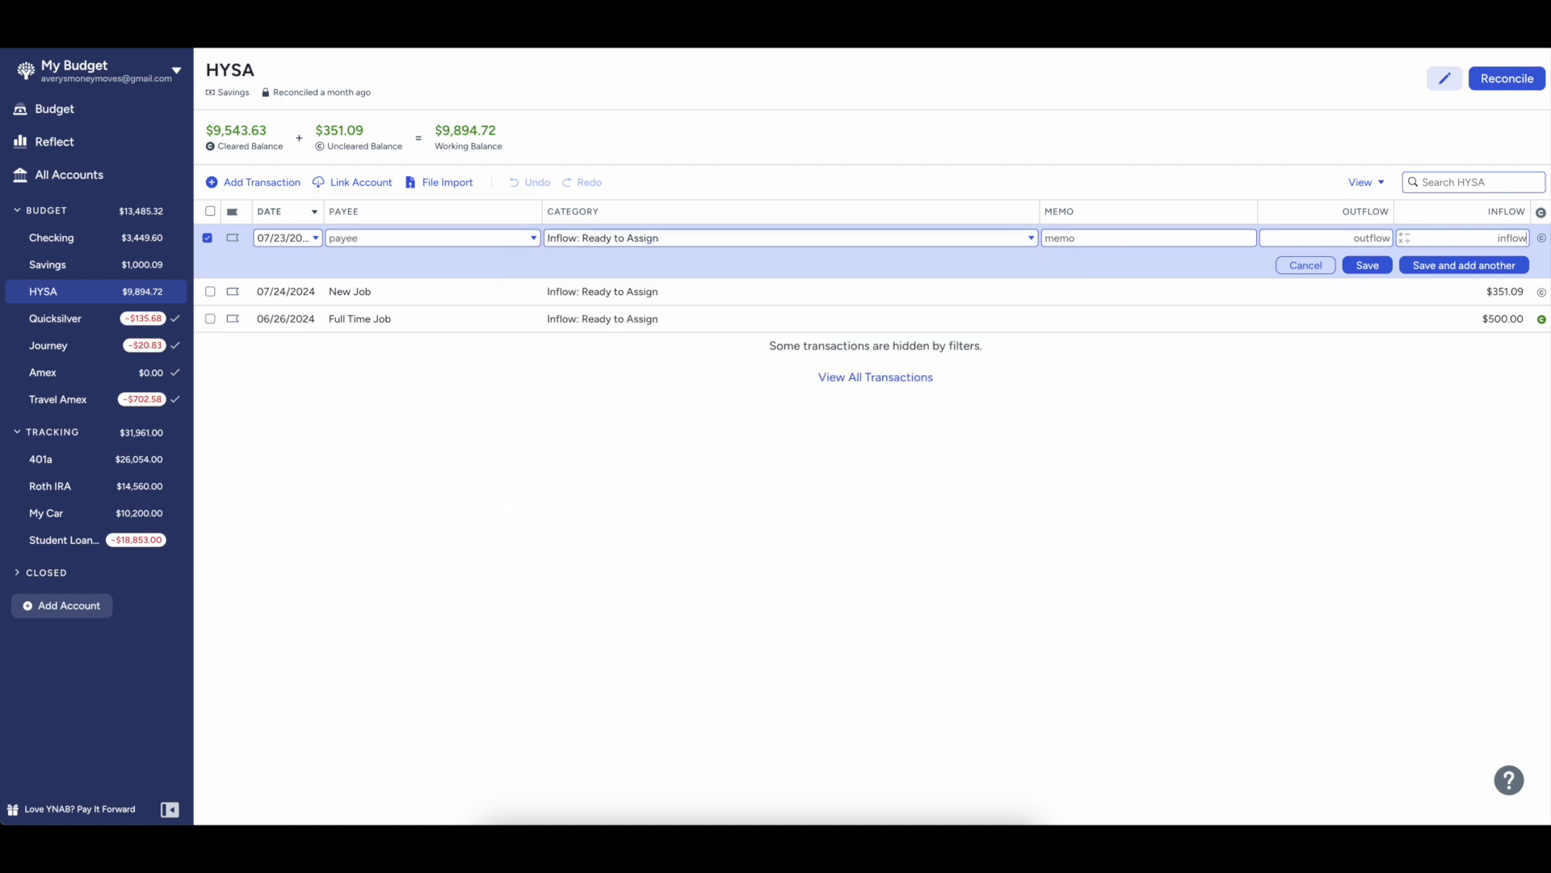
{"action": "type", "text": "32.10"}
{"action": "key", "text": "Return"}
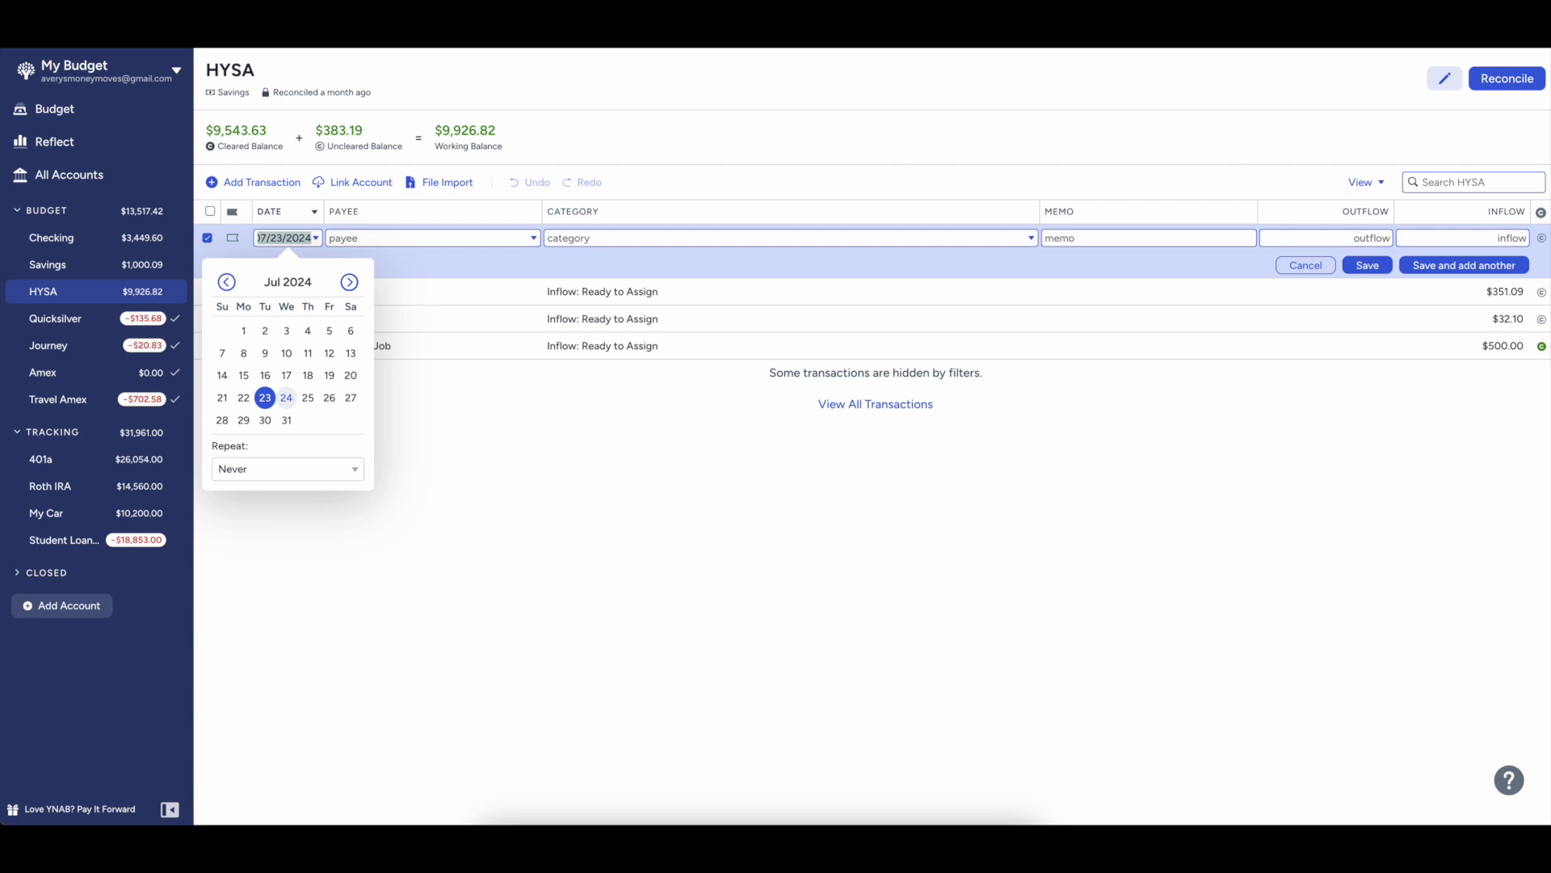
{"action": "left_click", "coordinate": [1310, 268]}
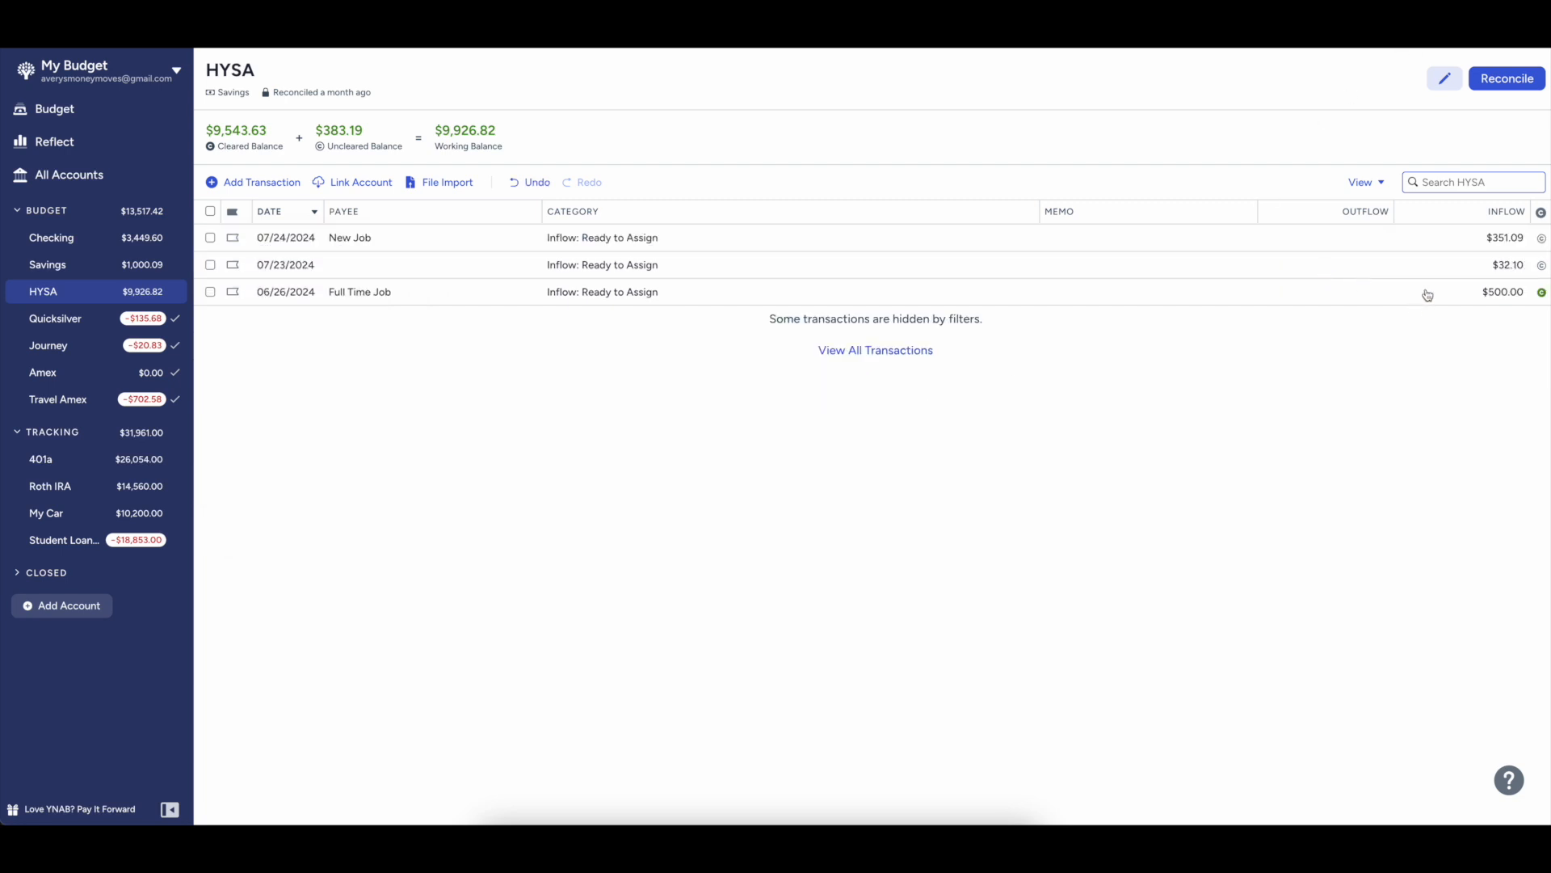
- Mark the 07/23/2024 HYSA inflow as cleared and toggle the cleared status of the New Job inflow twice
{"action": "left_click", "coordinate": [1541, 265]}
{"action": "left_click", "coordinate": [1542, 238]}
{"action": "left_click", "coordinate": [1541, 238]}
- Assign an additional 336.25 to Rent in the August 2024 budget and deselect the category
{"action": "left_click", "coordinate": [53, 108]}
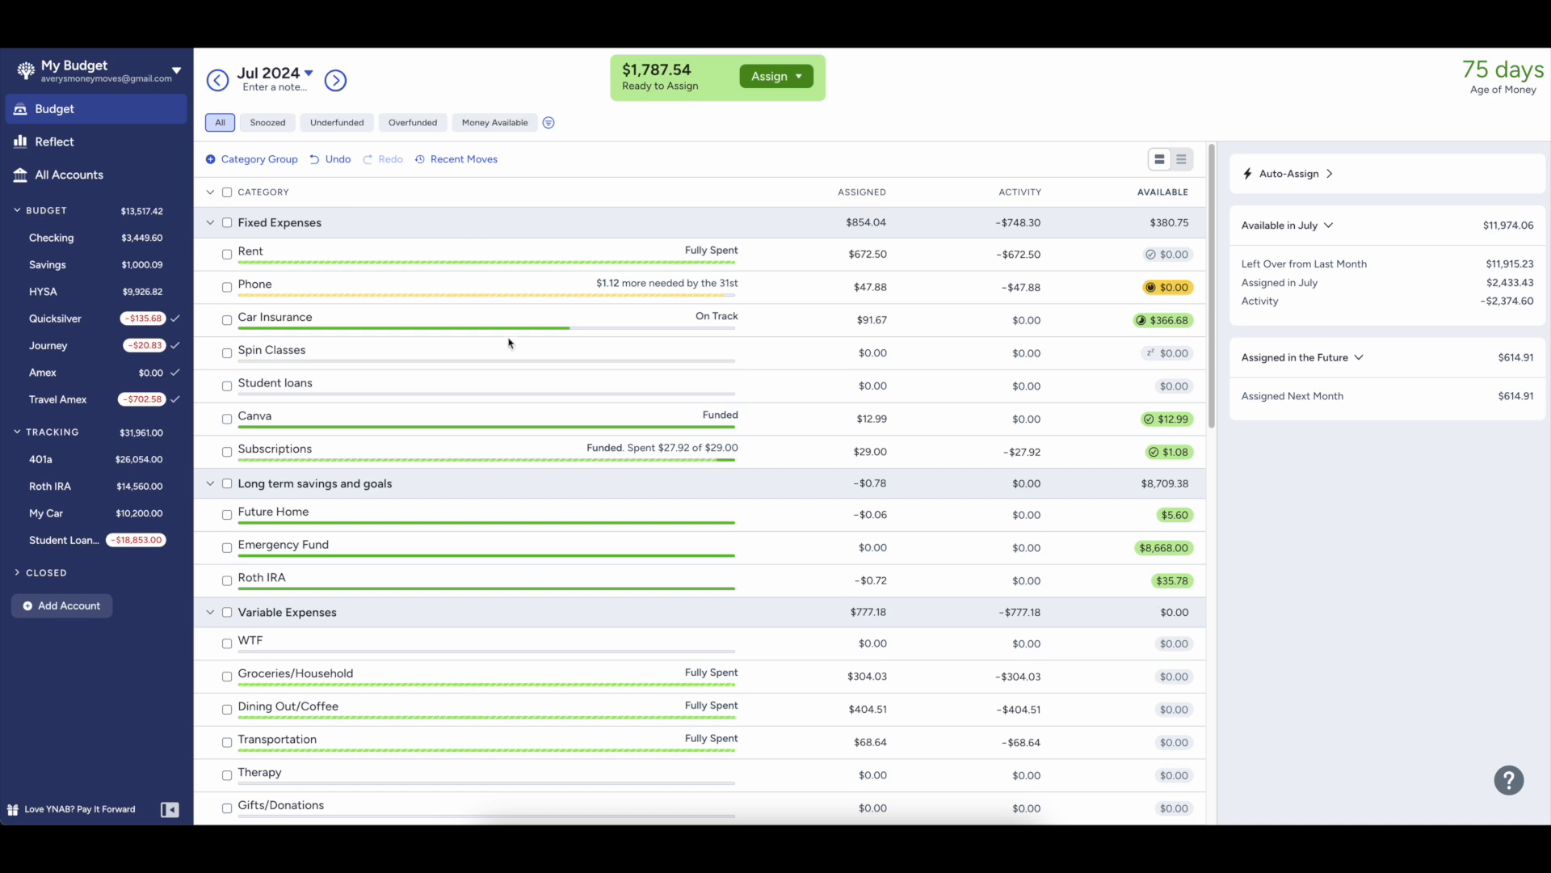
{"action": "left_click", "coordinate": [349, 82]}
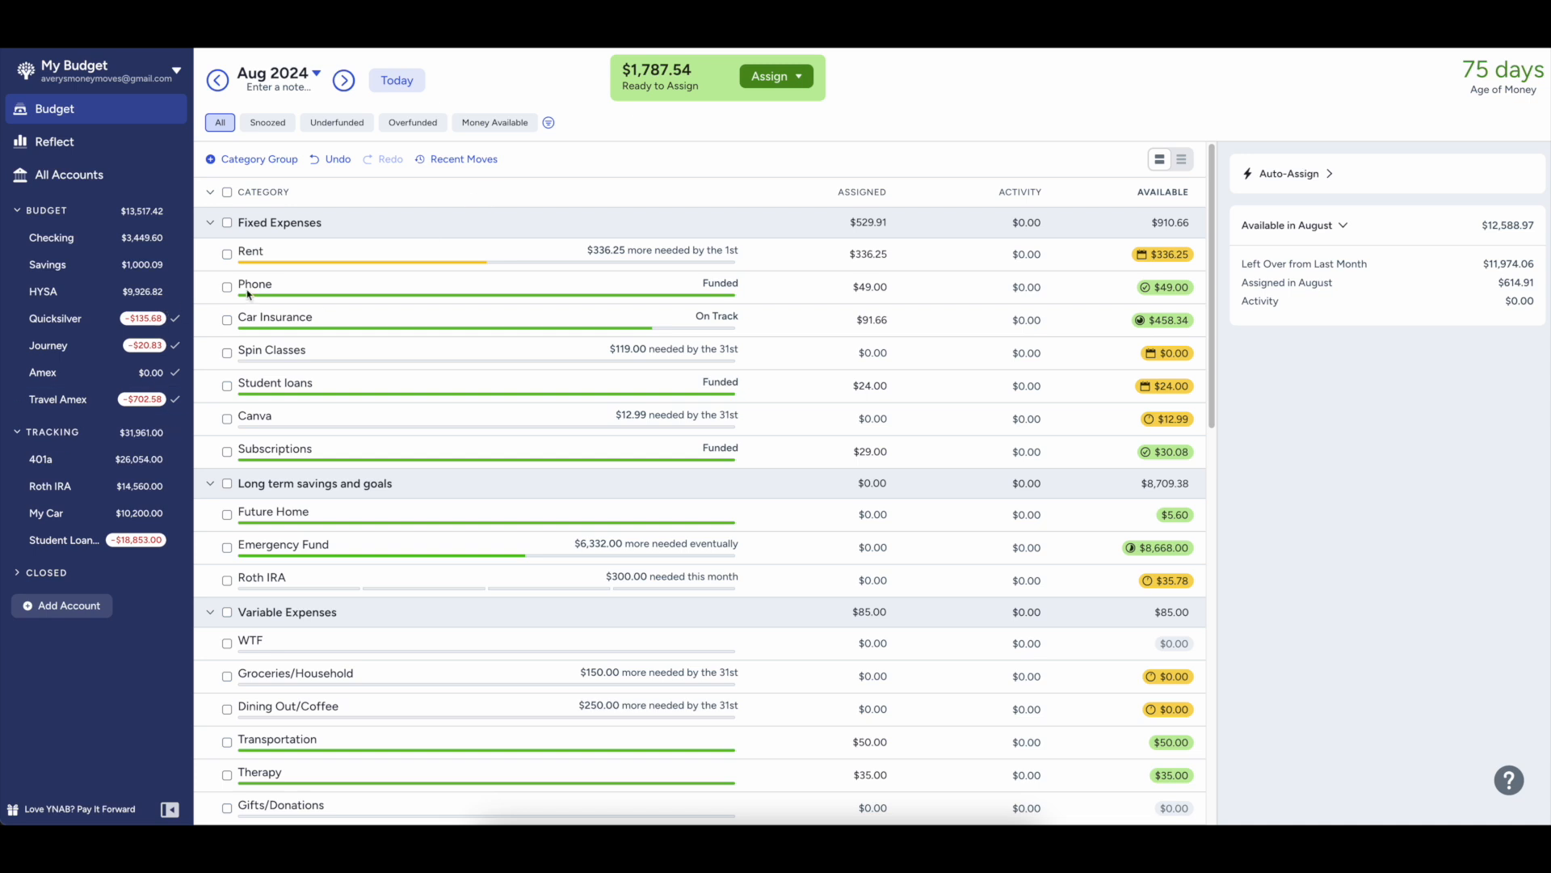
{"action": "left_click", "coordinate": [872, 258]}
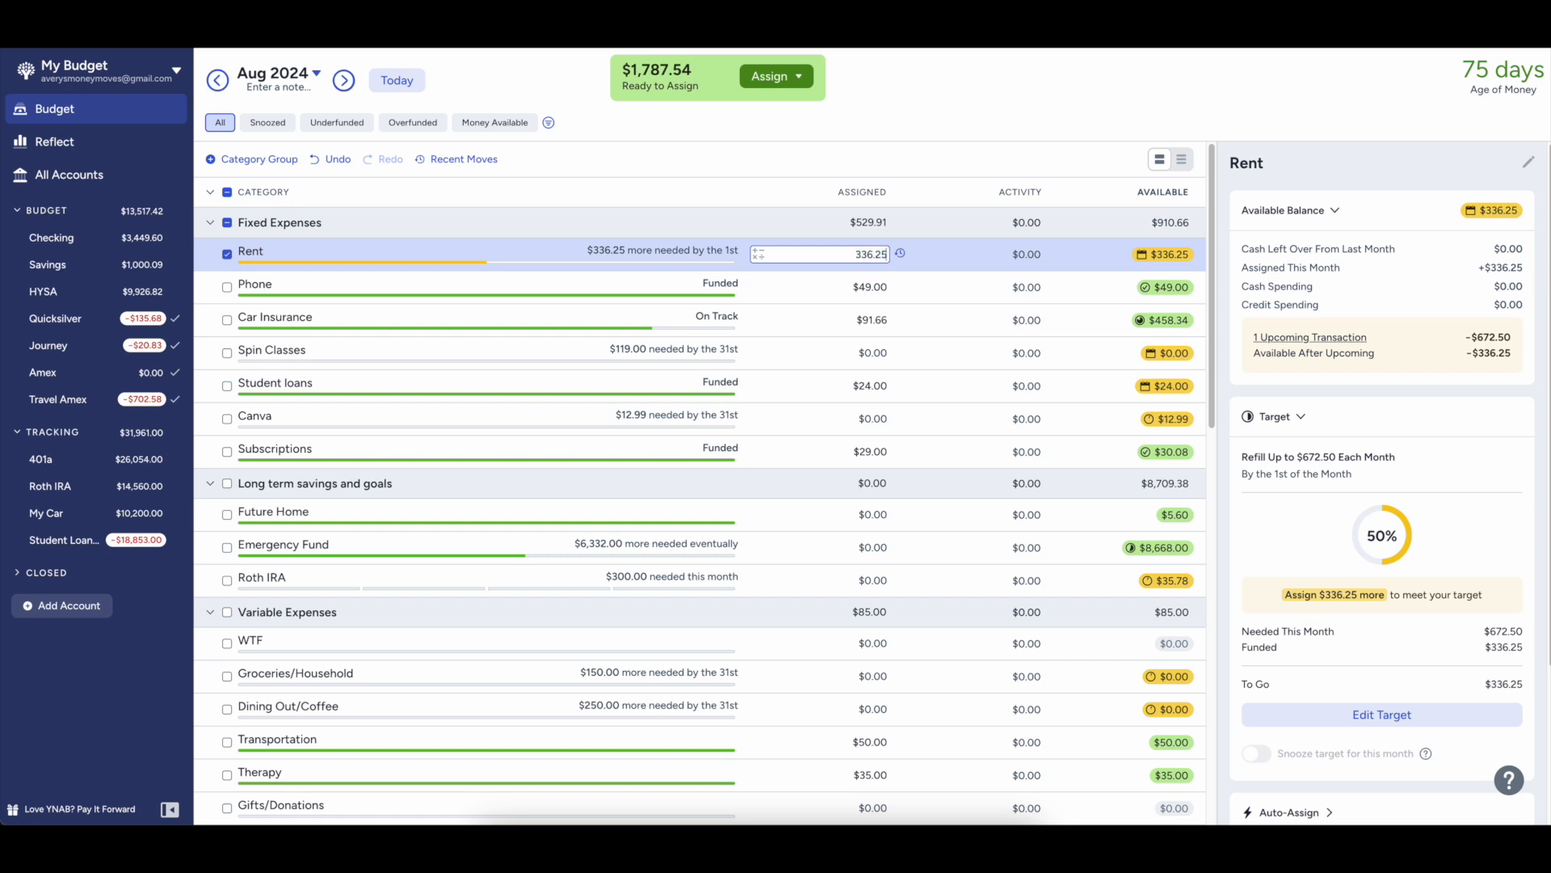
{"action": "type", "text": "+336.25"}
{"action": "key", "text": "Return"}
{"action": "left_click", "coordinate": [227, 254]}
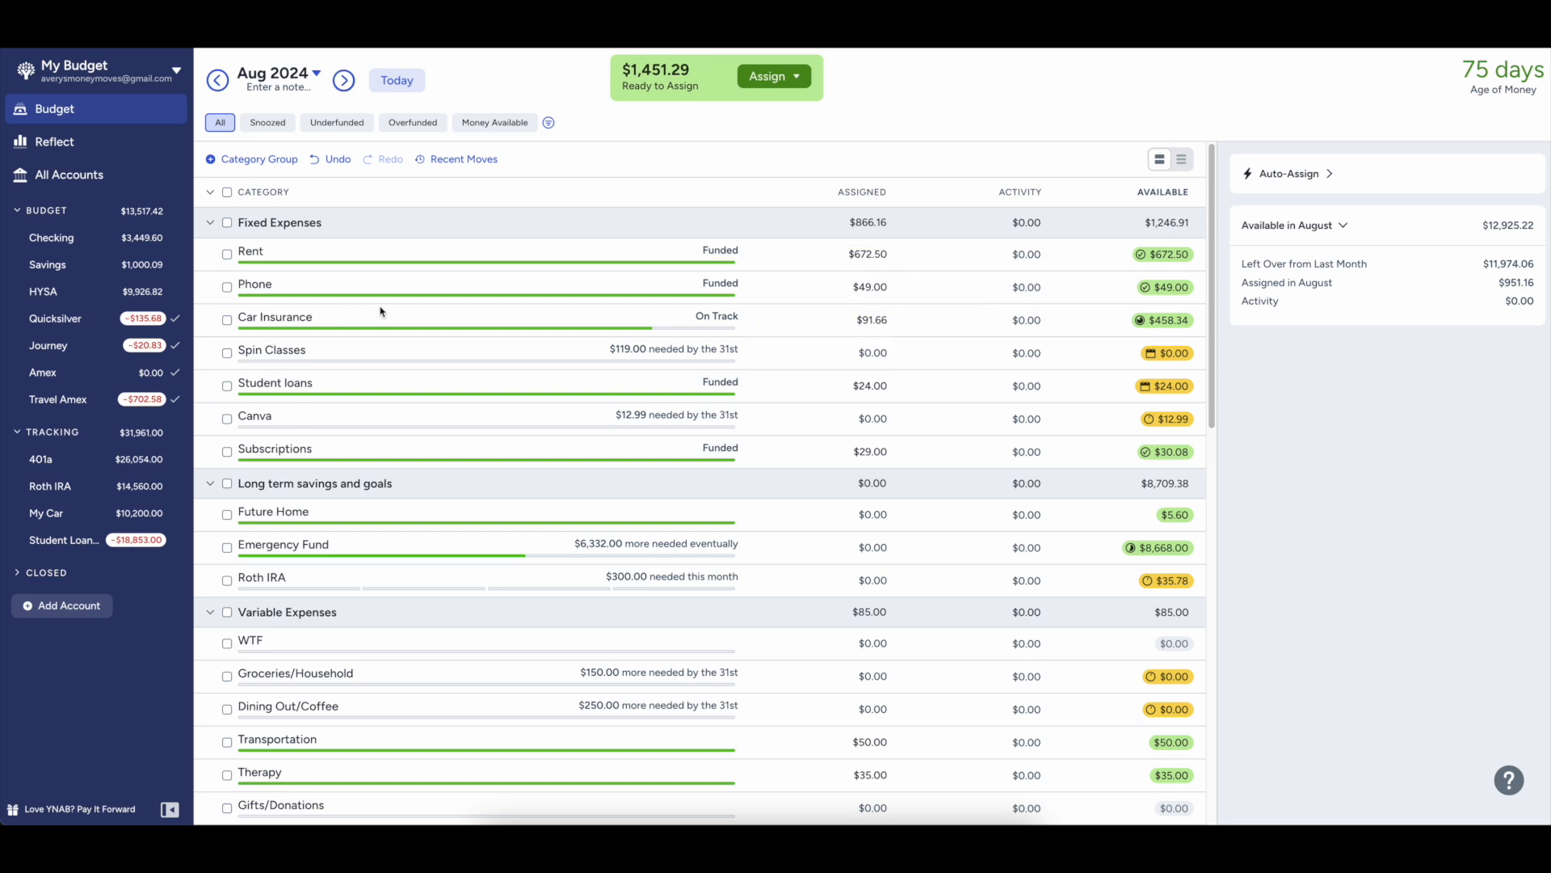
- Assign half of 119 to Spin Classes for August 2024
{"action": "left_click", "coordinate": [843, 351]}
{"action": "type", "text": "119"}
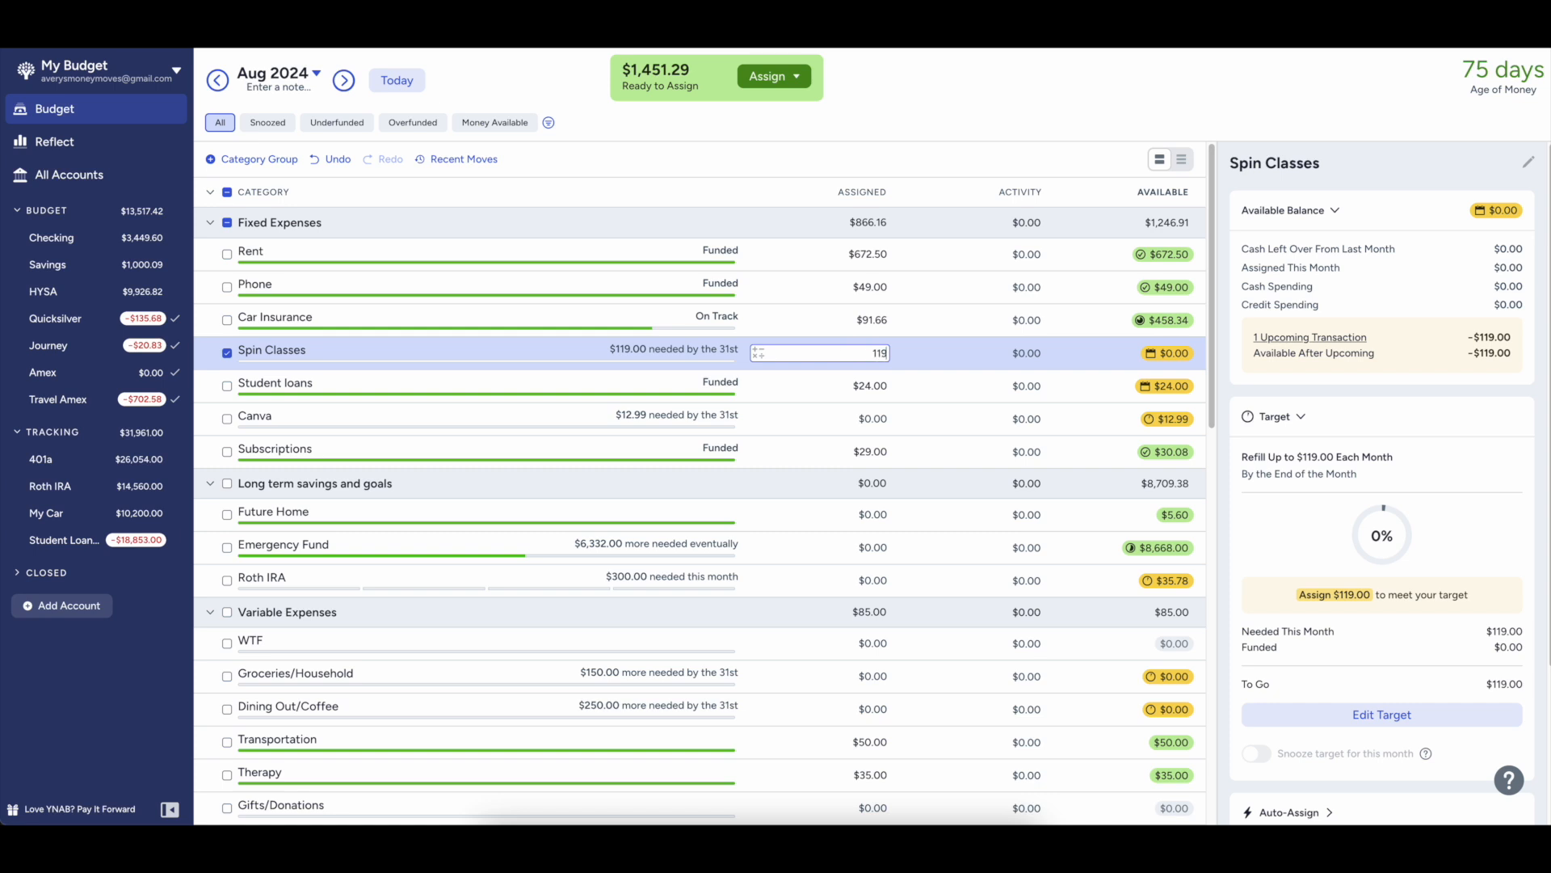
{"action": "type", "text": "/2"}
{"action": "key", "text": "Return"}
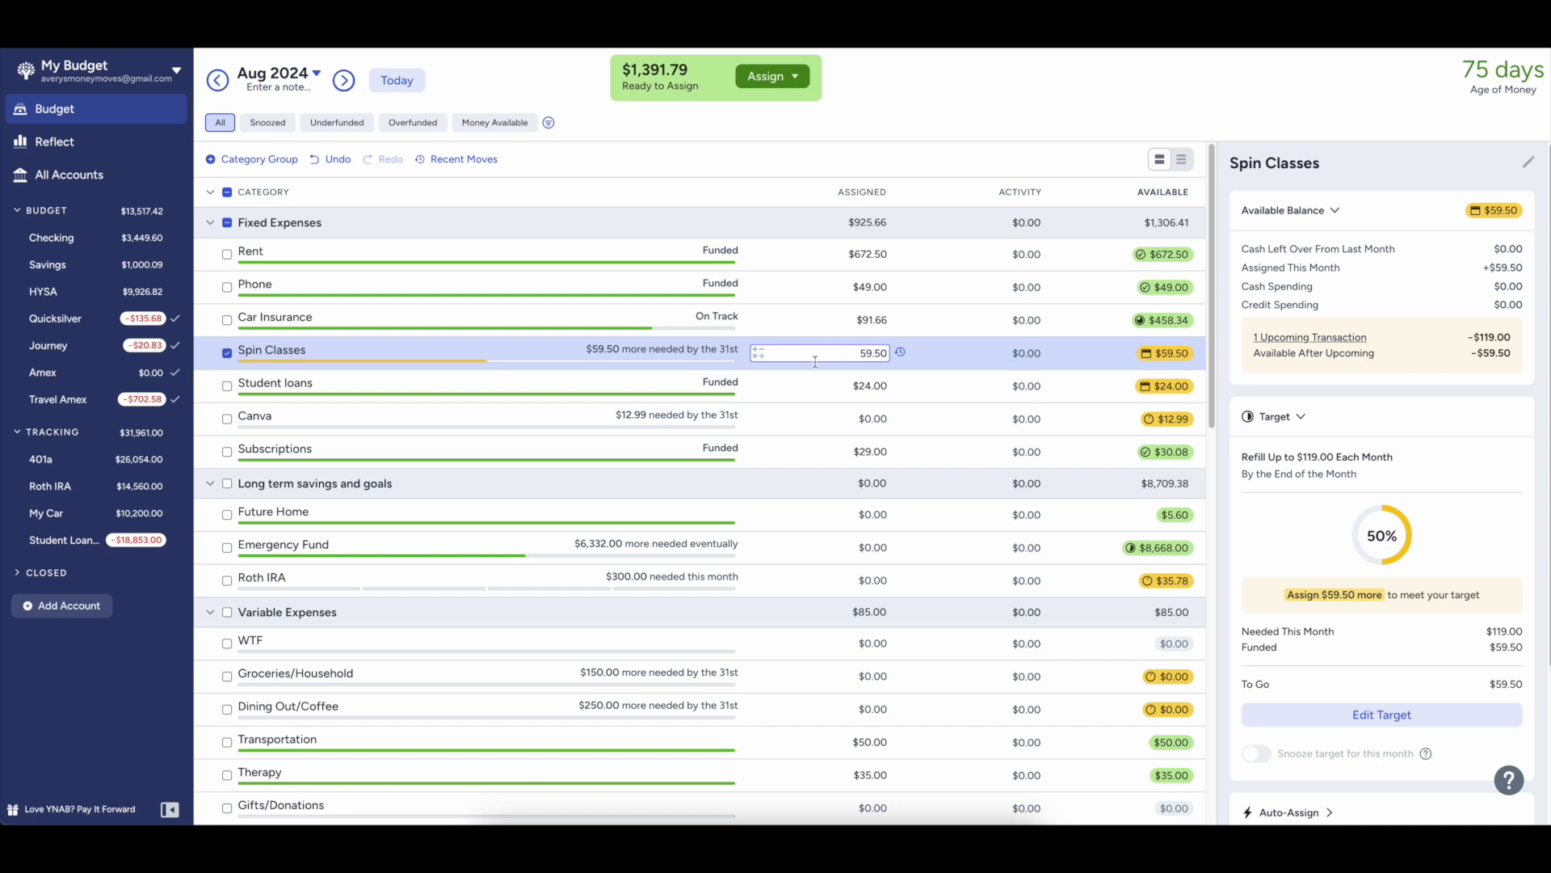
- Review the August 2024 categories, from Canva through the variable, yearly, sinking fund and vacation groups, for targets still needing money
{"action": "left_click", "coordinate": [857, 413]}
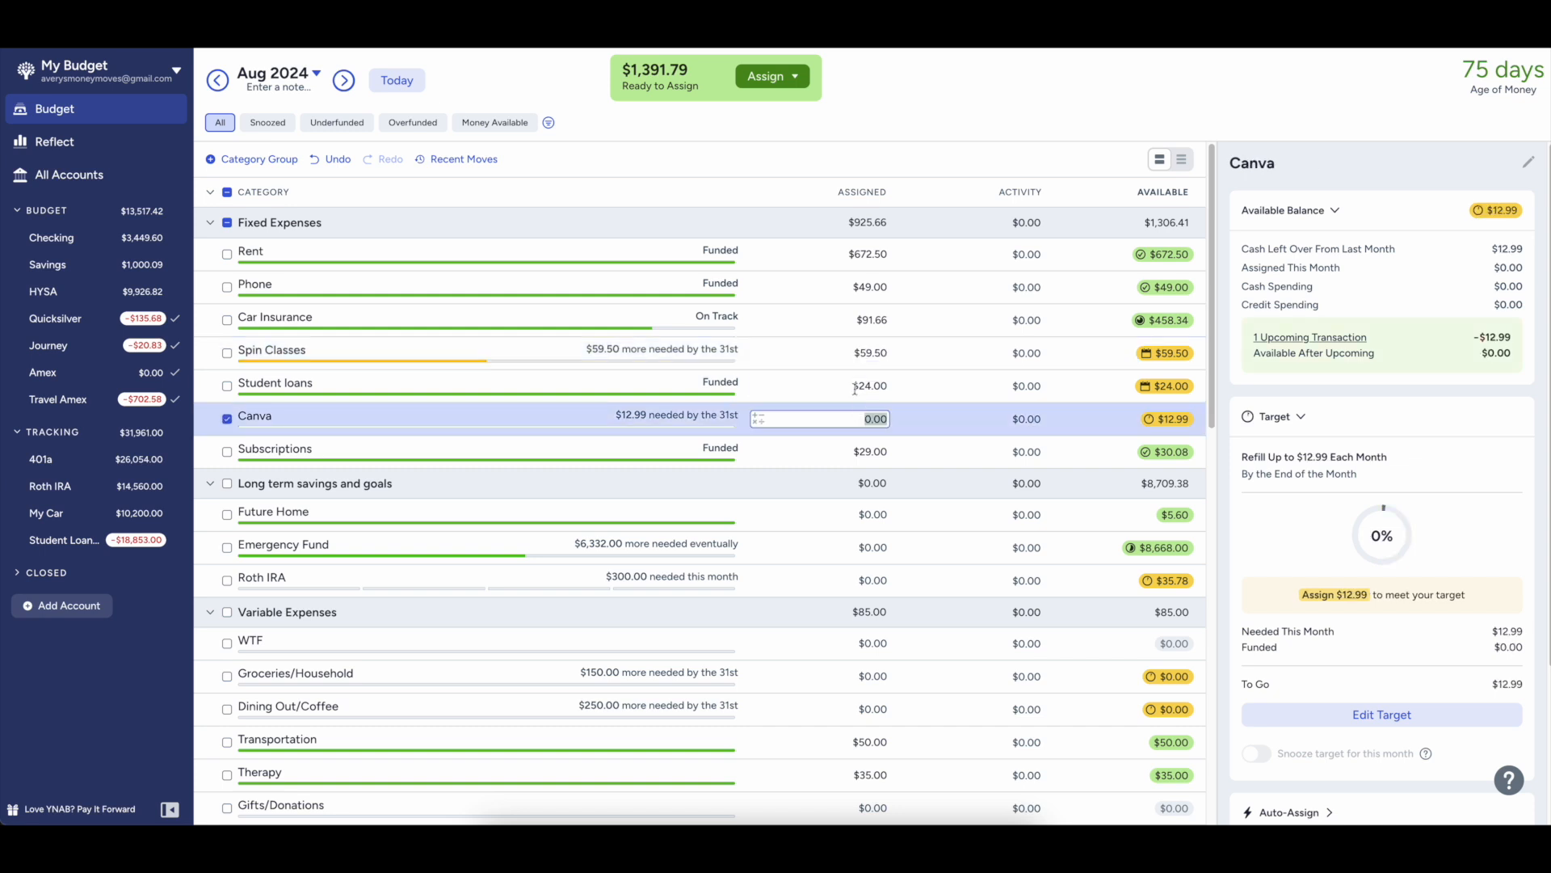
{"action": "scroll", "coordinate": [307, 562], "scroll_direction": "down", "scroll_amount": 1}
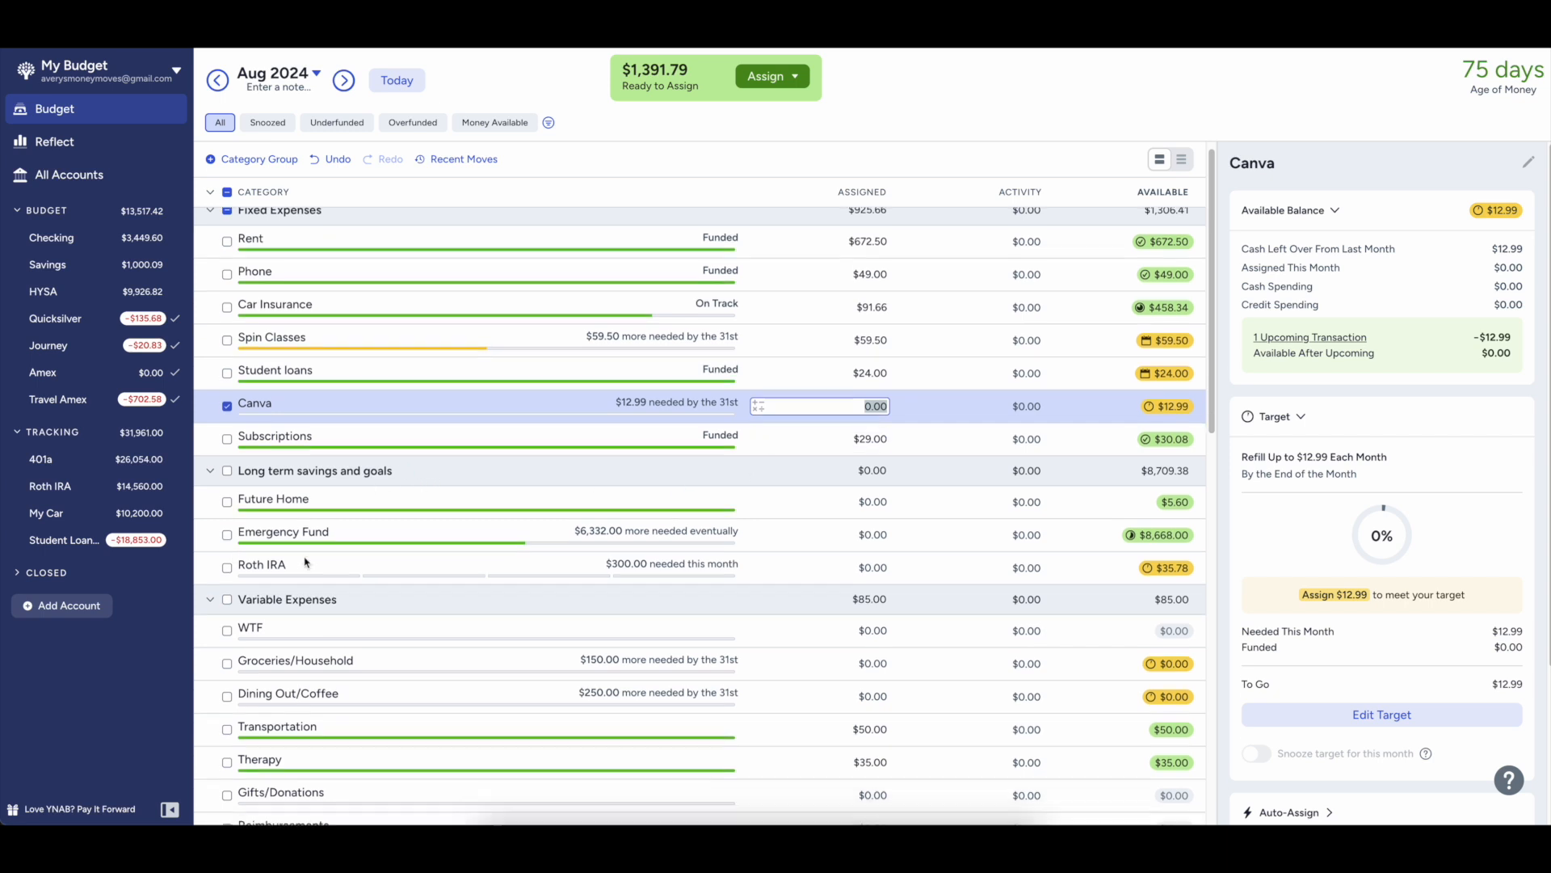
{"action": "scroll", "coordinate": [306, 563], "scroll_direction": "down", "scroll_amount": 2}
{"action": "left_click", "coordinate": [227, 500]}
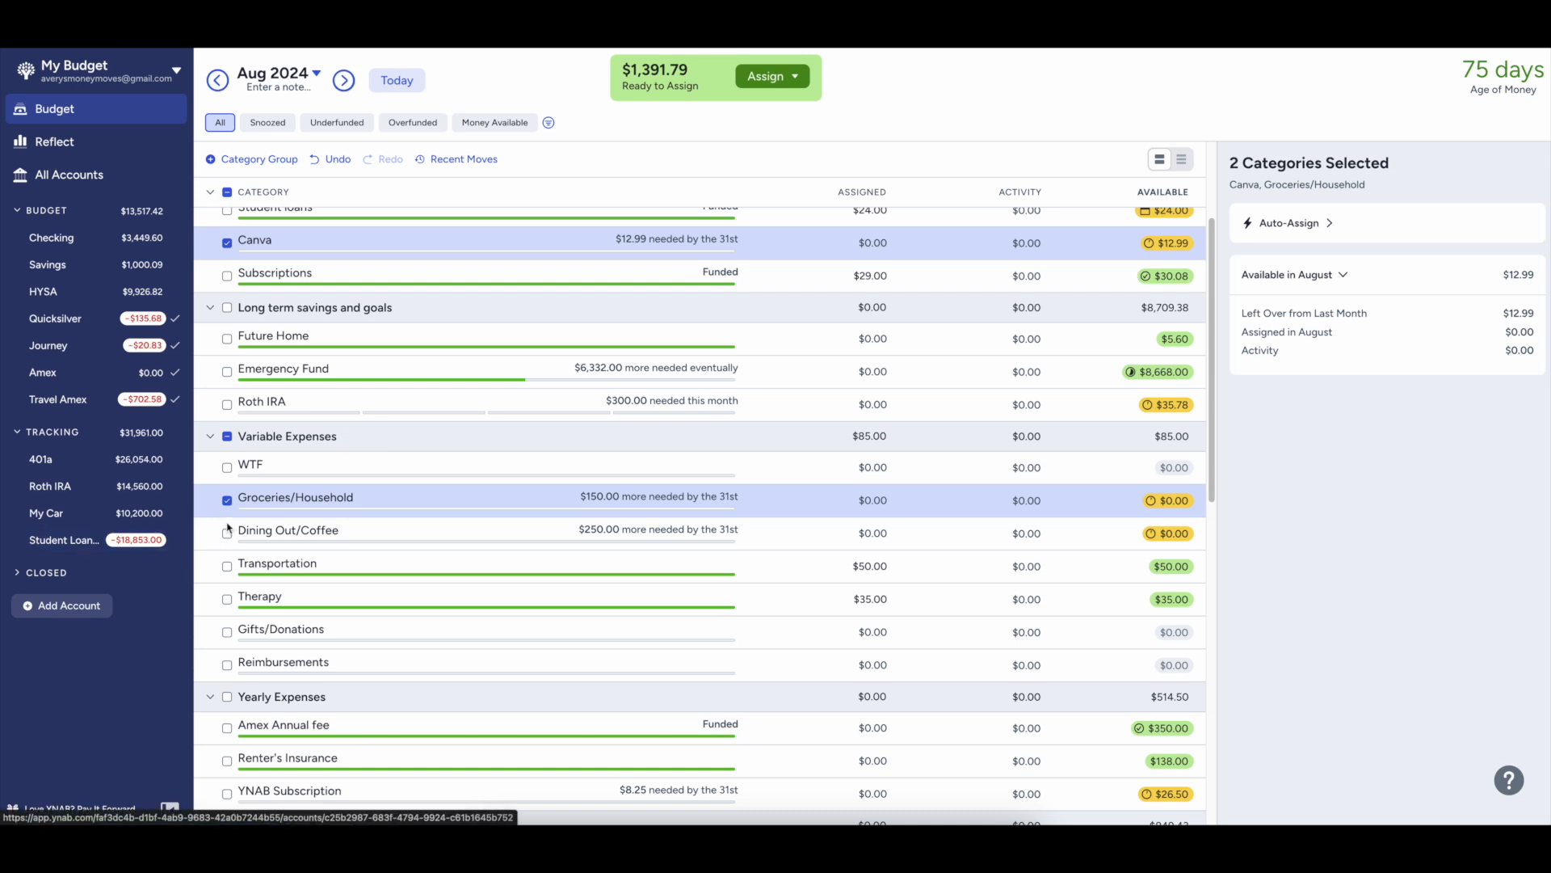
{"action": "left_click", "coordinate": [227, 500]}
{"action": "left_click", "coordinate": [860, 568]}
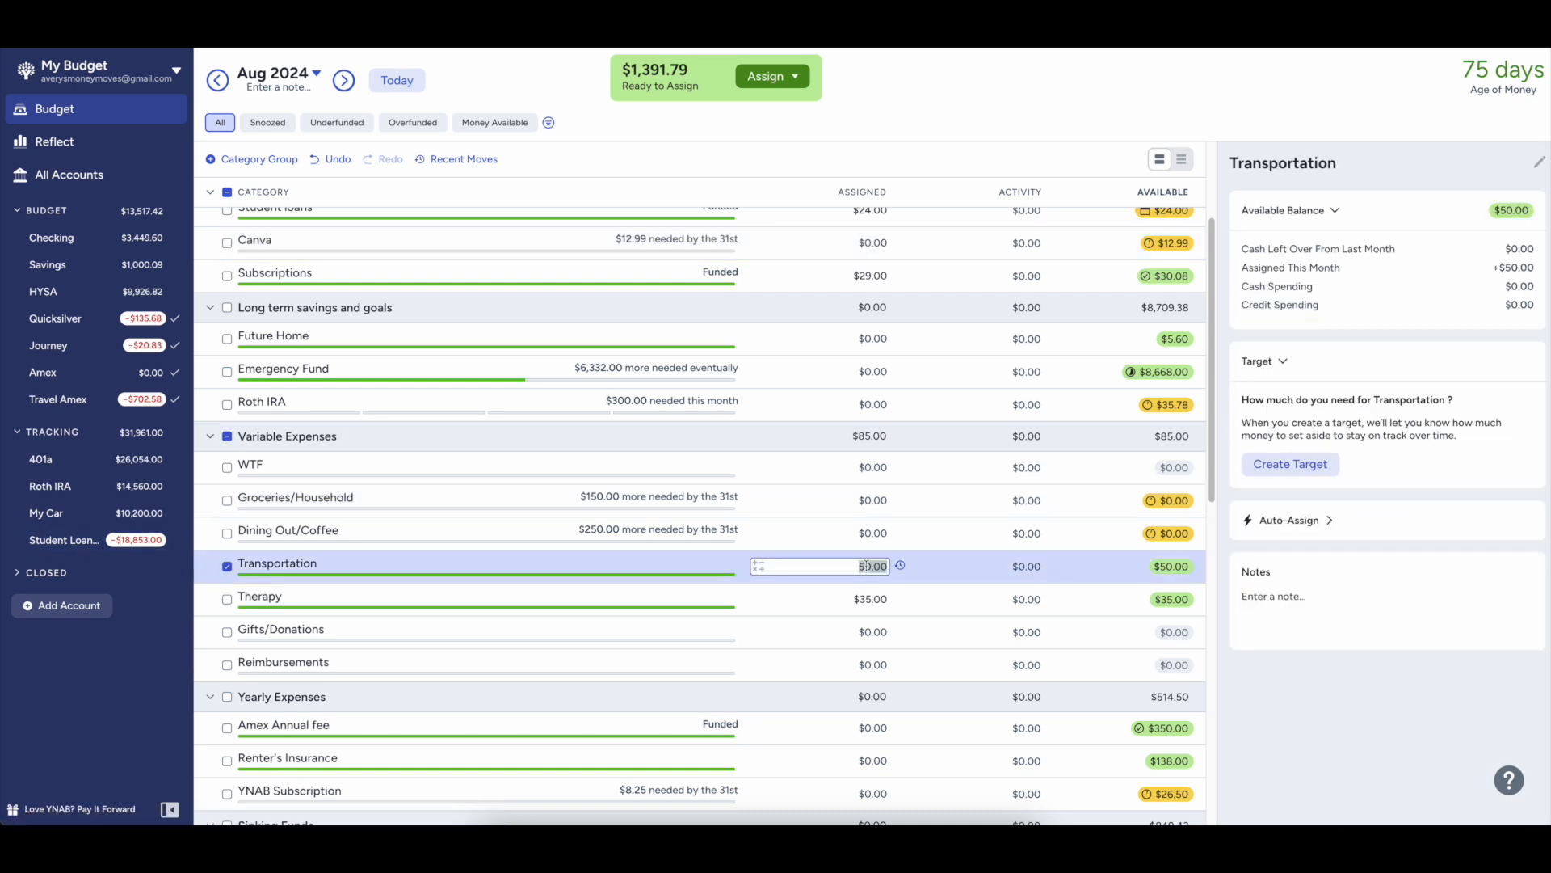
{"action": "scroll", "coordinate": [611, 667], "scroll_direction": "down", "scroll_amount": 3}
{"action": "scroll", "coordinate": [577, 581], "scroll_direction": "down", "scroll_amount": 4}
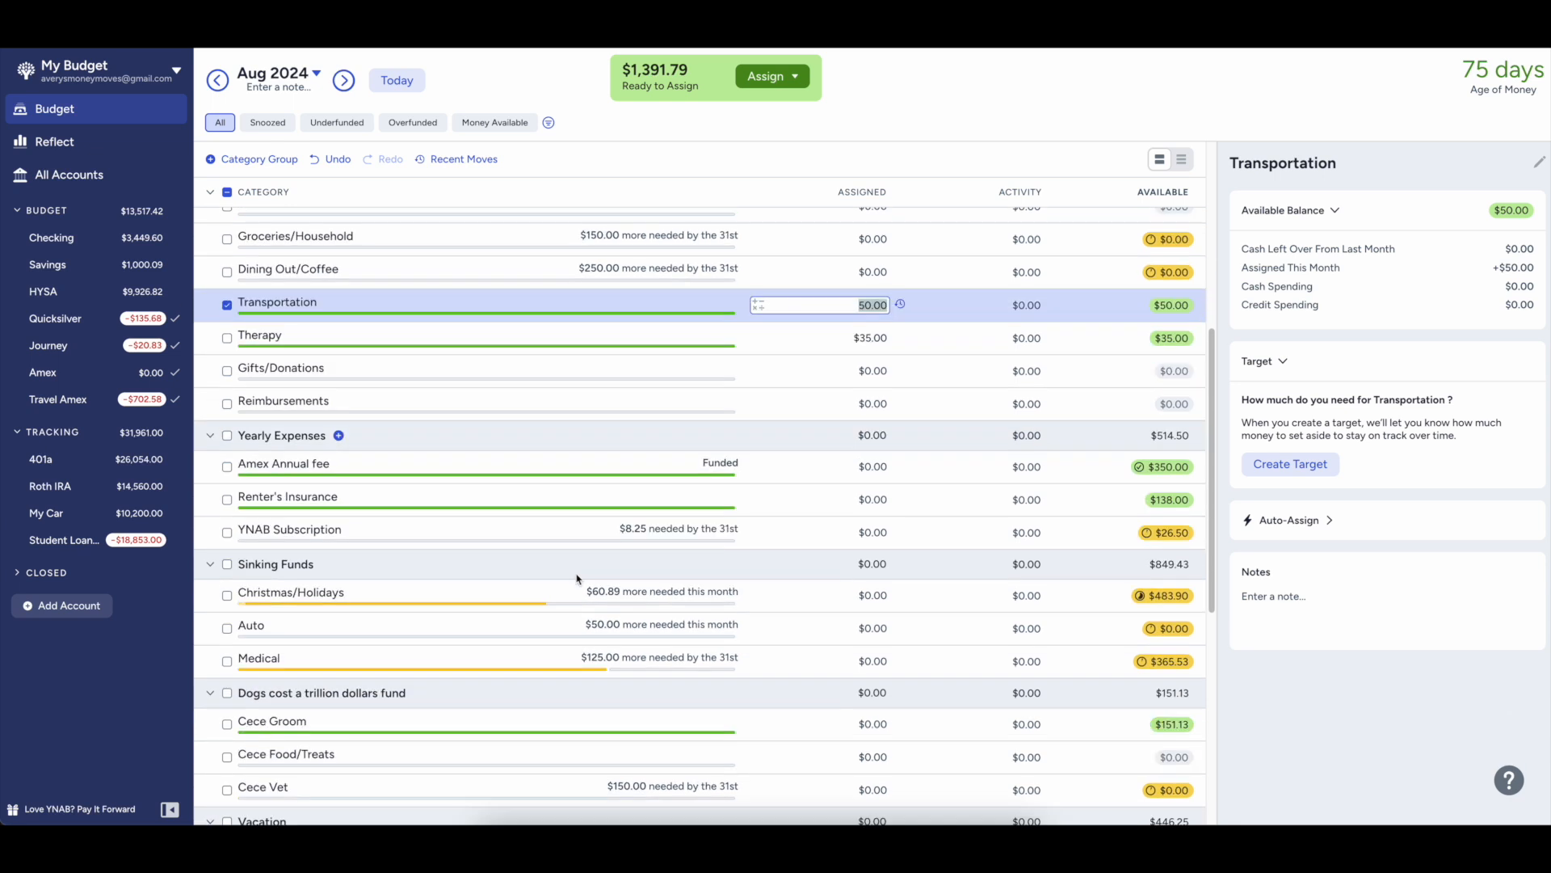
{"action": "scroll", "coordinate": [587, 513], "scroll_direction": "down", "scroll_amount": 3}
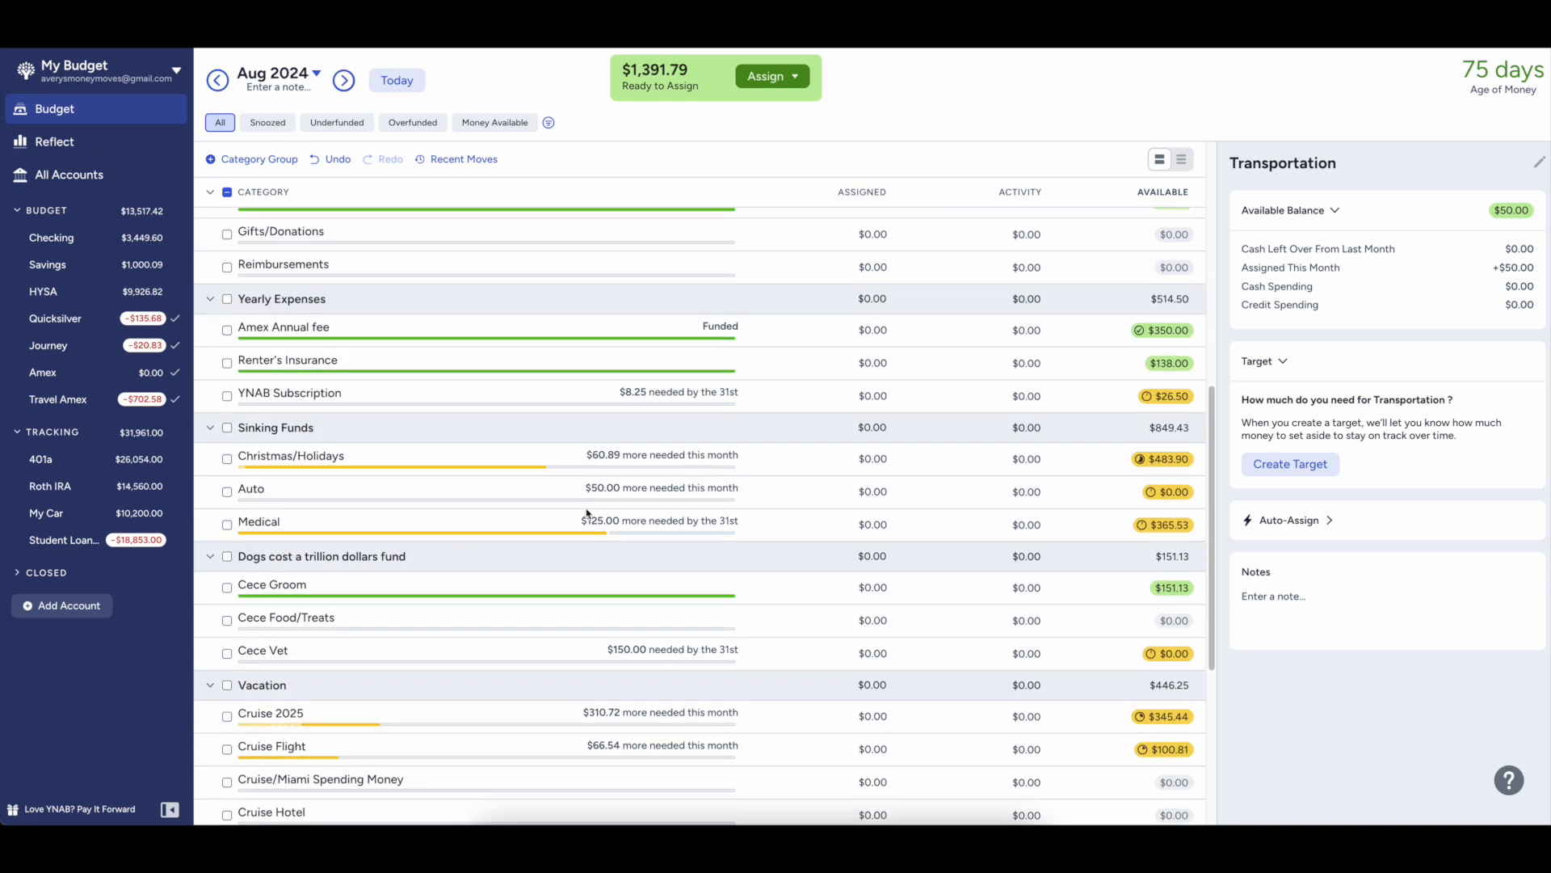
{"action": "left_click", "coordinate": [844, 452]}
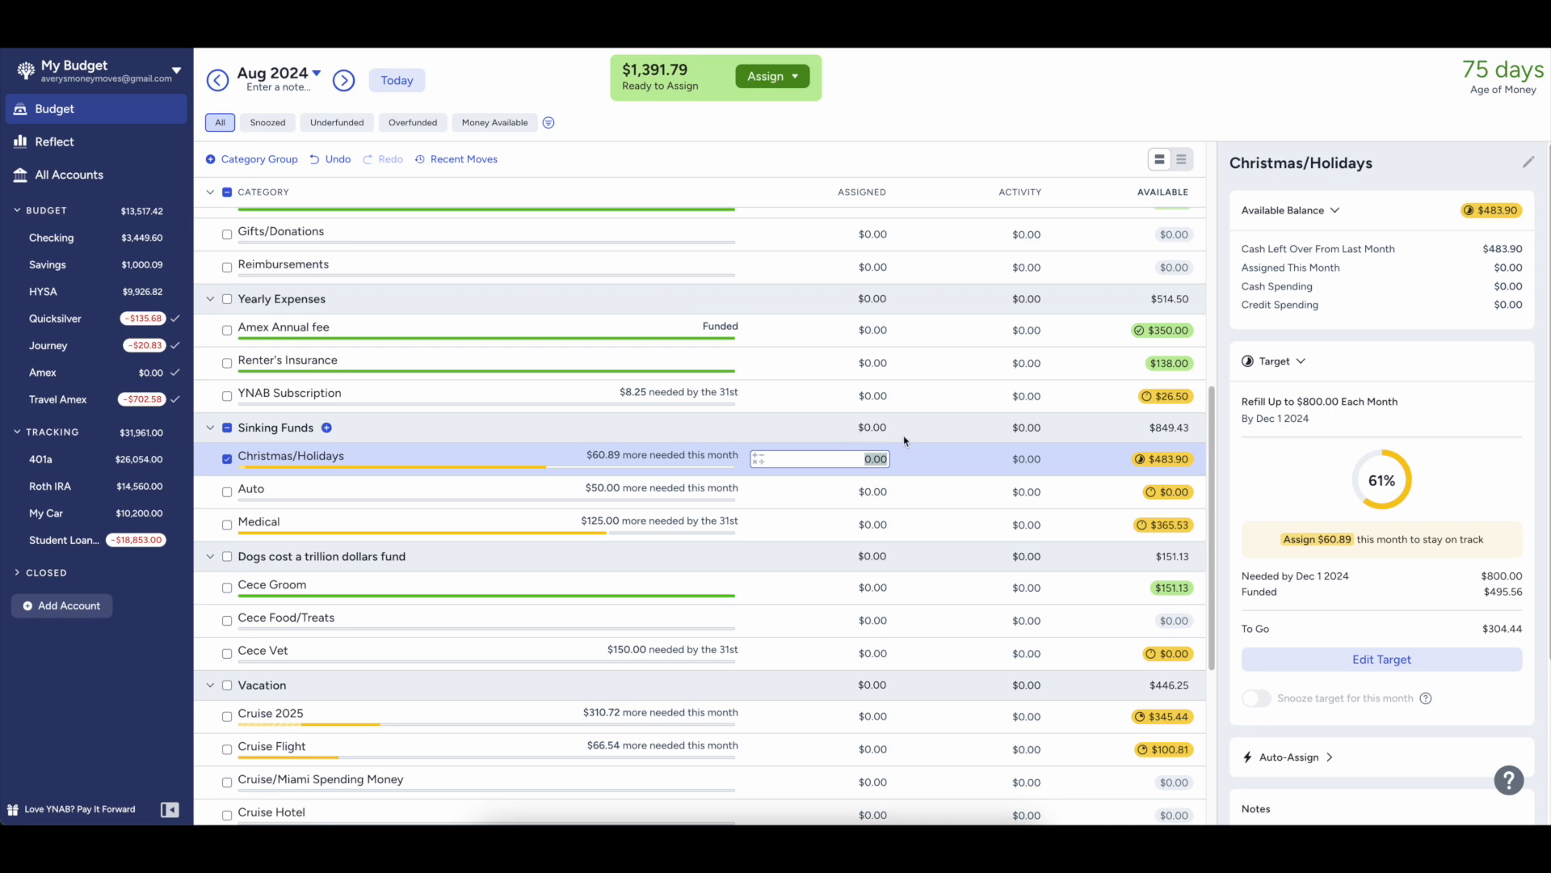
{"action": "scroll", "coordinate": [847, 441], "scroll_direction": "down", "scroll_amount": 8}
{"action": "scroll", "coordinate": [853, 416], "scroll_direction": "up", "scroll_amount": 20}
- Assign 12.99 to Canva for August 2024
{"action": "left_click", "coordinate": [862, 419]}
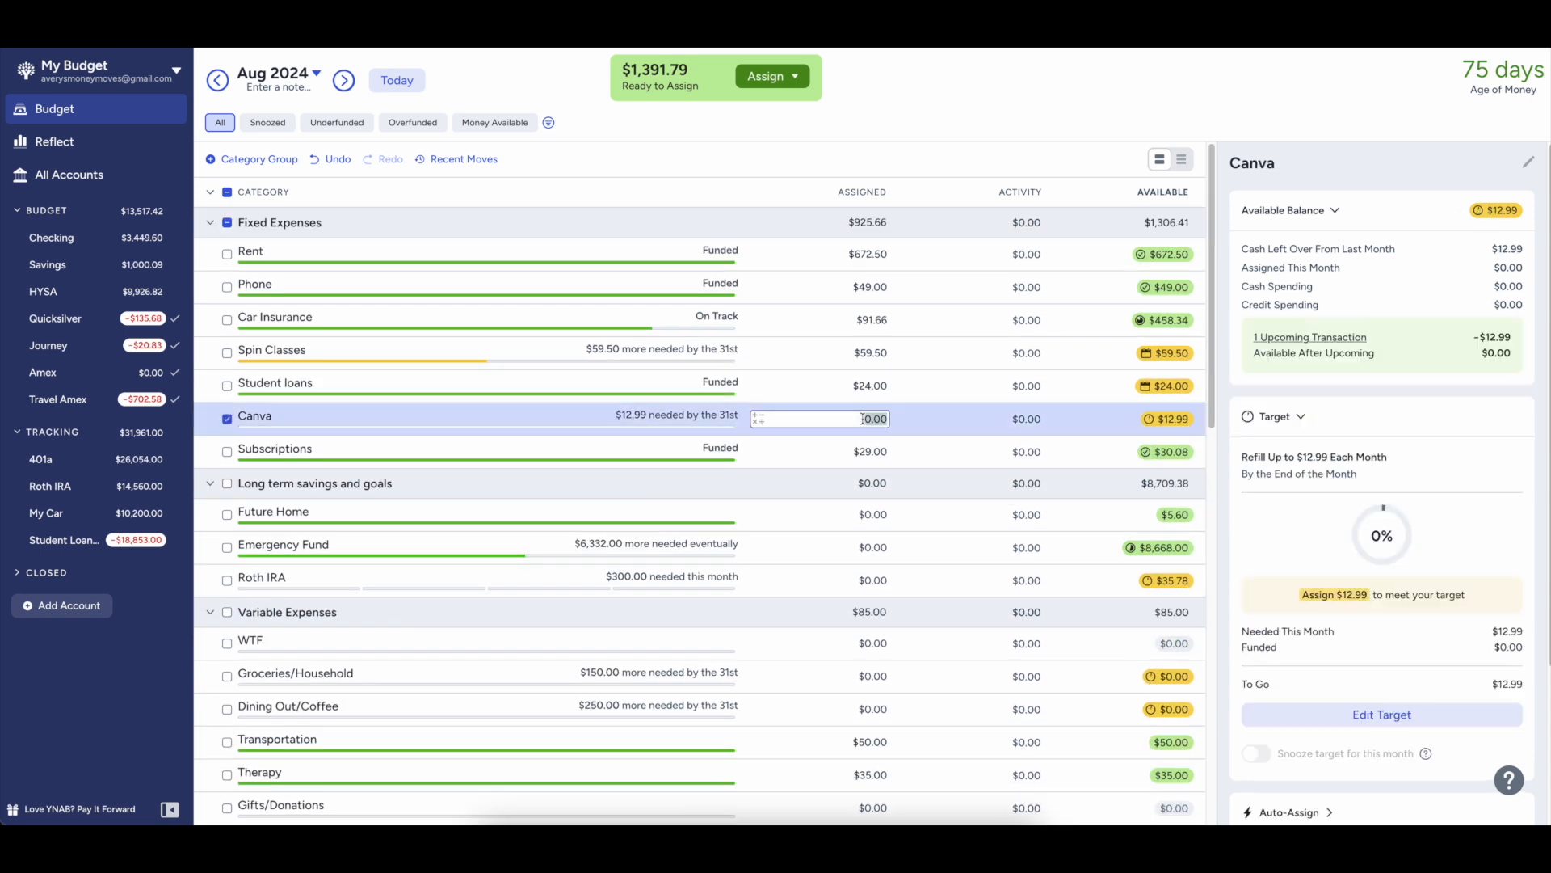
{"action": "type", "text": "2"}
{"action": "type", "text": "1"}
{"action": "type", "text": "99"}
{"action": "key", "text": "Return"}
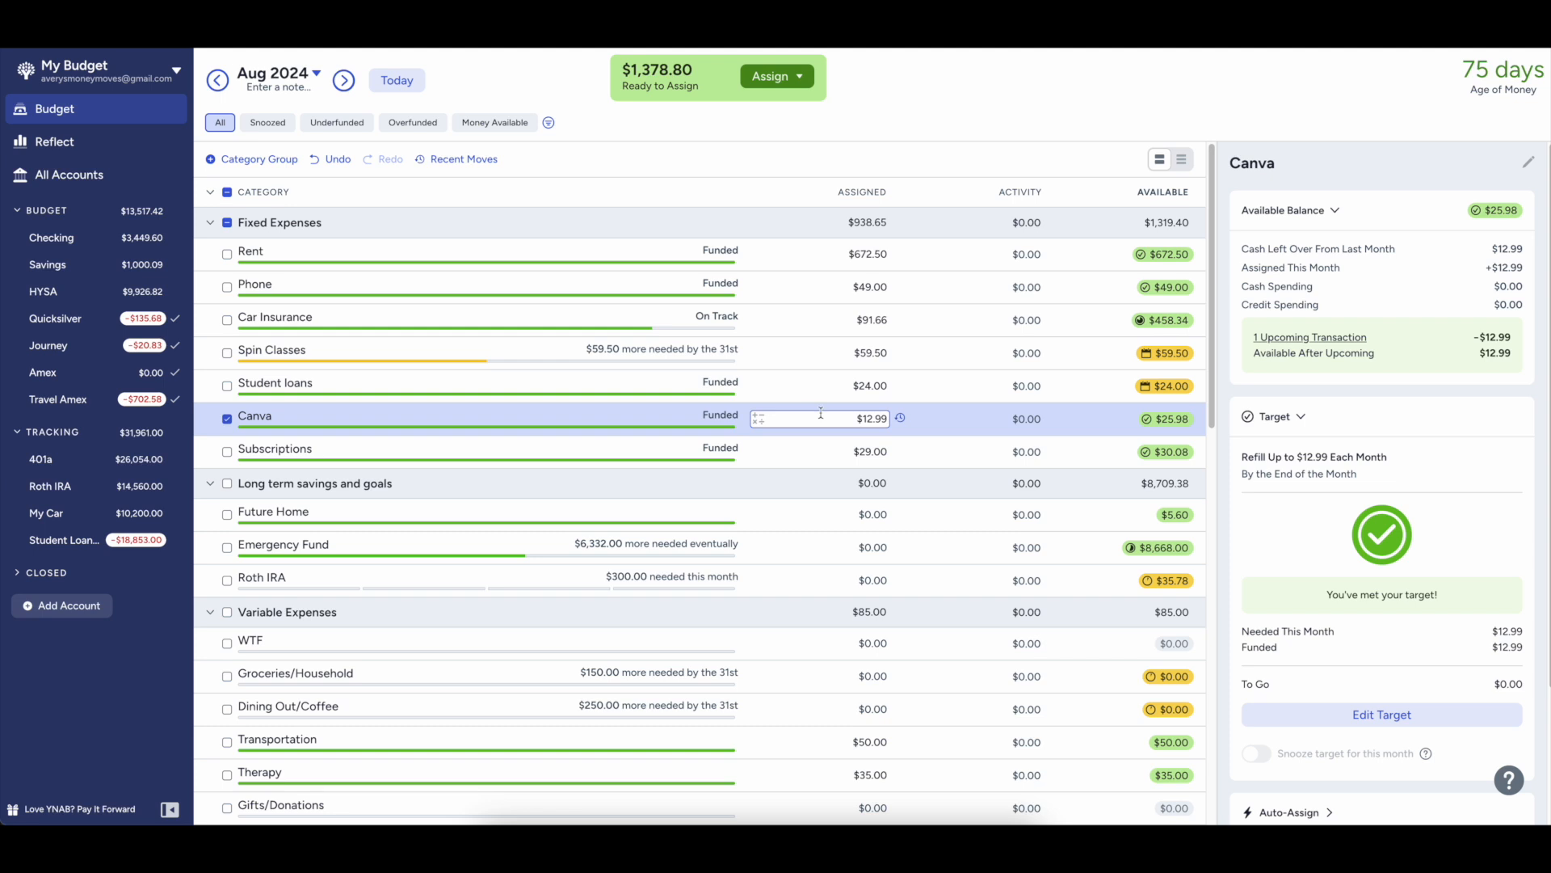
- Assign 150 to Cece Vet in the dogs fund for August 2024
{"action": "scroll", "coordinate": [775, 453], "scroll_direction": "down", "scroll_amount": 2}
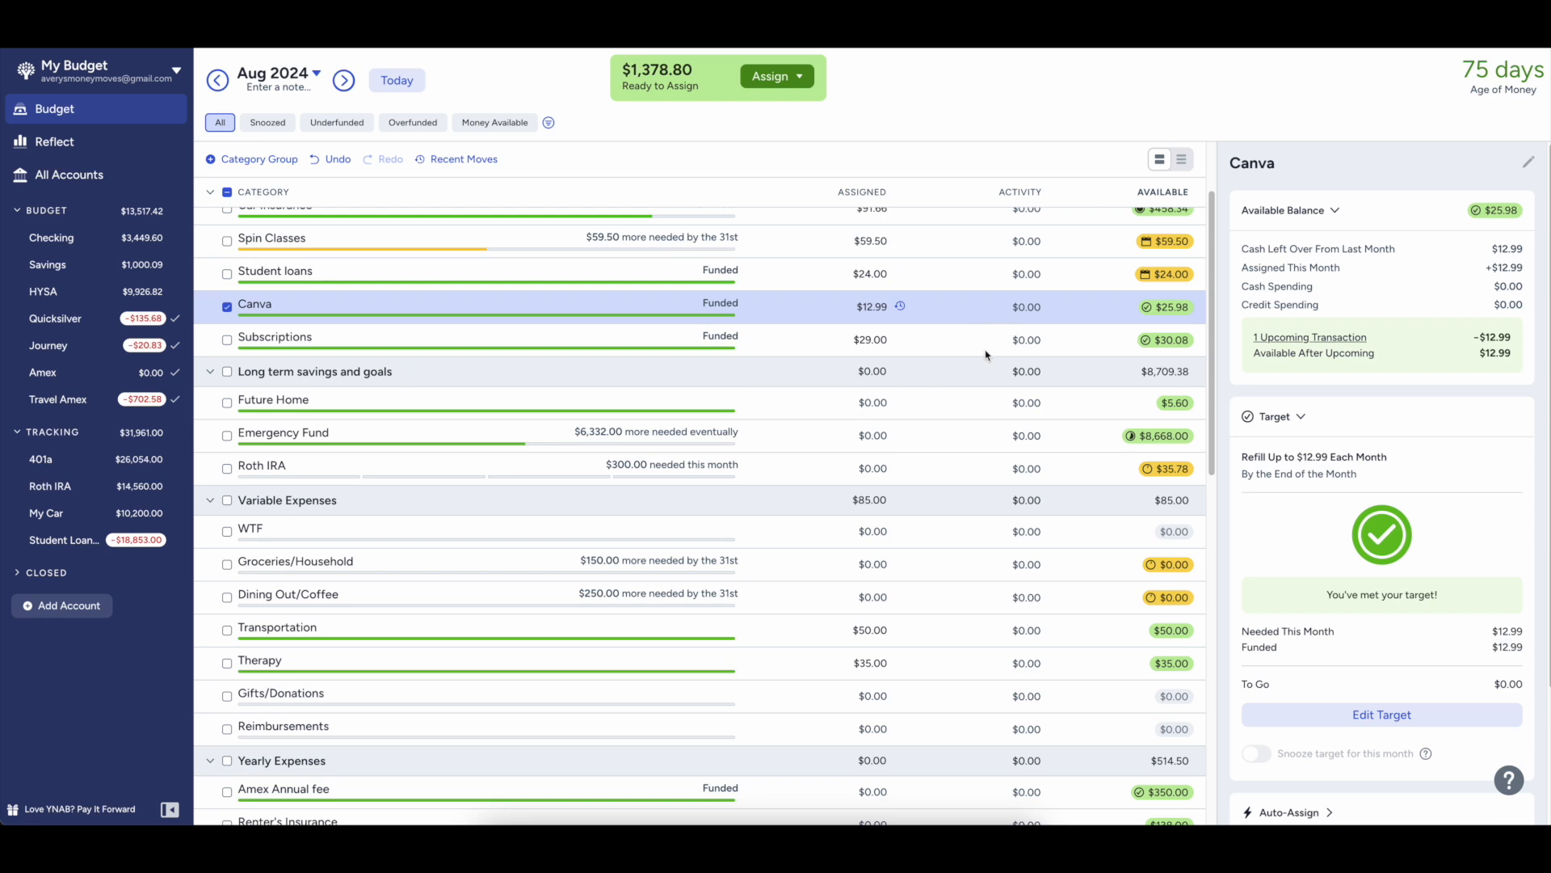
{"action": "scroll", "coordinate": [986, 355], "scroll_direction": "down", "scroll_amount": 10}
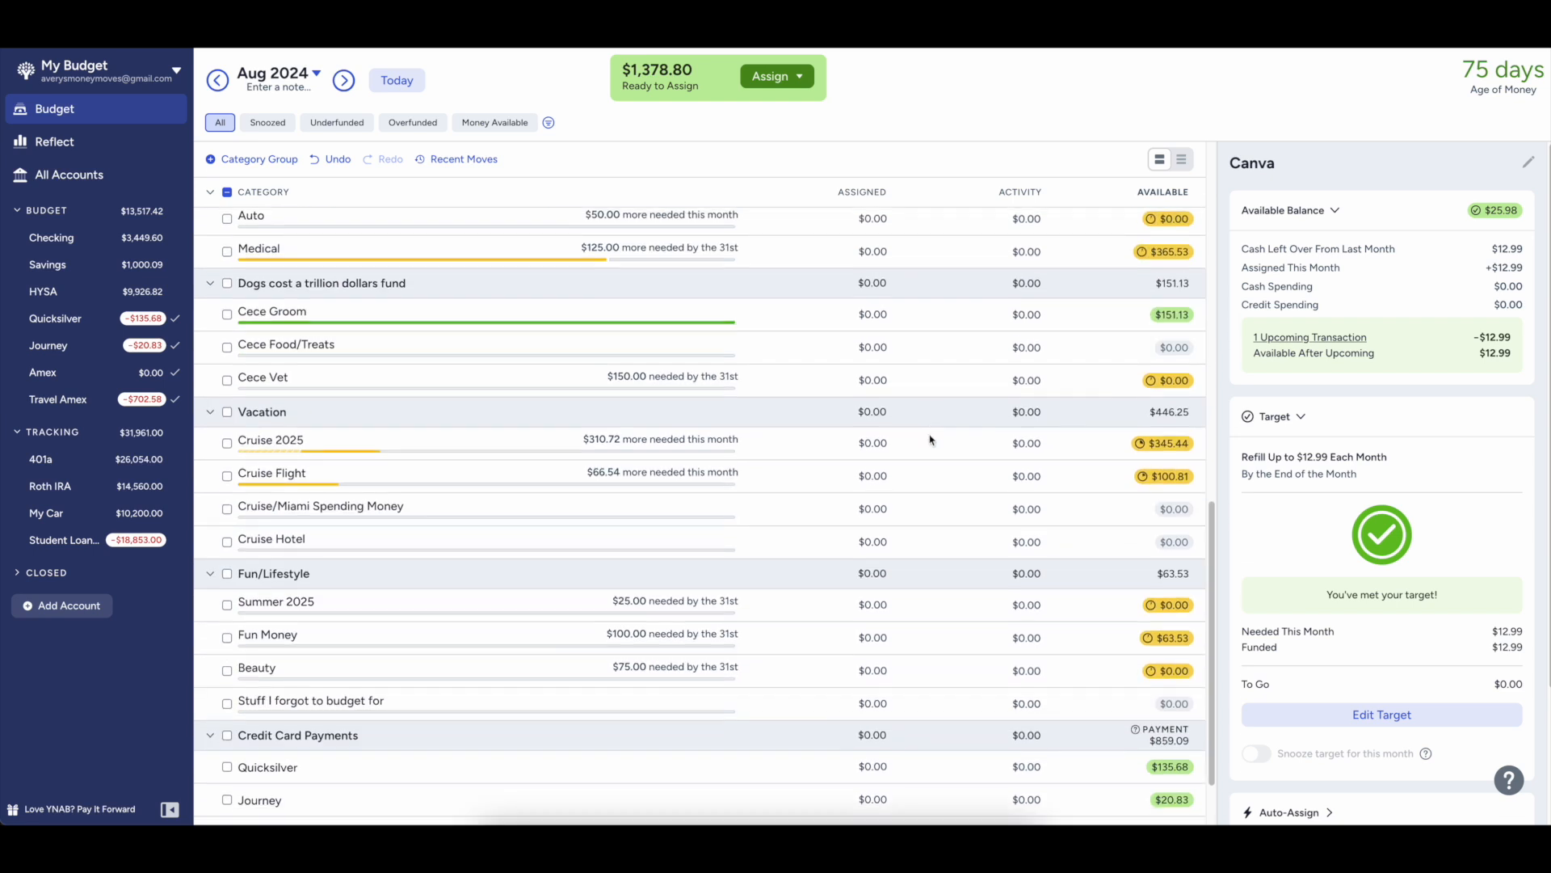
{"action": "left_click", "coordinate": [886, 380]}
{"action": "type", "text": "150"}
{"action": "key", "text": "Return"}
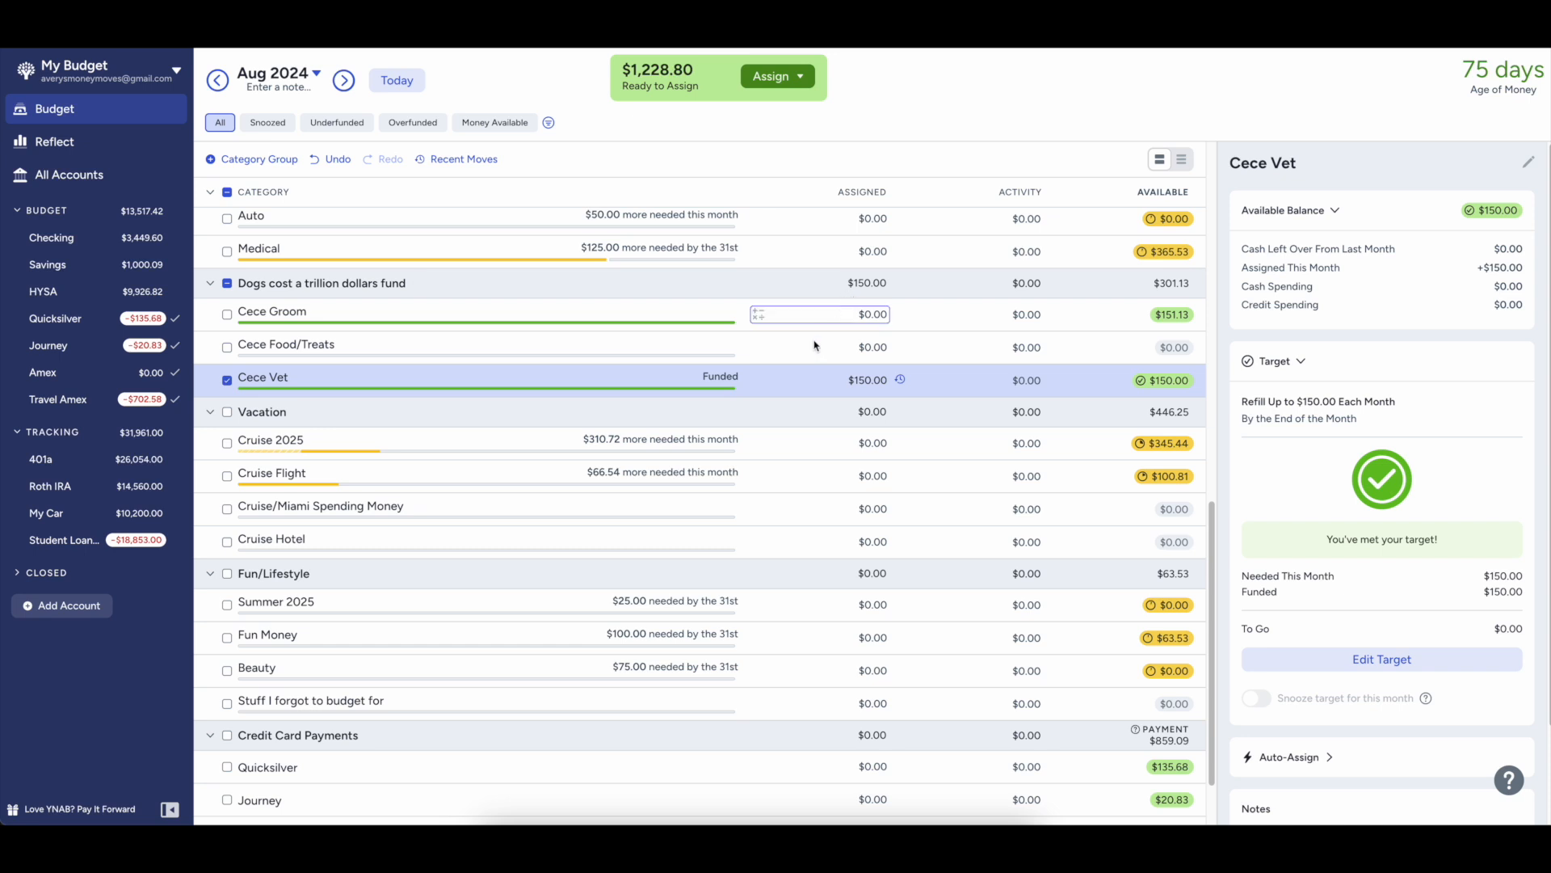
- Assign half of 310.72 to Cruise 2025 in the Vacation group
{"action": "left_click", "coordinate": [852, 442]}
{"action": "type", "text": "310.72="}
{"action": "key", "text": "BackSpace"}
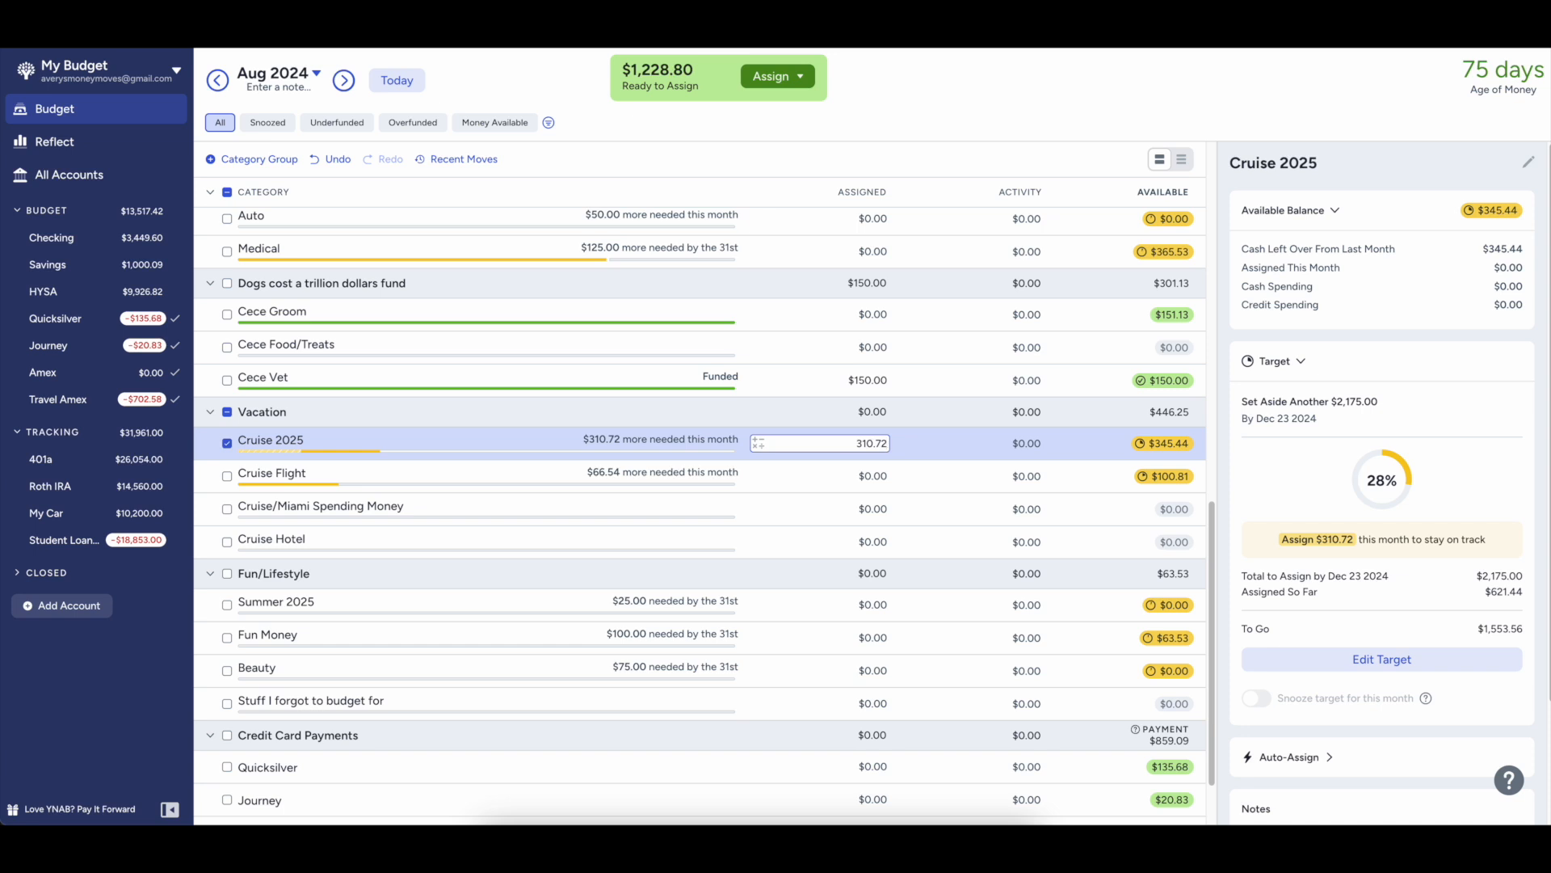
{"action": "type", "text": "/2"}
{"action": "key", "text": "Return"}
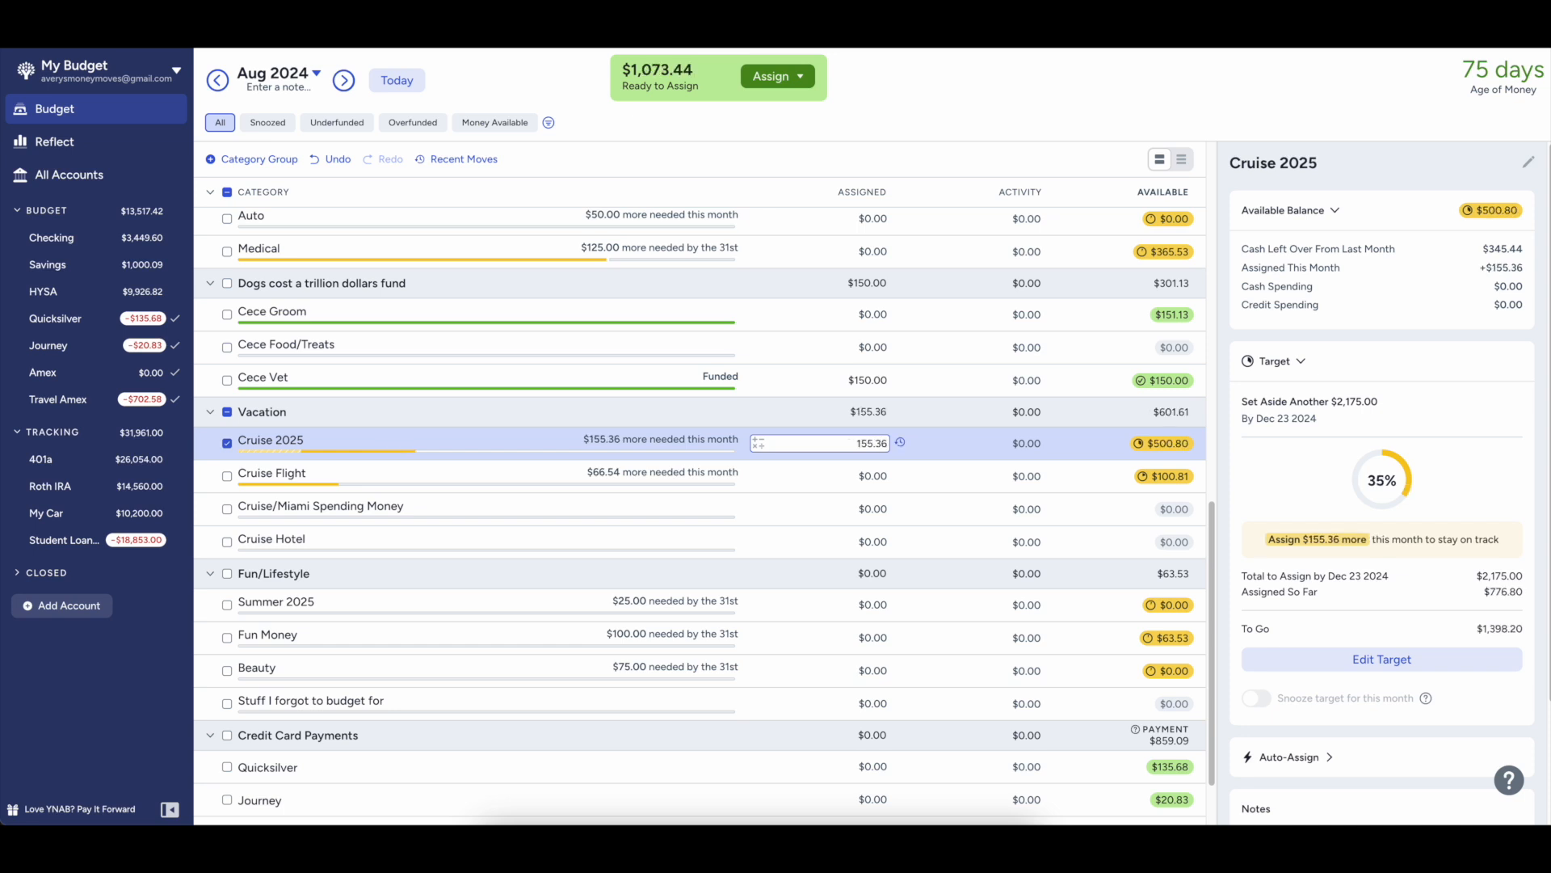
- Assign half of 66.54 to Cruise Flight in the Vacation group
{"action": "left_click", "coordinate": [844, 476]}
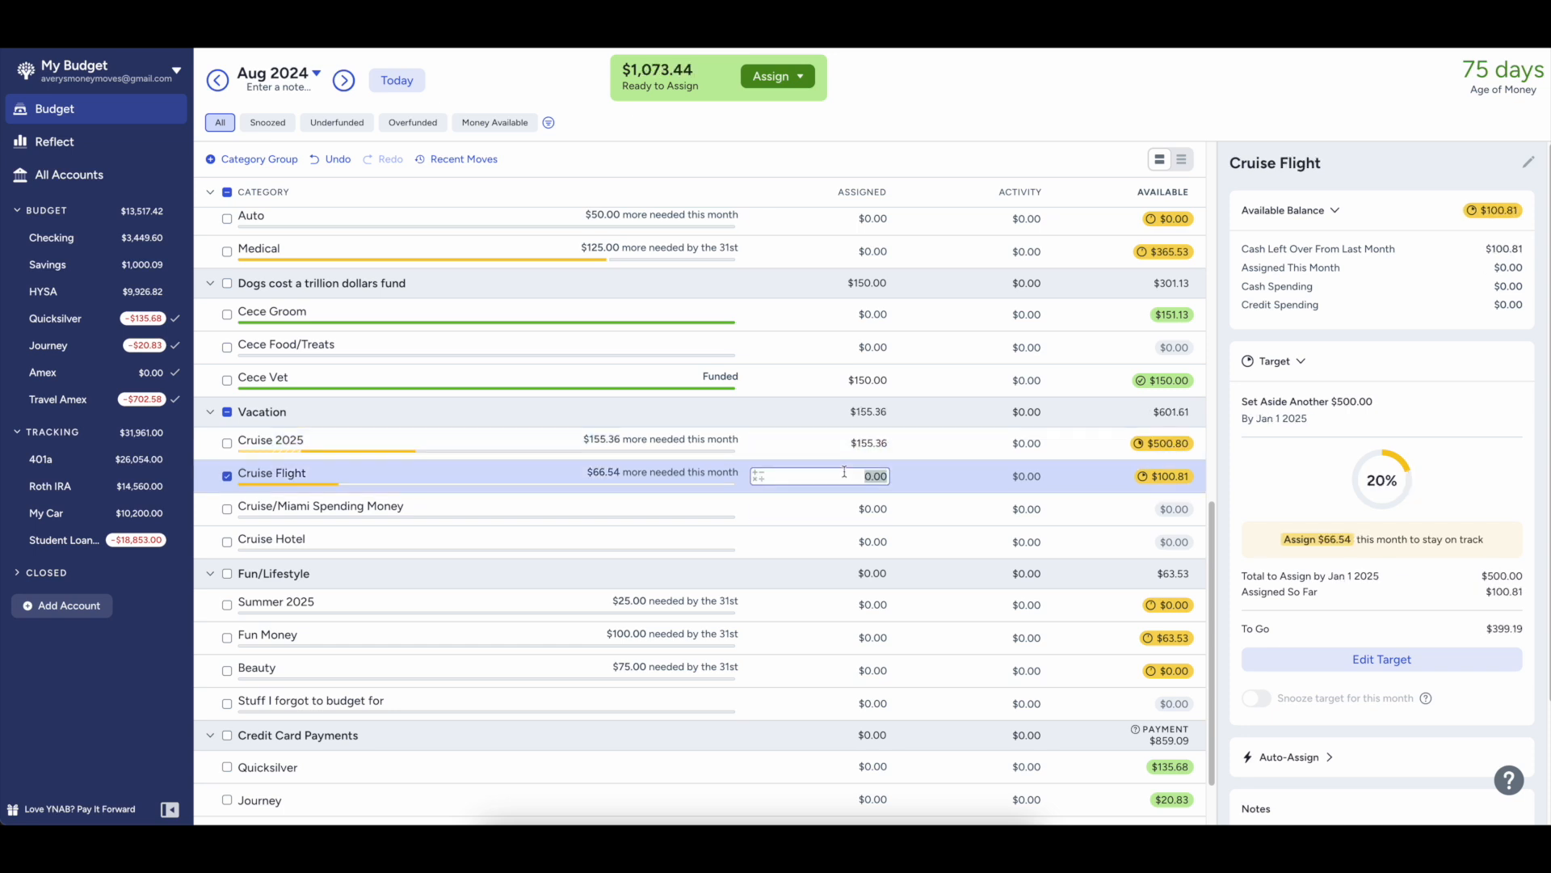
{"action": "type", "text": "66.54/2"}
{"action": "key", "text": "Return"}
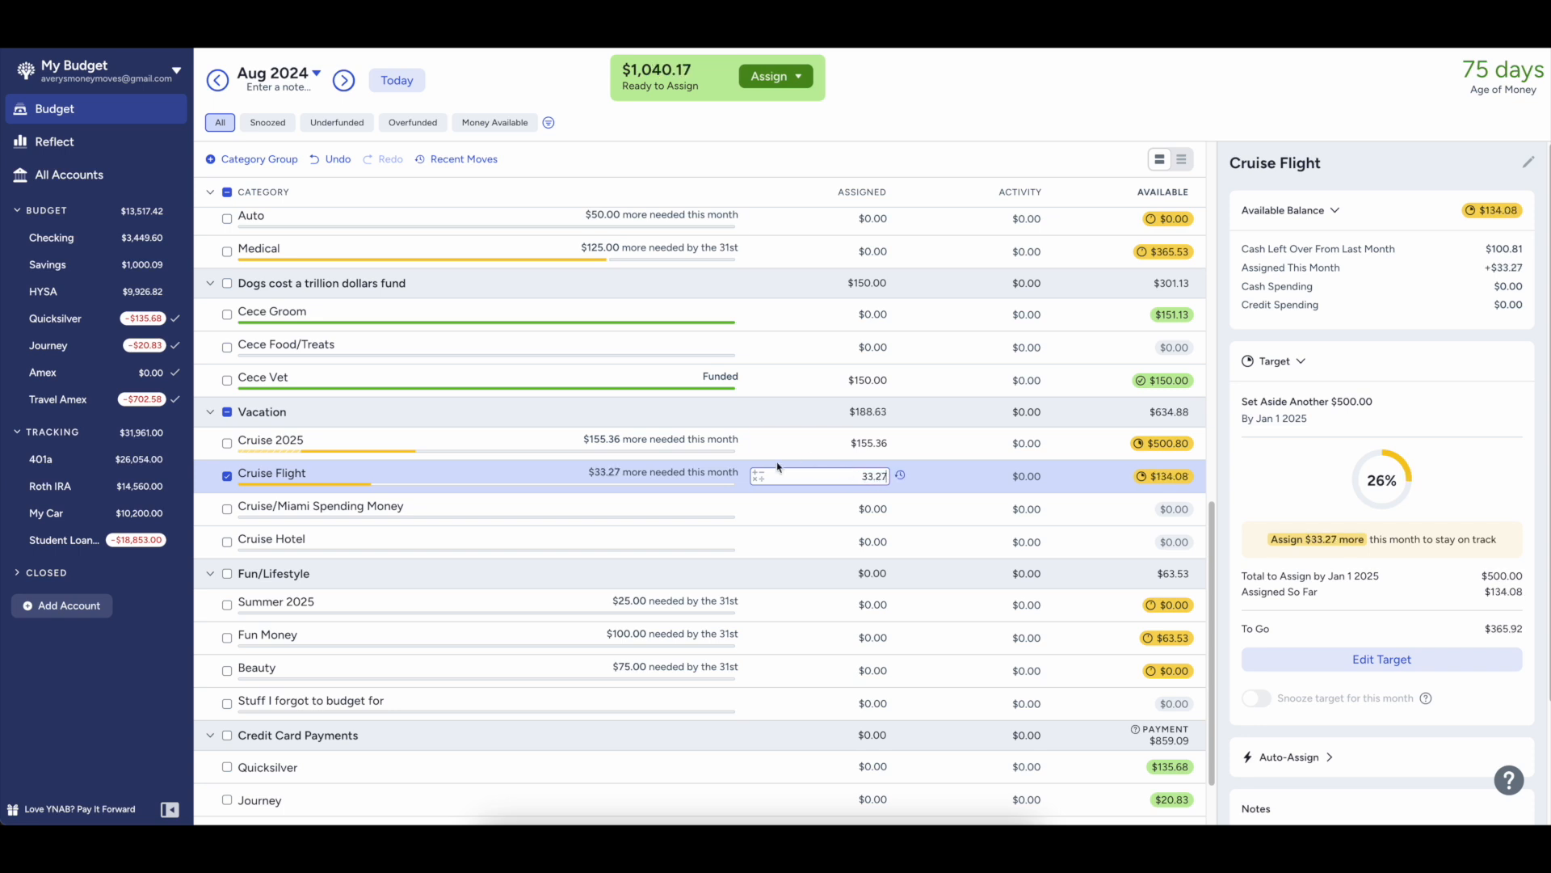
- Assign 50 to Fun Money in the Fun/Lifestyle group and clear the category selection
{"action": "scroll", "coordinate": [787, 668], "scroll_direction": "down", "scroll_amount": 1}
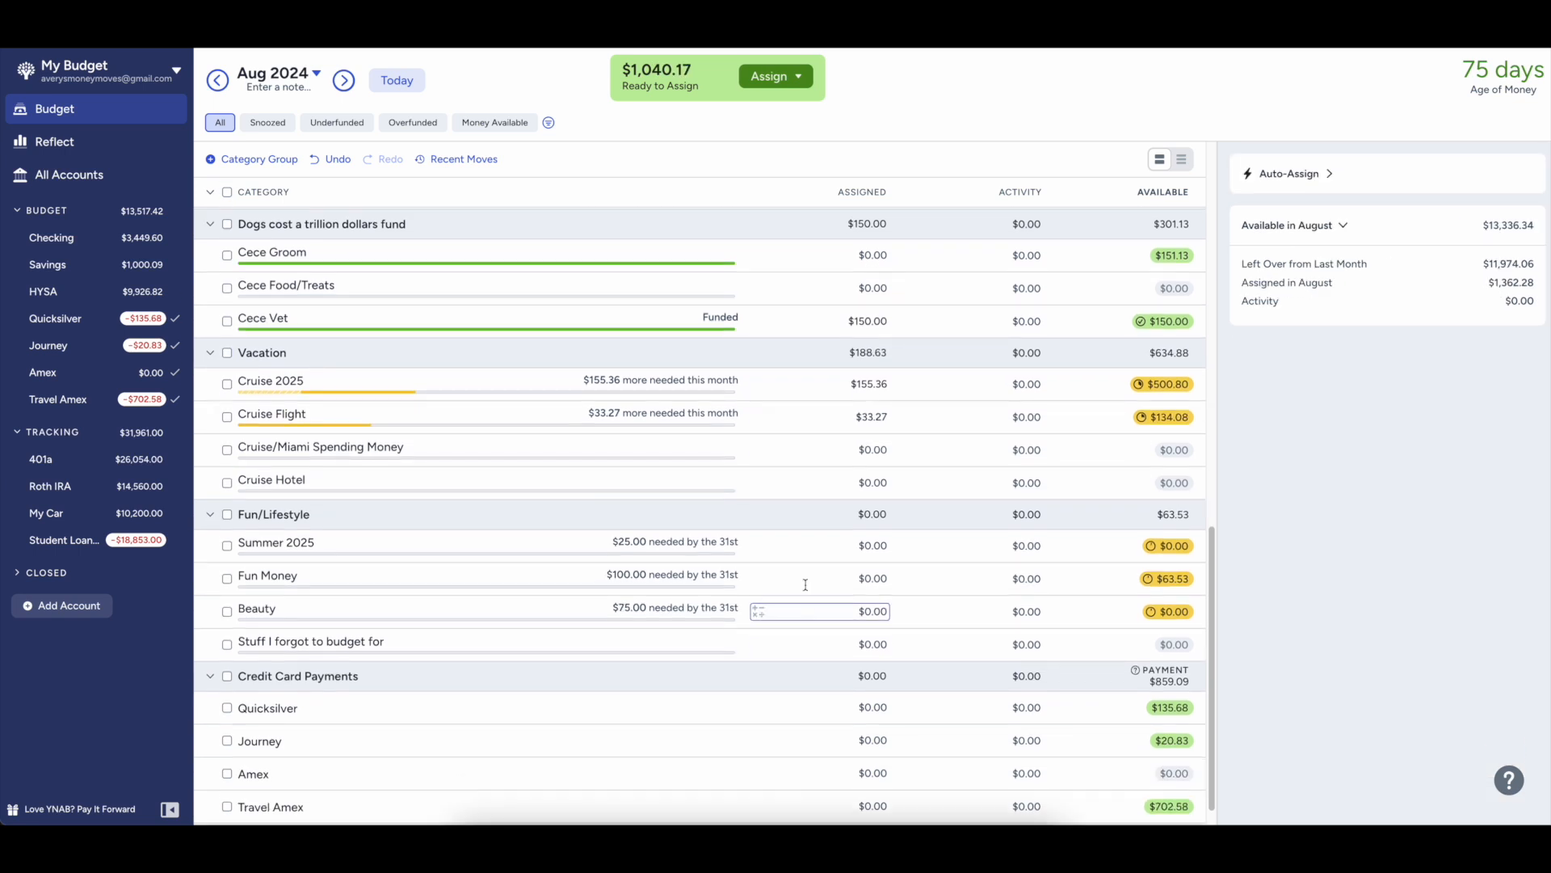
{"action": "left_click", "coordinate": [877, 578]}
{"action": "type", "text": "50"}
{"action": "key", "text": "Return"}
{"action": "scroll", "coordinate": [245, 543], "scroll_direction": "down", "scroll_amount": 1}
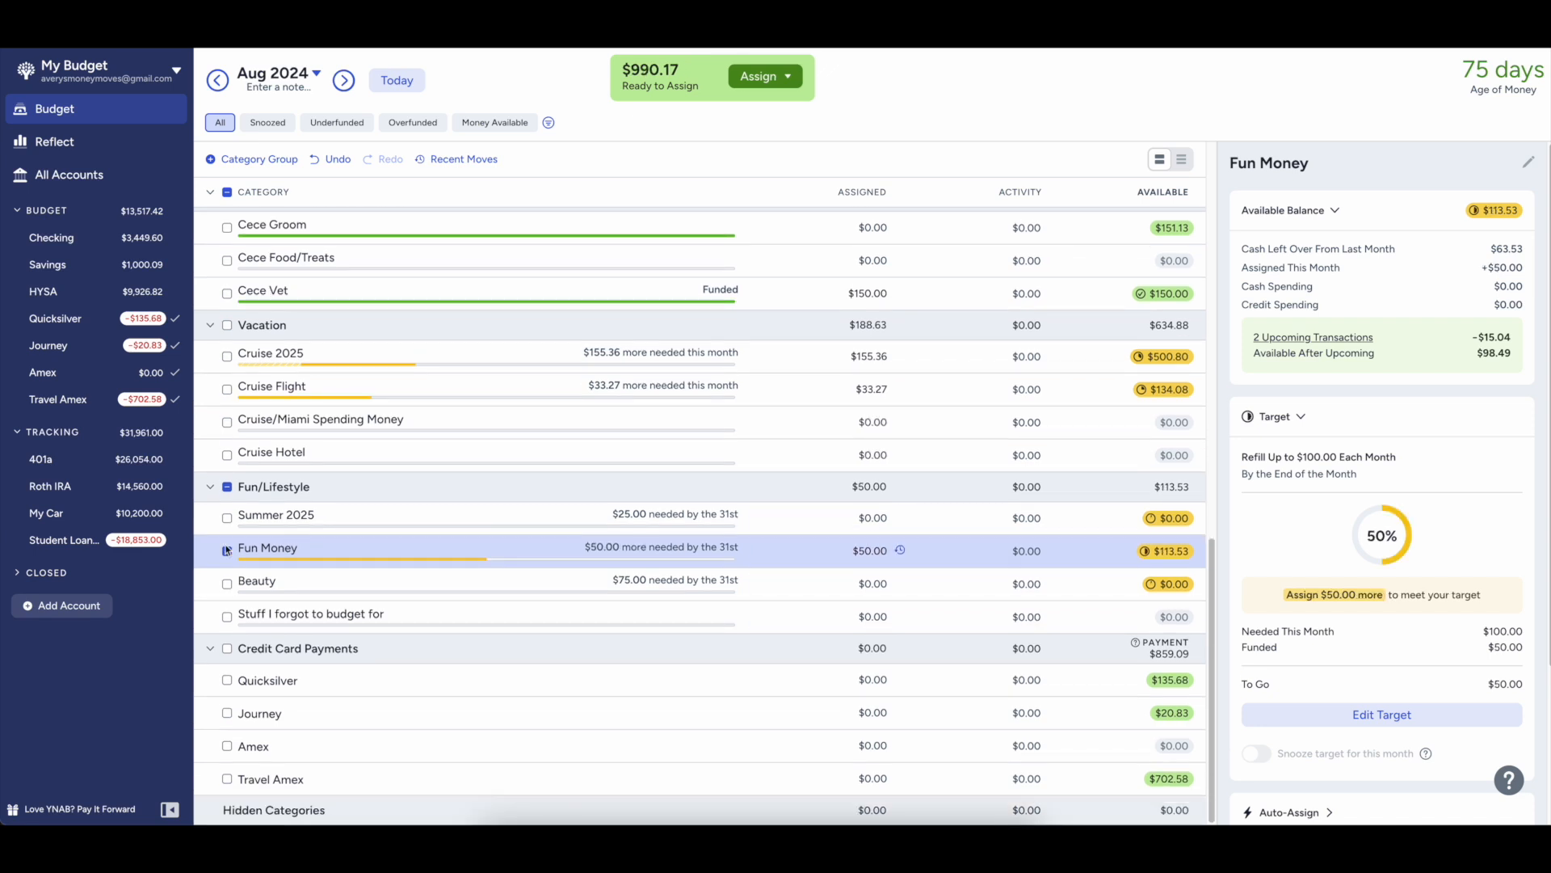
{"action": "left_click", "coordinate": [229, 488]}
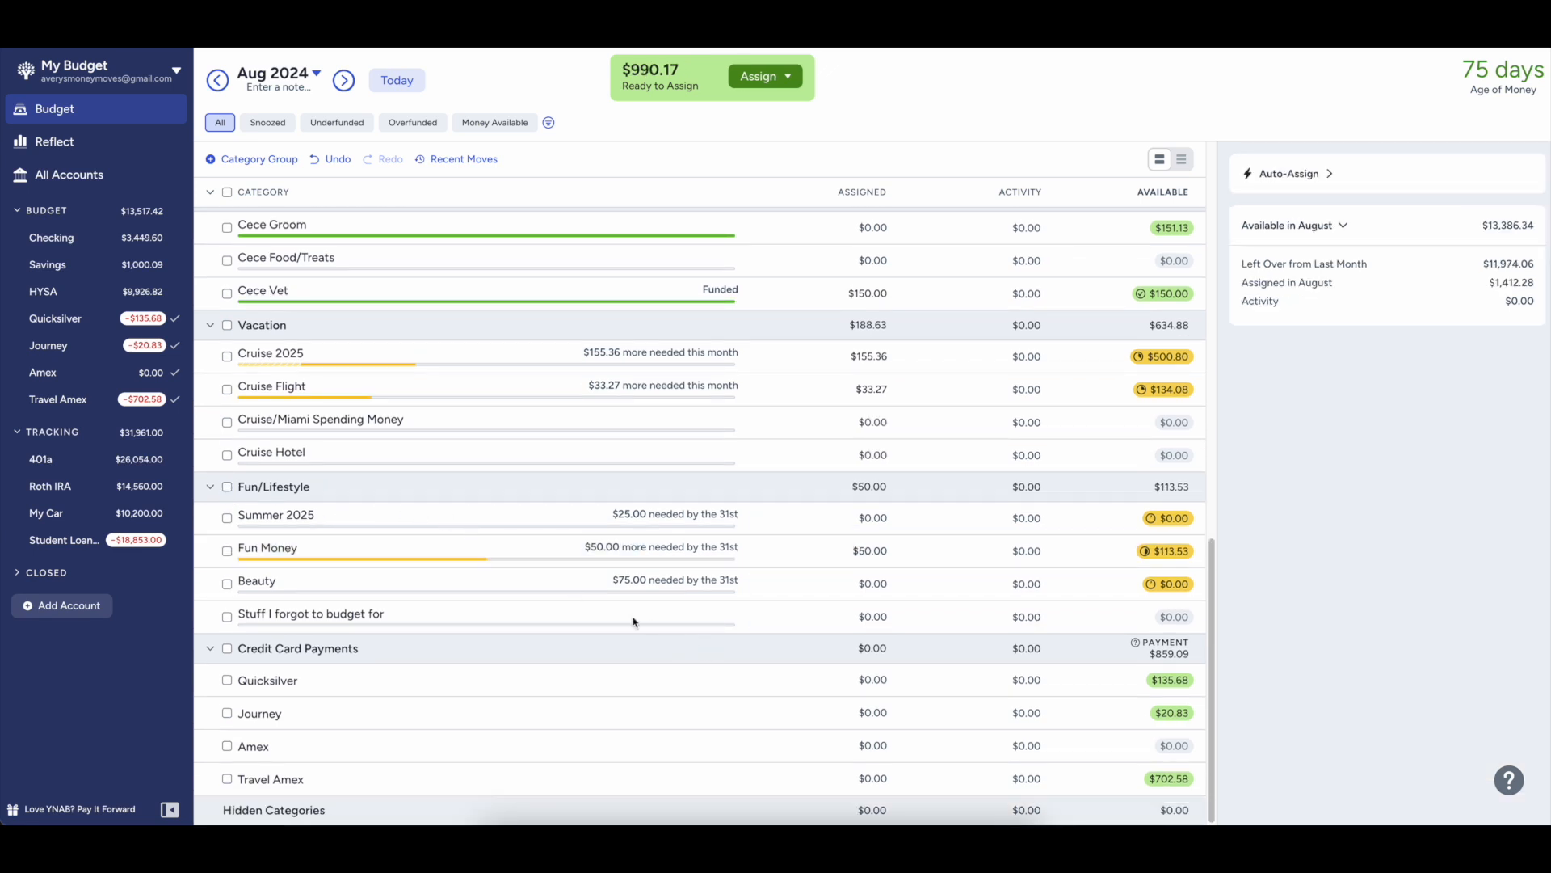
- Switch to the Google results for usda food plans, decline precise location, and open the USDA Food Plans: Monthly Cost of Food Reports page
{"action": "scroll", "coordinate": [635, 622], "scroll_direction": "up", "scroll_amount": 15}
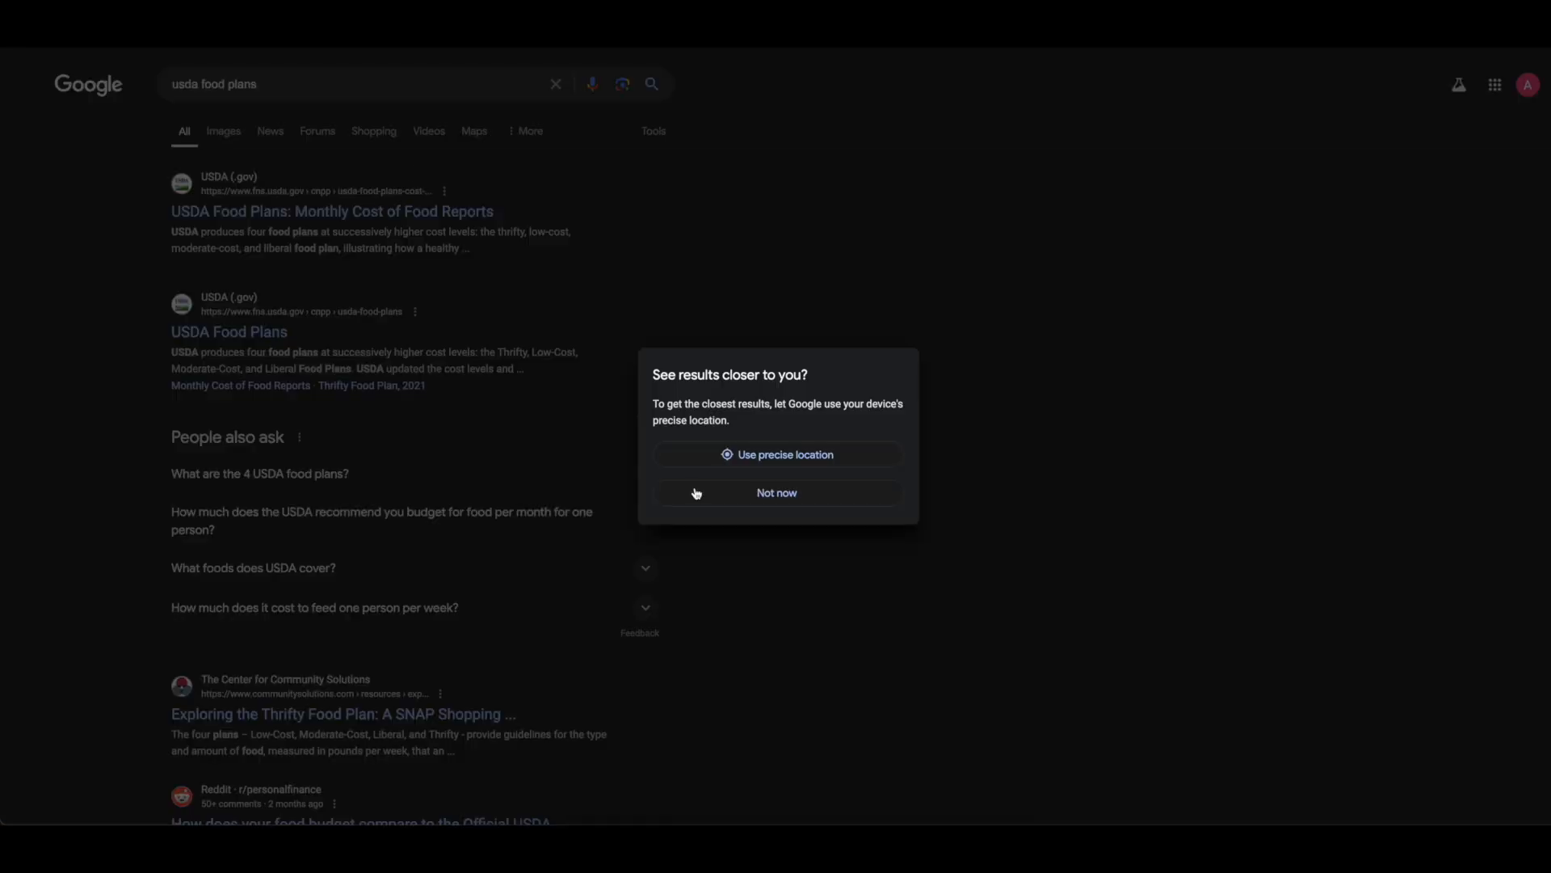
{"action": "left_click", "coordinate": [696, 492]}
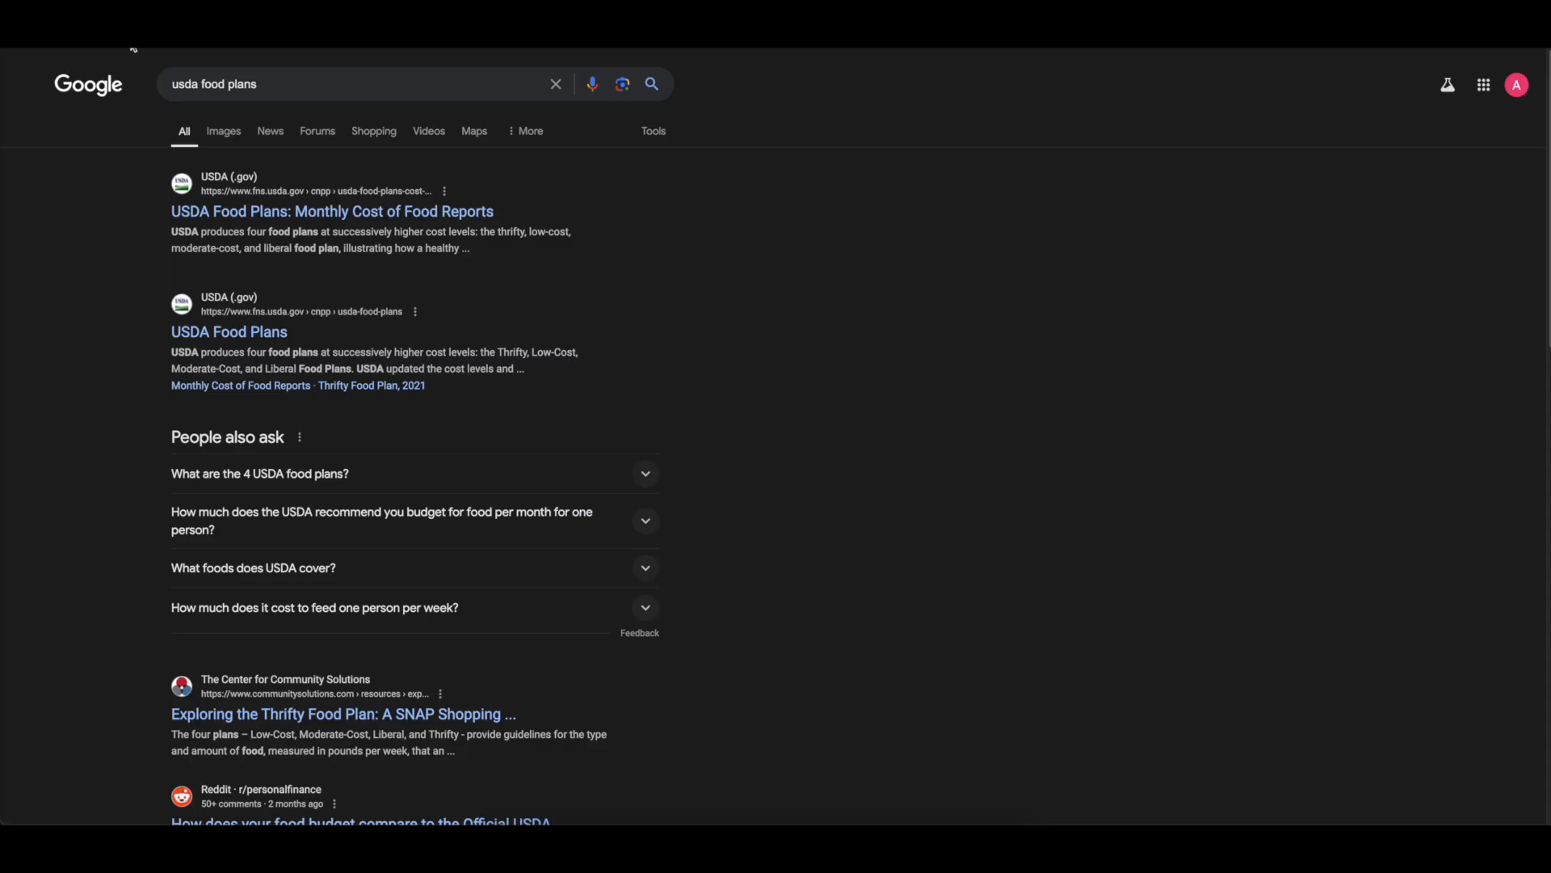
{"action": "middle_click", "coordinate": [226, 333]}
{"action": "left_click", "coordinate": [259, 211]}
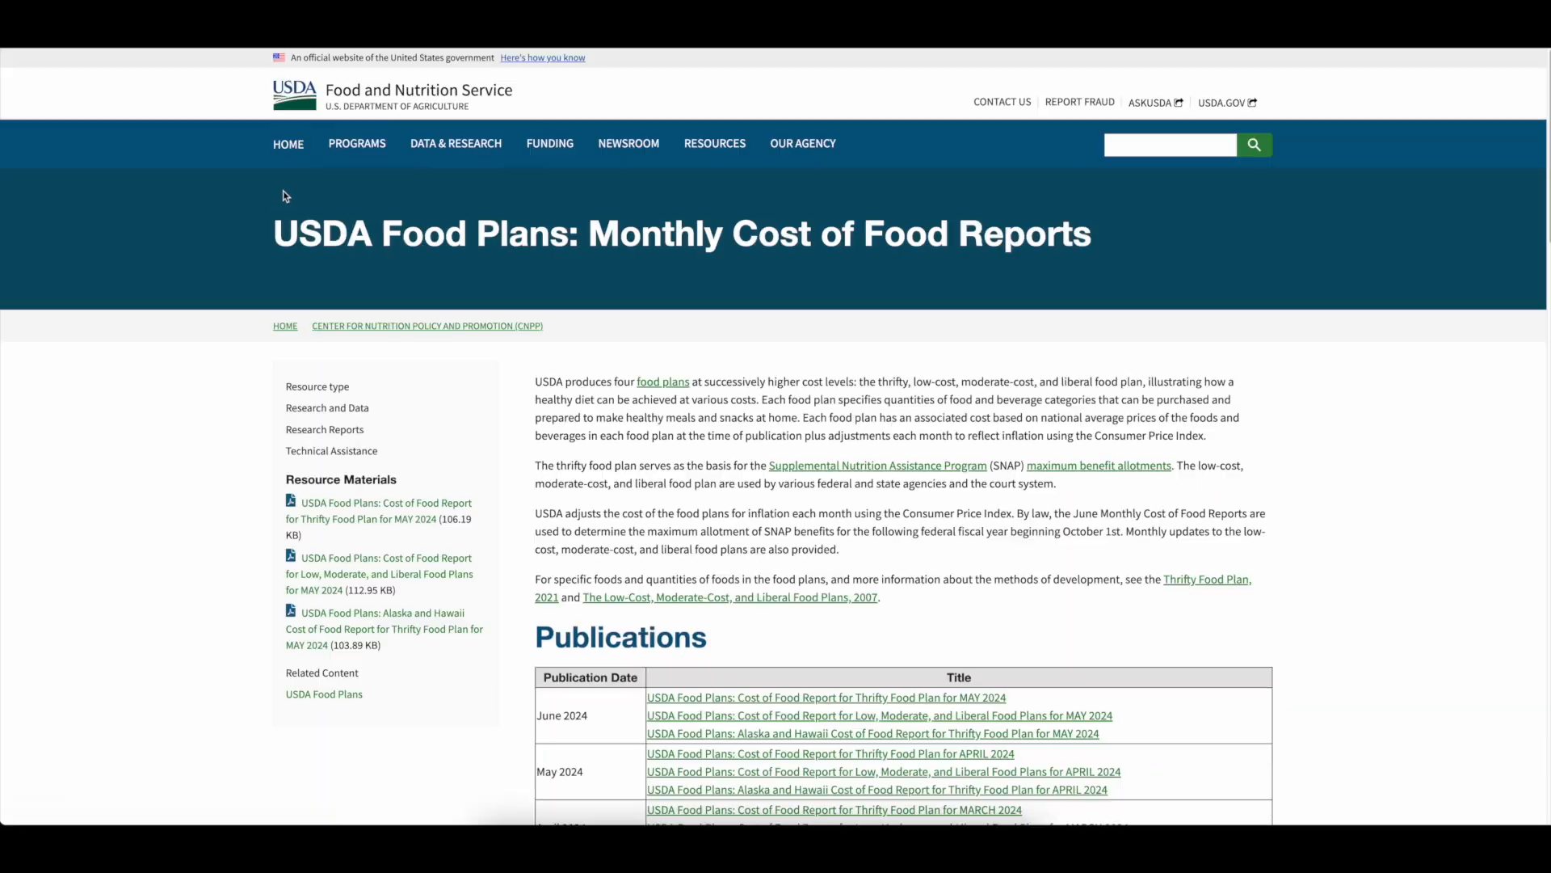
- Open the May 2024 Thrifty Food Plan cost report in a separate tab and show its cost table
{"action": "scroll", "coordinate": [995, 429], "scroll_direction": "down", "scroll_amount": 4}
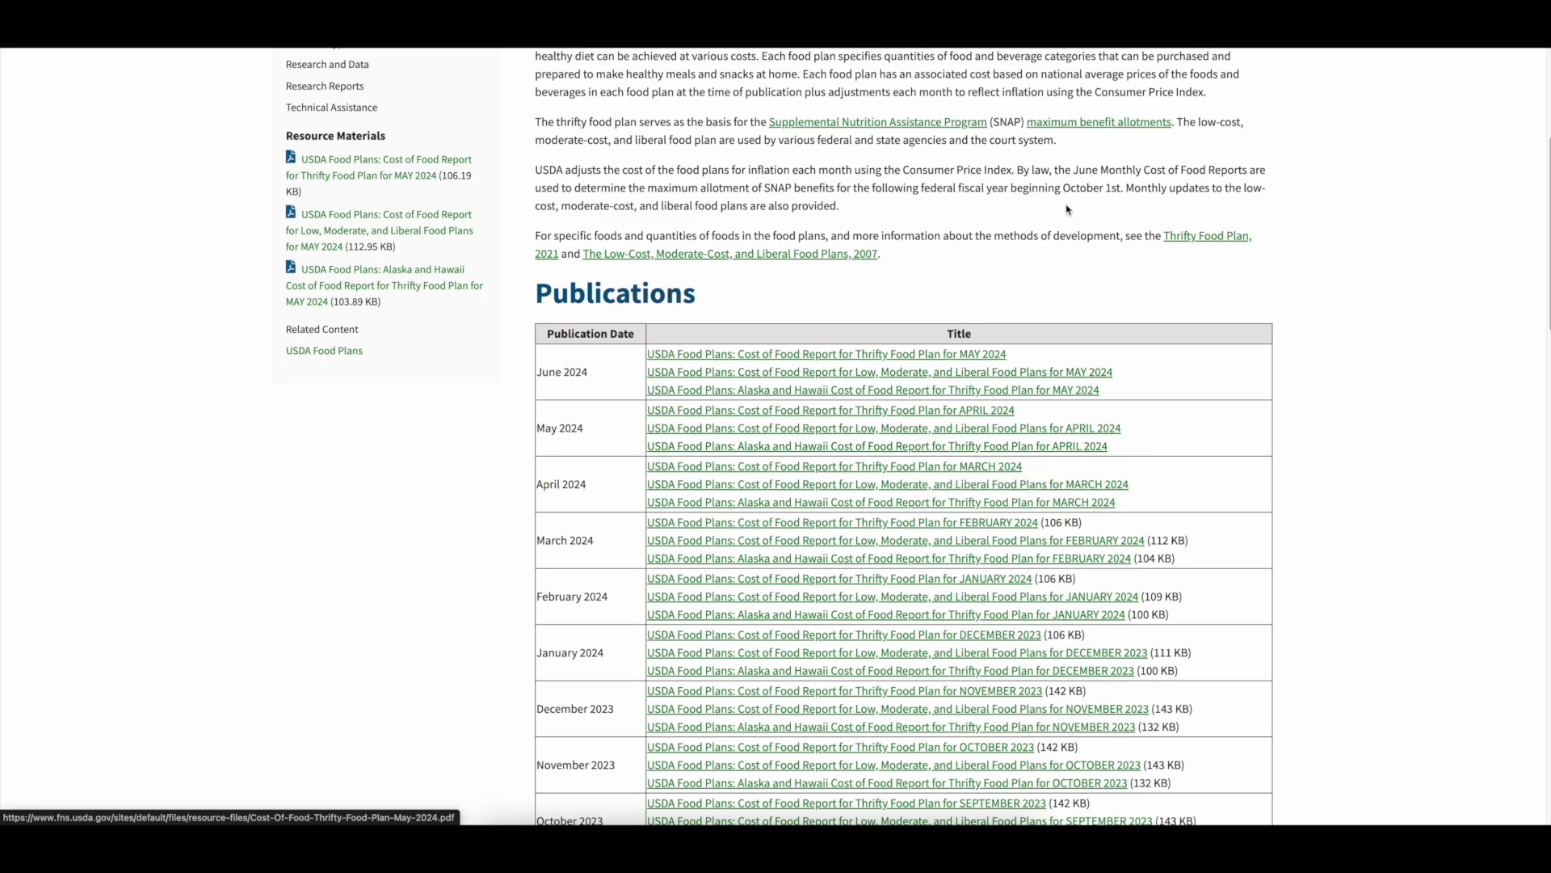
{"action": "right_click", "coordinate": [911, 359]}
{"action": "left_click", "coordinate": [944, 371]}
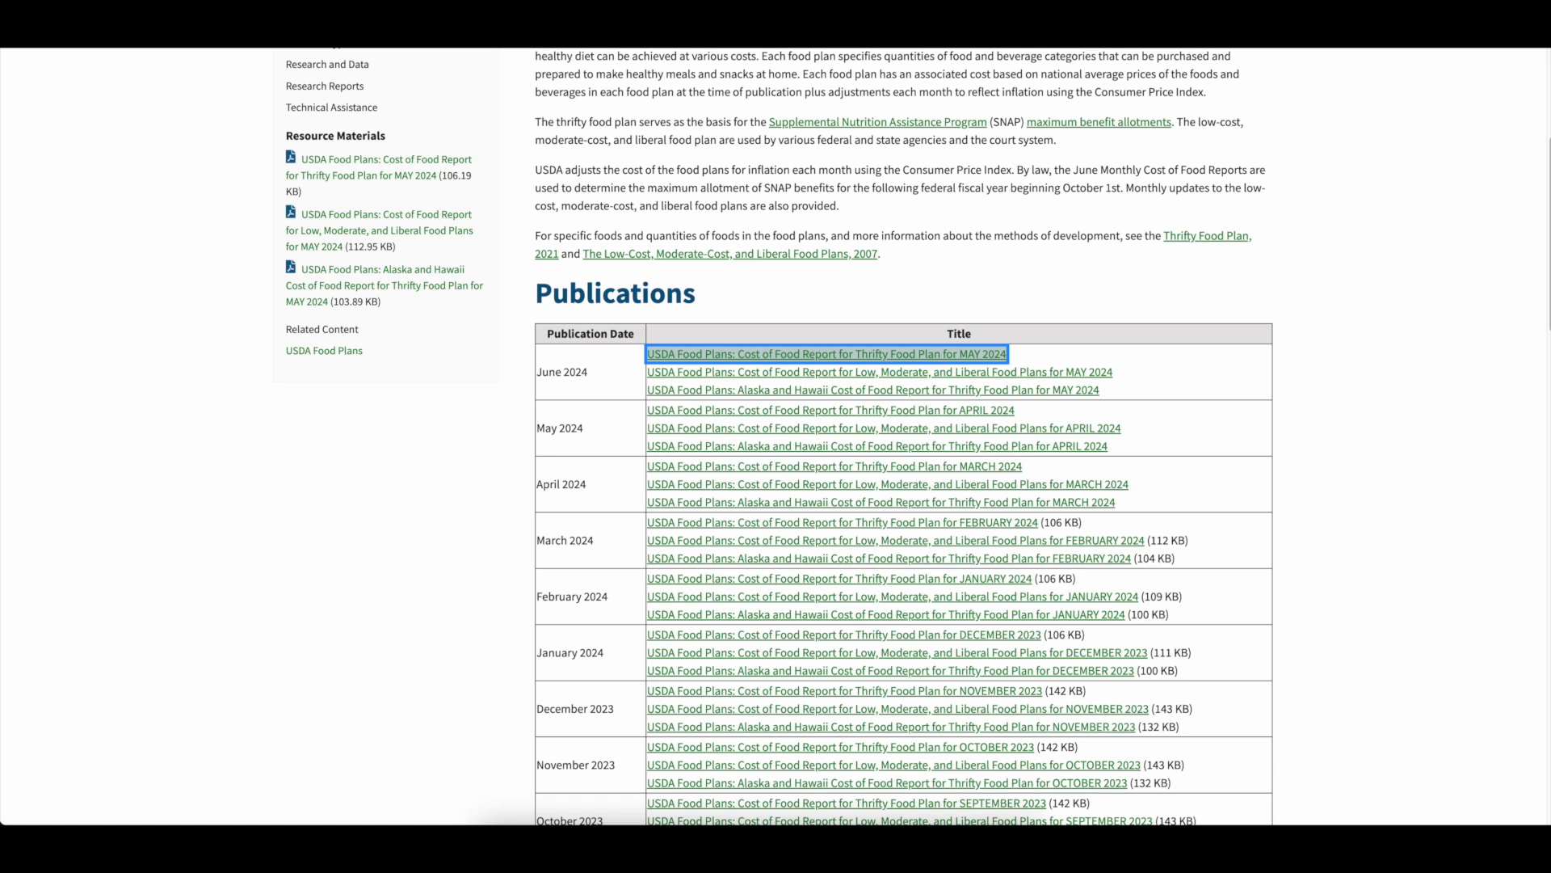
{"action": "key", "text": "ctrl+Tab"}
{"action": "key", "text": "End"}
{"action": "scroll", "coordinate": [751, 447], "scroll_direction": "up", "scroll_amount": 5}
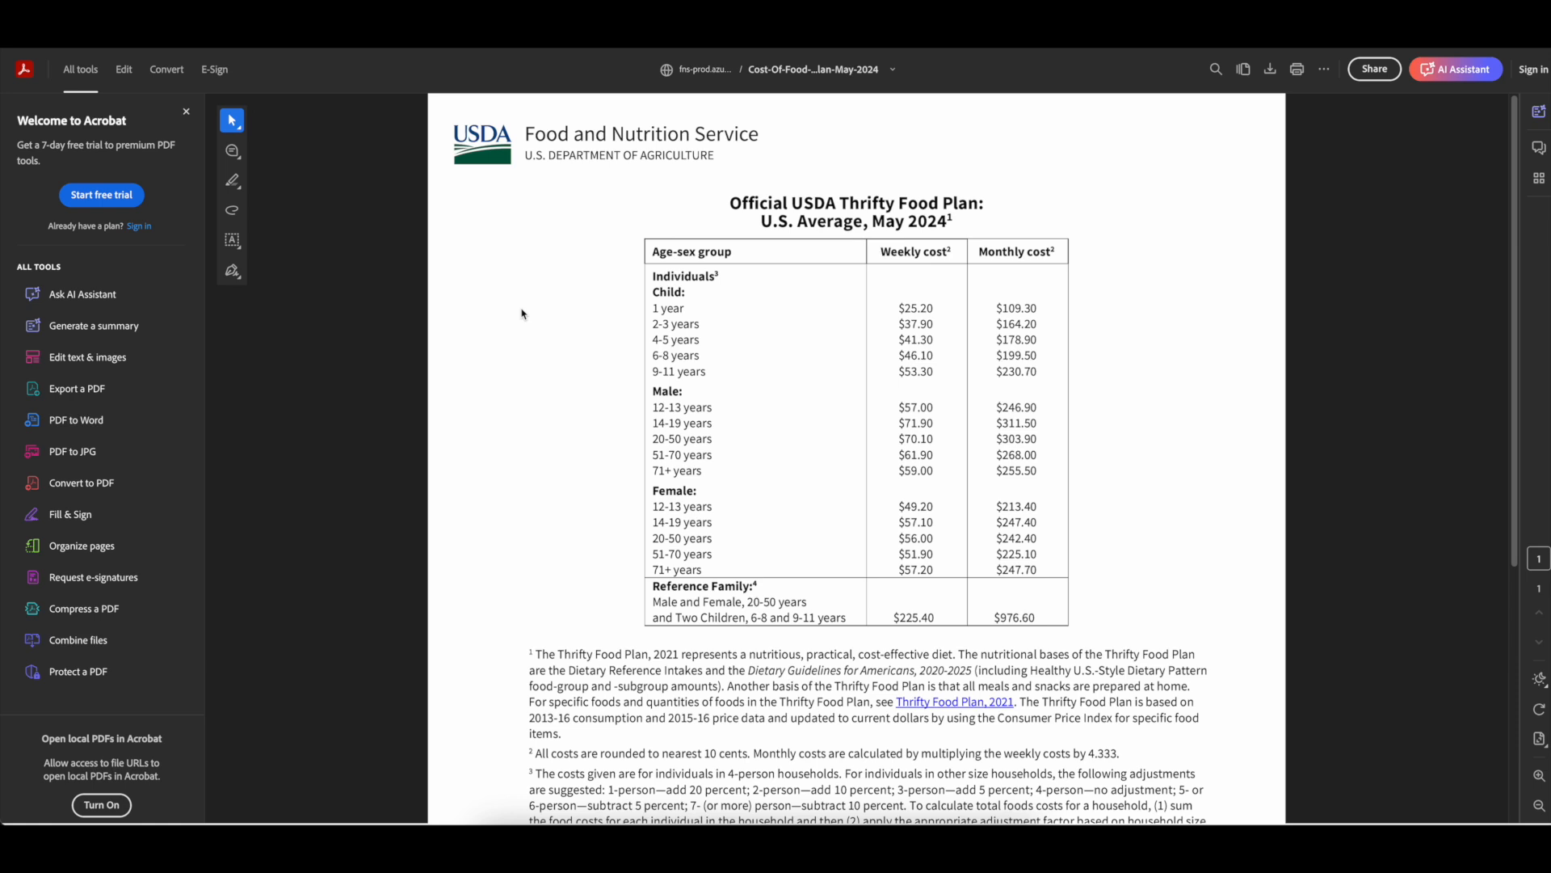
- Highlight the weekly and monthly thrifty plan costs for females aged 20-50 years
{"action": "left_click_drag", "start_coordinate": [655, 550], "coordinate": [726, 549]}
{"action": "left_click", "coordinate": [795, 539]}
{"action": "left_click_drag", "start_coordinate": [899, 537], "coordinate": [943, 543]}
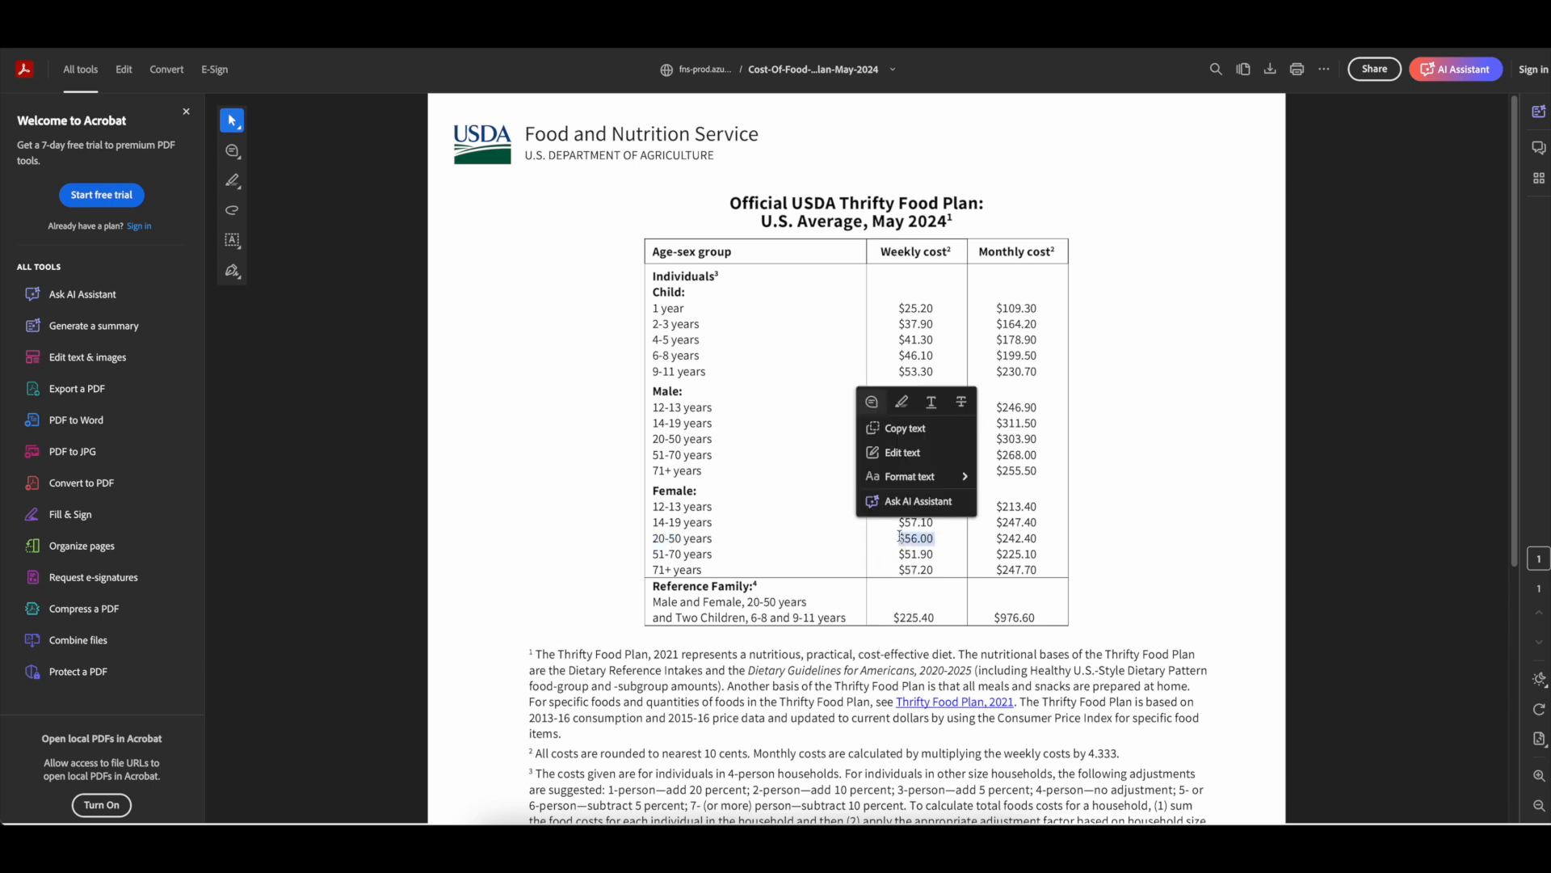
{"action": "left_click", "coordinate": [1048, 549]}
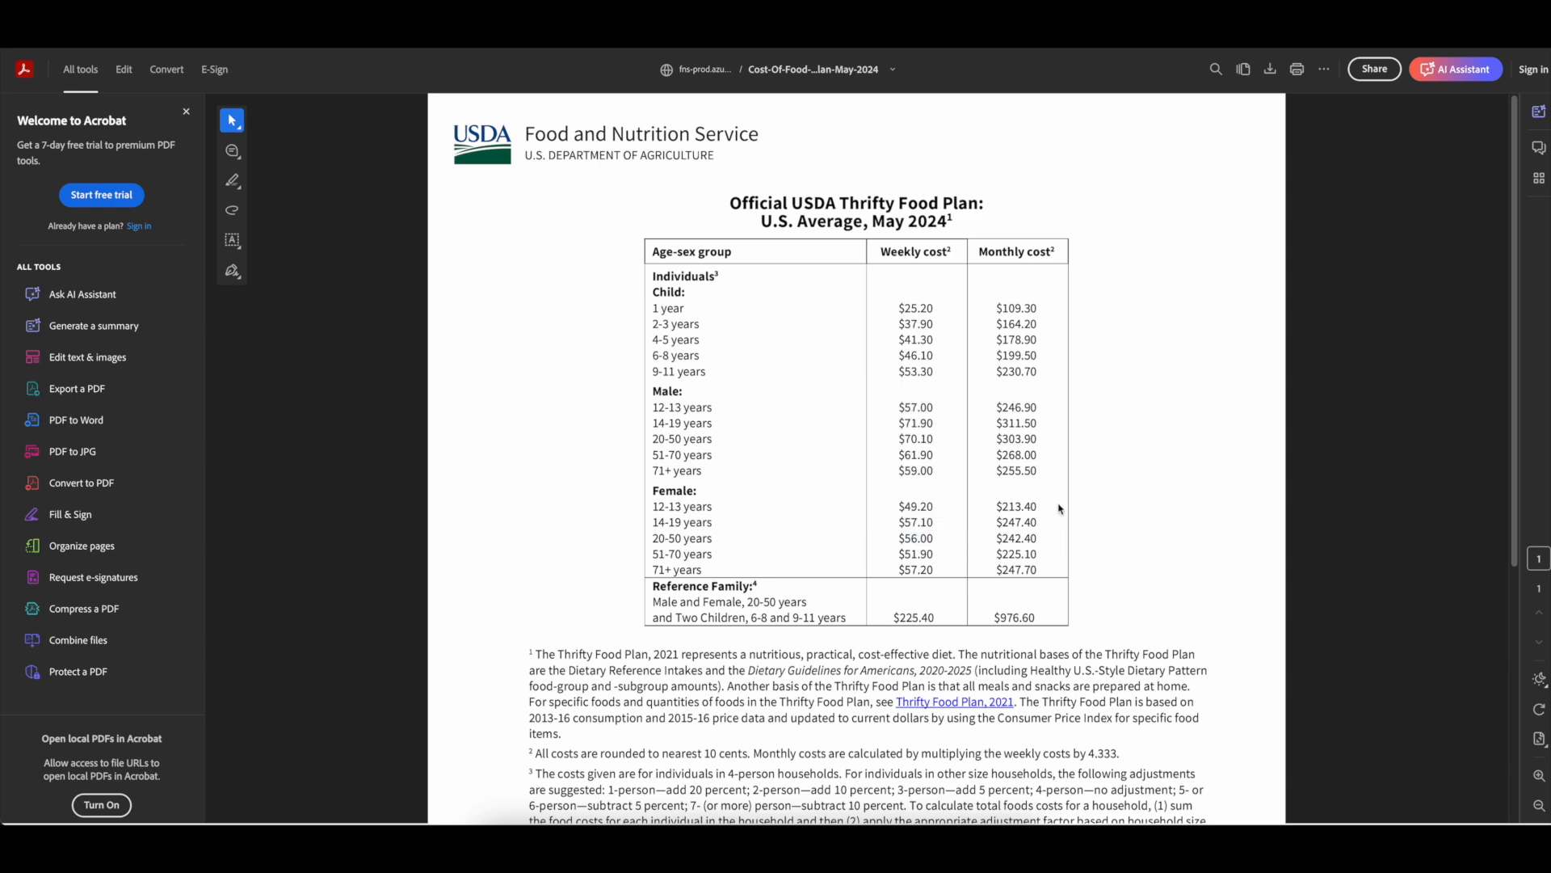
{"action": "left_click_drag", "start_coordinate": [1043, 538], "coordinate": [1002, 540]}
{"action": "left_click", "coordinate": [1036, 537]}
- Search the web for "usda food plans" and open the Monthly Cost of Food Reports page from the results
{"action": "key", "text": "ctrl+Tab"}
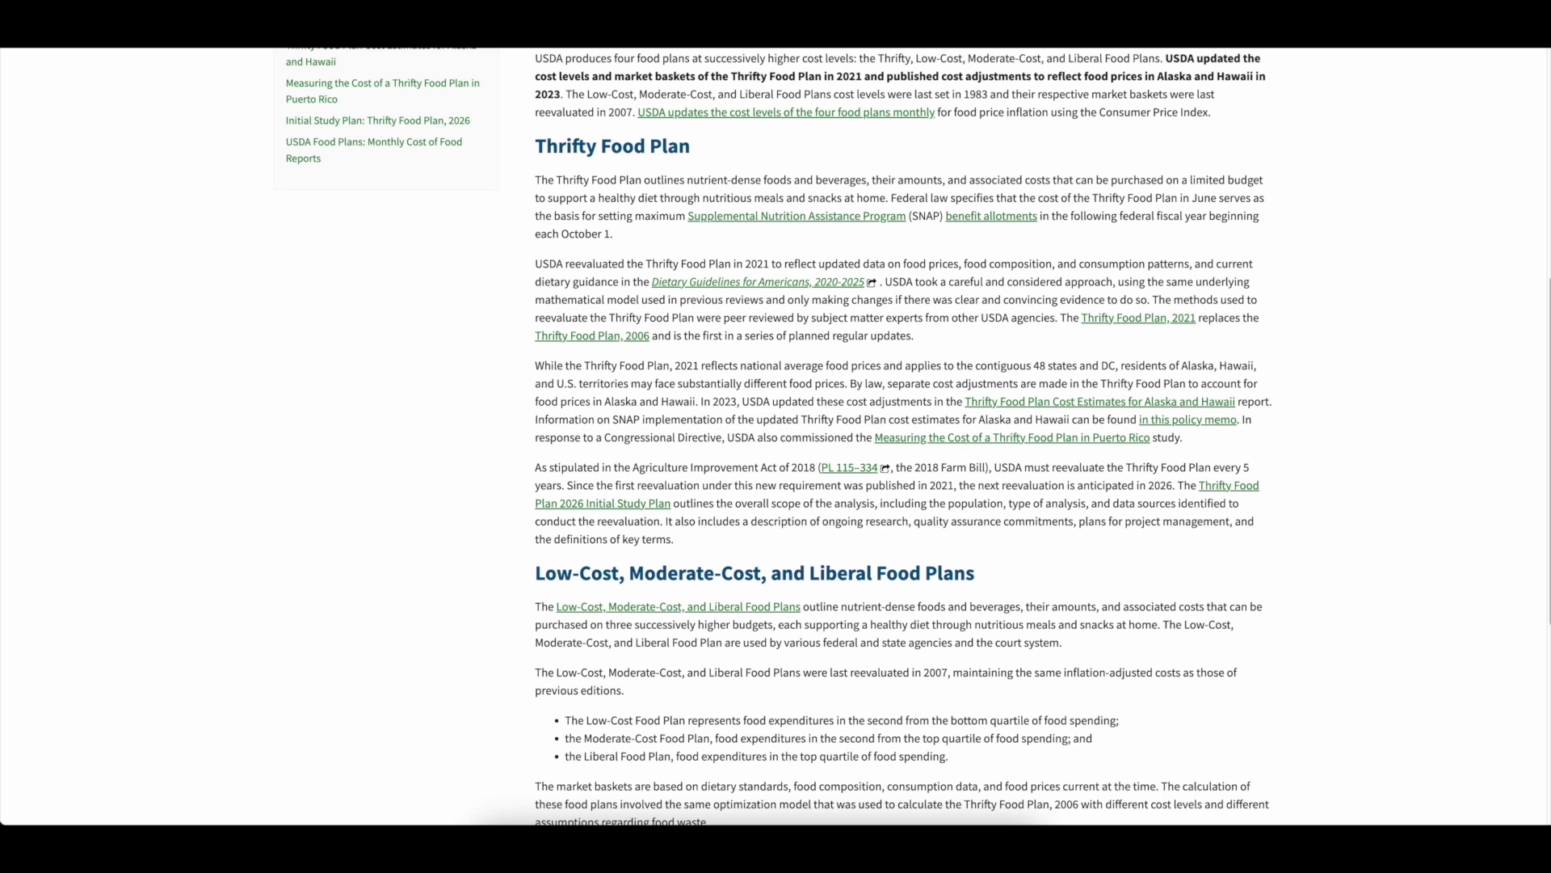
{"action": "key", "text": "super+l"}
{"action": "type", "text": "usda food plans"}
{"action": "key", "text": "Return"}
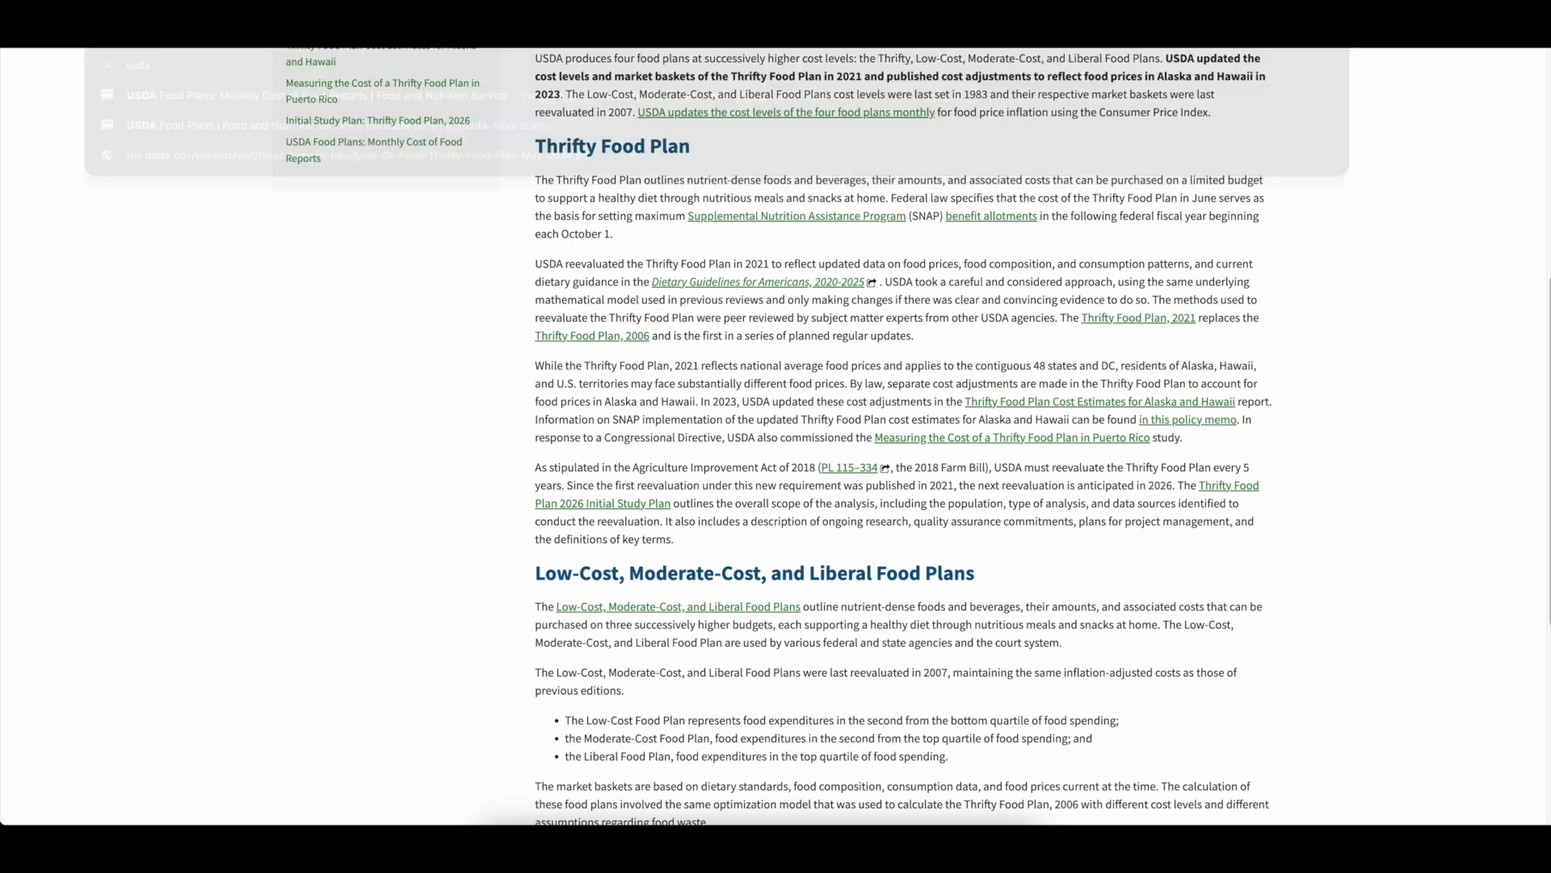
{"action": "left_click", "coordinate": [340, 213]}
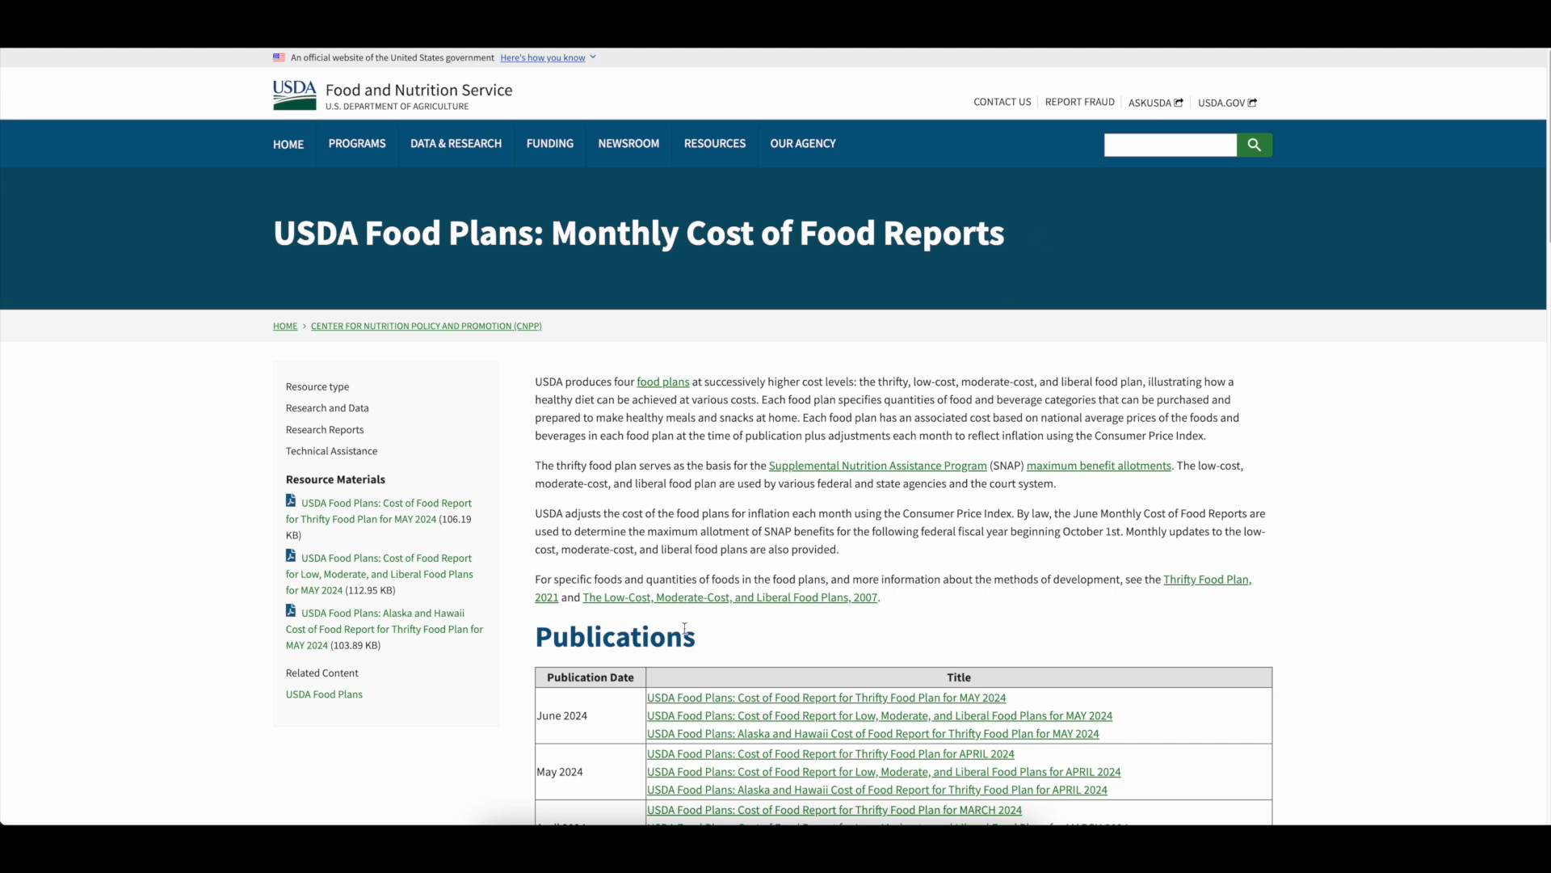
- Open the May 2024 cost report for Low, Moderate, and Liberal Food Plans and enlarge it for reading
{"action": "scroll", "coordinate": [809, 534], "scroll_direction": "down", "scroll_amount": 3}
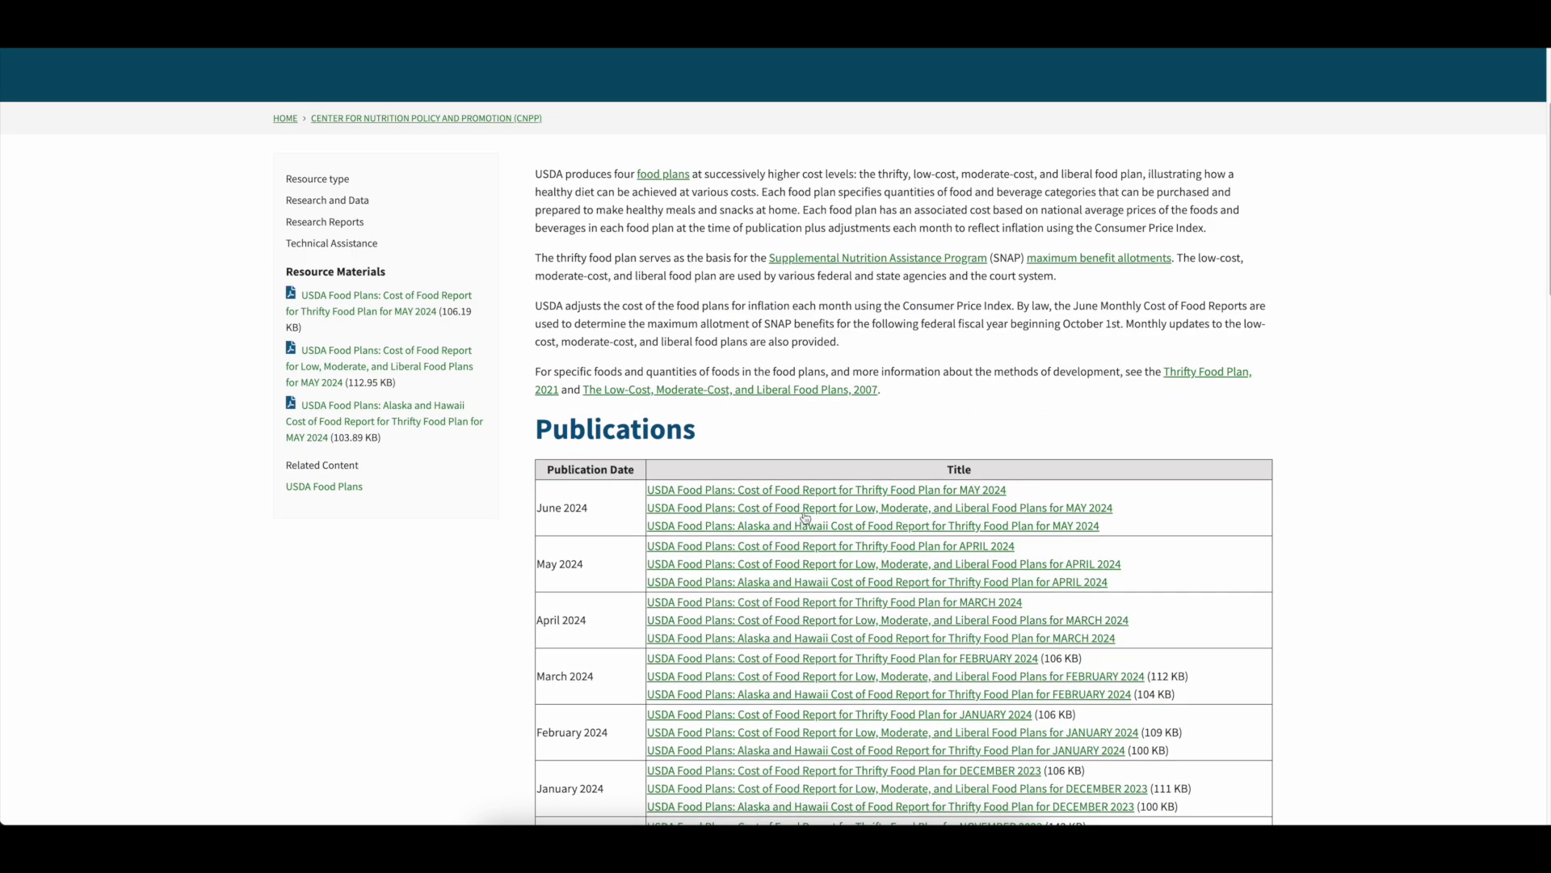
{"action": "left_click", "coordinate": [870, 513]}
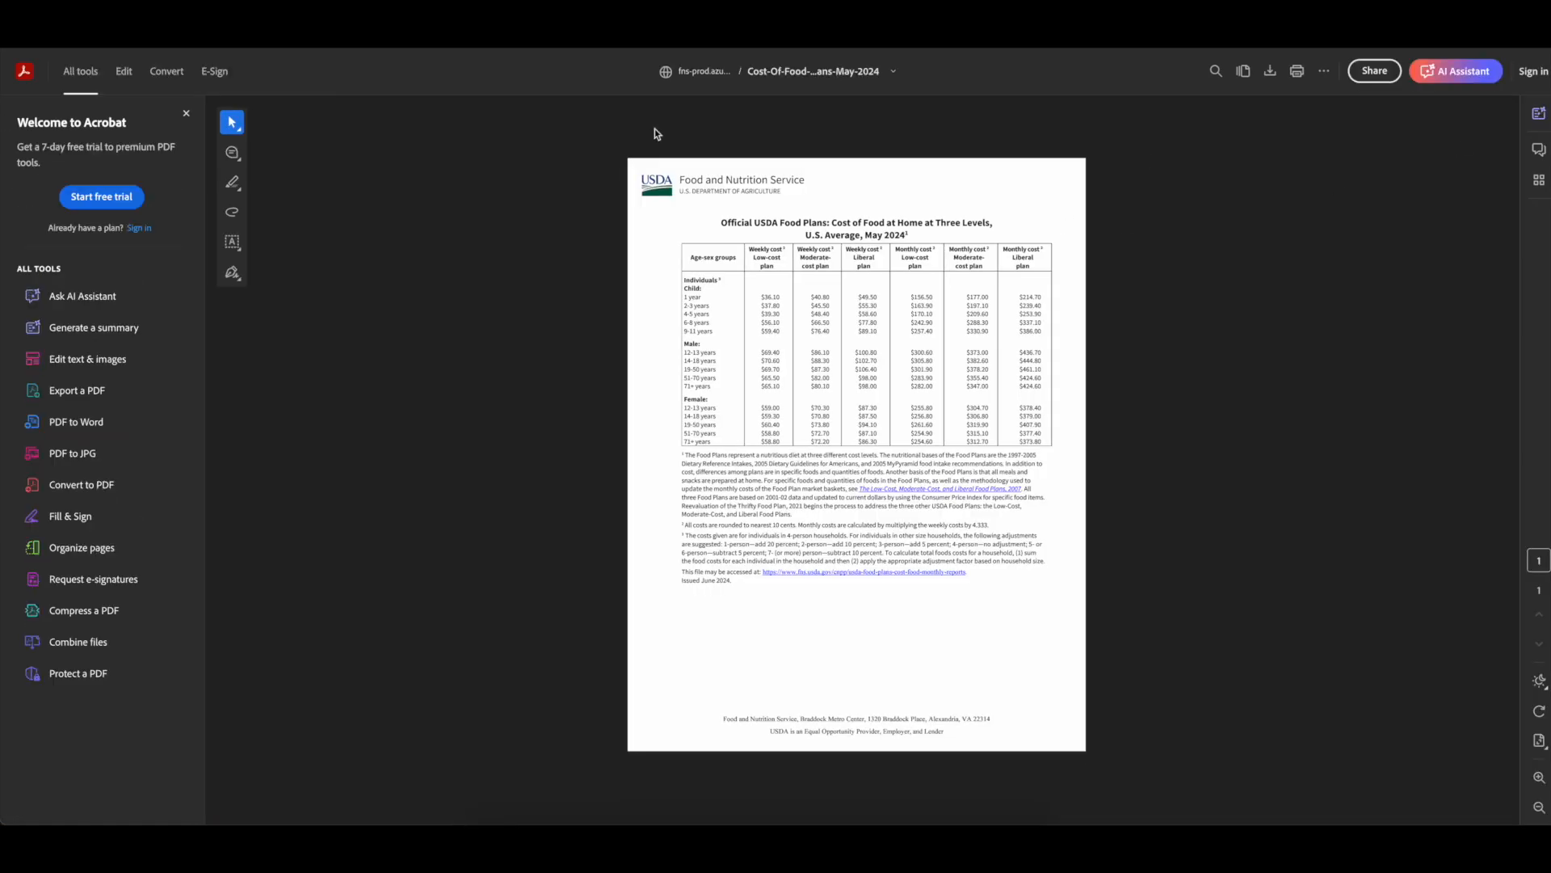
{"action": "left_click", "coordinate": [1540, 778]}
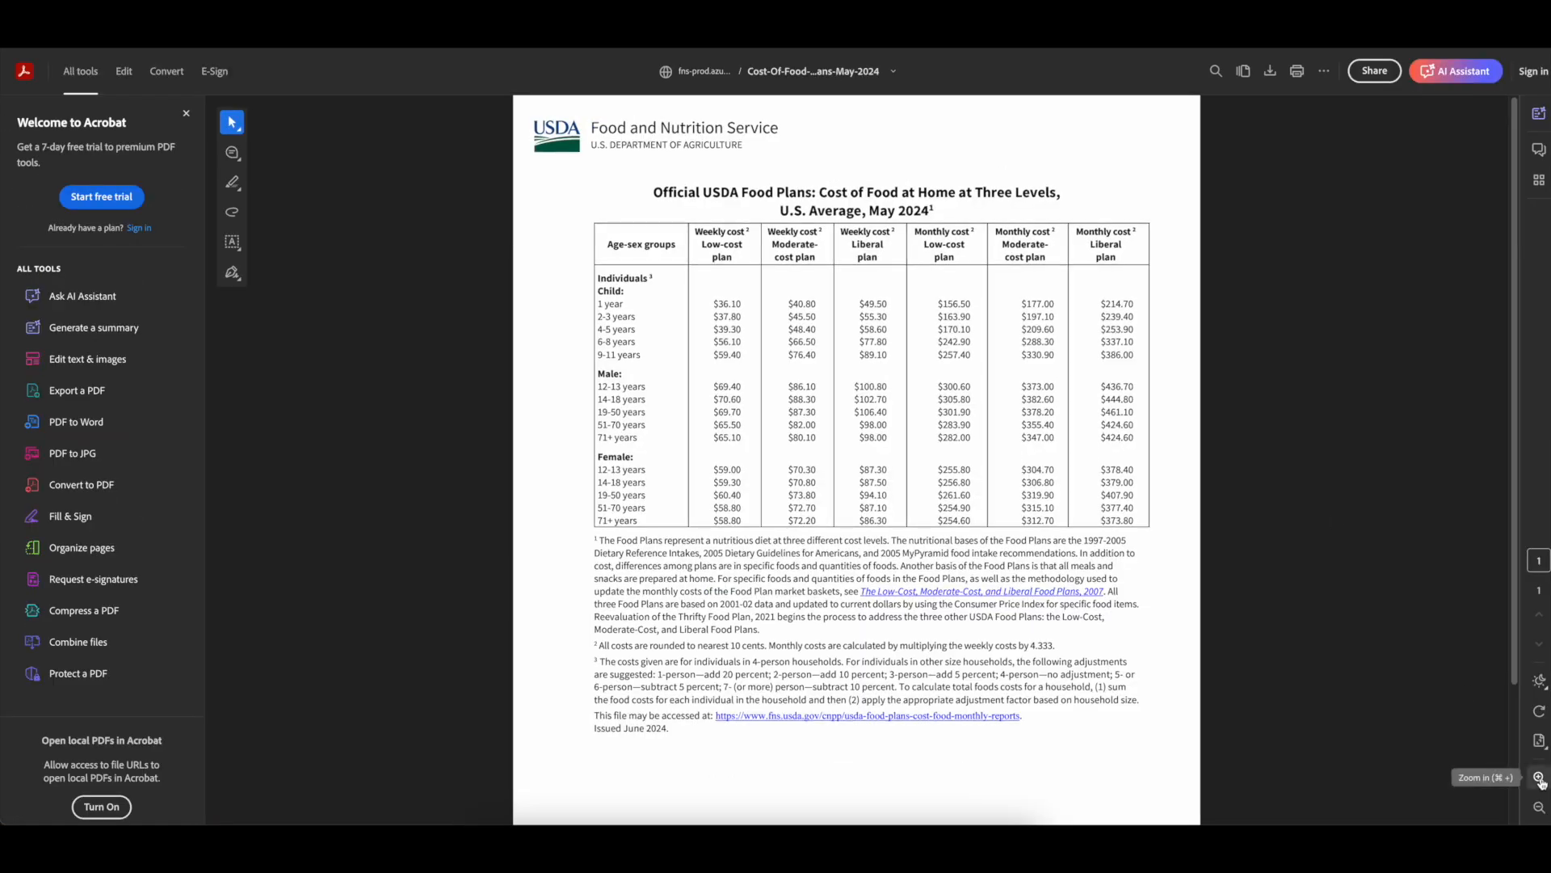
{"action": "left_click", "coordinate": [1540, 778]}
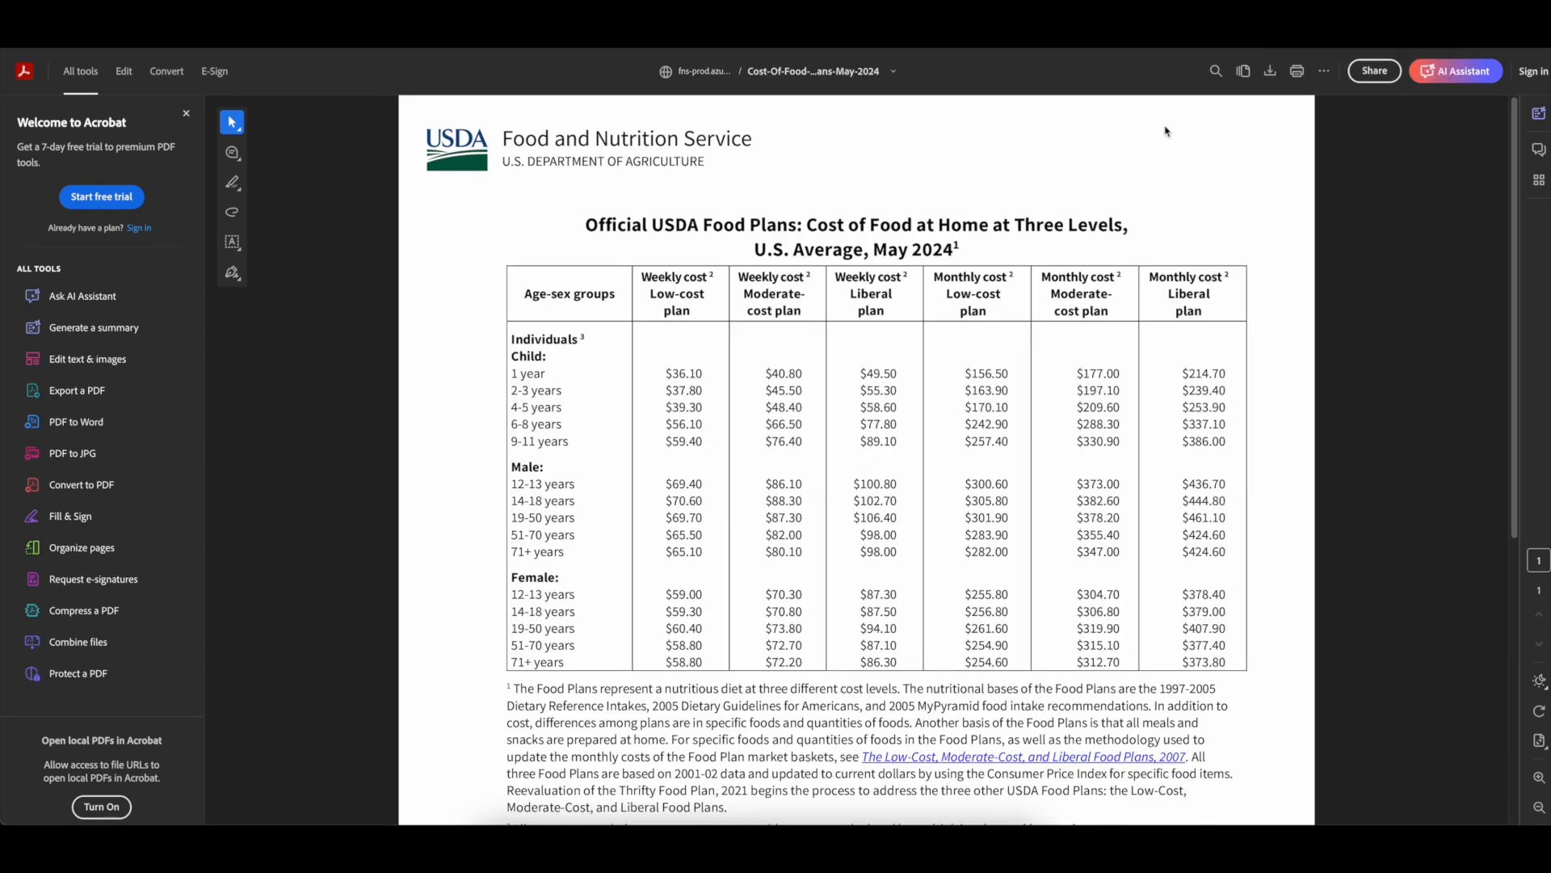
- Highlight the full cost row for females aged 19-50 years in the three-level food plan table
{"action": "left_click_drag", "start_coordinate": [674, 439], "coordinate": [622, 442]}
{"action": "left_click", "coordinate": [663, 244]}
{"action": "left_click_drag", "start_coordinate": [512, 628], "coordinate": [1230, 636]}
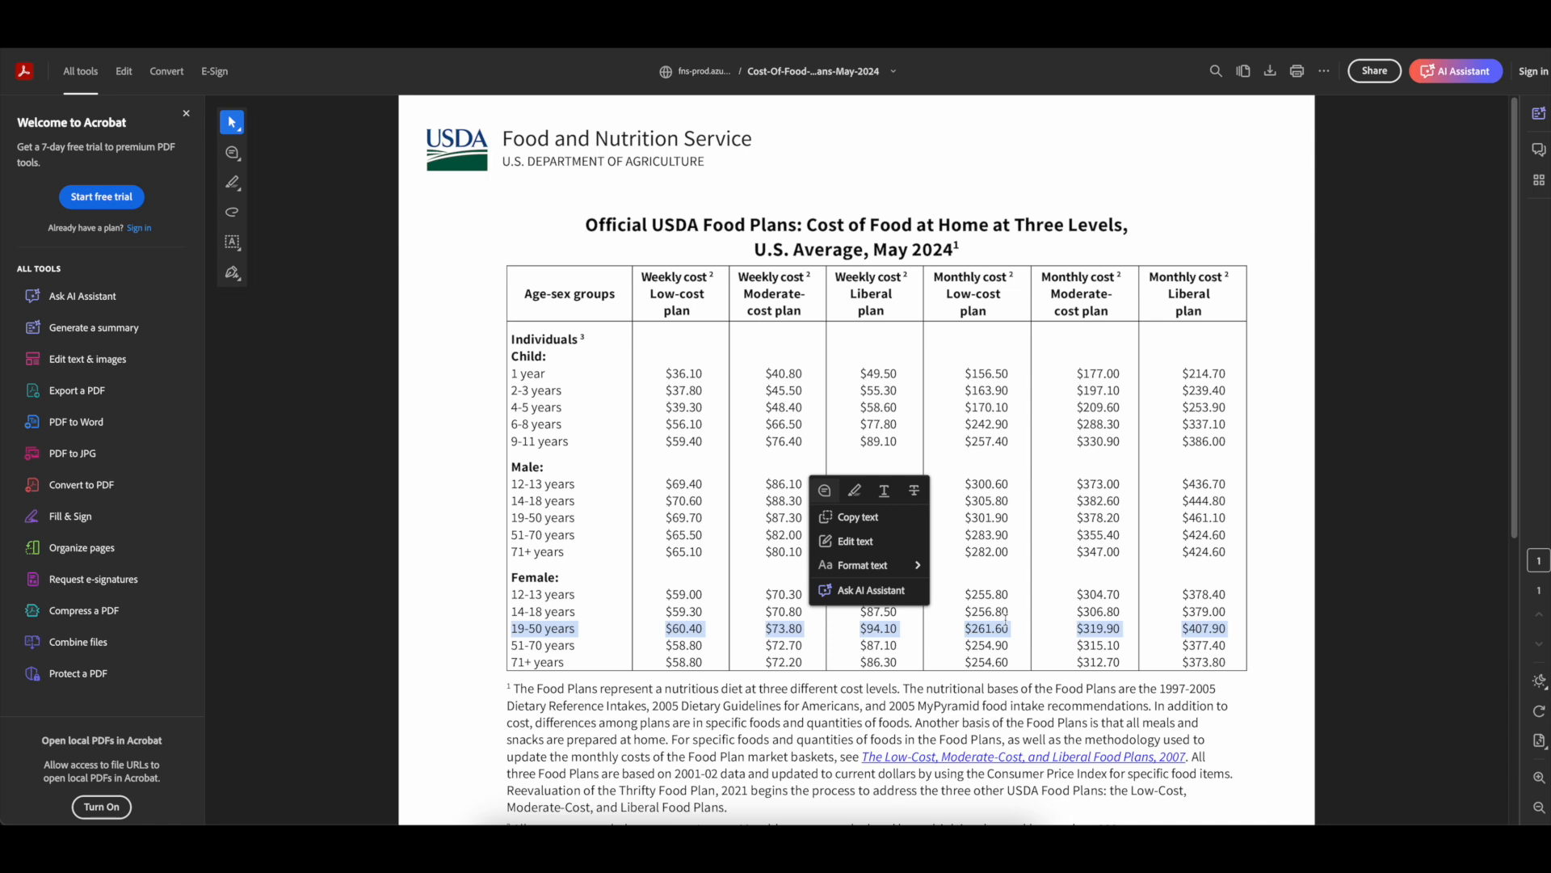
- Apply highlight markup to the selected females 19-50 row and close the May 2024 report, discarding the changes
{"action": "left_click", "coordinate": [857, 491]}
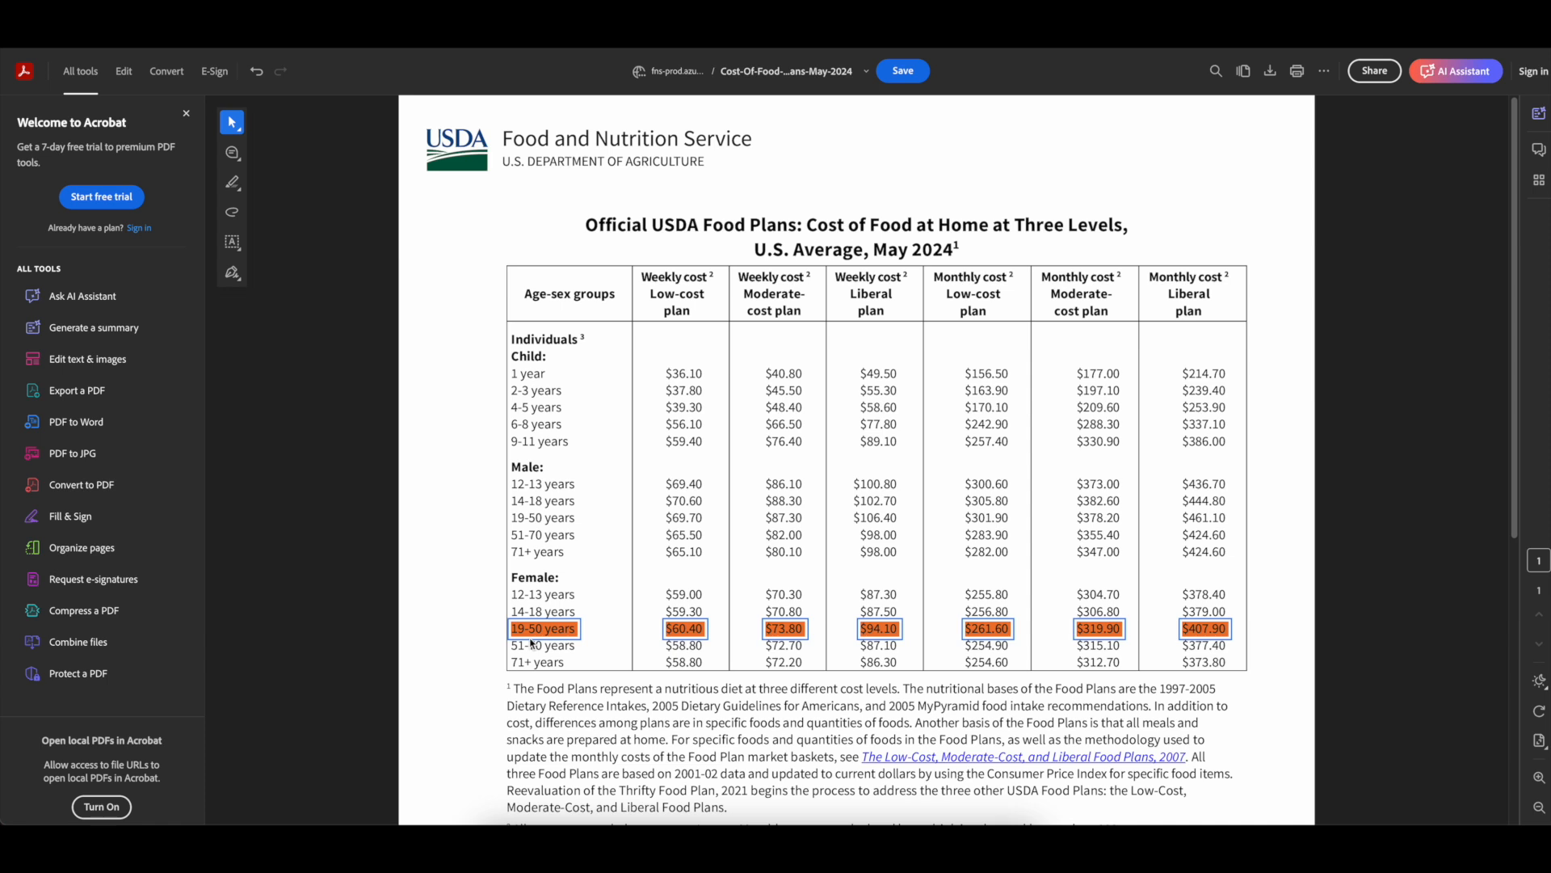
{"action": "left_click", "coordinate": [531, 643]}
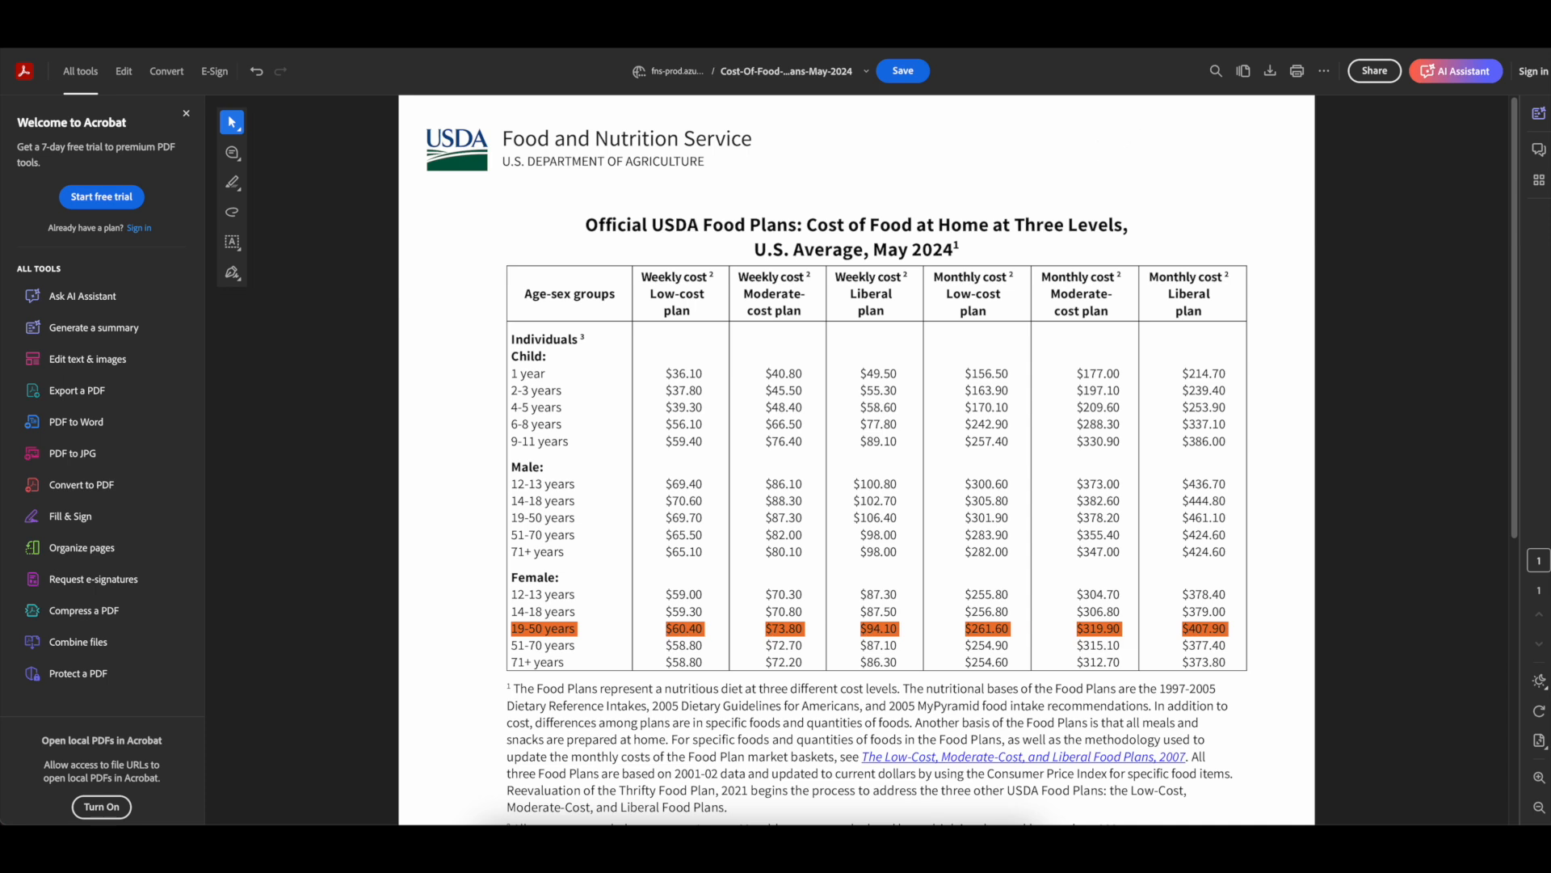
{"action": "key", "text": "super+w"}
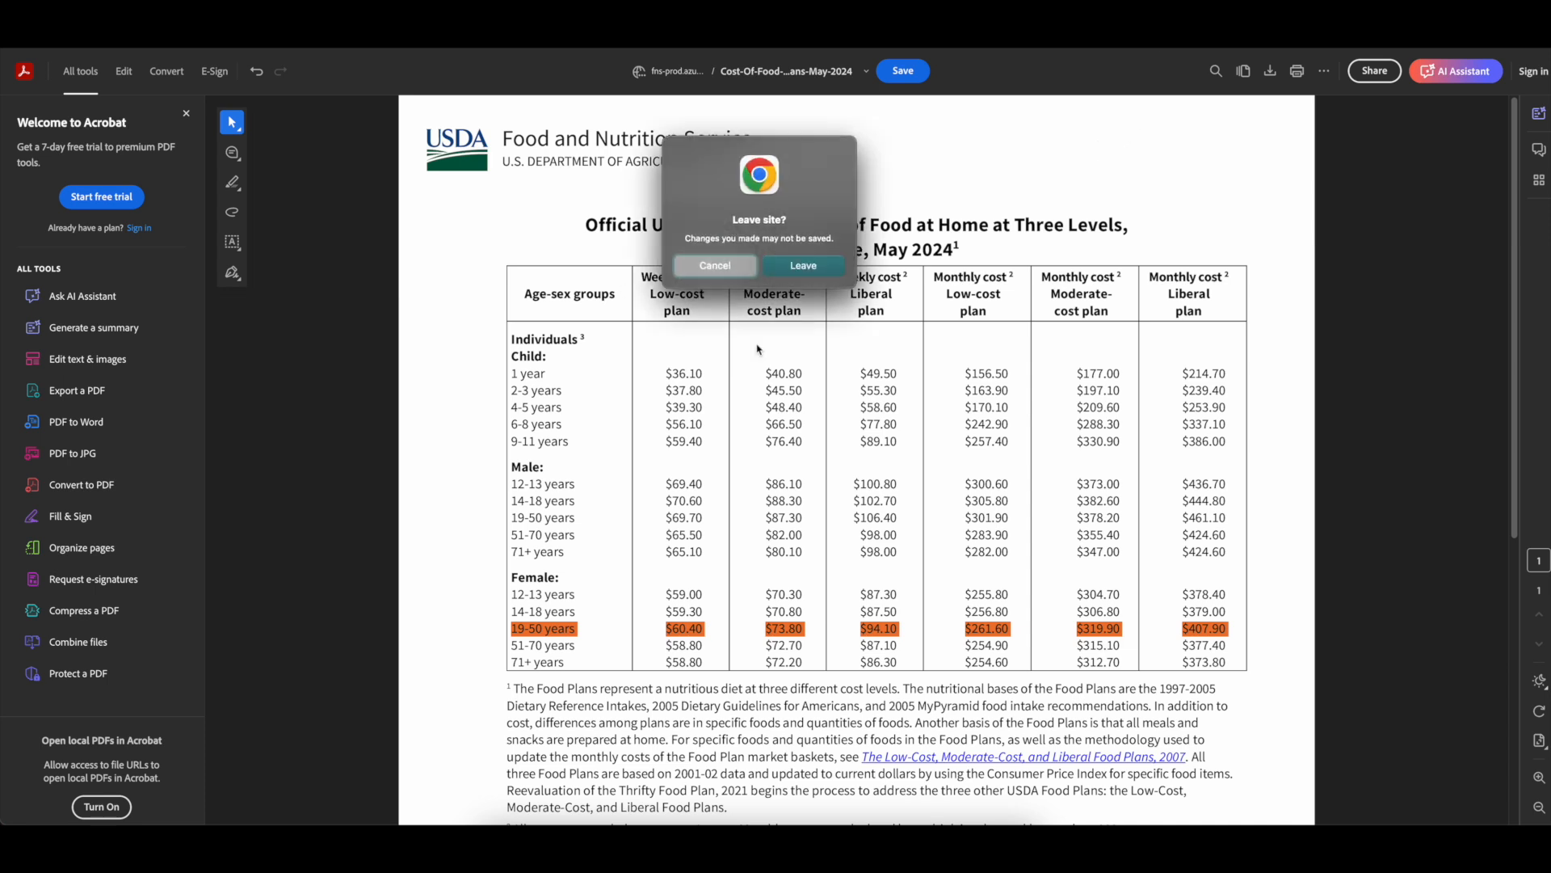
{"action": "left_click", "coordinate": [808, 269]}
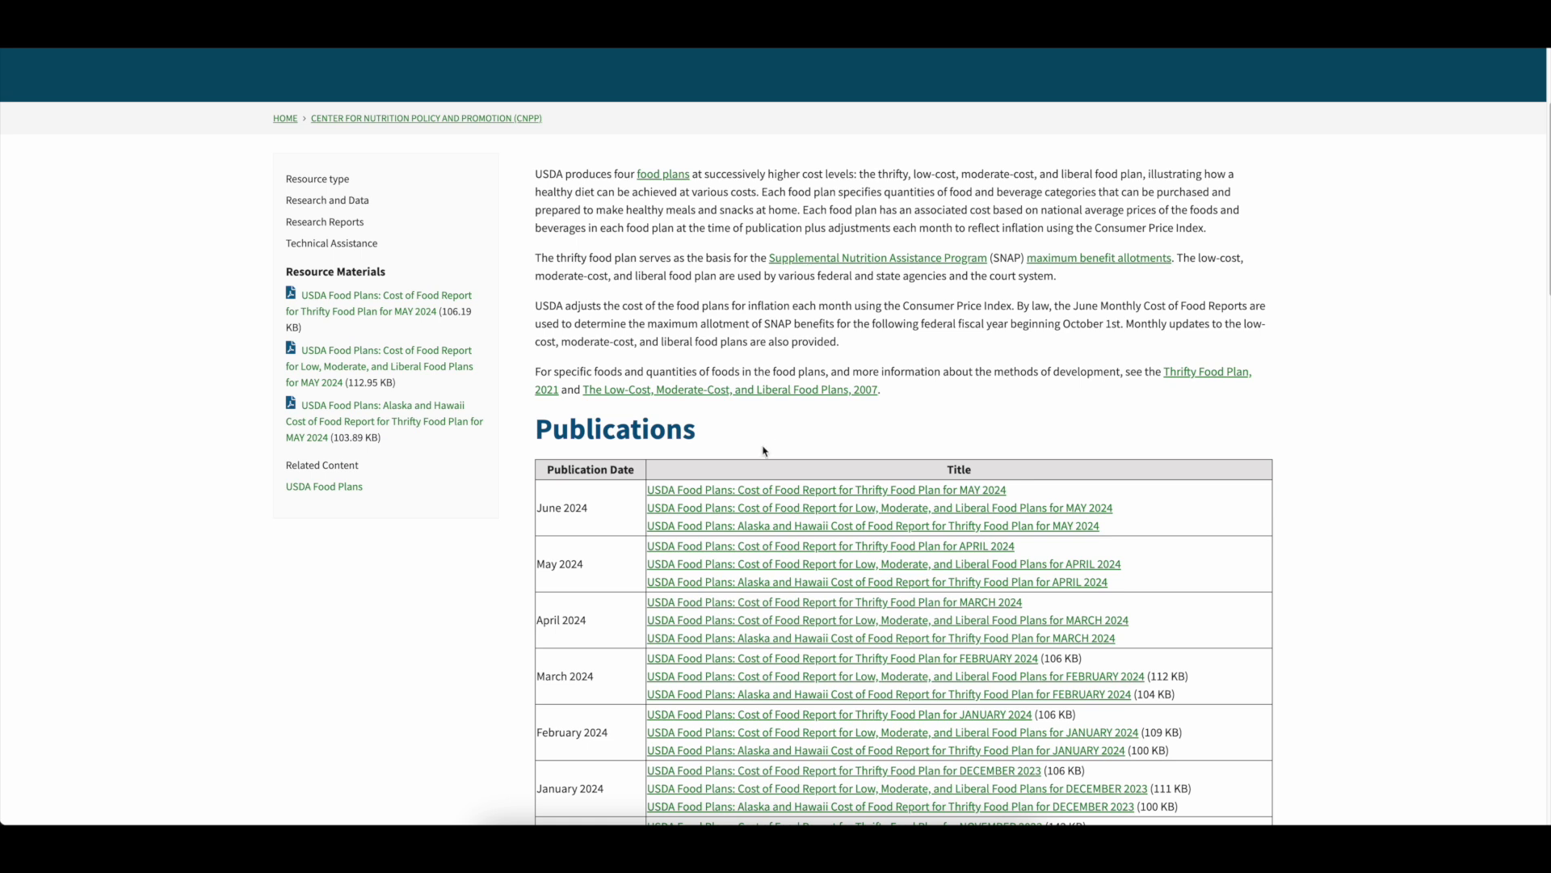
- Open the May 2024 report for Low, Moderate, and Liberal Food Plans in a new tab from the Publications table
{"action": "scroll", "coordinate": [745, 507], "scroll_direction": "down", "scroll_amount": 14}
{"action": "scroll", "coordinate": [741, 515], "scroll_direction": "up", "scroll_amount": 18}
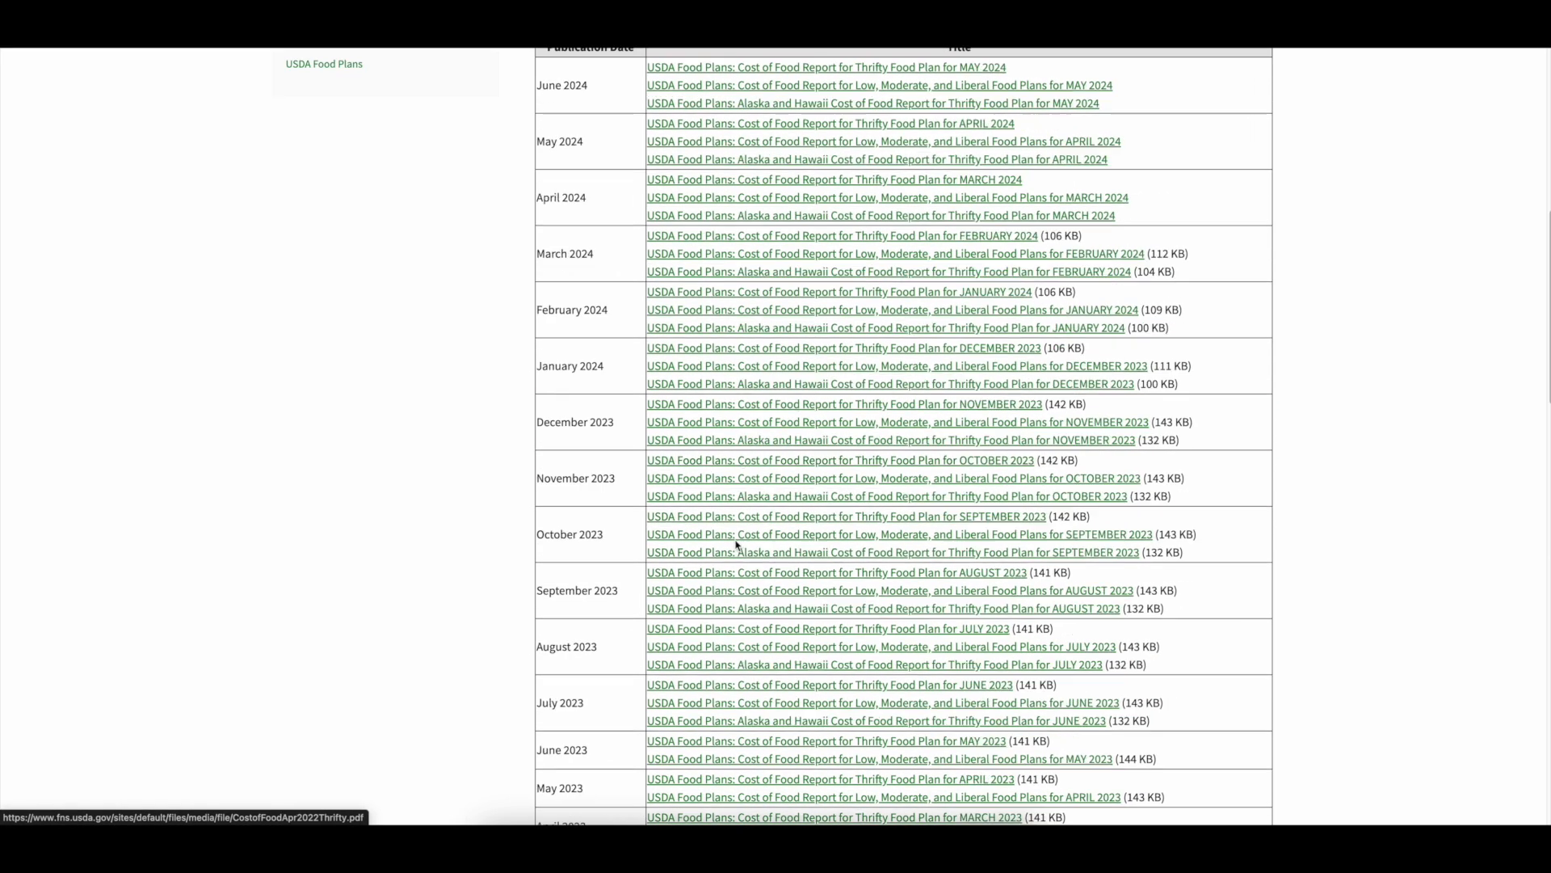
{"action": "scroll", "coordinate": [747, 372], "scroll_direction": "down", "scroll_amount": 5}
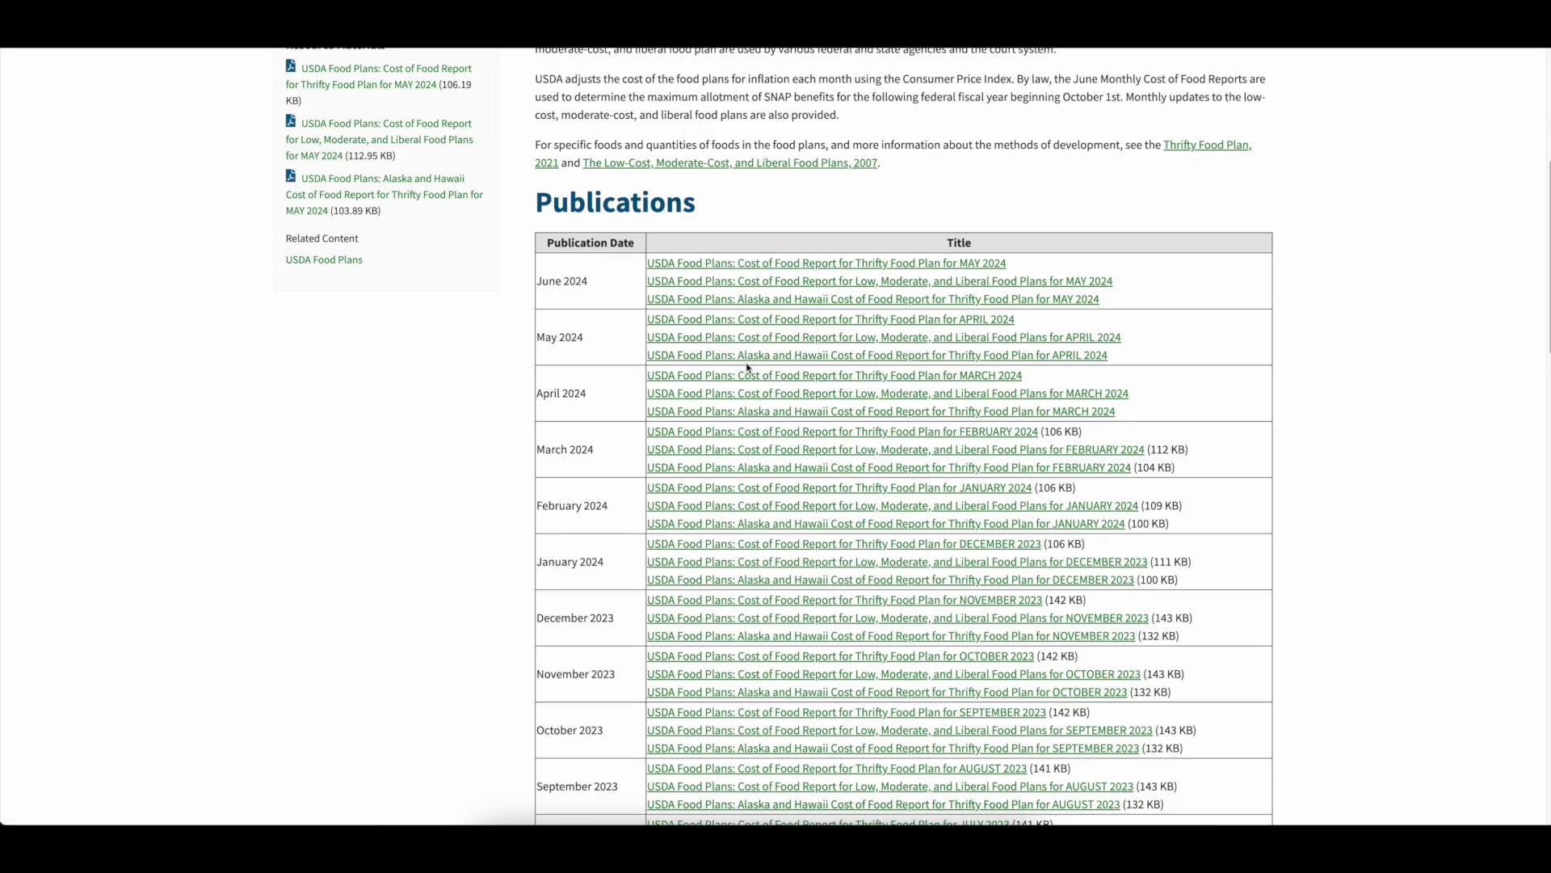
{"action": "right_click", "coordinate": [774, 280]}
{"action": "left_click", "coordinate": [797, 289]}
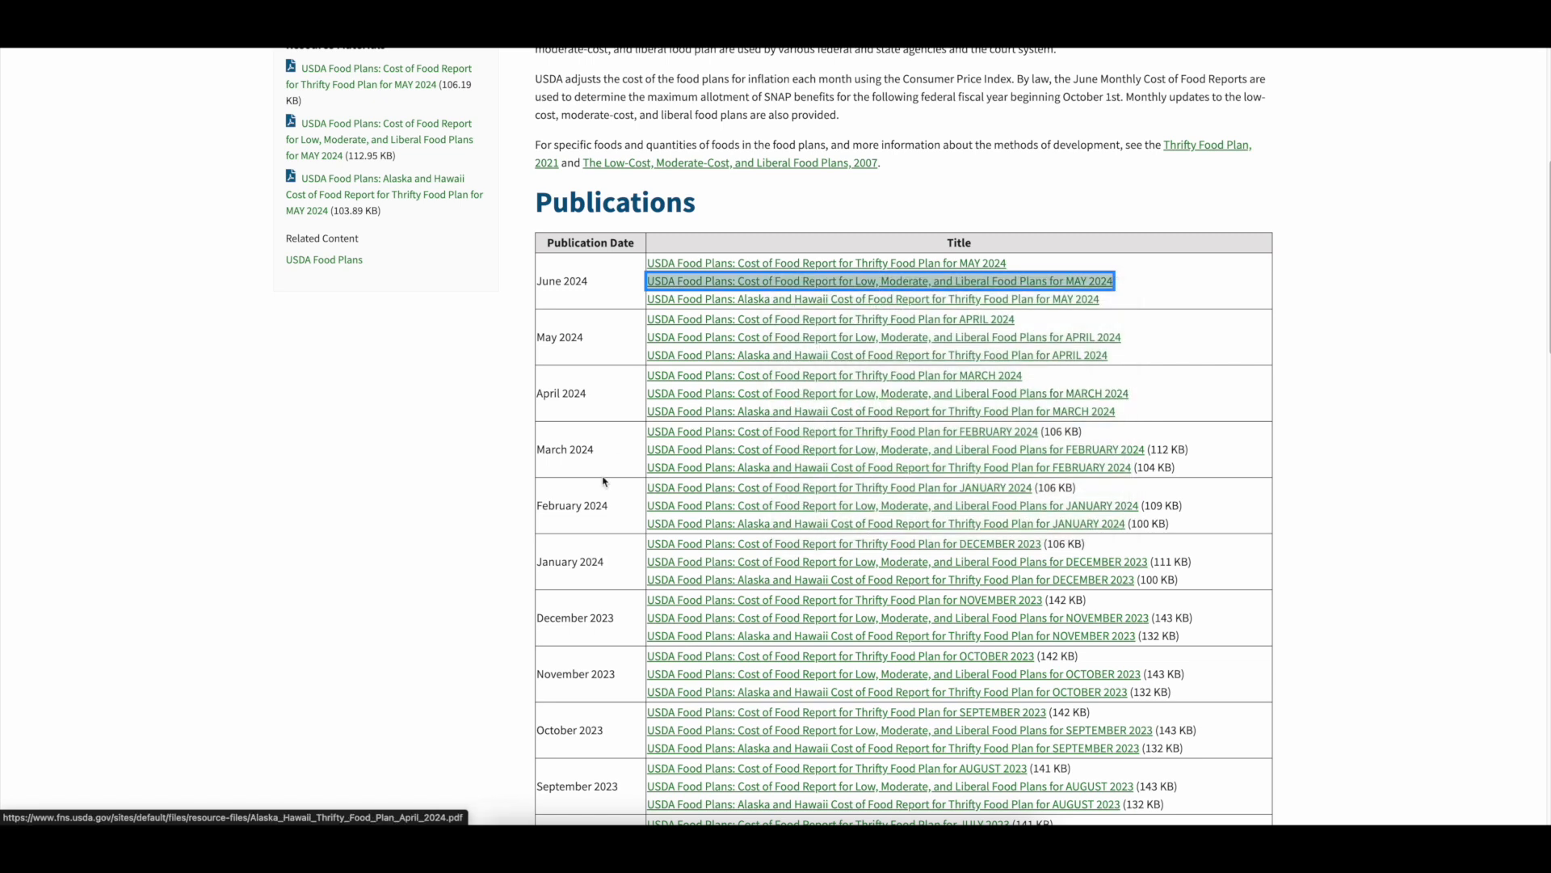
- Expand the 2016-2020 group under Past Reports and open the Cost of Food Report for February 2020
{"action": "scroll", "coordinate": [574, 520], "scroll_direction": "down", "scroll_amount": 3}
{"action": "scroll", "coordinate": [573, 485], "scroll_direction": "down", "scroll_amount": 20}
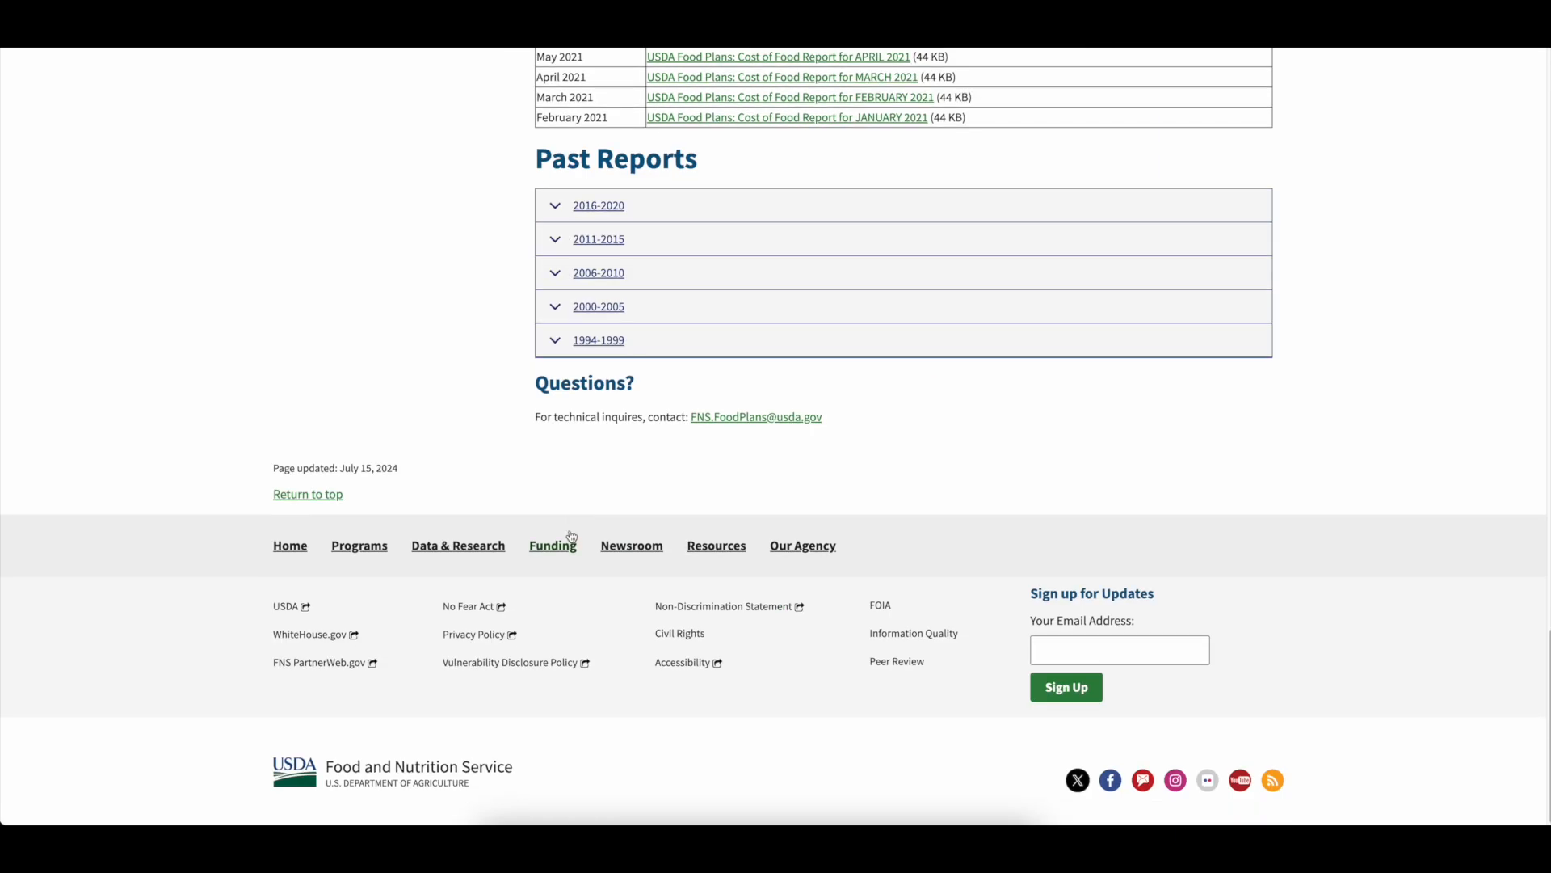
{"action": "scroll", "coordinate": [574, 544], "scroll_direction": "up", "scroll_amount": 12}
{"action": "scroll", "coordinate": [570, 566], "scroll_direction": "down", "scroll_amount": 9}
{"action": "left_click", "coordinate": [554, 490]}
{"action": "scroll", "coordinate": [732, 553], "scroll_direction": "down", "scroll_amount": 6}
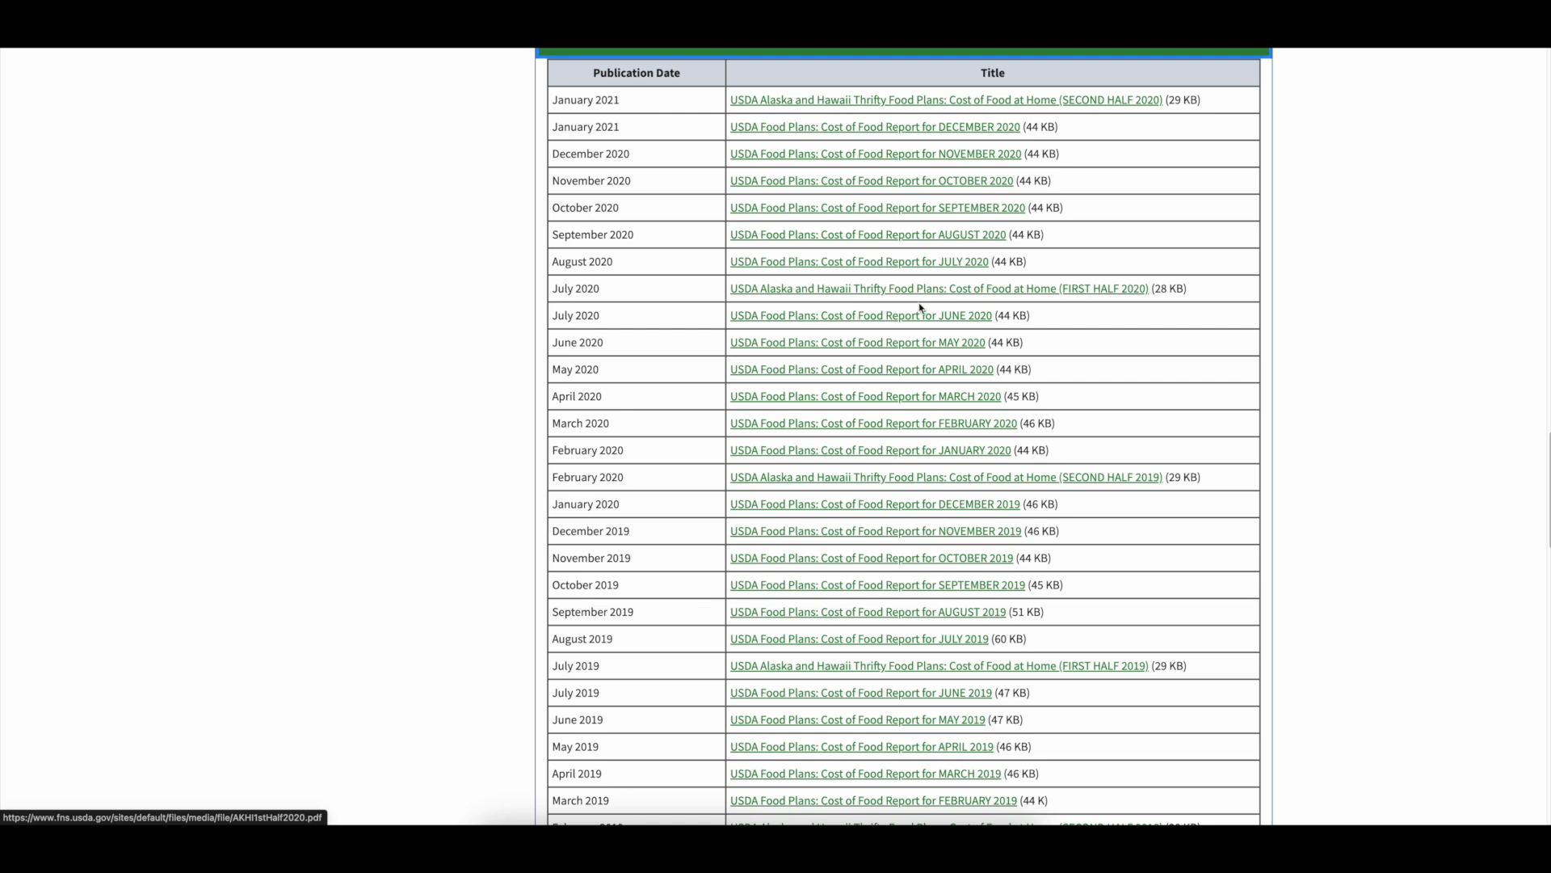
{"action": "right_click", "coordinate": [824, 424]}
{"action": "key", "text": "Escape"}
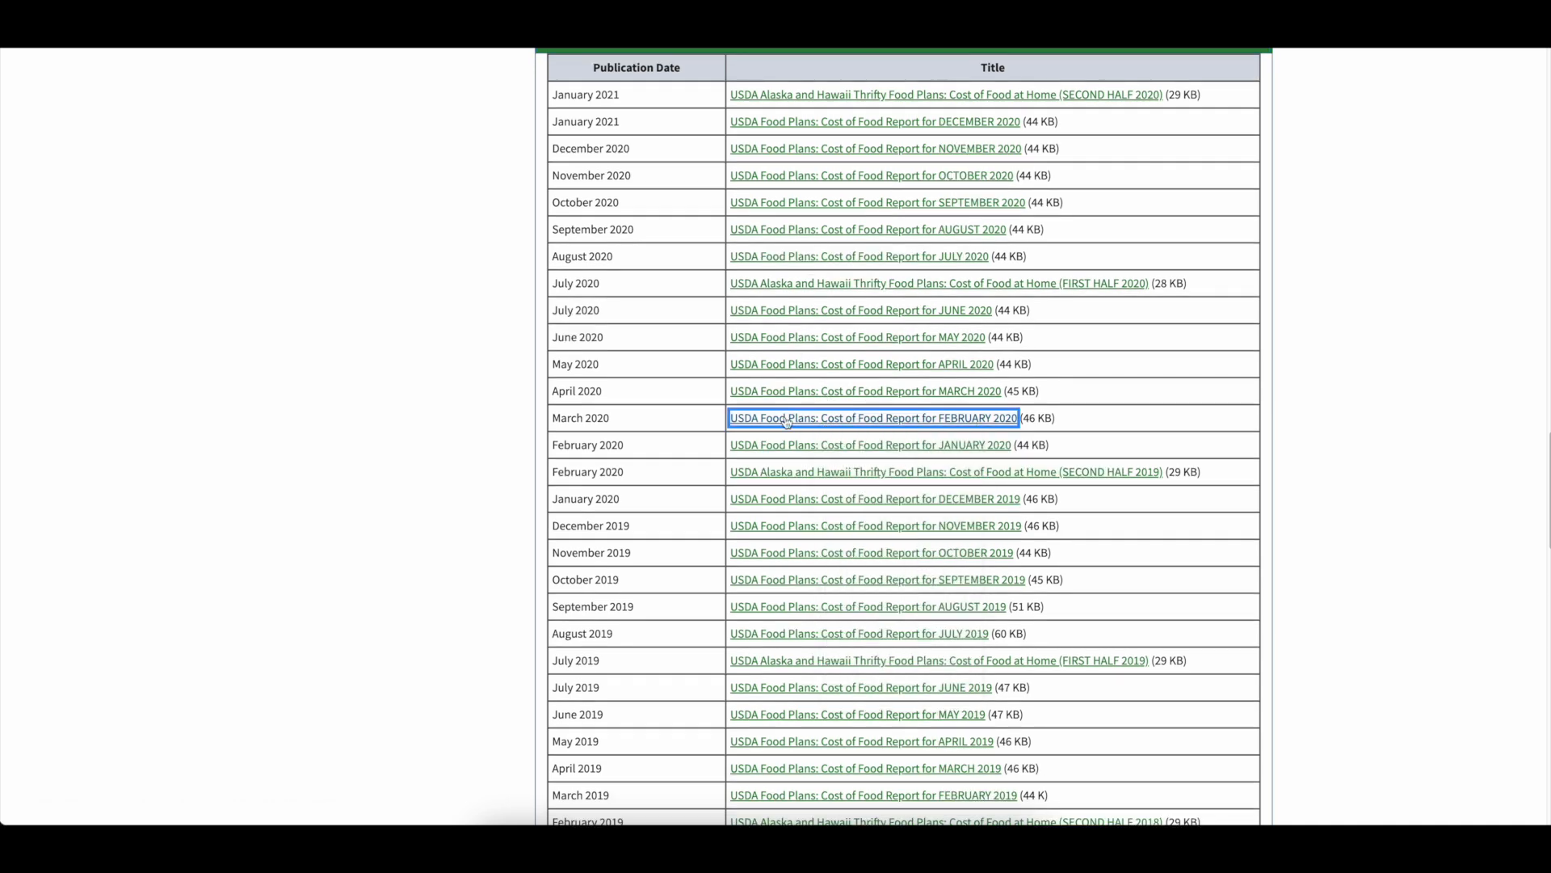
{"action": "left_click", "coordinate": [785, 417]}
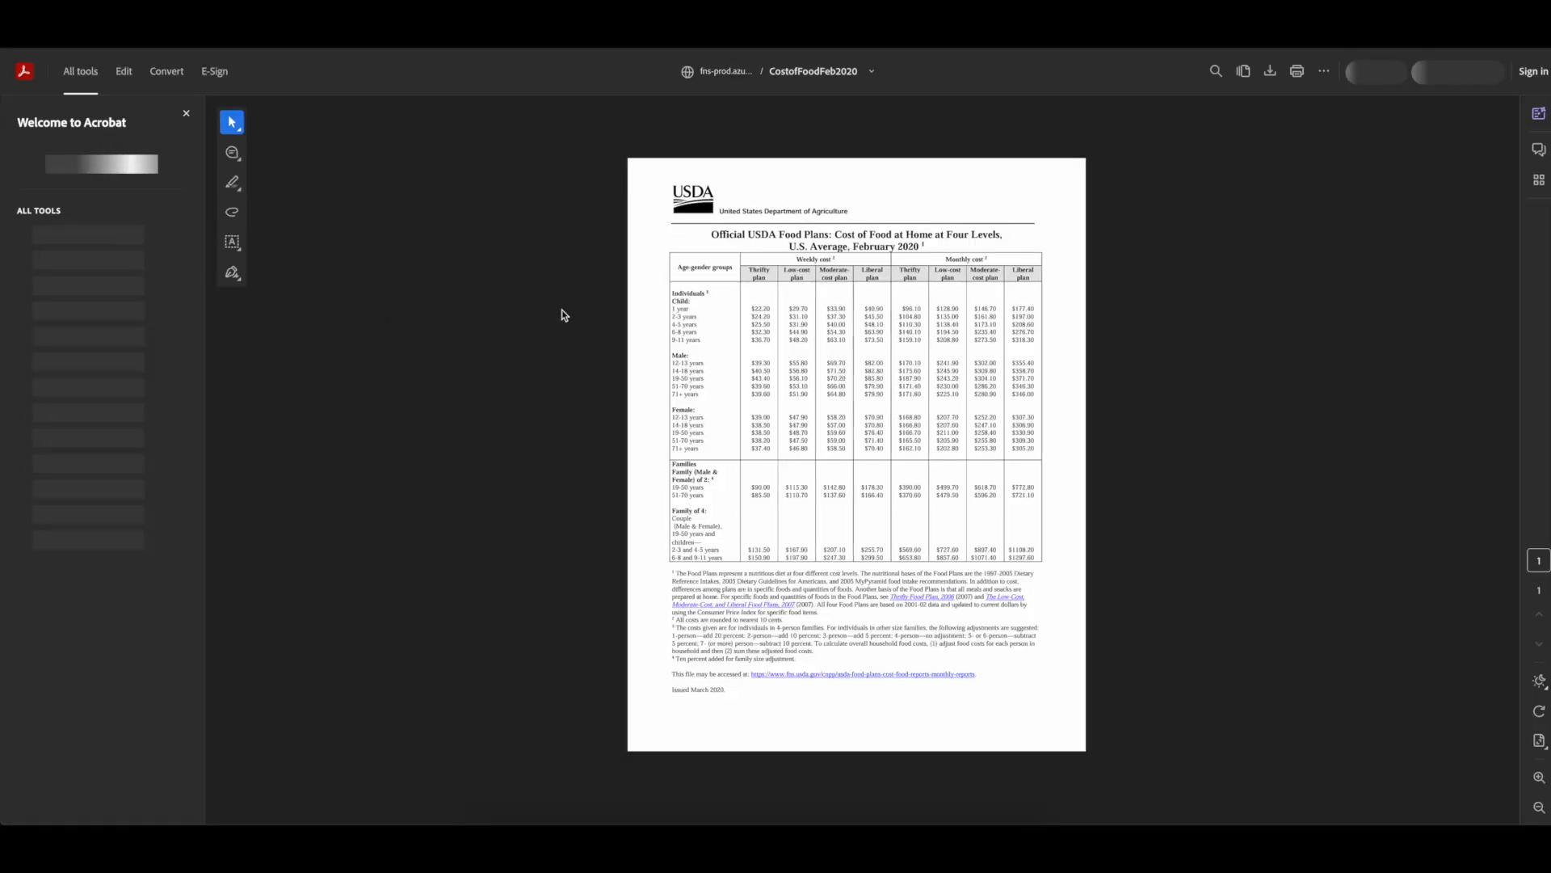
- Enlarge the February 2020 report and highlight the full cost row for females aged 19-50 years
{"action": "left_click", "coordinate": [1539, 777]}
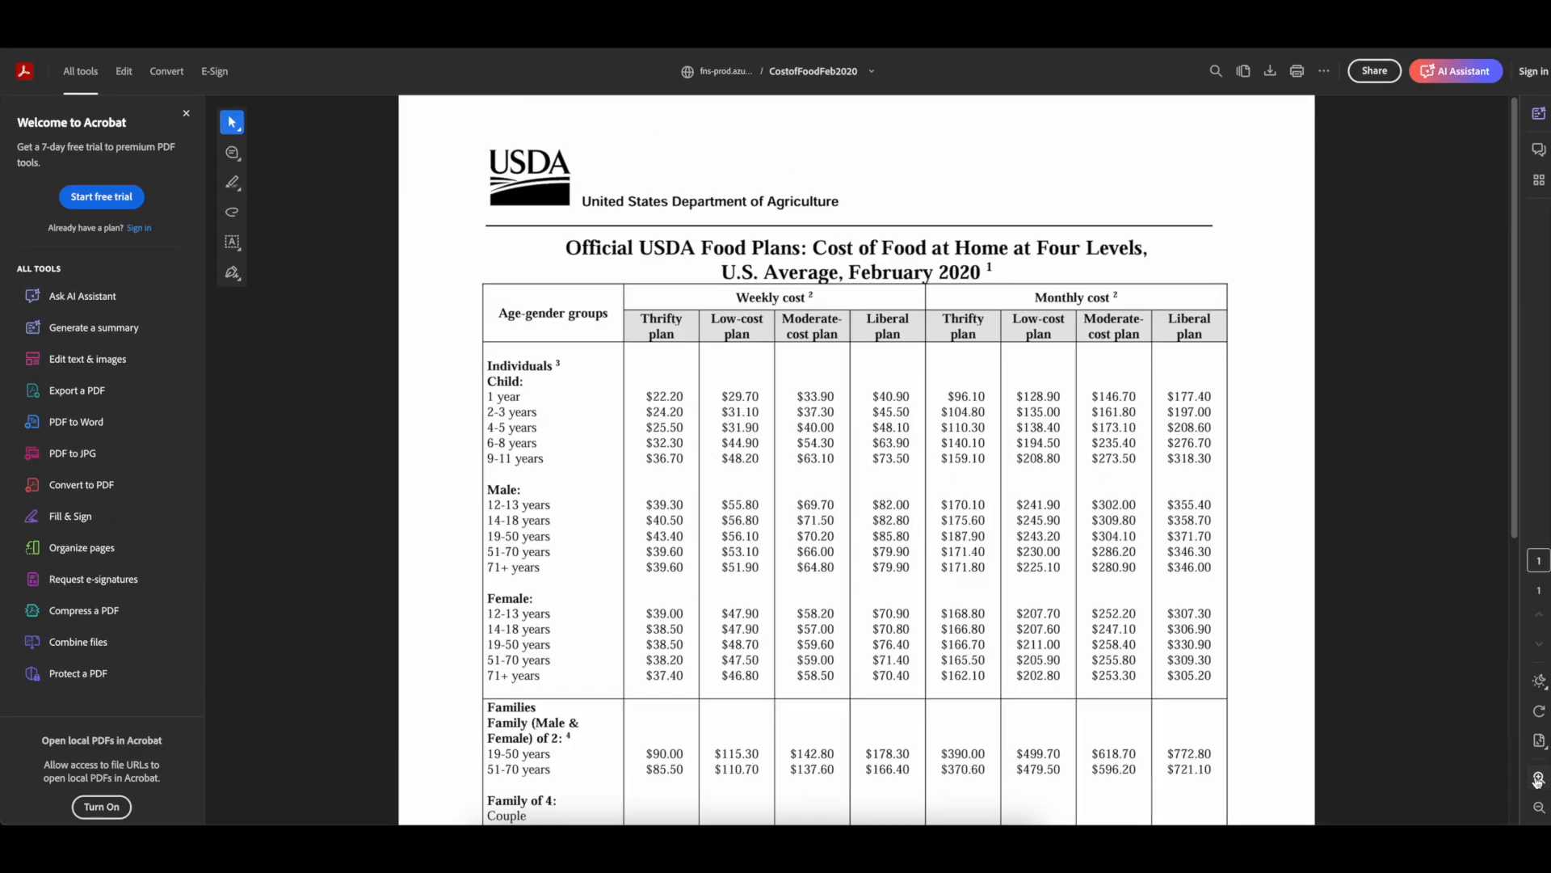
{"action": "left_click", "coordinate": [1538, 778]}
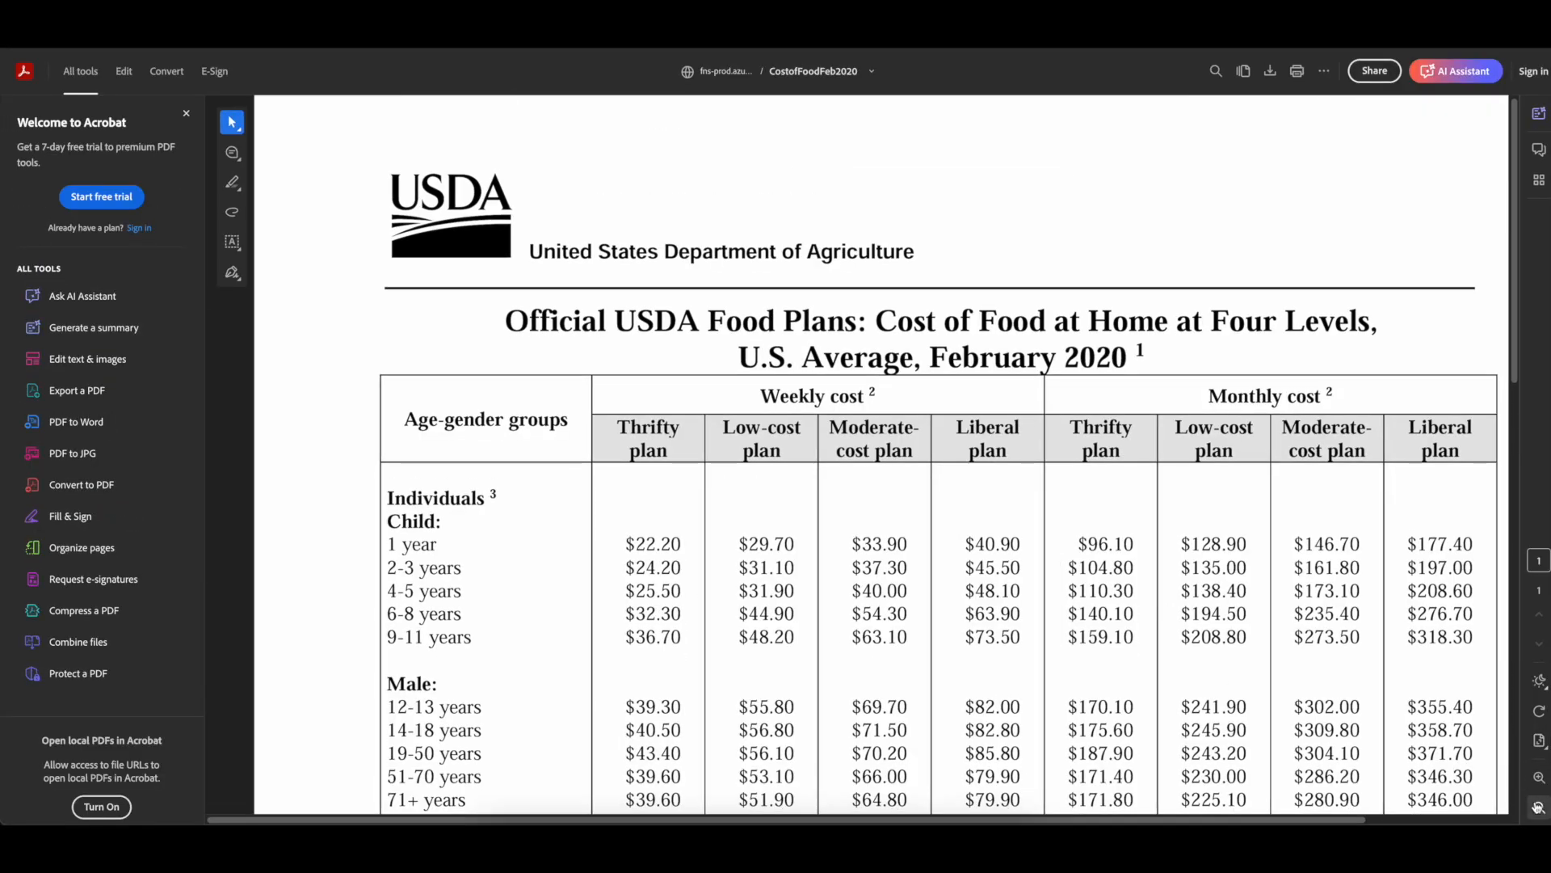
{"action": "left_click", "coordinate": [1539, 806]}
{"action": "left_click_drag", "start_coordinate": [488, 646], "coordinate": [1242, 642]}
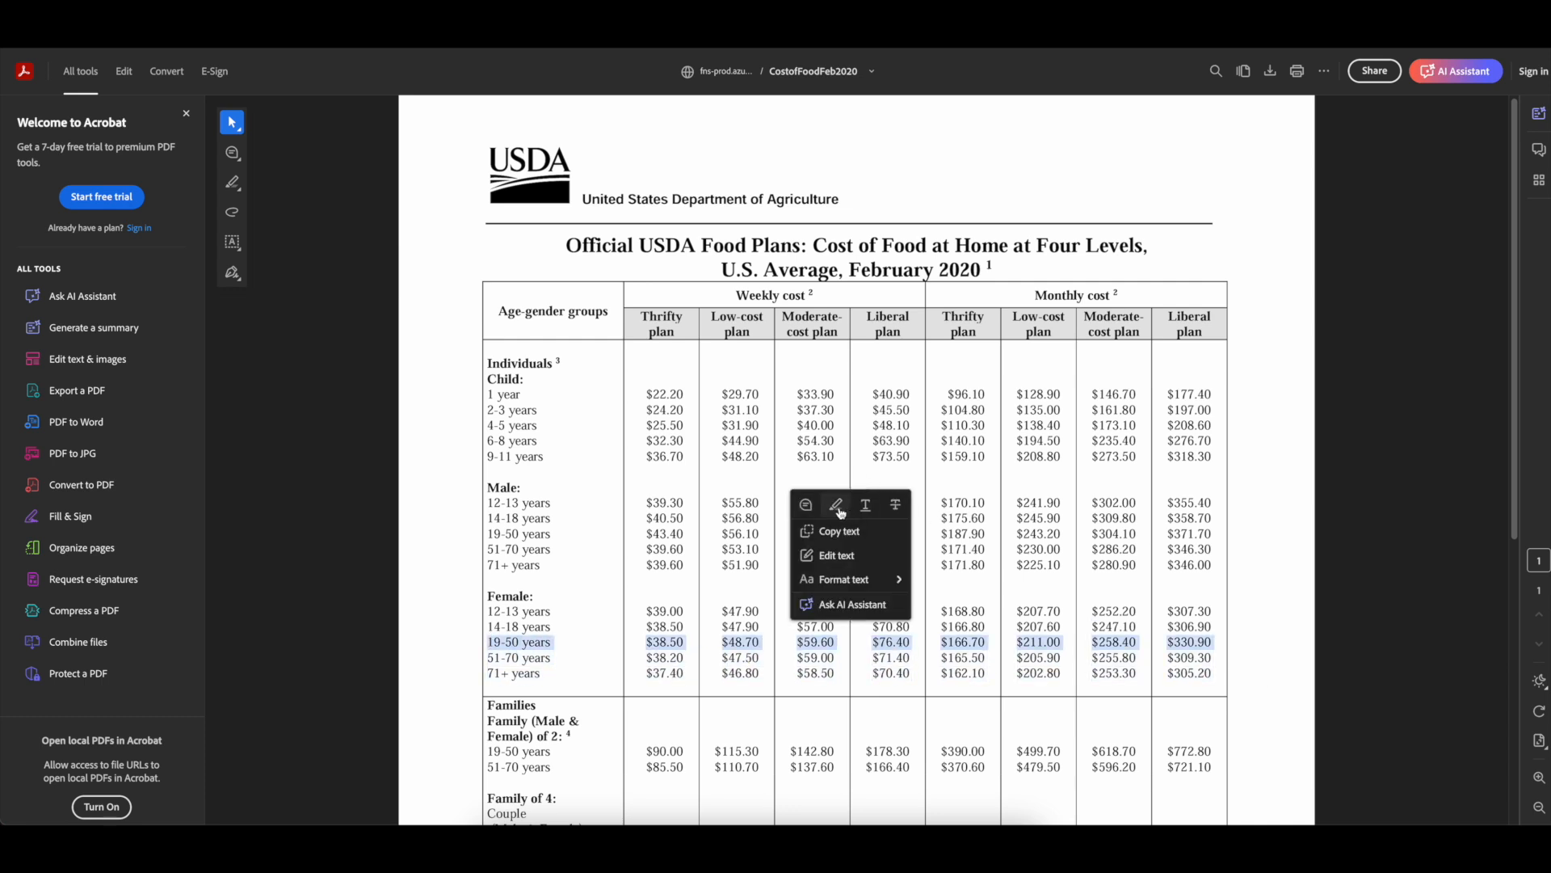
{"action": "left_click", "coordinate": [860, 508]}
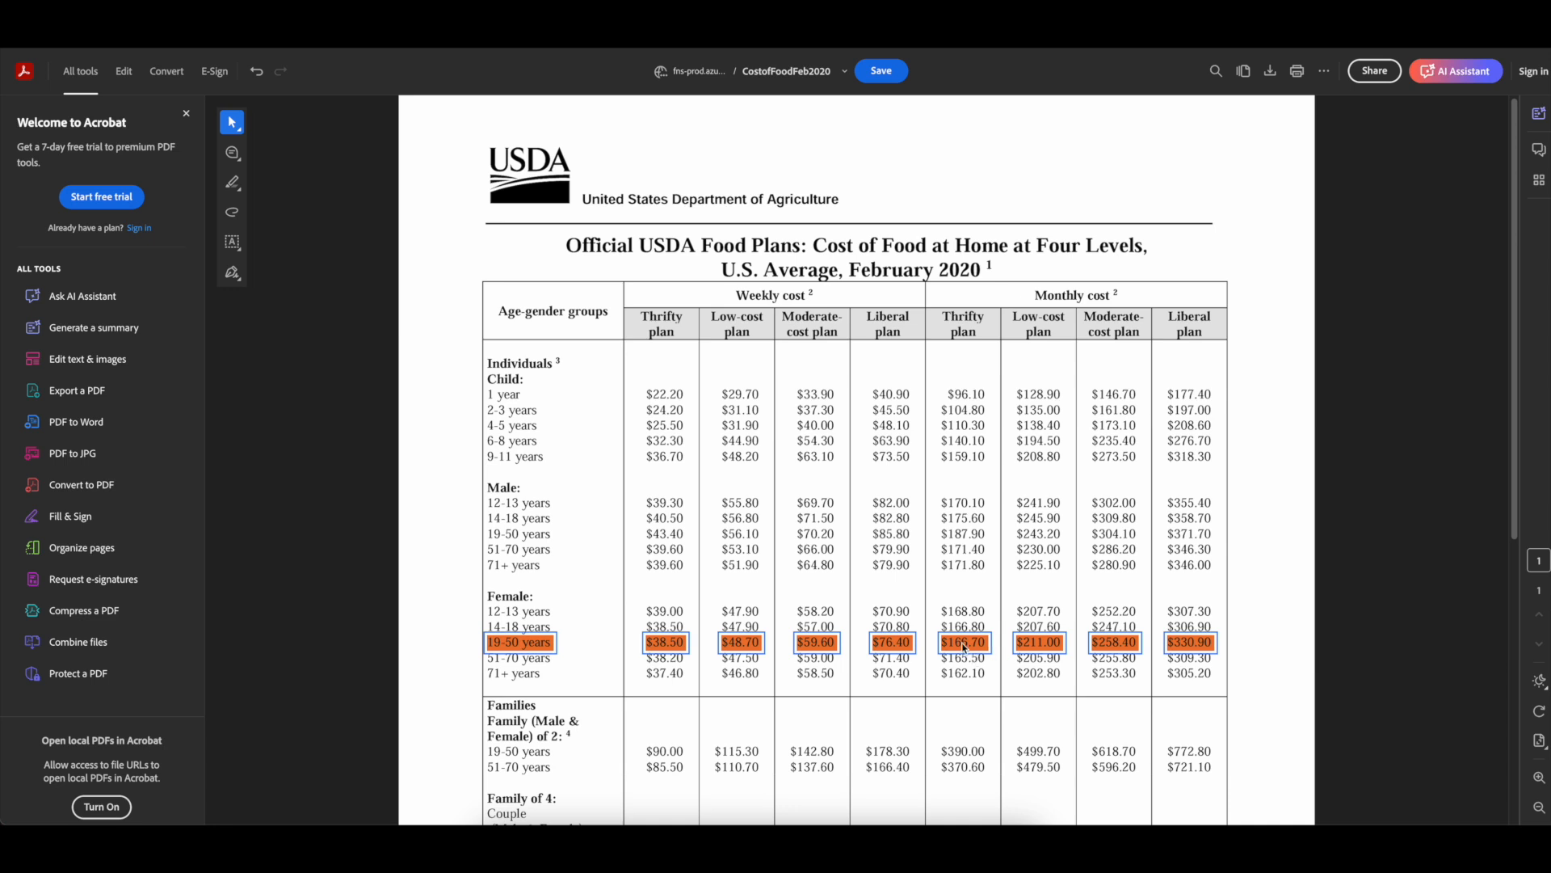
- Examine the family cost rows and select the weekly thrifty cost for a family of four with children aged 2-3 and 4-5
{"action": "scroll", "coordinate": [711, 719], "scroll_direction": "down", "scroll_amount": 1}
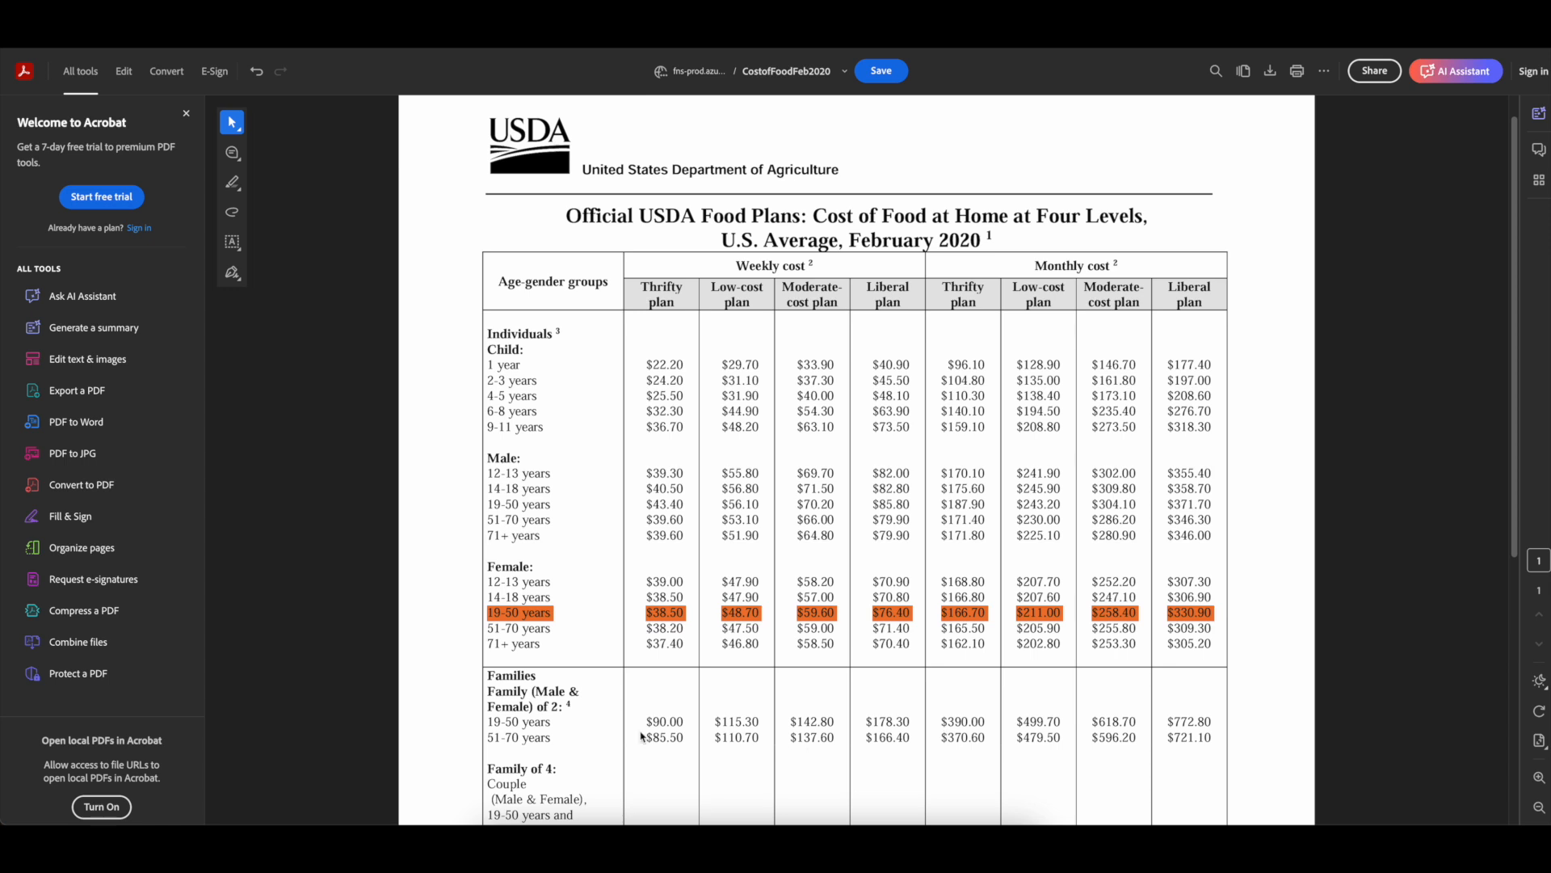
{"action": "scroll", "coordinate": [650, 717], "scroll_direction": "down", "scroll_amount": 4}
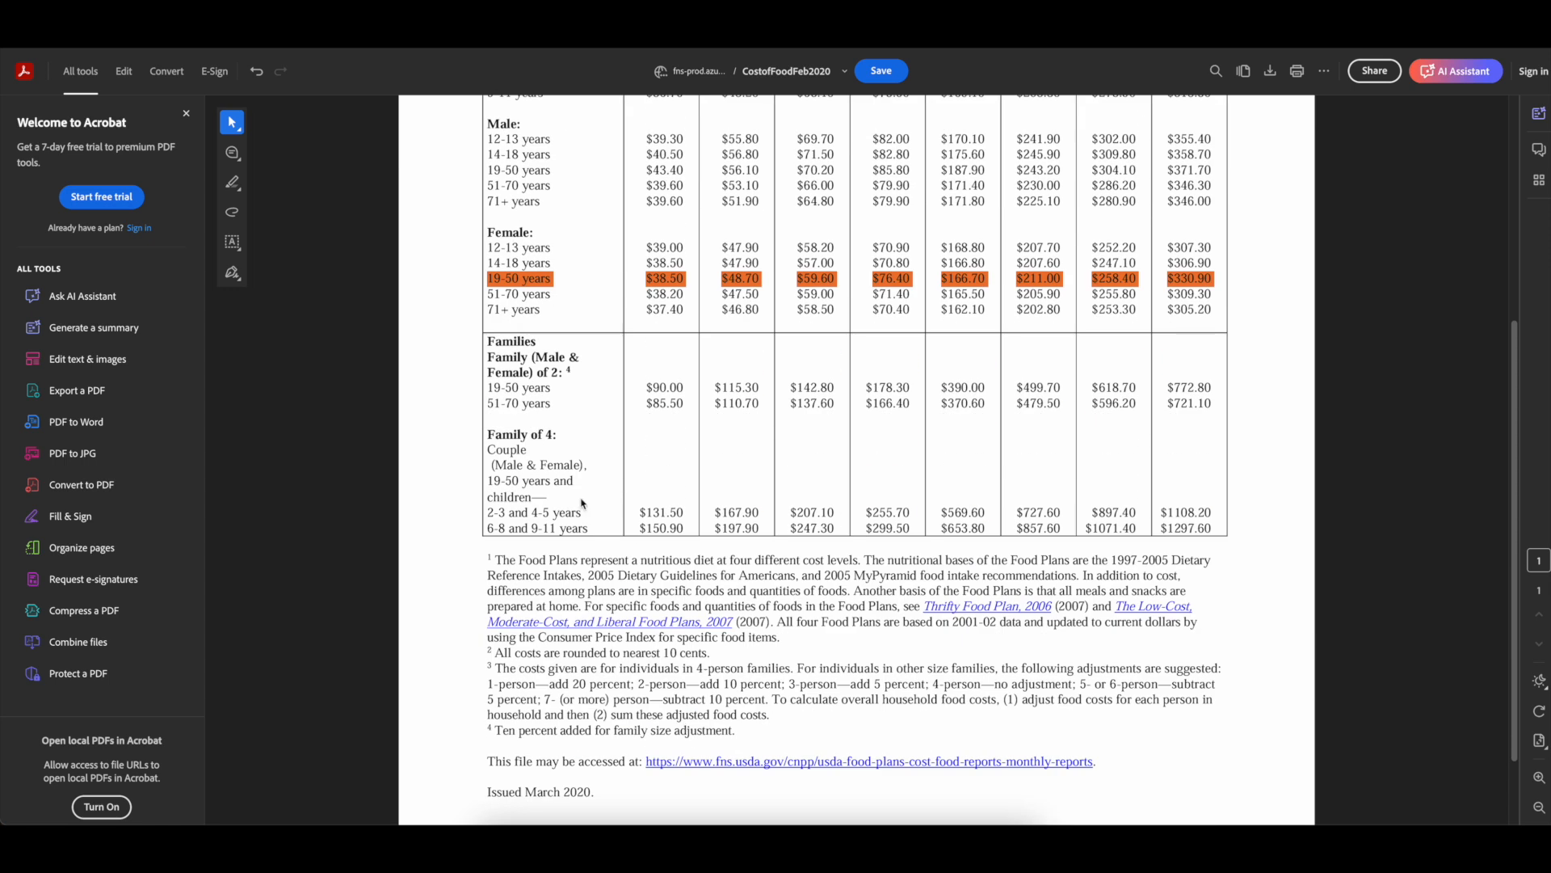
{"action": "scroll", "coordinate": [581, 508], "scroll_direction": "up", "scroll_amount": 2}
{"action": "left_click_drag", "start_coordinate": [642, 689], "coordinate": [692, 688]}
{"action": "left_click", "coordinate": [629, 701]}
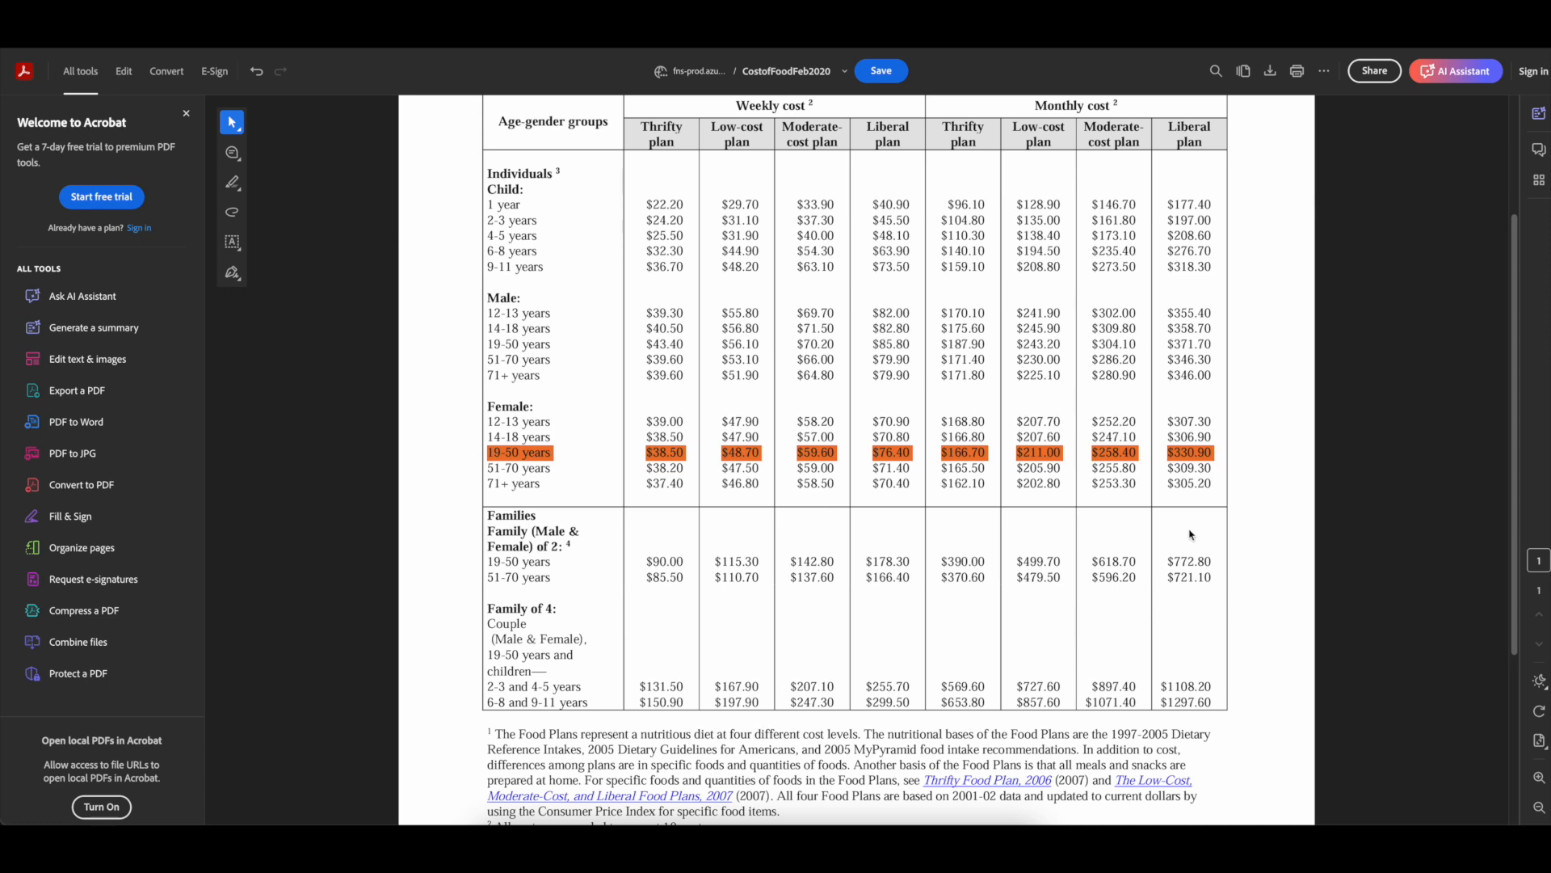
- Review the May 2024 food plan reports and select the weekly thrifty plan cost for females aged 20-50 years
{"action": "left_click", "coordinate": [1277, 71]}
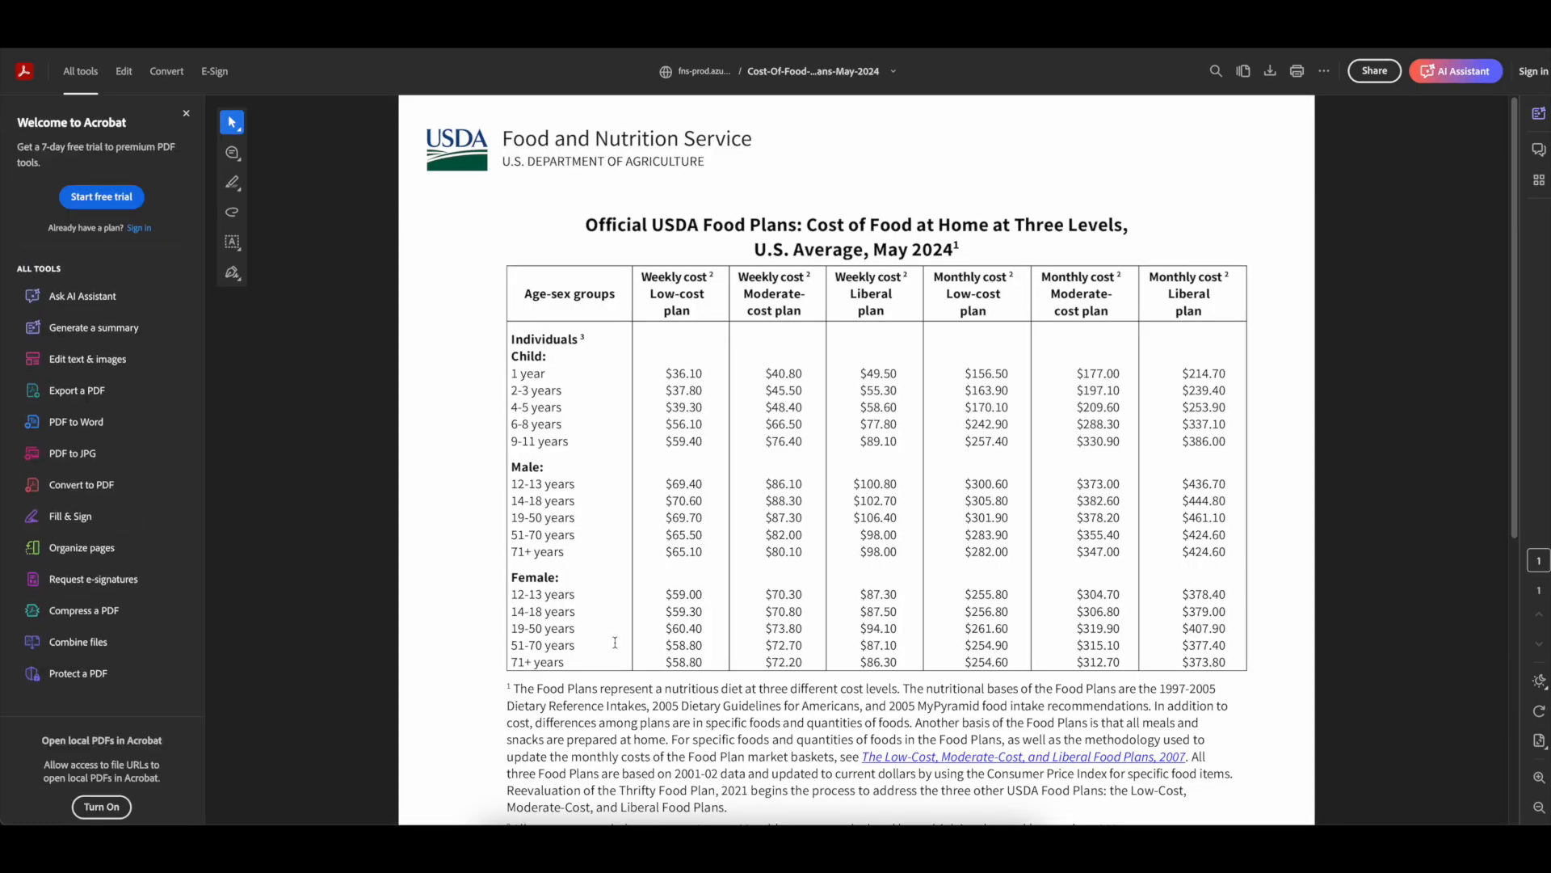
{"action": "scroll", "coordinate": [627, 622], "scroll_direction": "down", "scroll_amount": 5}
{"action": "scroll", "coordinate": [642, 640], "scroll_direction": "up", "scroll_amount": 5}
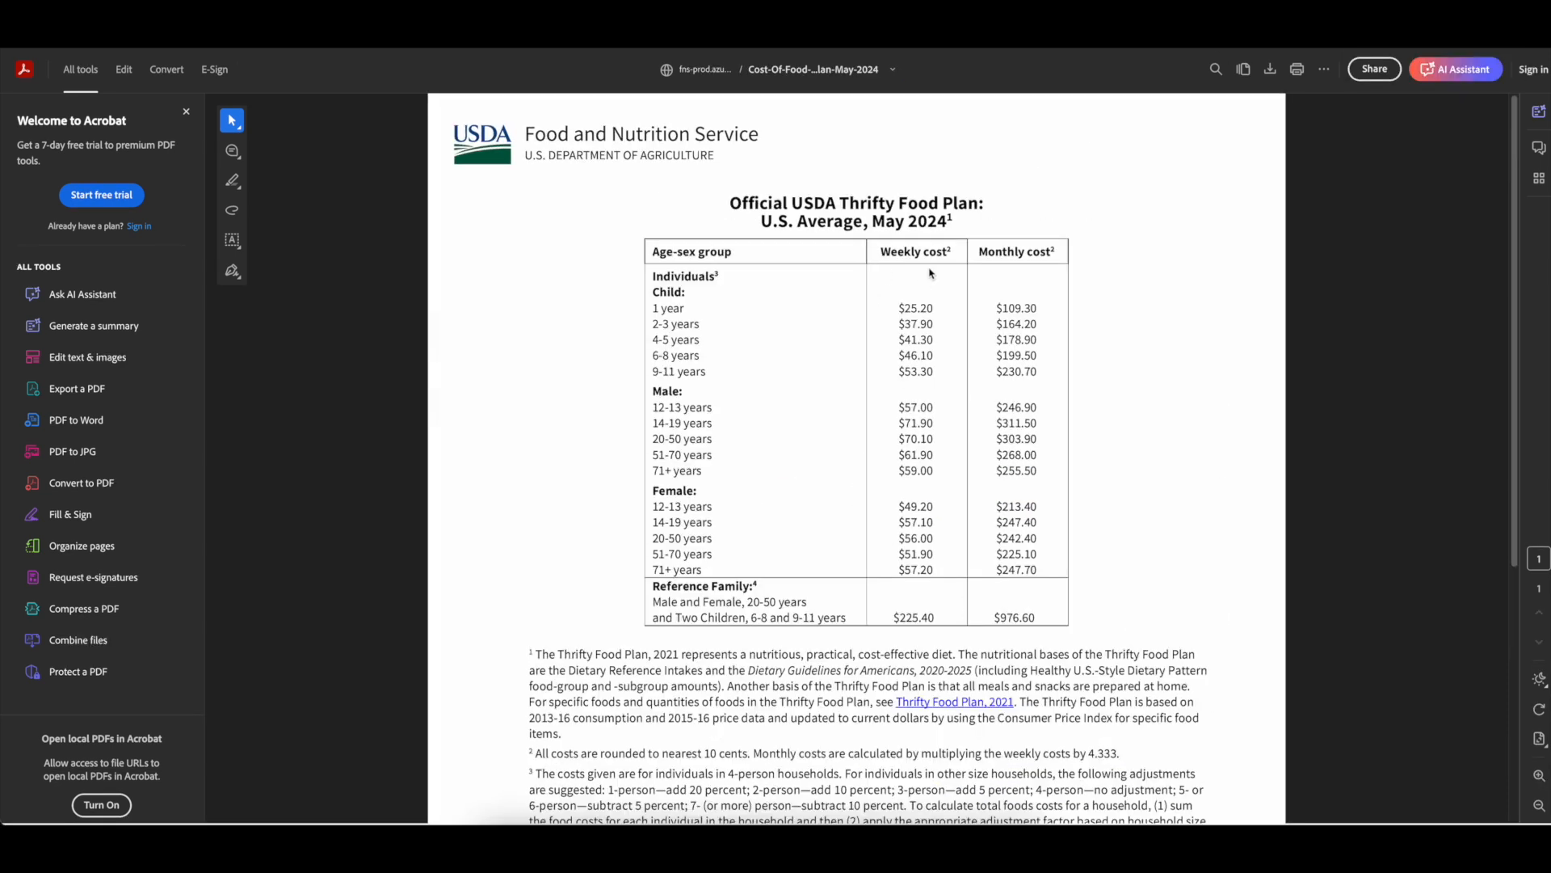
{"action": "double_click", "coordinate": [913, 539]}
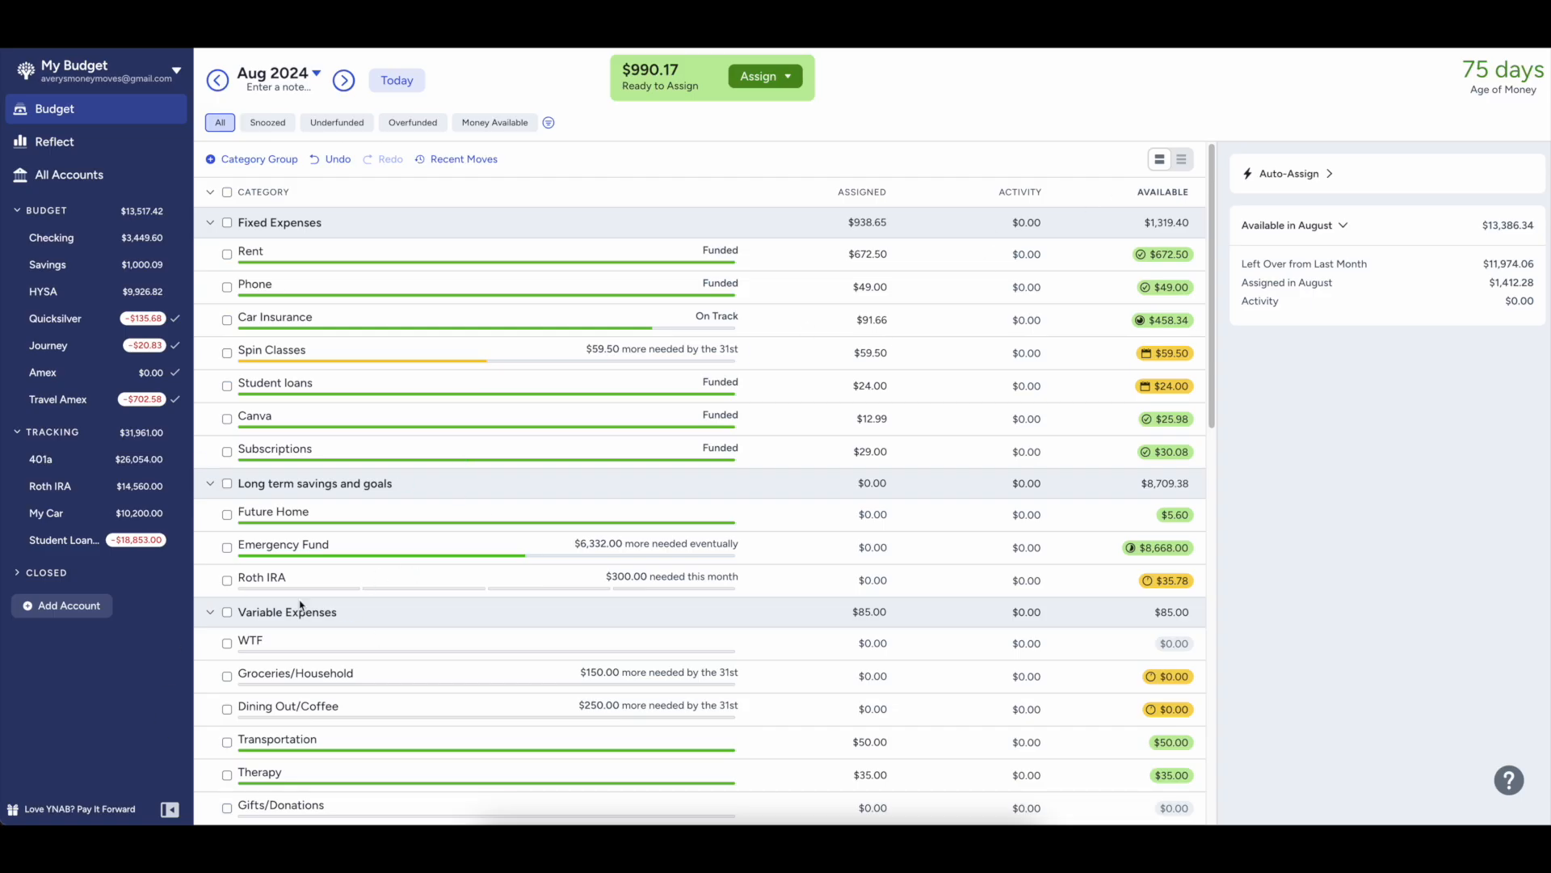
- In the YNAB August 2024 budget, select the Groceries/Household category under Variable Expenses
{"action": "scroll", "coordinate": [270, 626], "scroll_direction": "down", "scroll_amount": 3}
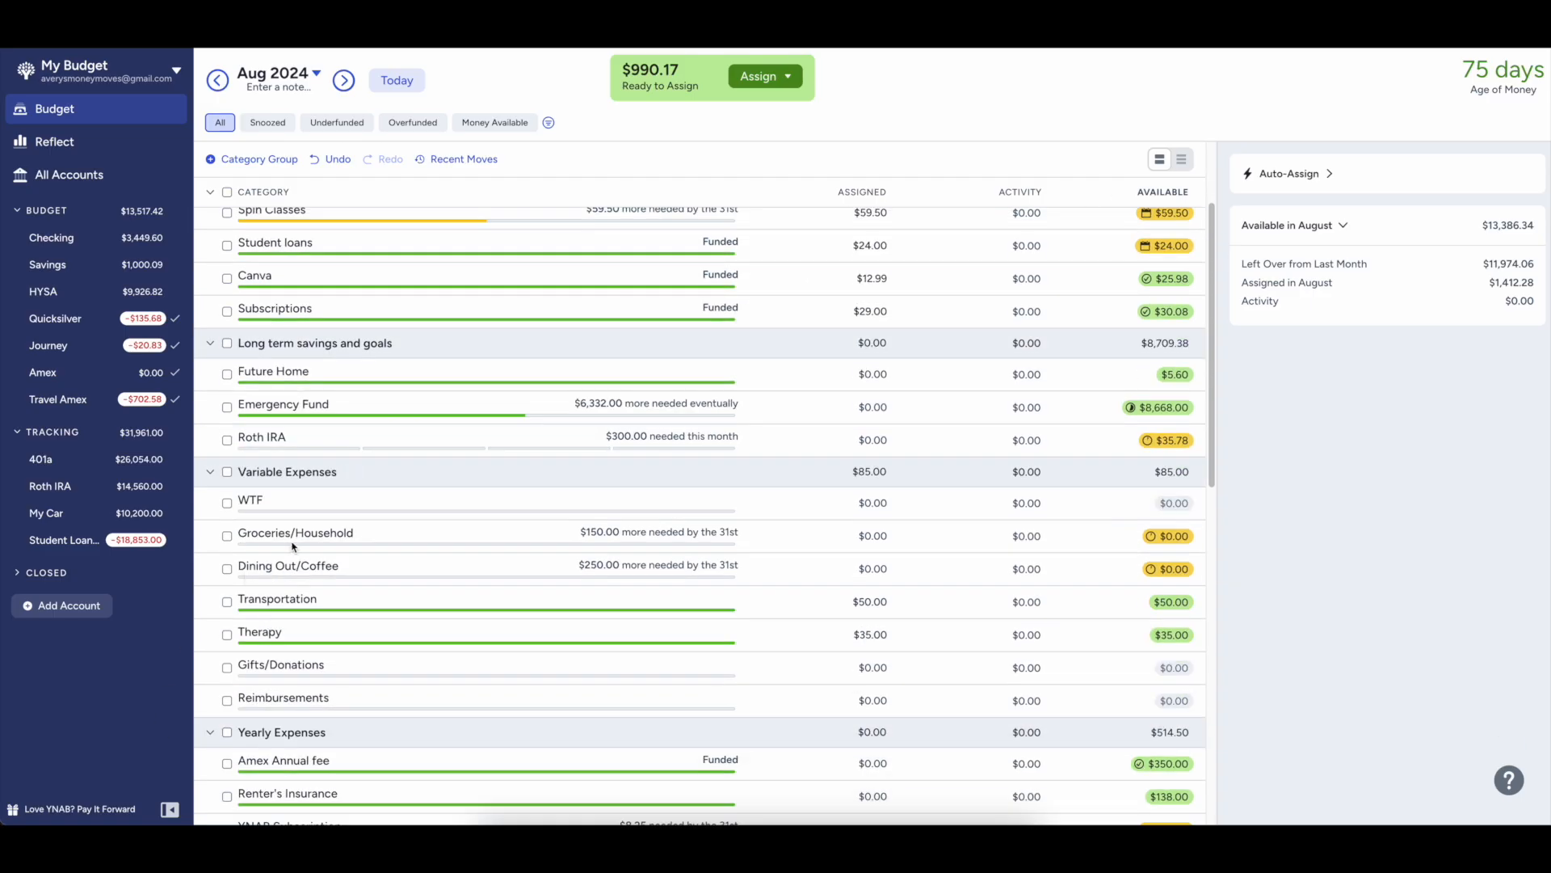
{"action": "left_click", "coordinate": [292, 547]}
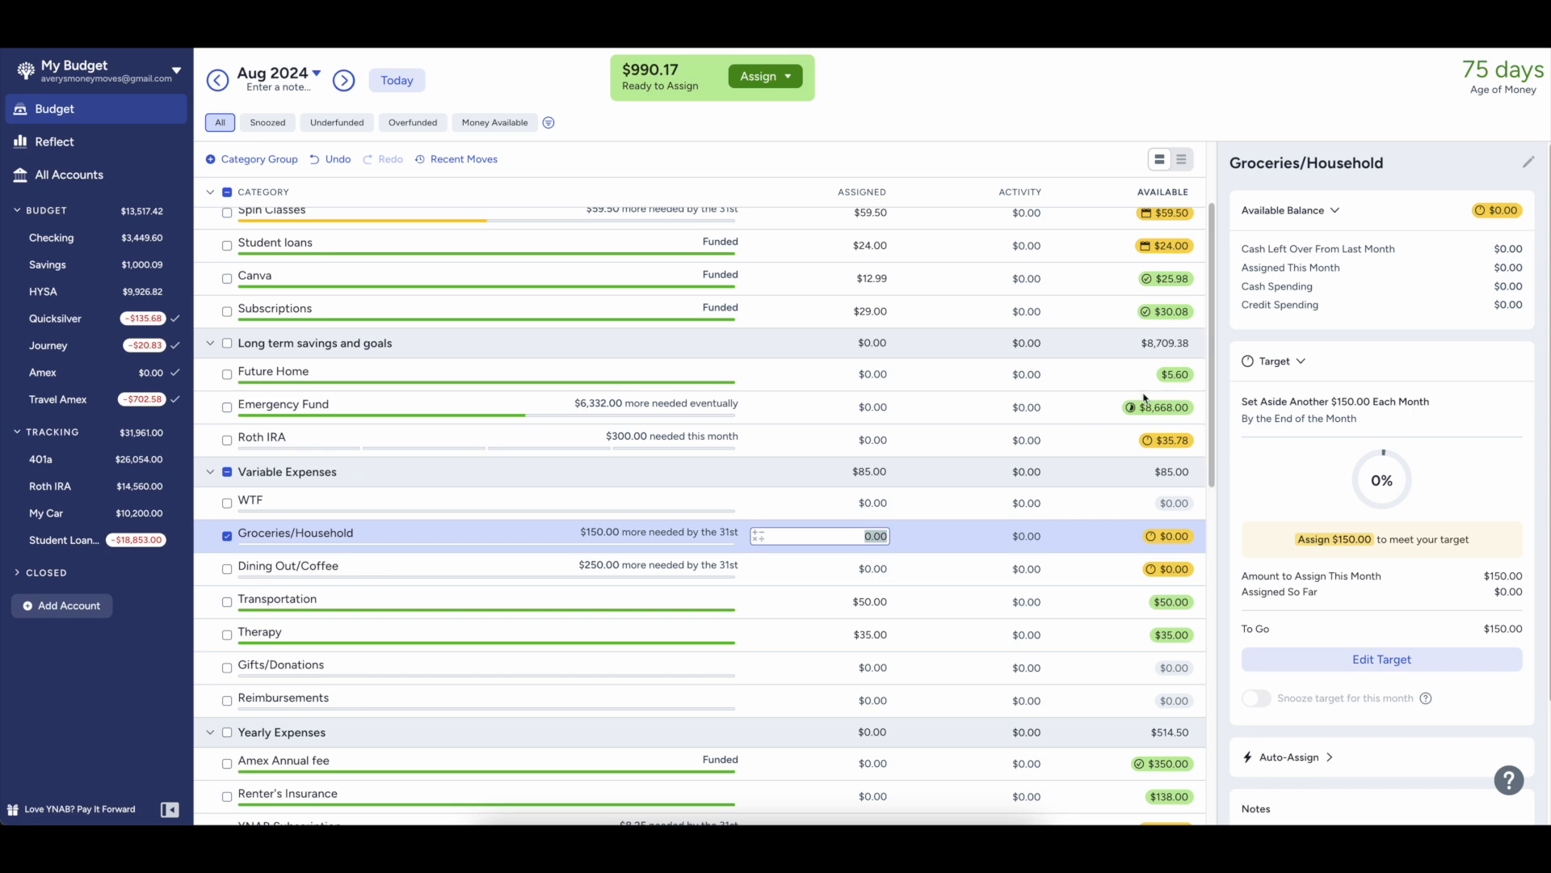
{"action": "left_click", "coordinate": [1530, 166]}
{"action": "left_click", "coordinate": [1530, 164]}
{"action": "left_click", "coordinate": [1464, 241]}
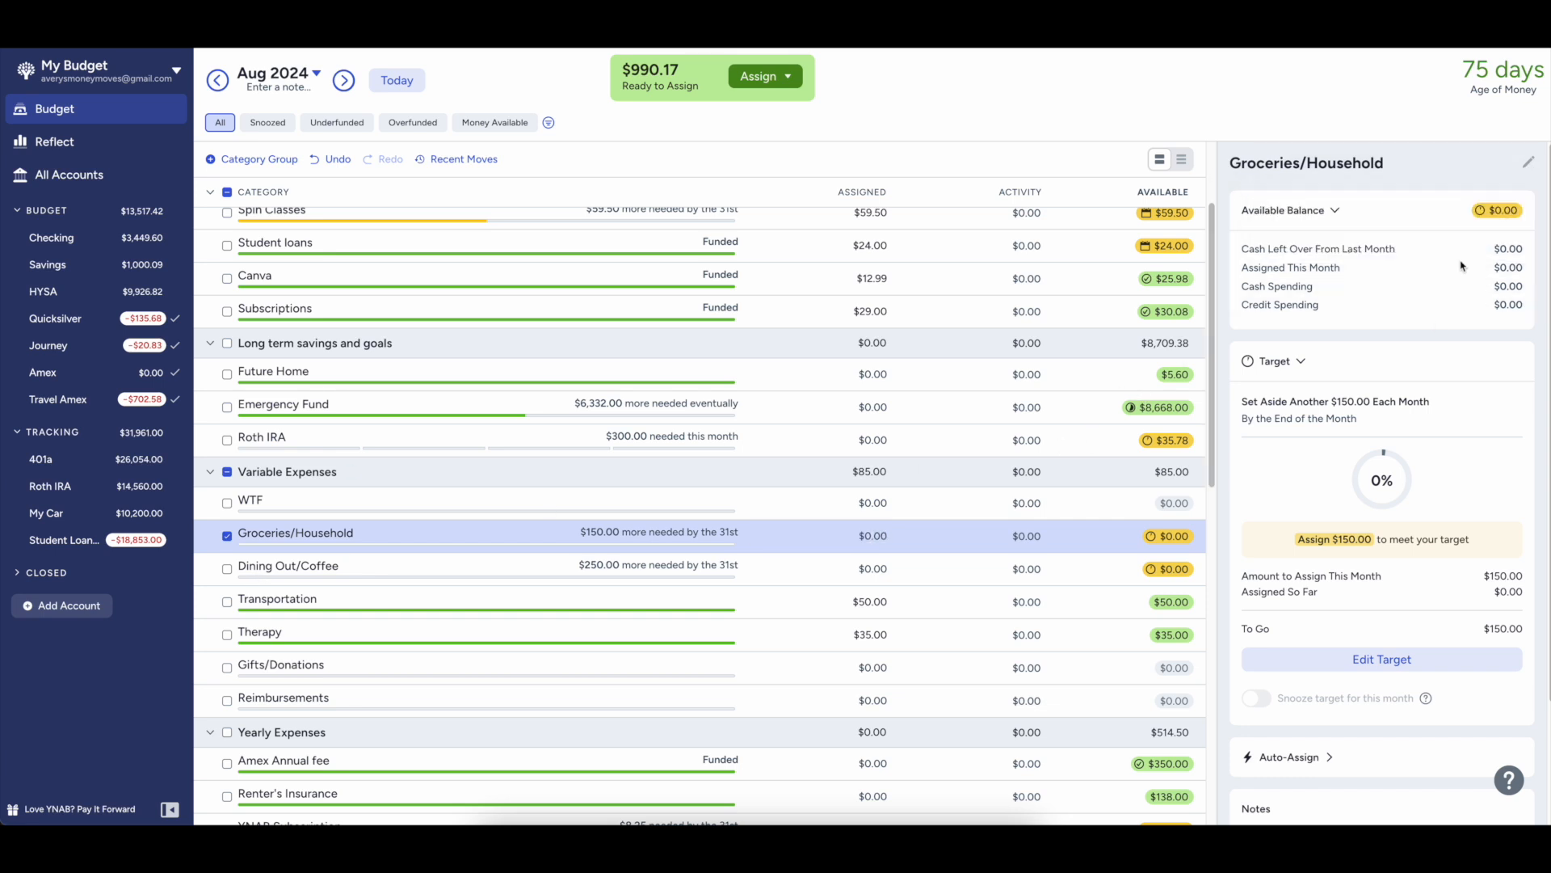
- Change the Groceries/Household target to a weekly amount of $56 and save it
{"action": "left_click", "coordinate": [1349, 658]}
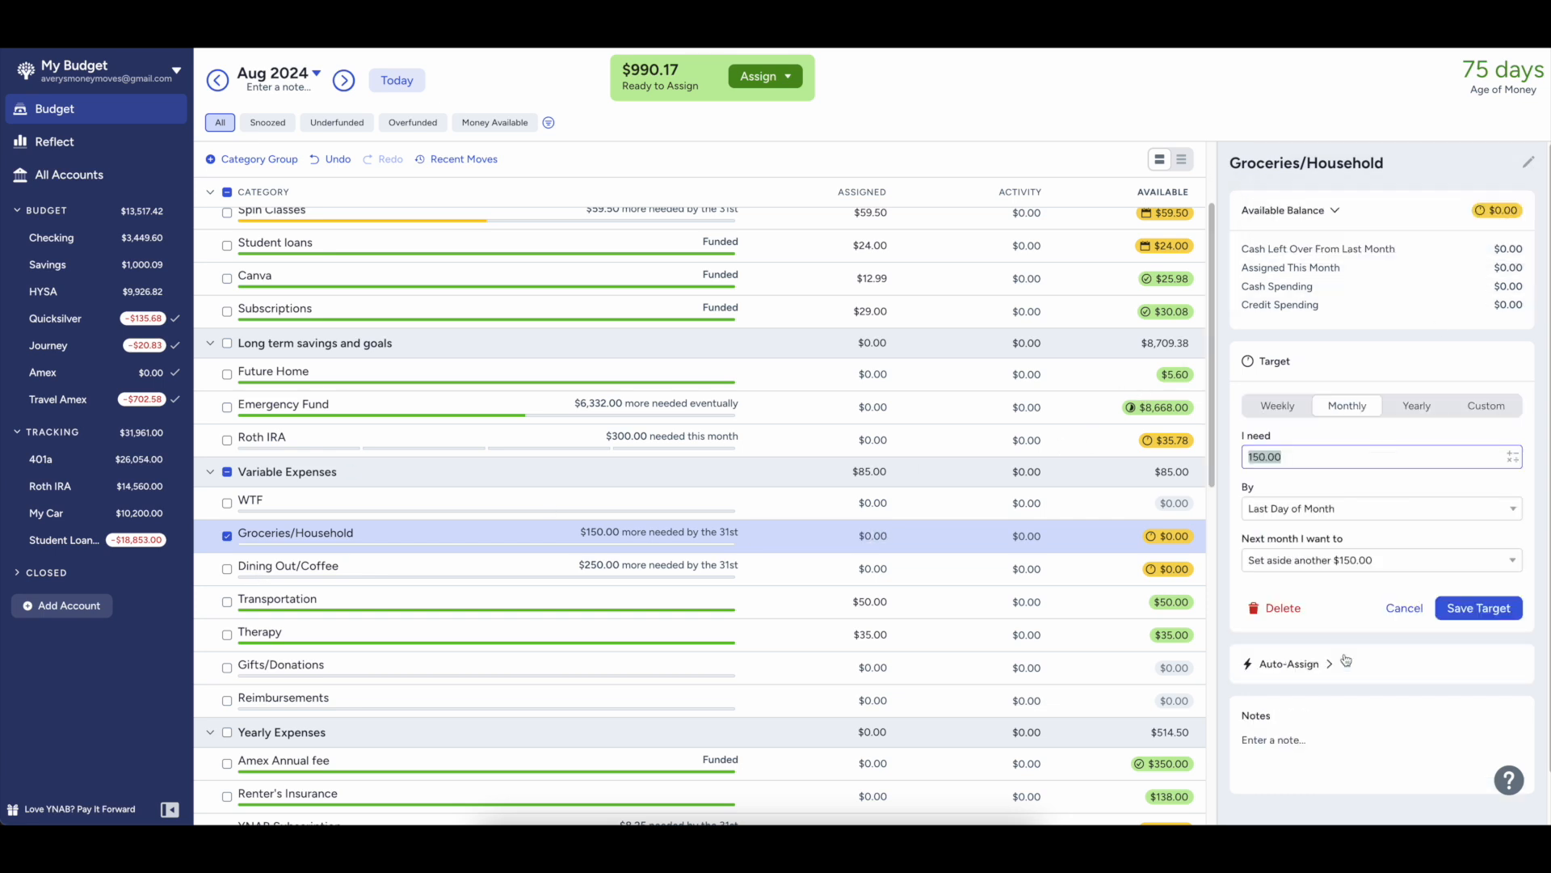
{"action": "left_click", "coordinate": [1302, 412]}
{"action": "left_click", "coordinate": [1337, 414]}
{"action": "left_click", "coordinate": [1283, 413]}
{"action": "left_click", "coordinate": [1289, 458]}
{"action": "type", "text": "56"}
{"action": "left_click", "coordinate": [1329, 539]}
{"action": "left_click", "coordinate": [1461, 607]}
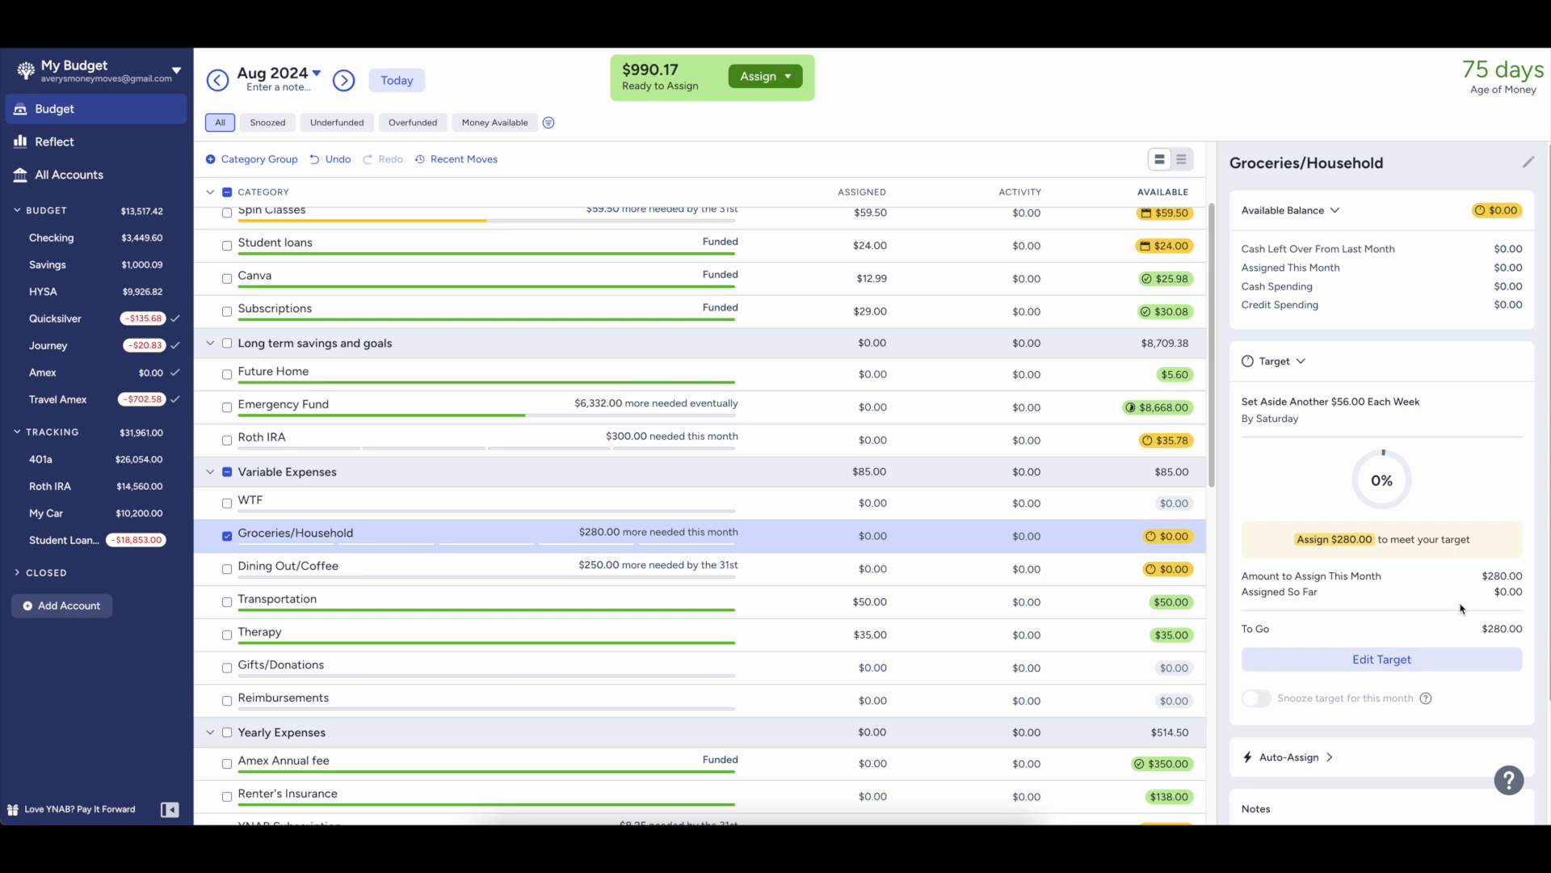
- Switch the Groceries/Household target to monthly and save it with an amount of $242.20
{"action": "left_click", "coordinate": [1332, 667]}
{"action": "left_click", "coordinate": [1347, 406]}
{"action": "left_click", "coordinate": [1247, 458]}
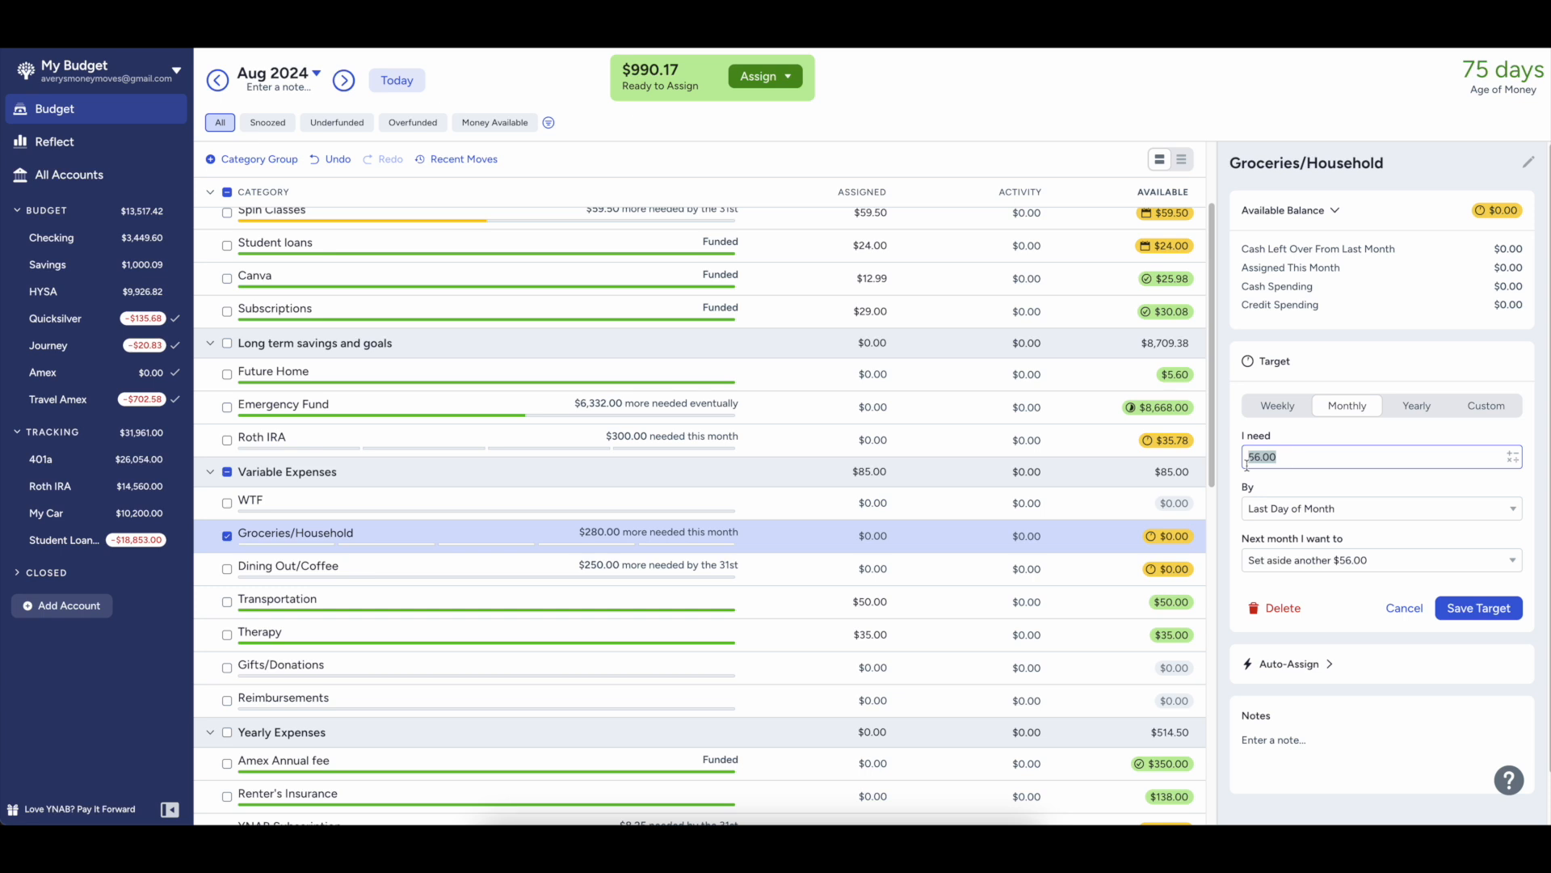
{"action": "type", "text": "242.20"}
{"action": "key", "text": "Return"}
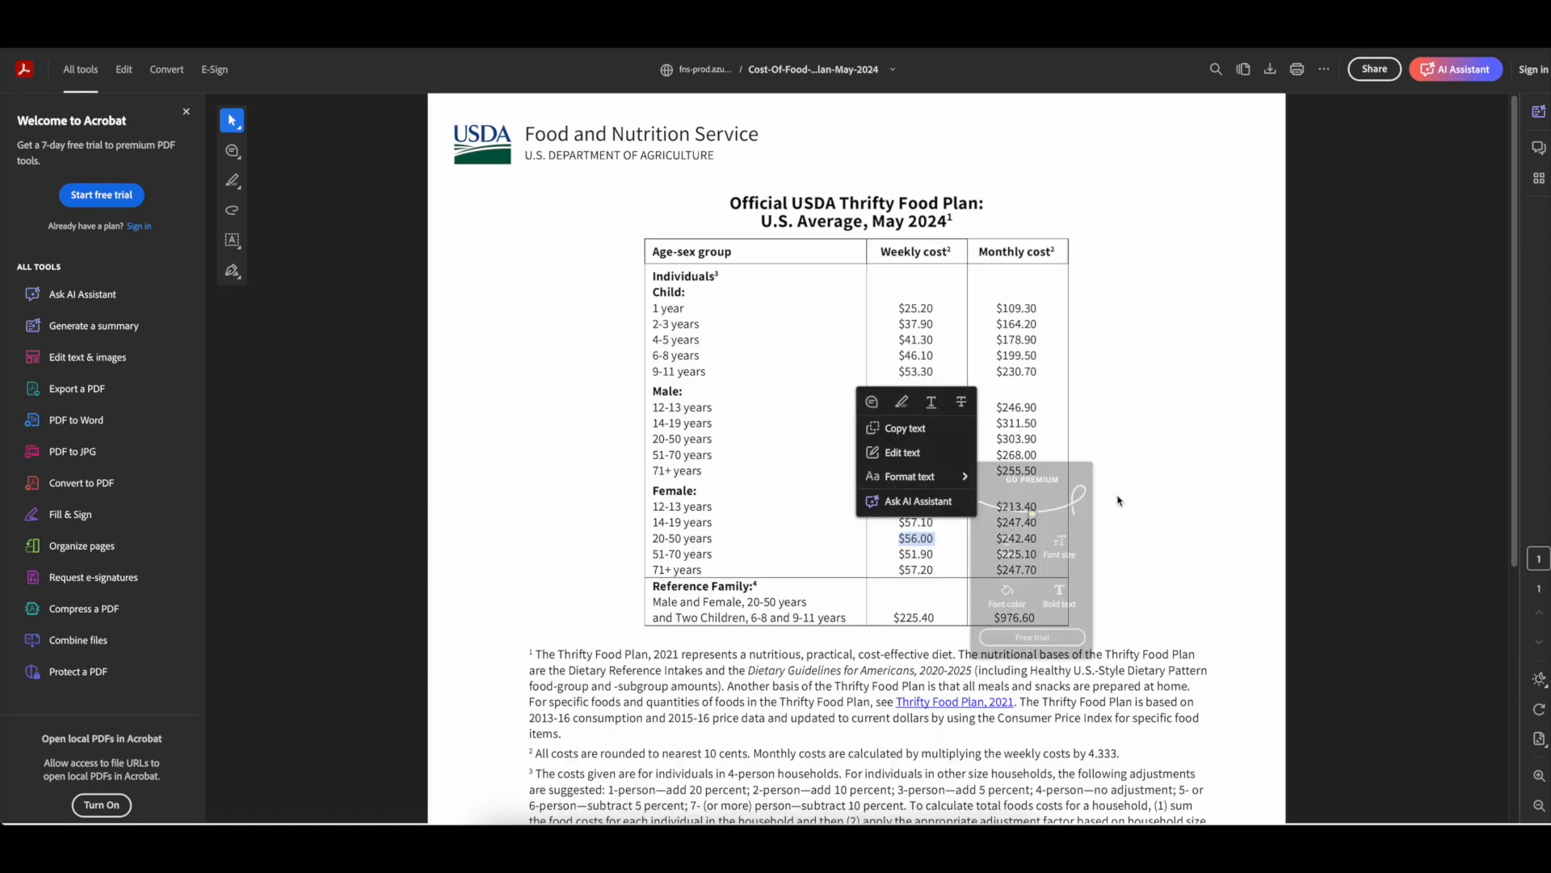
- Calculate 242.4/4 in the Groceries/Household target amount, and save the monthly target as $242.40
{"action": "left_click", "coordinate": [1120, 502]}
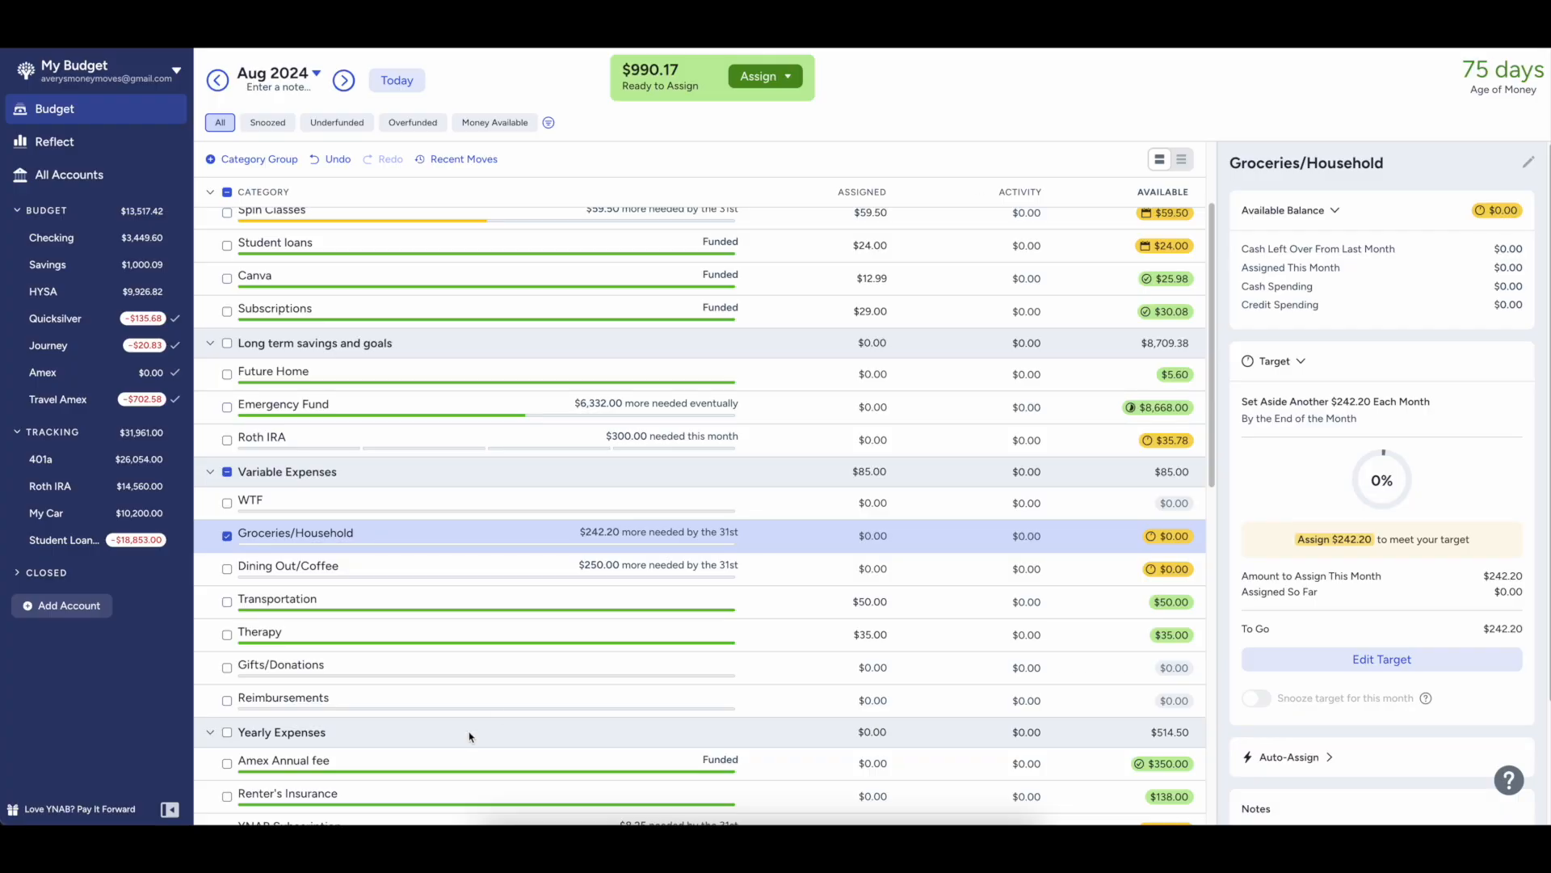
{"action": "left_click", "coordinate": [1529, 164]}
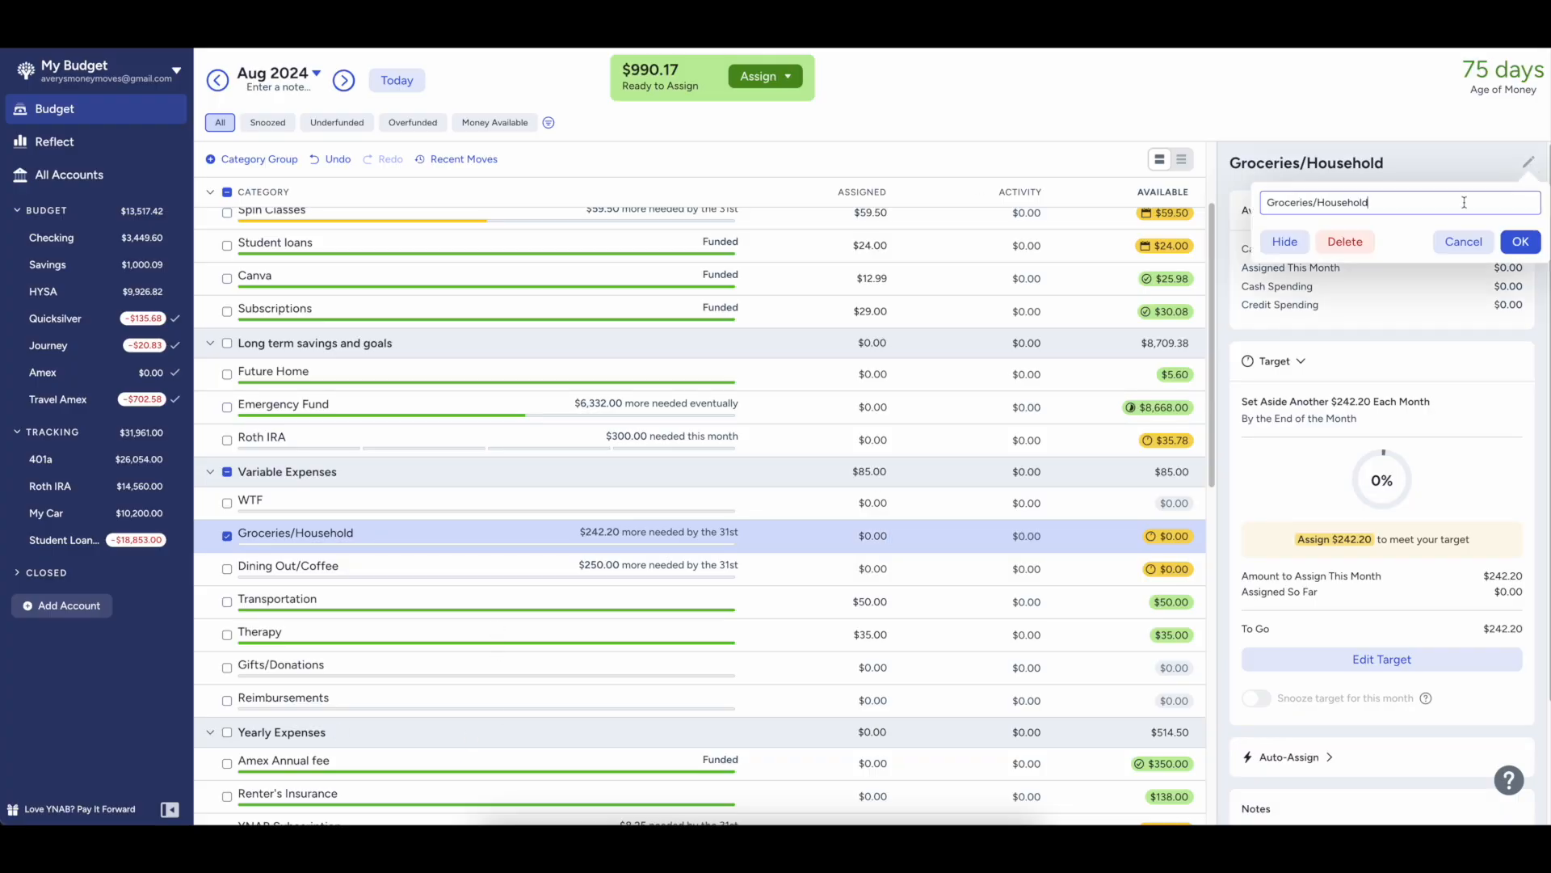
{"action": "left_click", "coordinate": [1479, 239]}
{"action": "left_click", "coordinate": [1291, 666]}
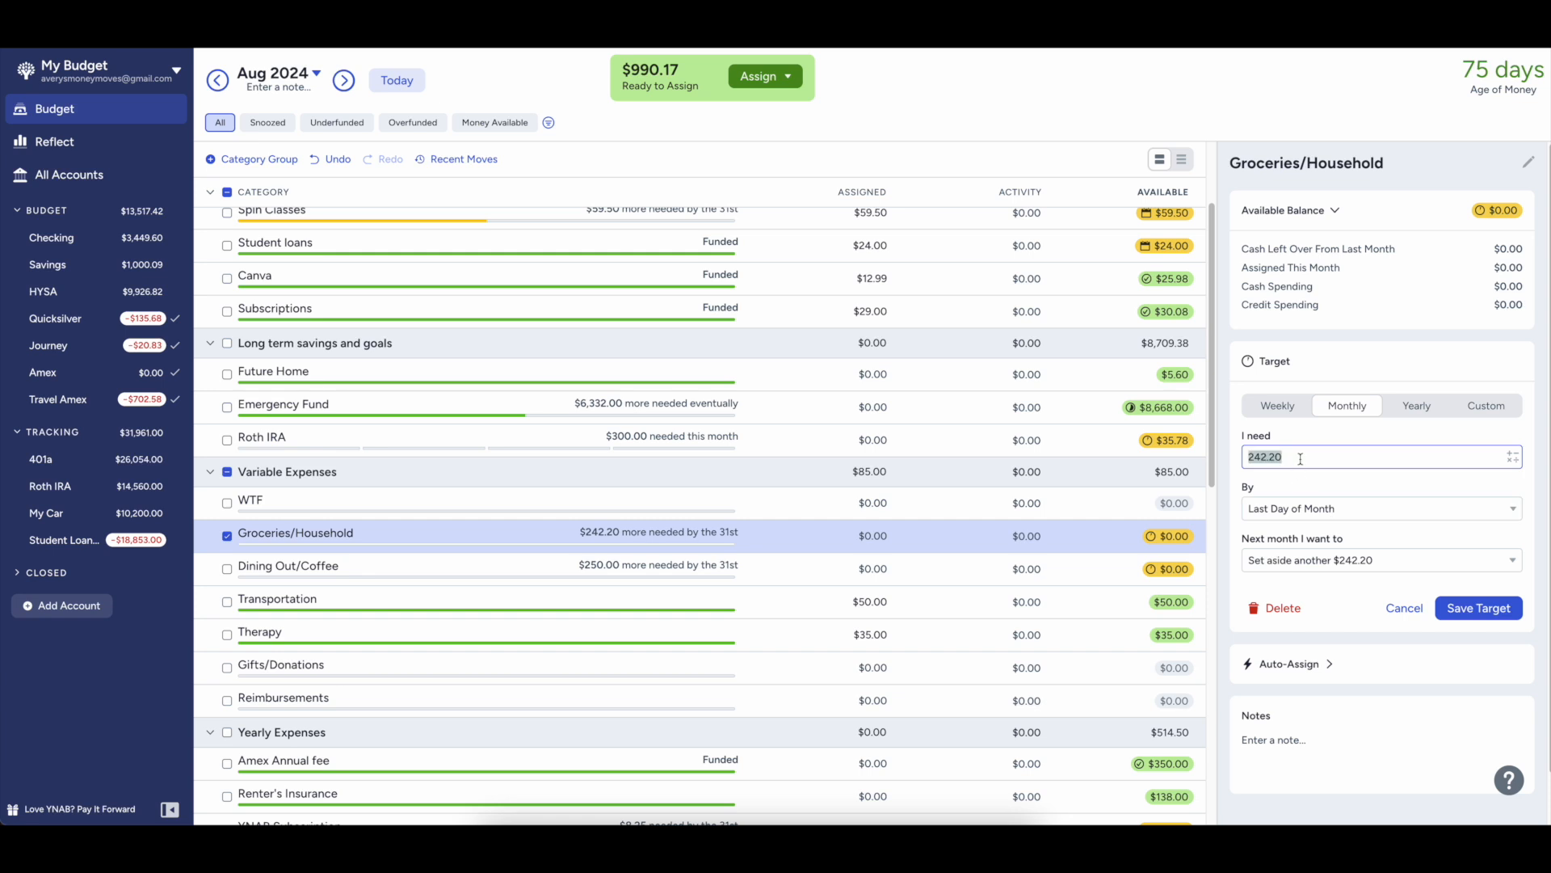
{"action": "type", "text": "242.4/4"}
{"action": "key", "text": "Tab"}
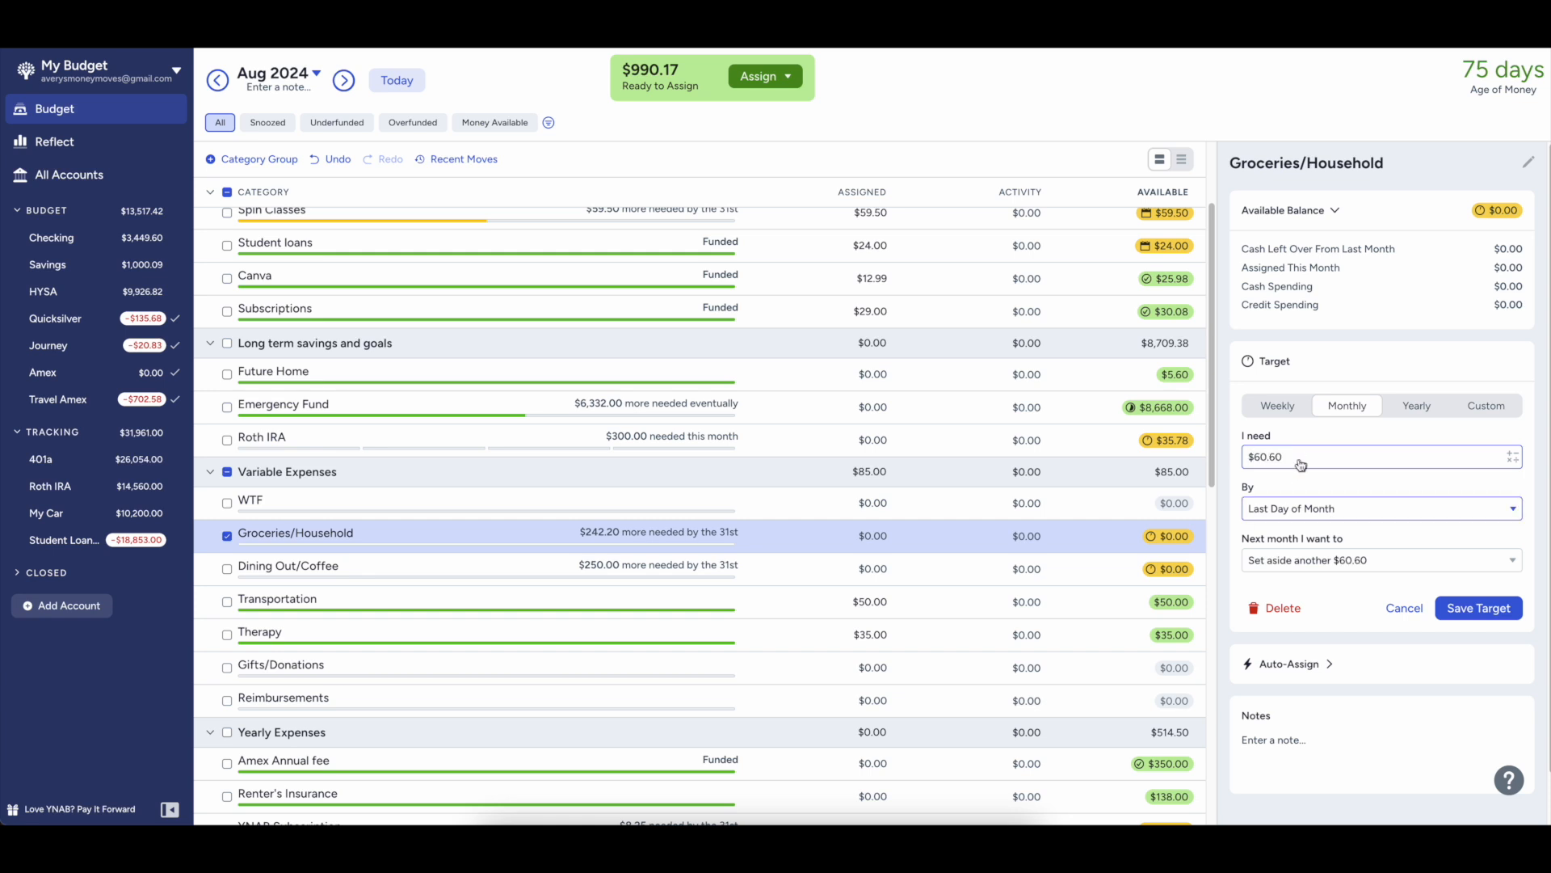
{"action": "left_click", "coordinate": [1338, 458]}
{"action": "type", "text": "242.40"}
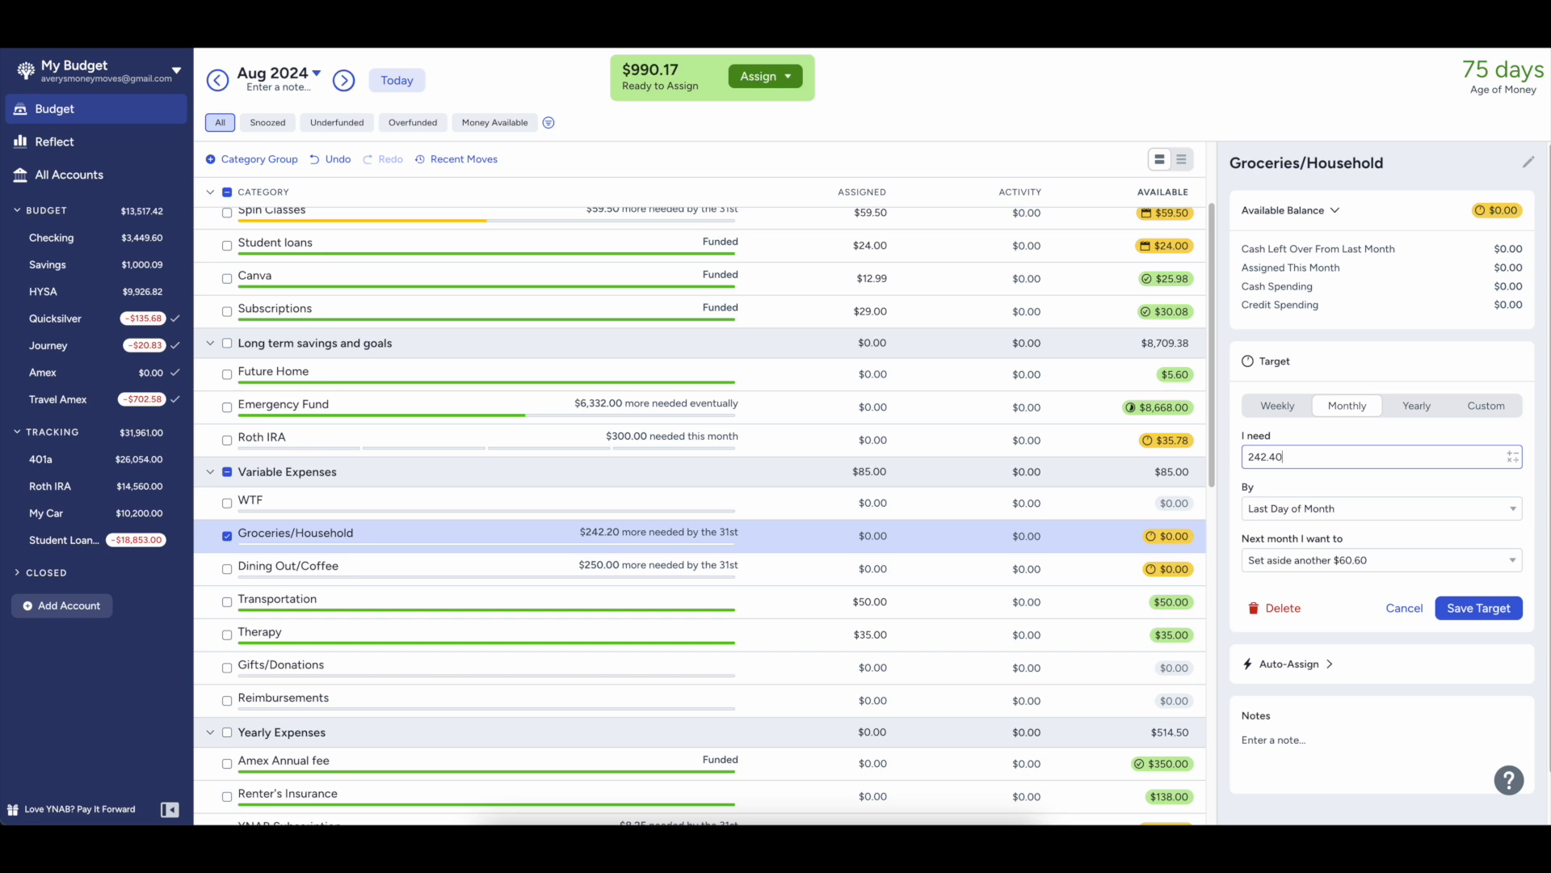
{"action": "key", "text": "Return"}
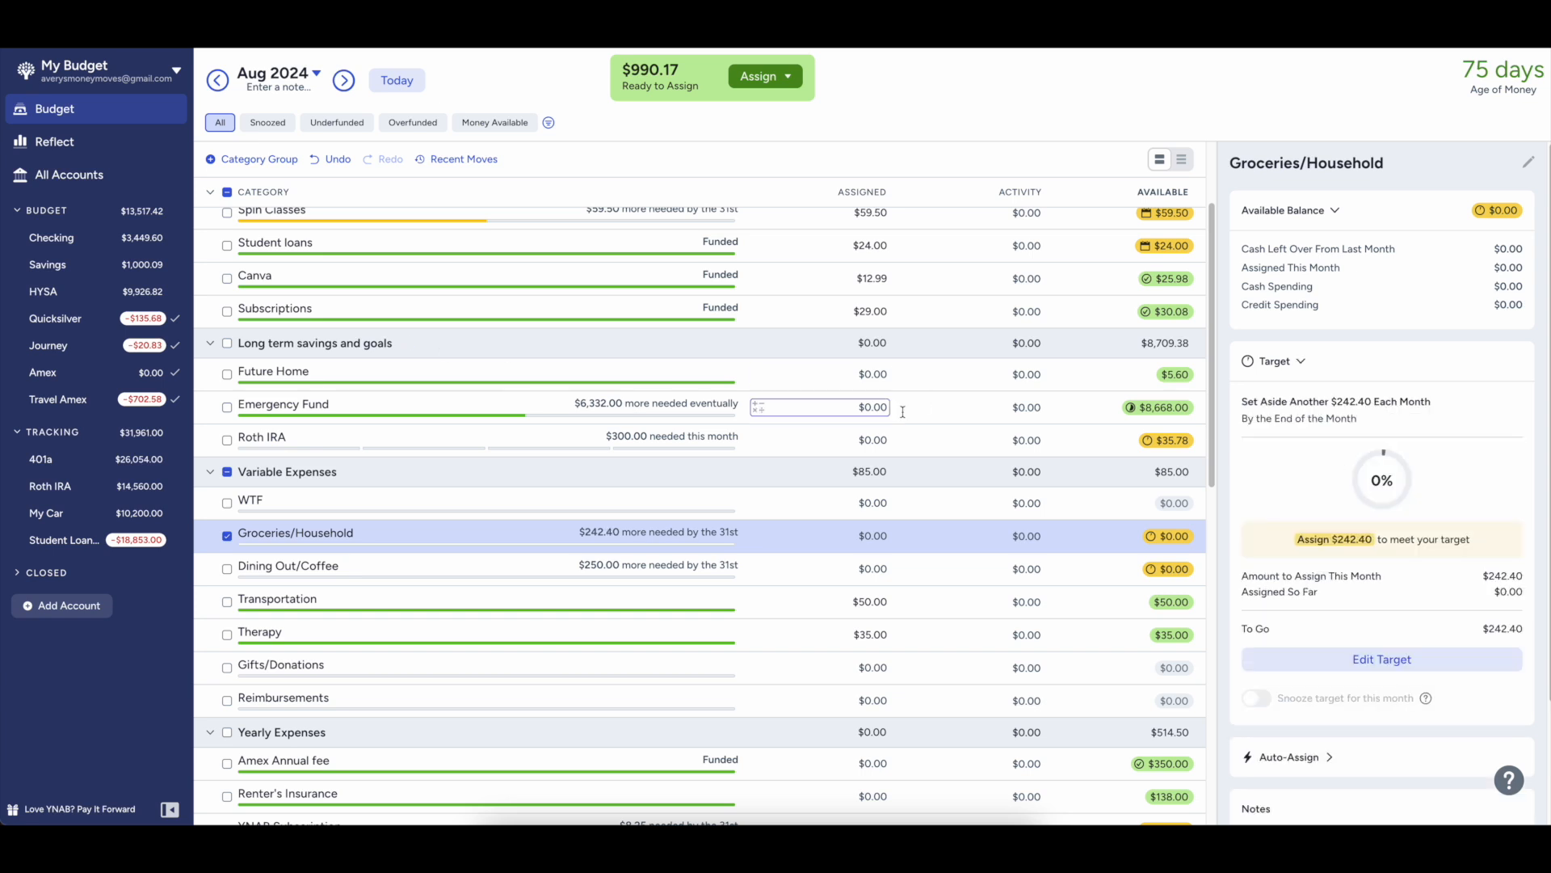
- Assign half of the monthly target, 242.4/2, to the Groceries/Household category
{"action": "left_click", "coordinate": [867, 543]}
{"action": "type", "text": "242.4/2"}
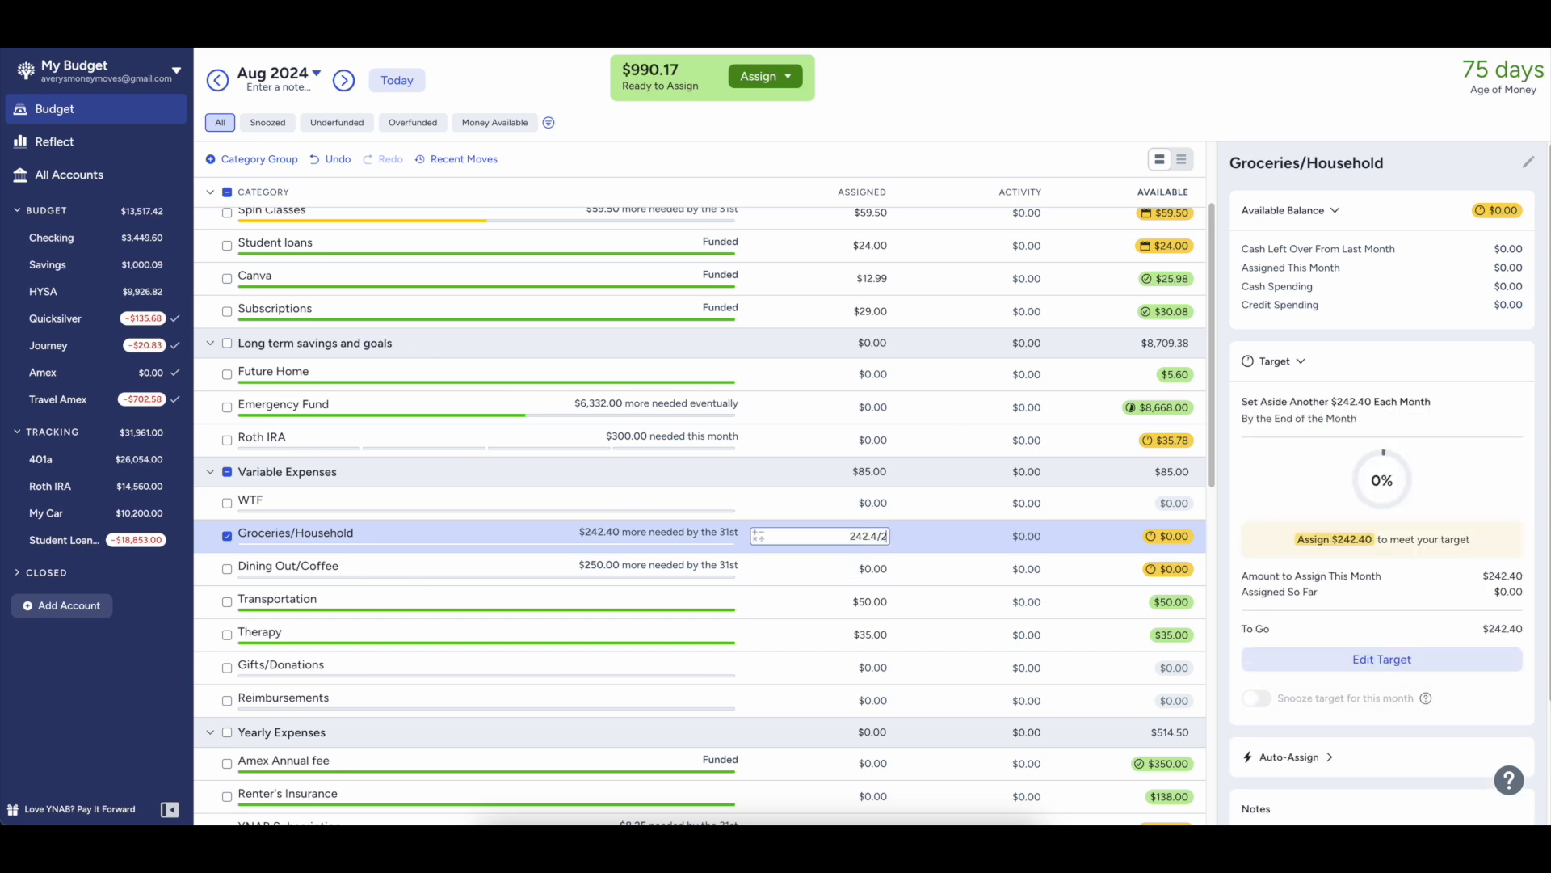
{"action": "key", "text": "Return"}
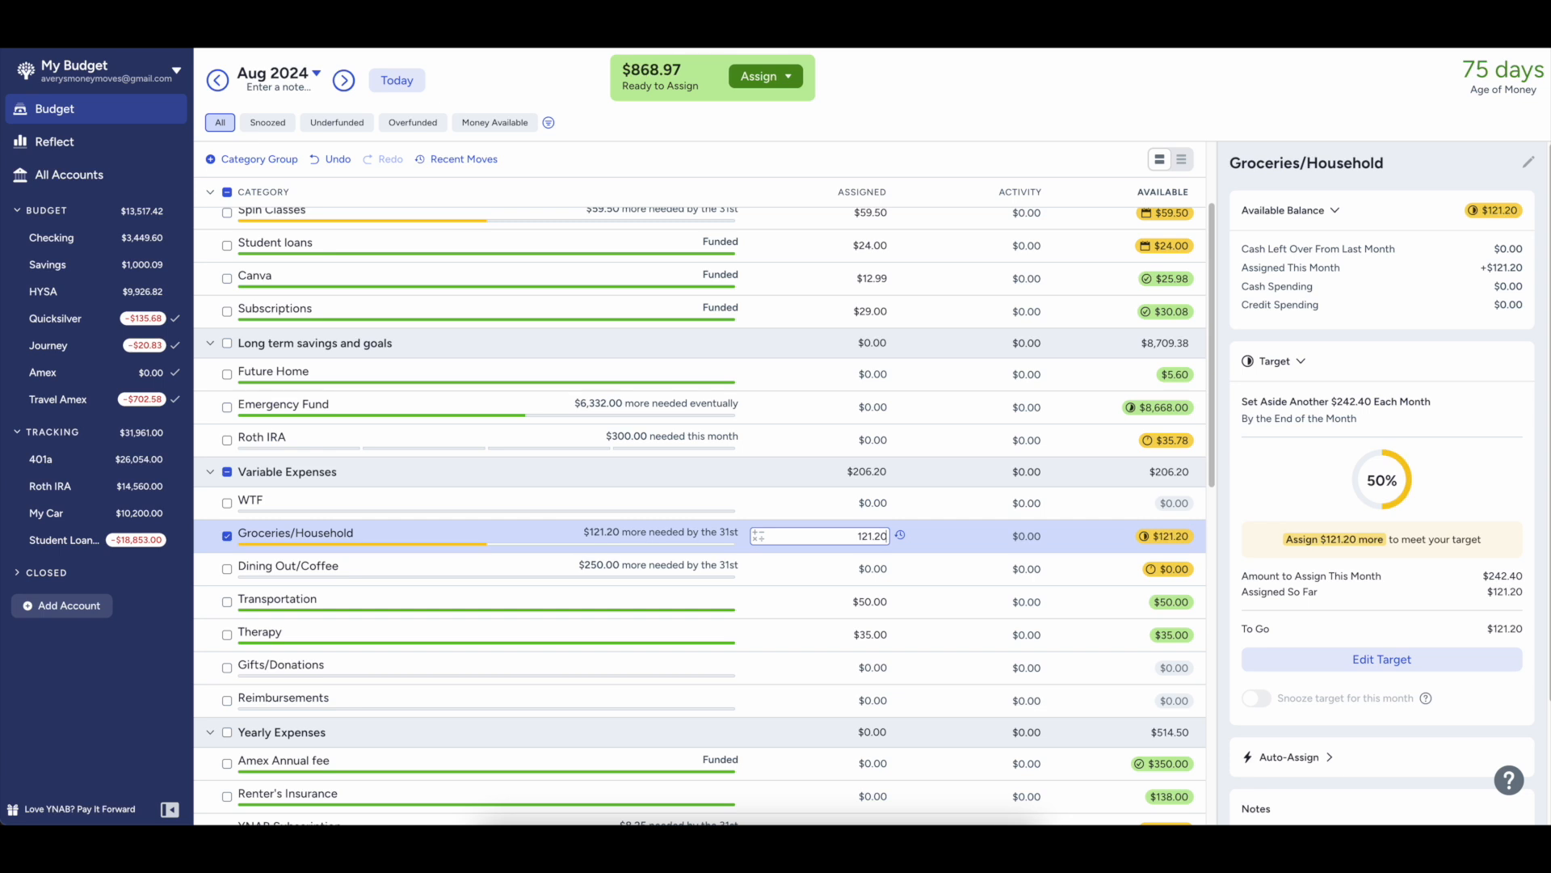
{"action": "left_click", "coordinate": [228, 537]}
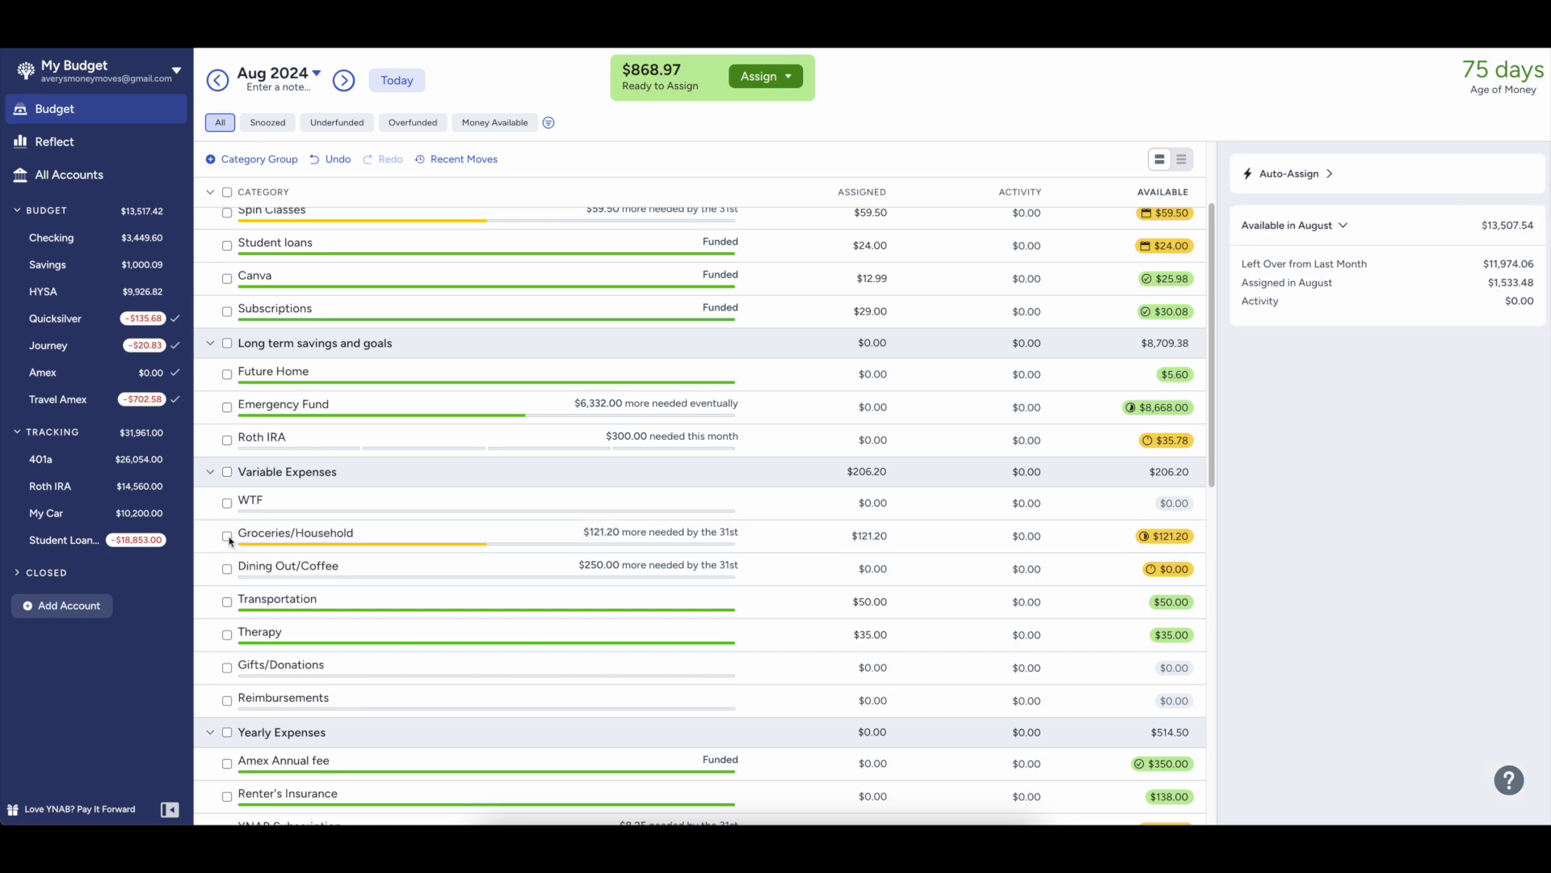
- Try adding a Dining Out Events category under Variable Expenses, and delete it
{"action": "left_click", "coordinate": [844, 572]}
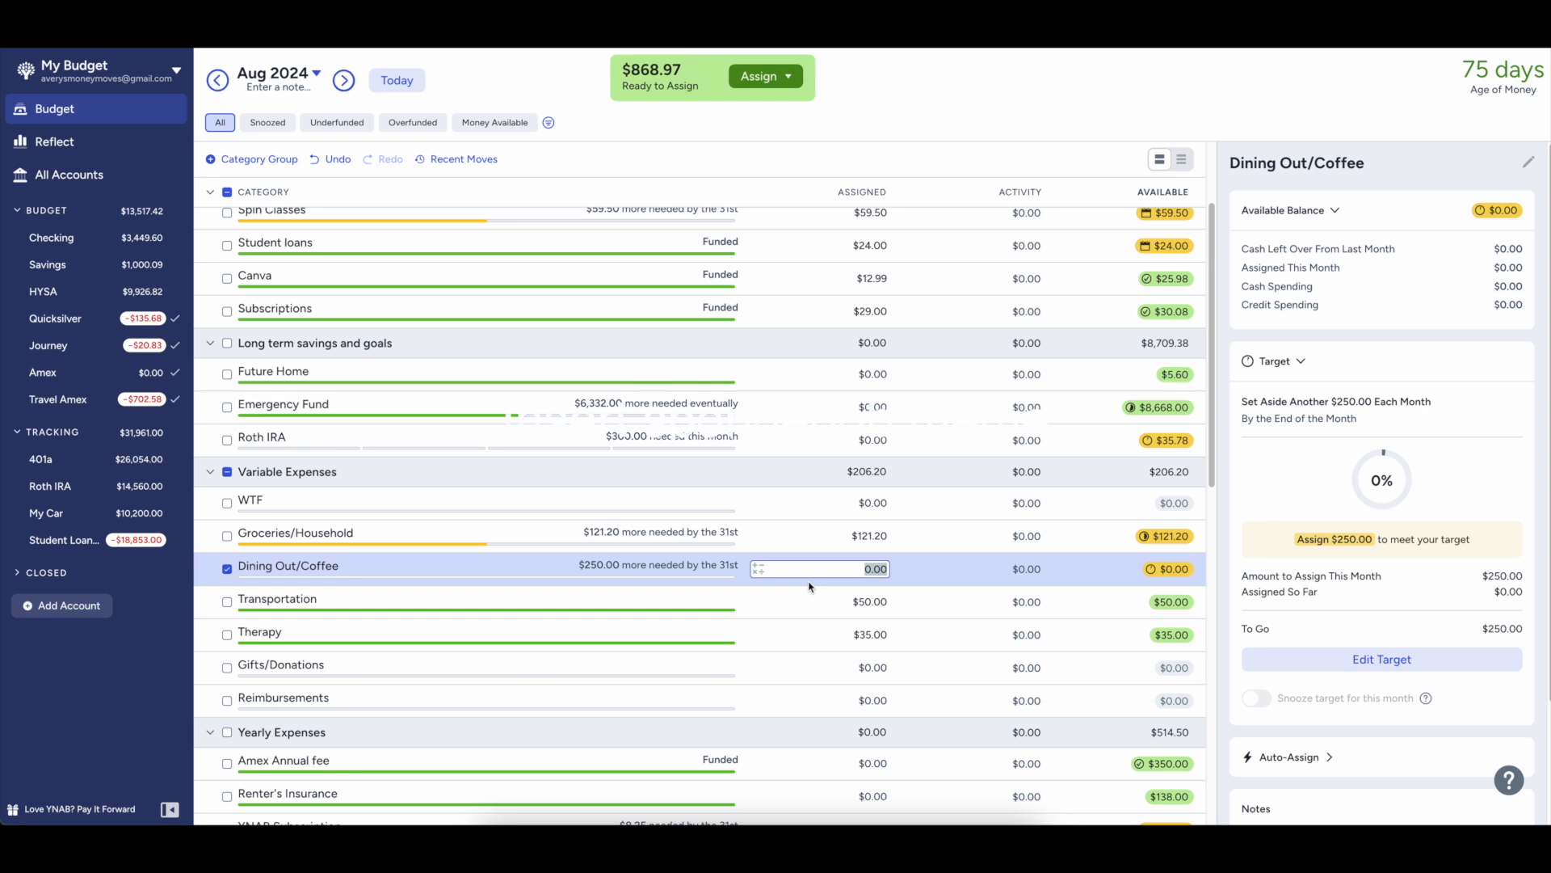
{"action": "left_click", "coordinate": [227, 569]}
{"action": "left_click", "coordinate": [349, 473]}
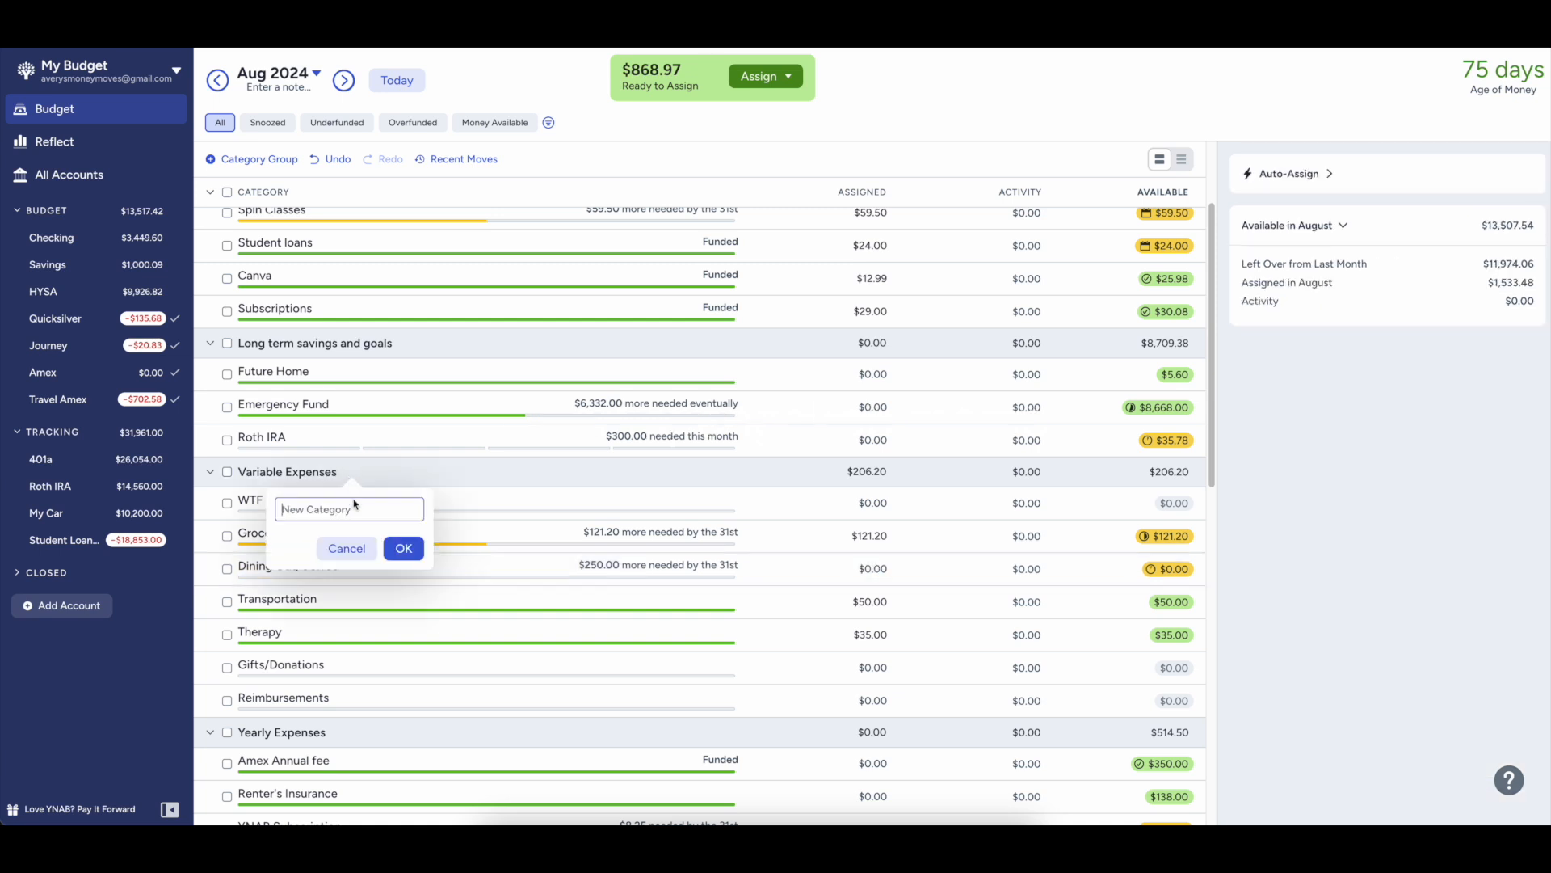
{"action": "type", "text": "Dining Out Events"}
{"action": "key", "text": "Return"}
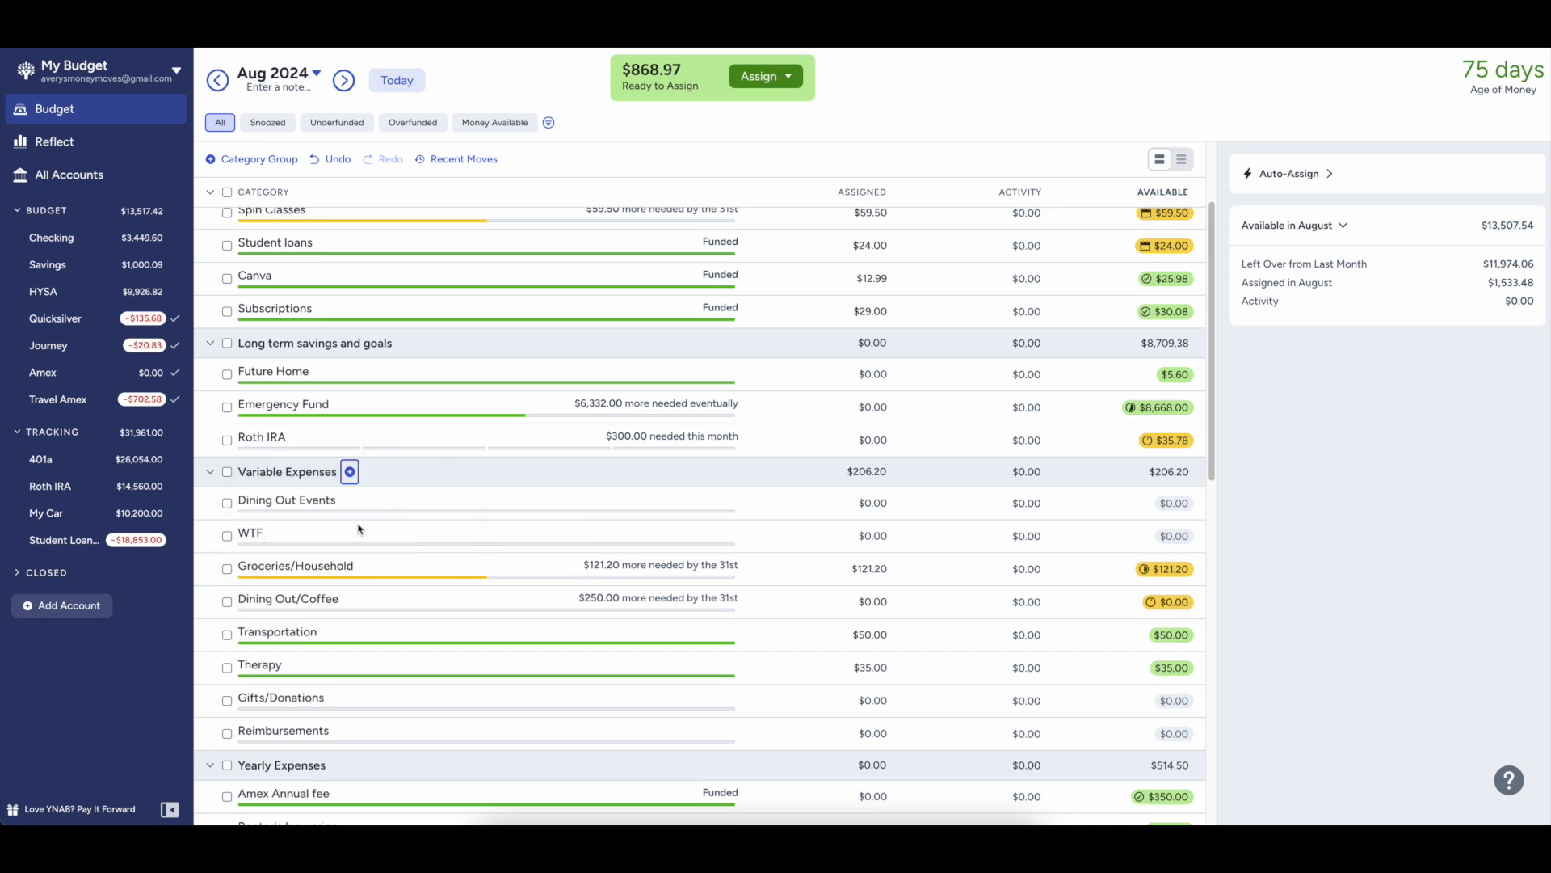
{"action": "left_click", "coordinate": [298, 502]}
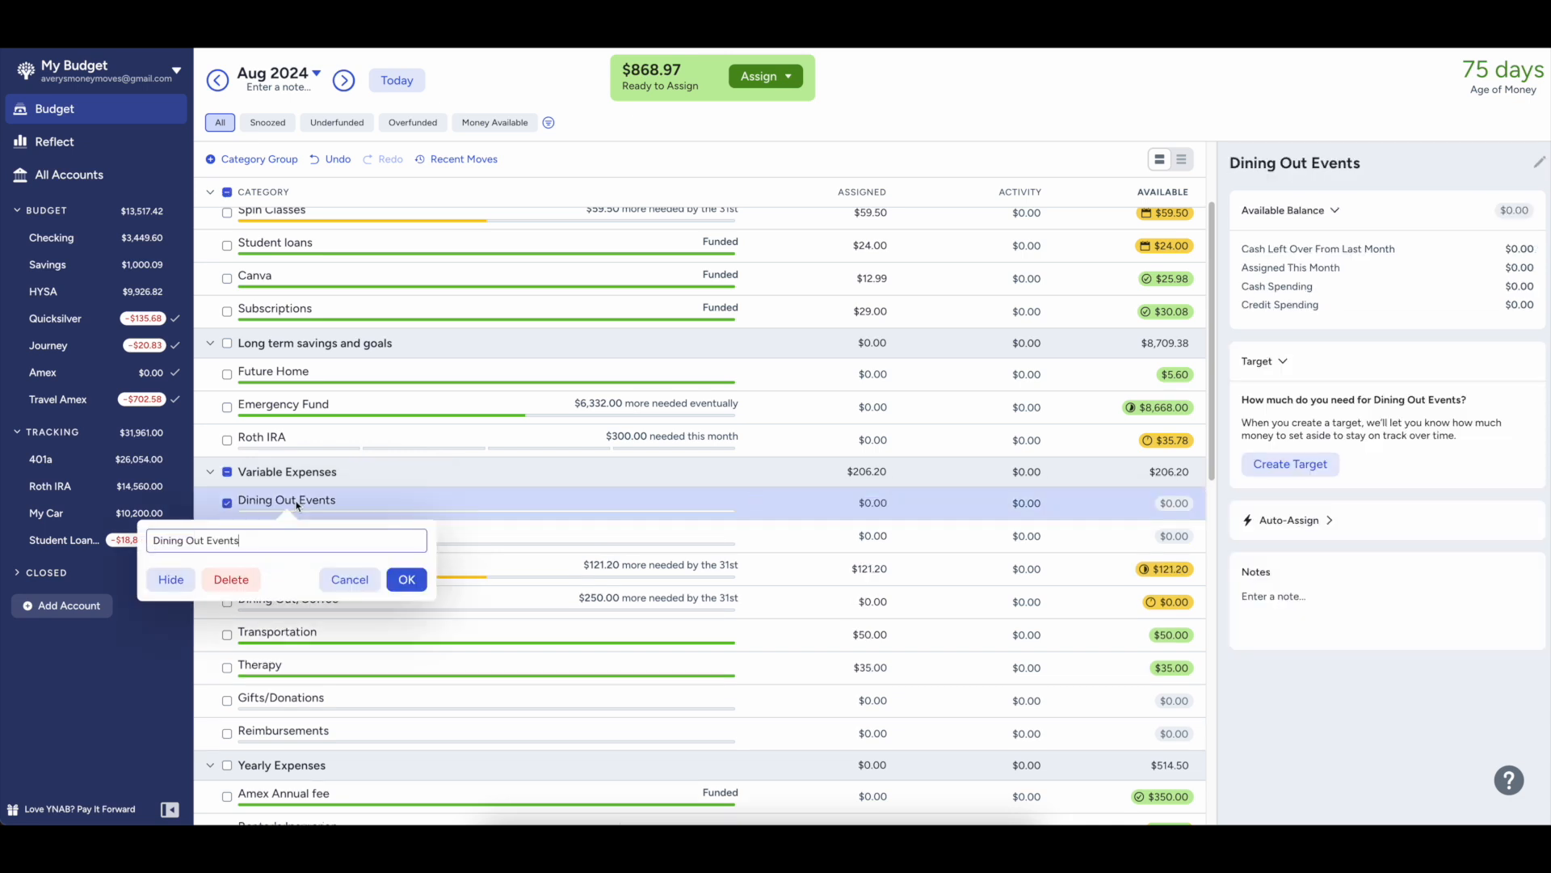
{"action": "left_click", "coordinate": [231, 579]}
- Create a new category group named Dining Out Events
{"action": "left_click", "coordinate": [289, 160]}
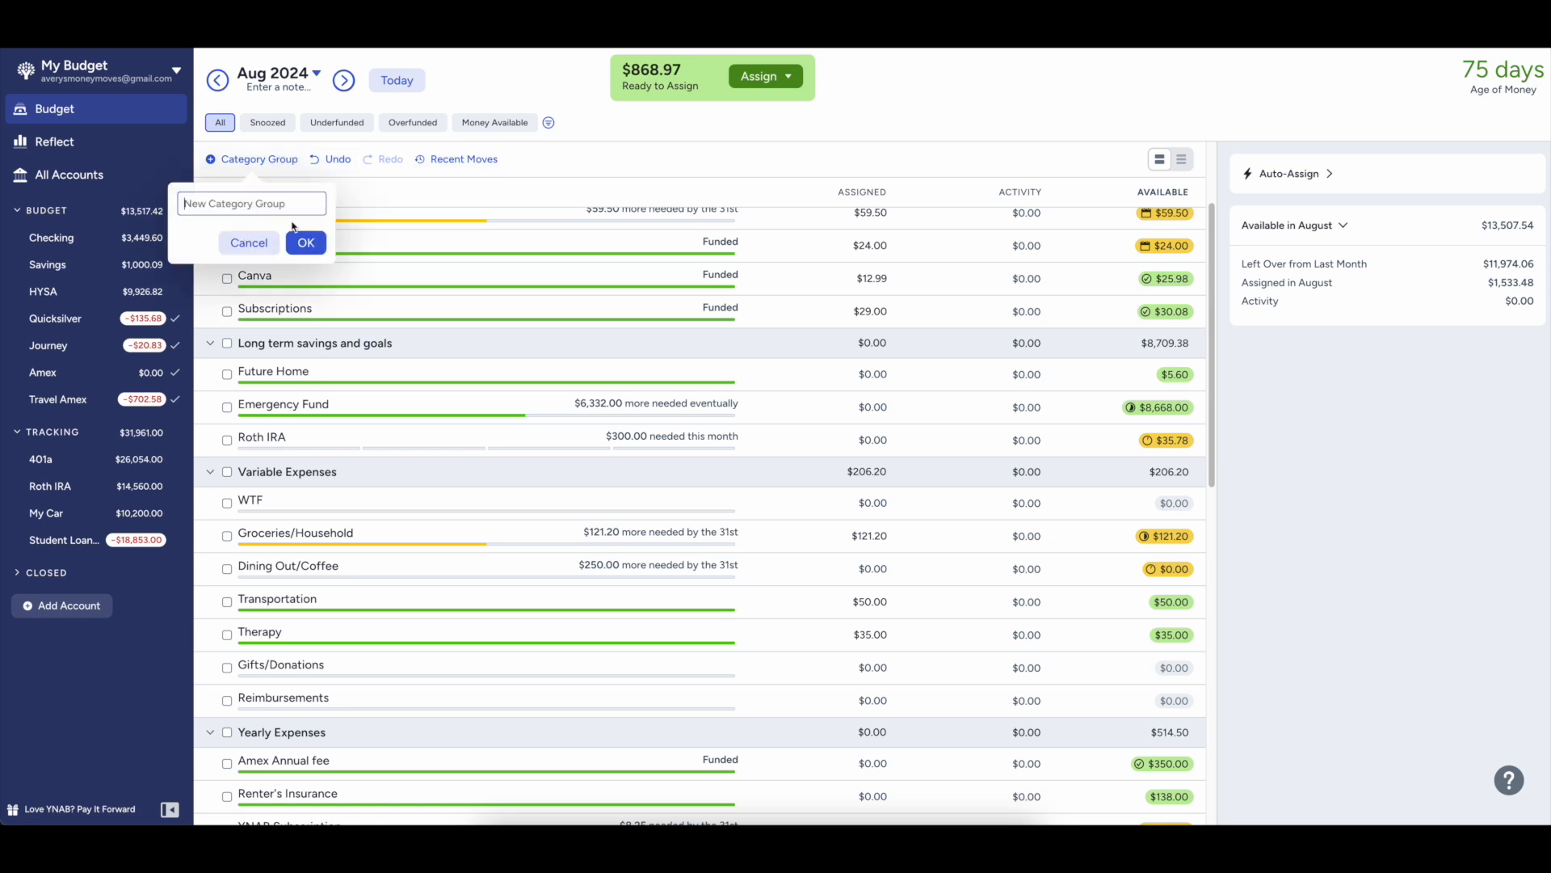
{"action": "type", "text": "Dining Out Events"}
{"action": "key", "text": "Return"}
{"action": "left_click", "coordinate": [296, 225]}
{"action": "left_click", "coordinate": [284, 225]}
{"action": "left_click", "coordinate": [283, 224]}
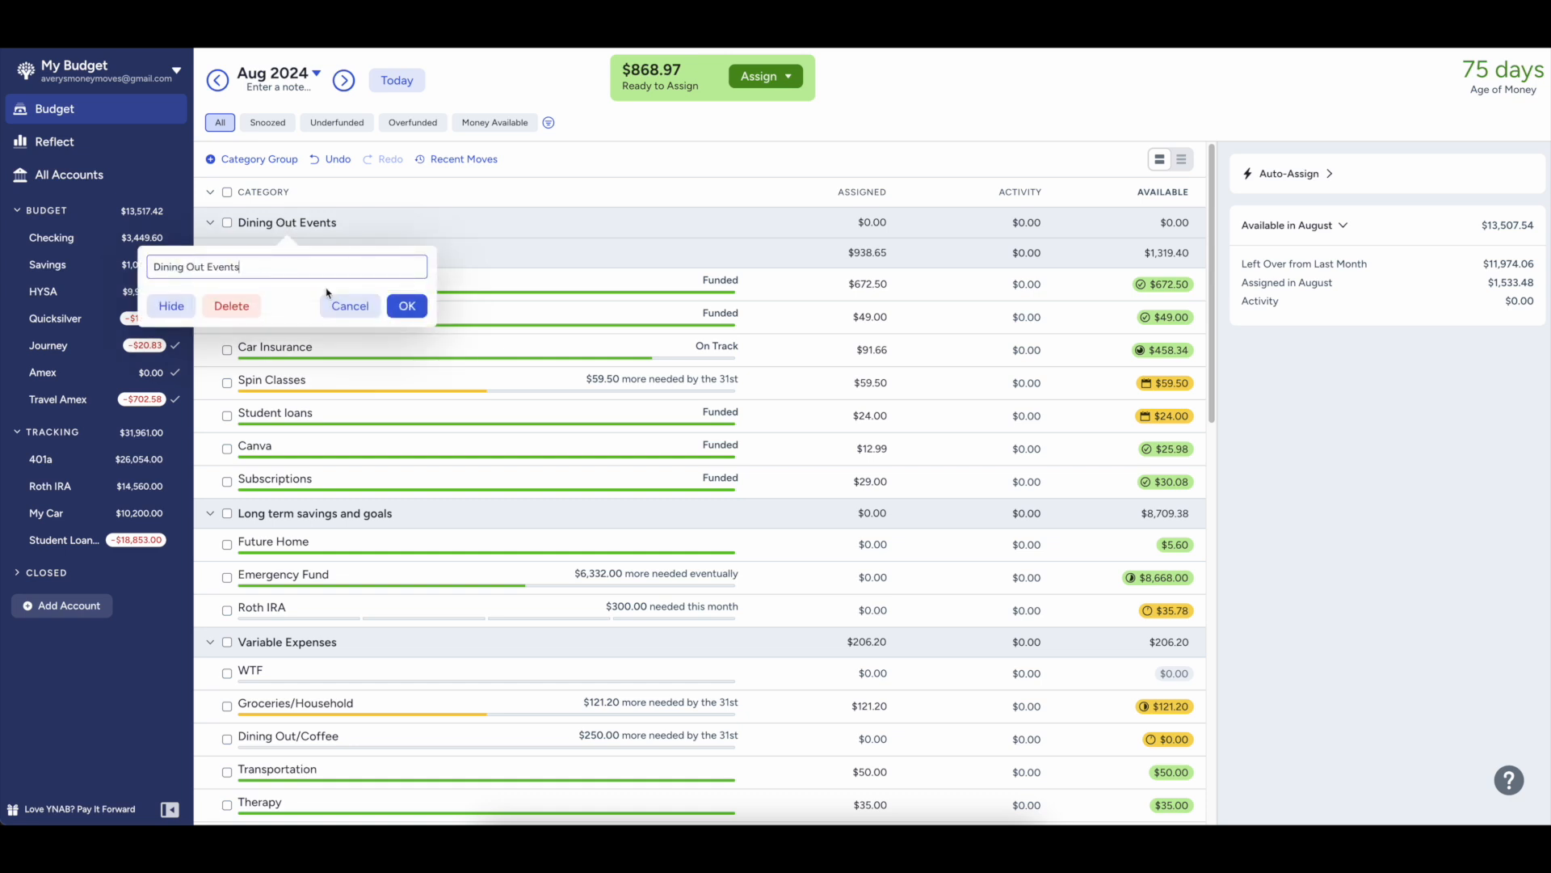
{"action": "left_click", "coordinate": [350, 305]}
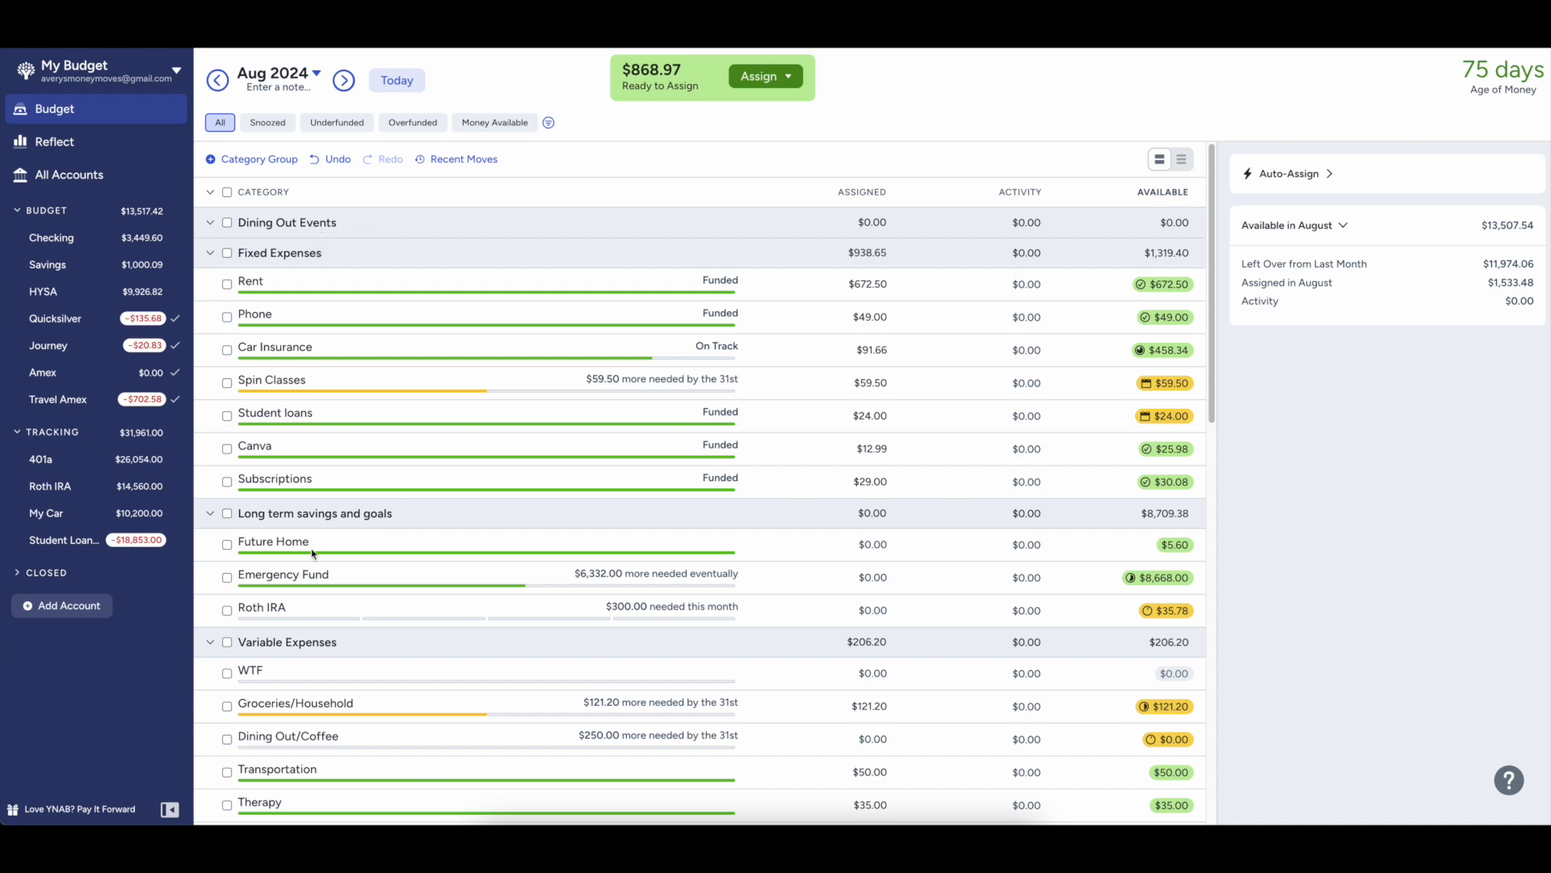
- Rename the Dining Out Events category group as Social Obligations
{"action": "scroll", "coordinate": [361, 670], "scroll_direction": "down", "scroll_amount": 3}
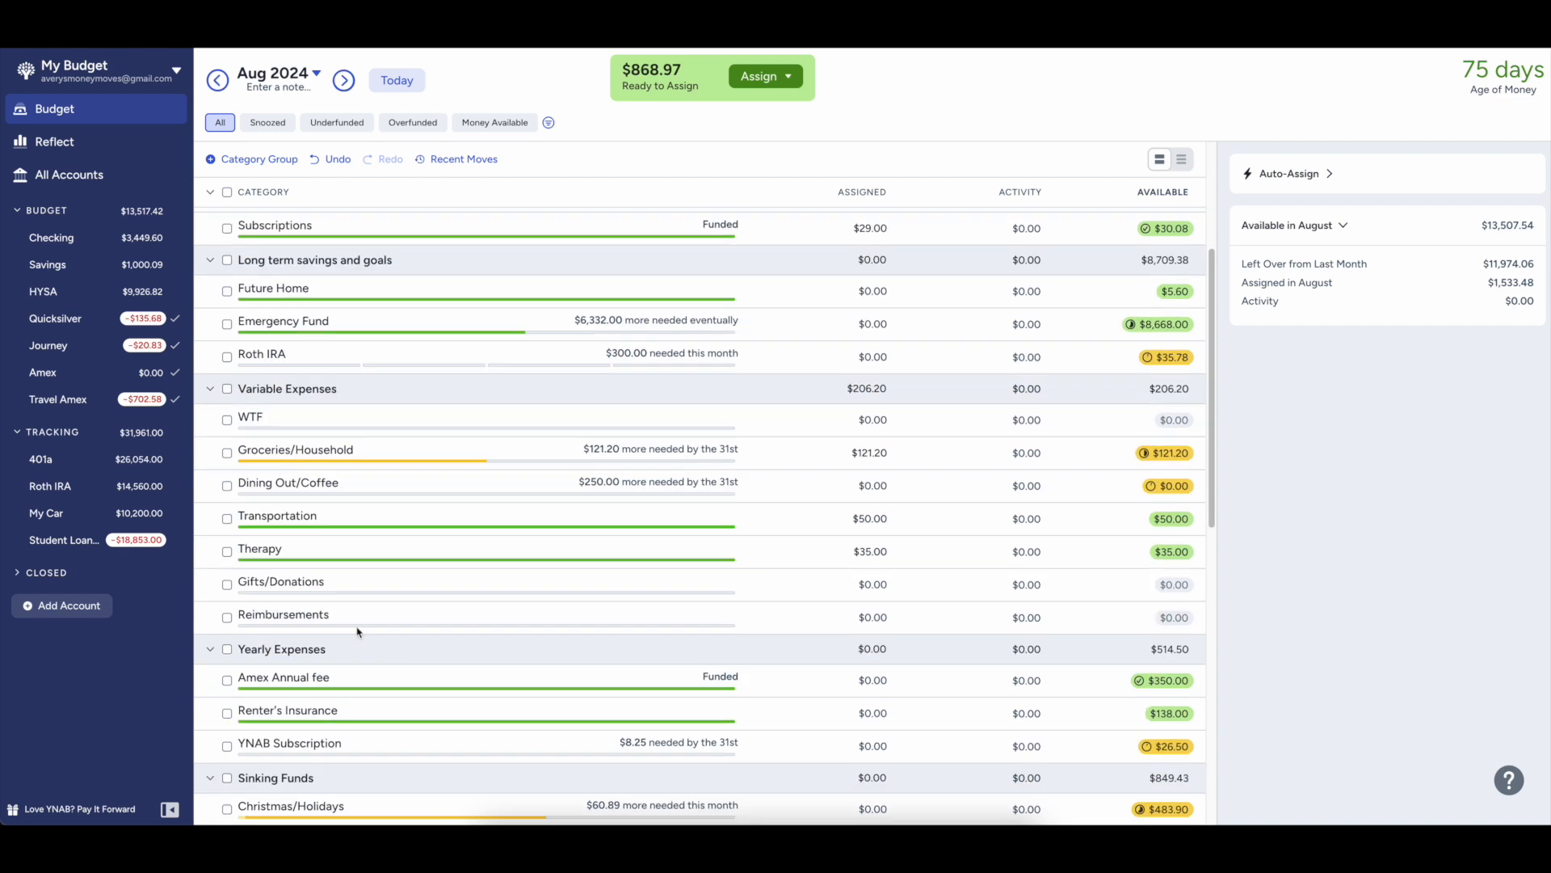
{"action": "scroll", "coordinate": [373, 679], "scroll_direction": "down", "scroll_amount": 1}
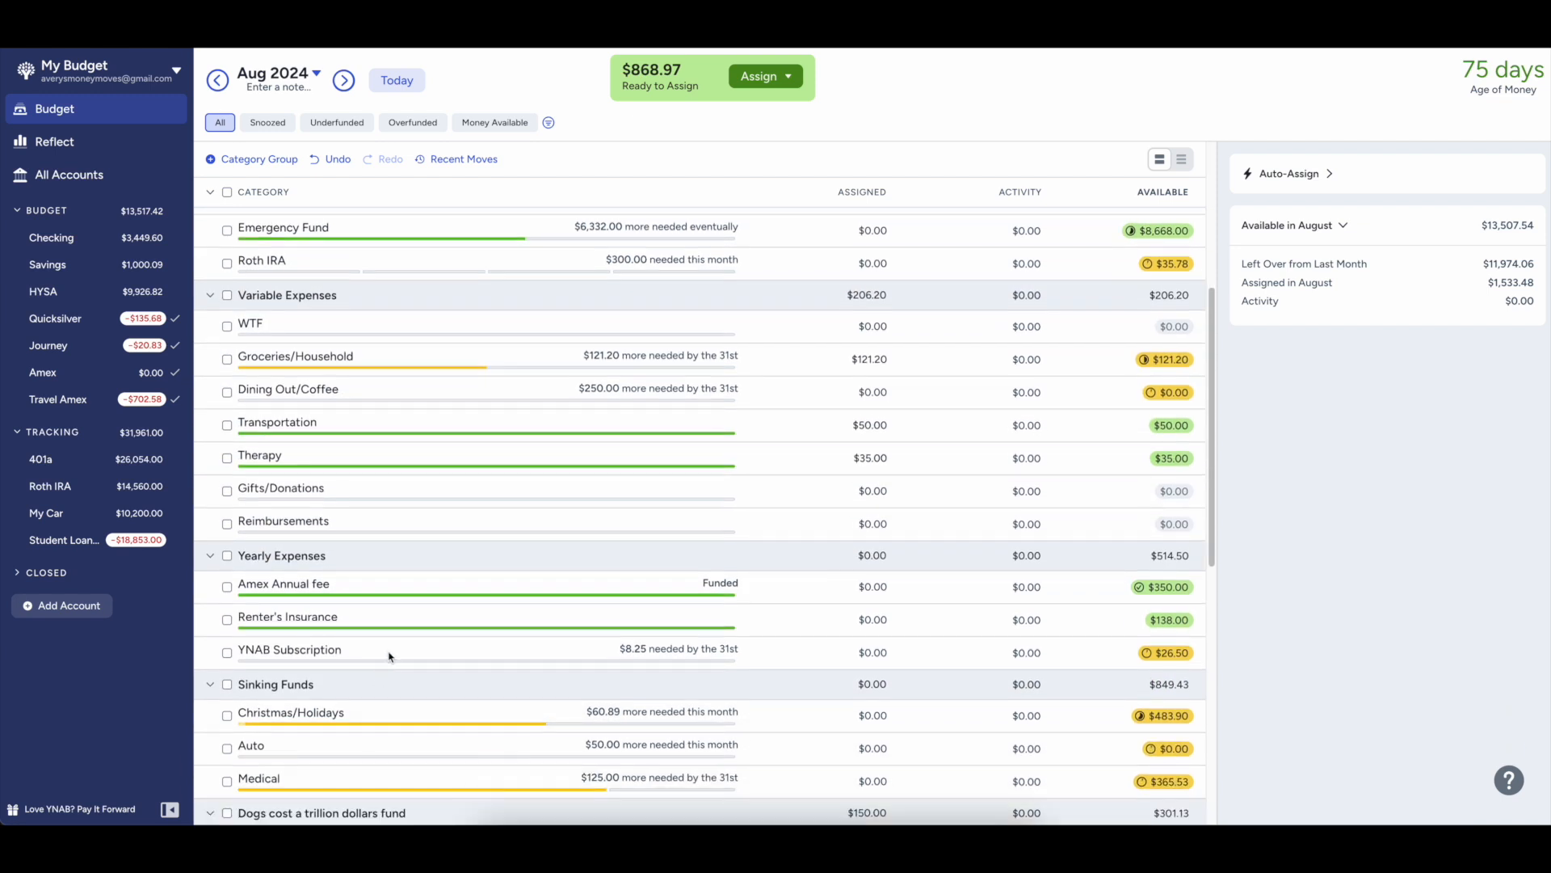
{"action": "scroll", "coordinate": [426, 572], "scroll_direction": "up", "scroll_amount": 5}
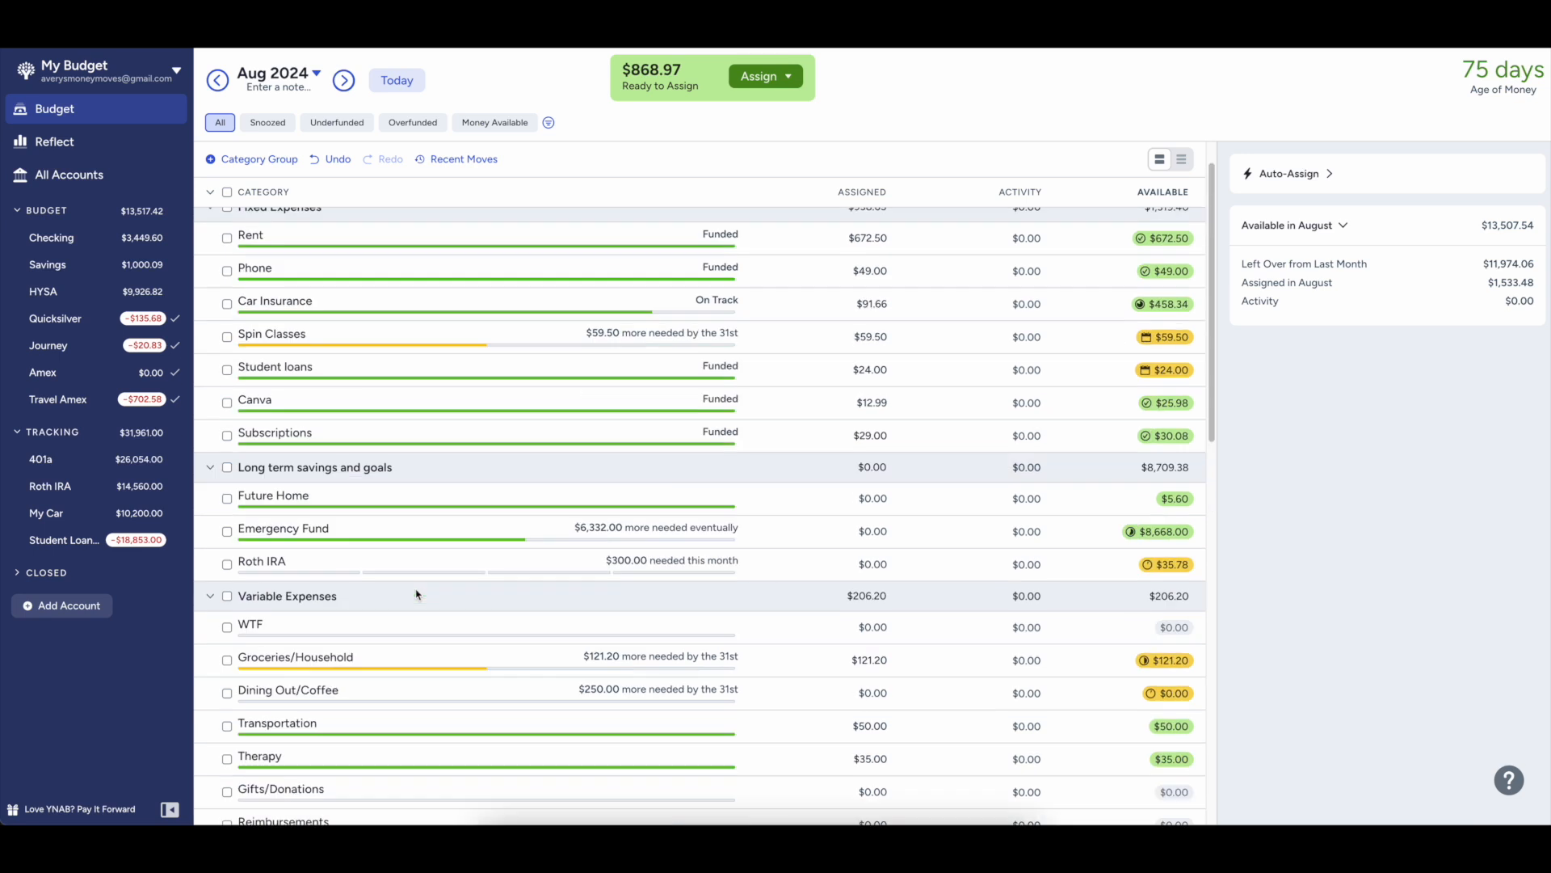
{"action": "left_click", "coordinate": [286, 223]}
{"action": "type", "text": "x"}
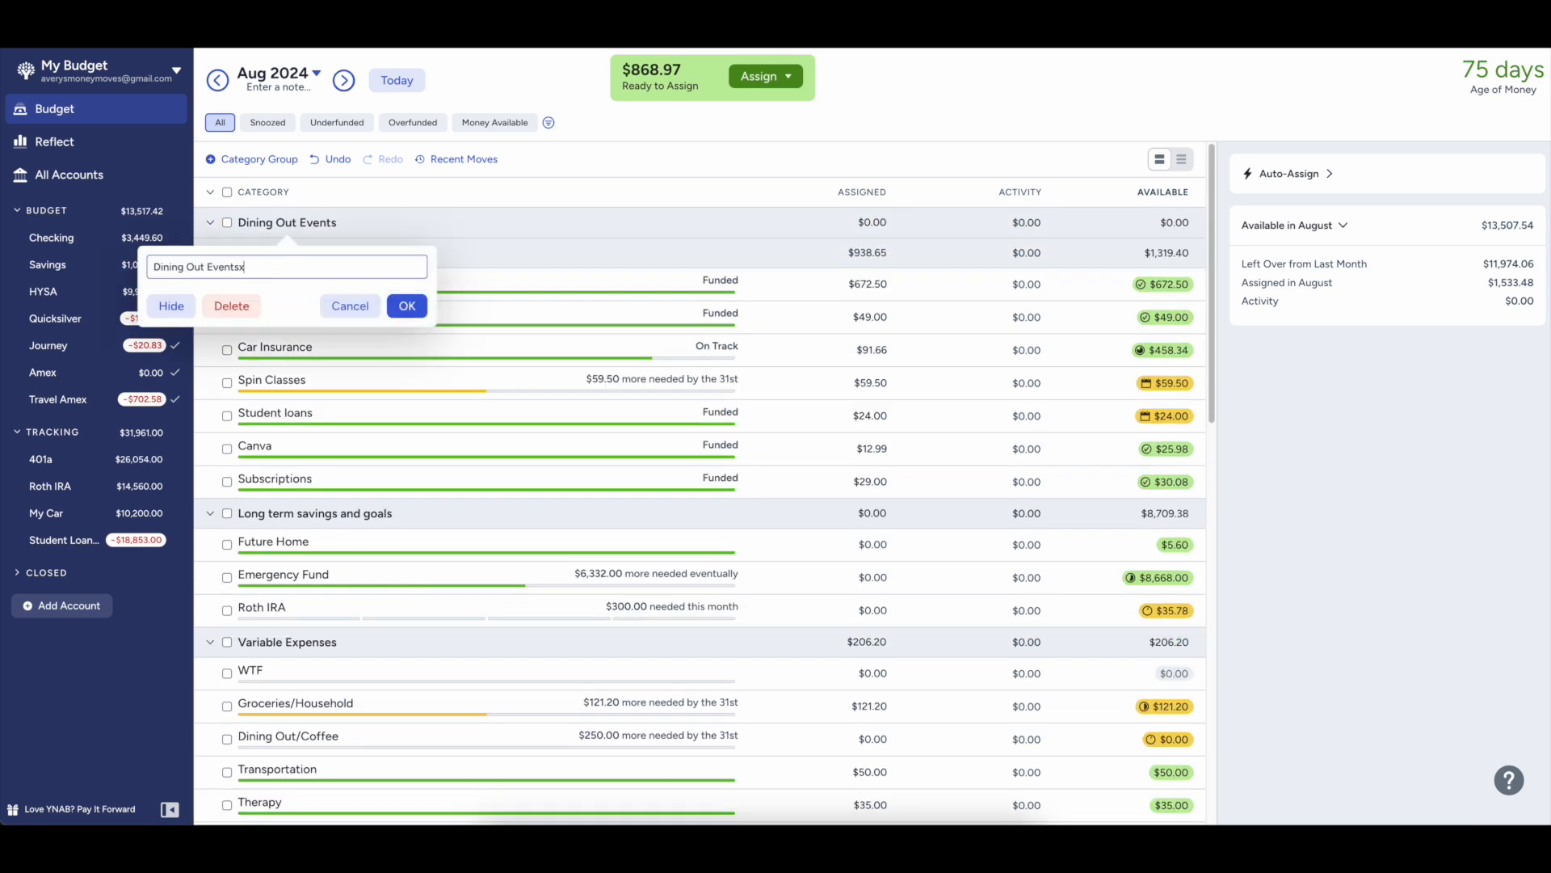
{"action": "key", "text": "ctrl+a"}
{"action": "type", "text": "Social Obligations"}
{"action": "key", "text": "Return"}
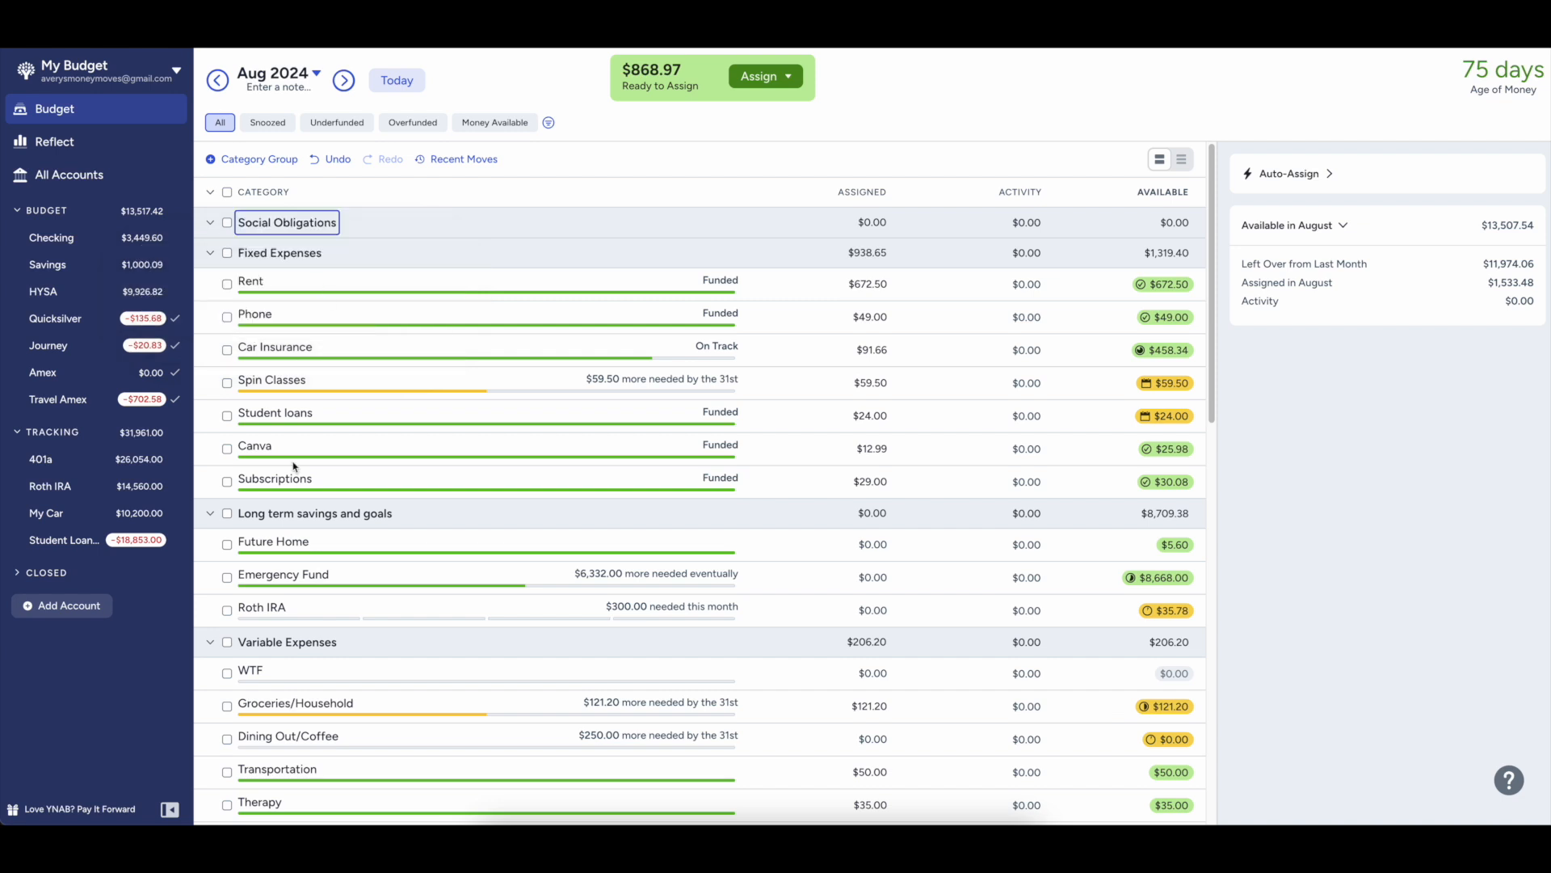
- Move the Dining Out/Coffee category from Variable Expenses into the Social Obligations group
{"action": "scroll", "coordinate": [295, 467], "scroll_direction": "down", "scroll_amount": 10}
{"action": "scroll", "coordinate": [312, 484], "scroll_direction": "up", "scroll_amount": 10}
{"action": "left_click", "coordinate": [301, 743]}
{"action": "left_click_drag", "start_coordinate": [300, 745], "coordinate": [327, 252]}
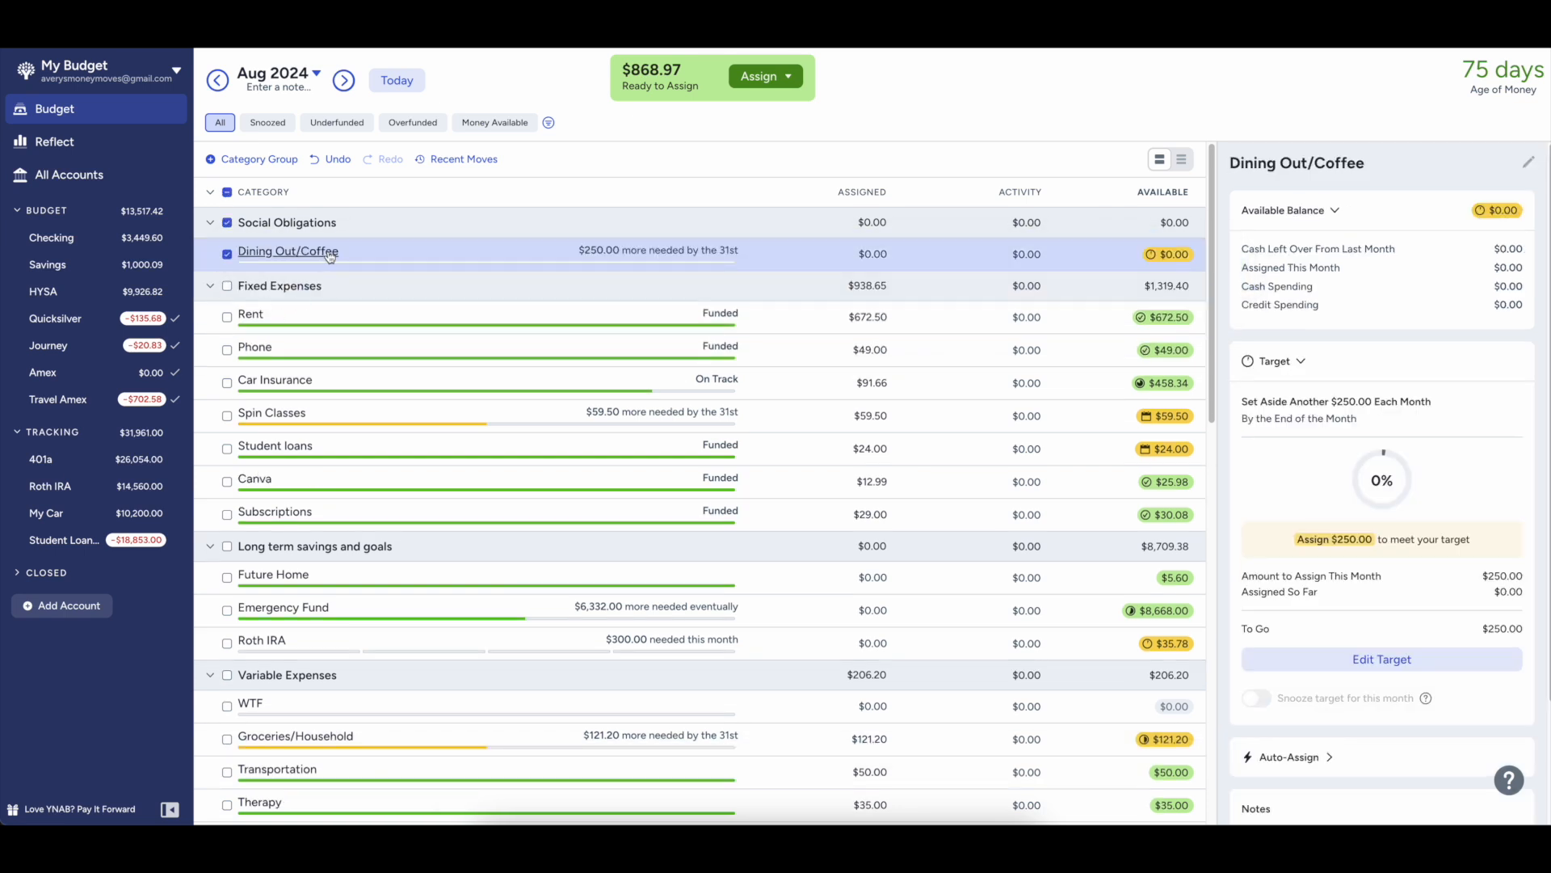
- Add a category named Baseball Game #1 to the Social Obligations group
{"action": "left_click", "coordinate": [349, 223]}
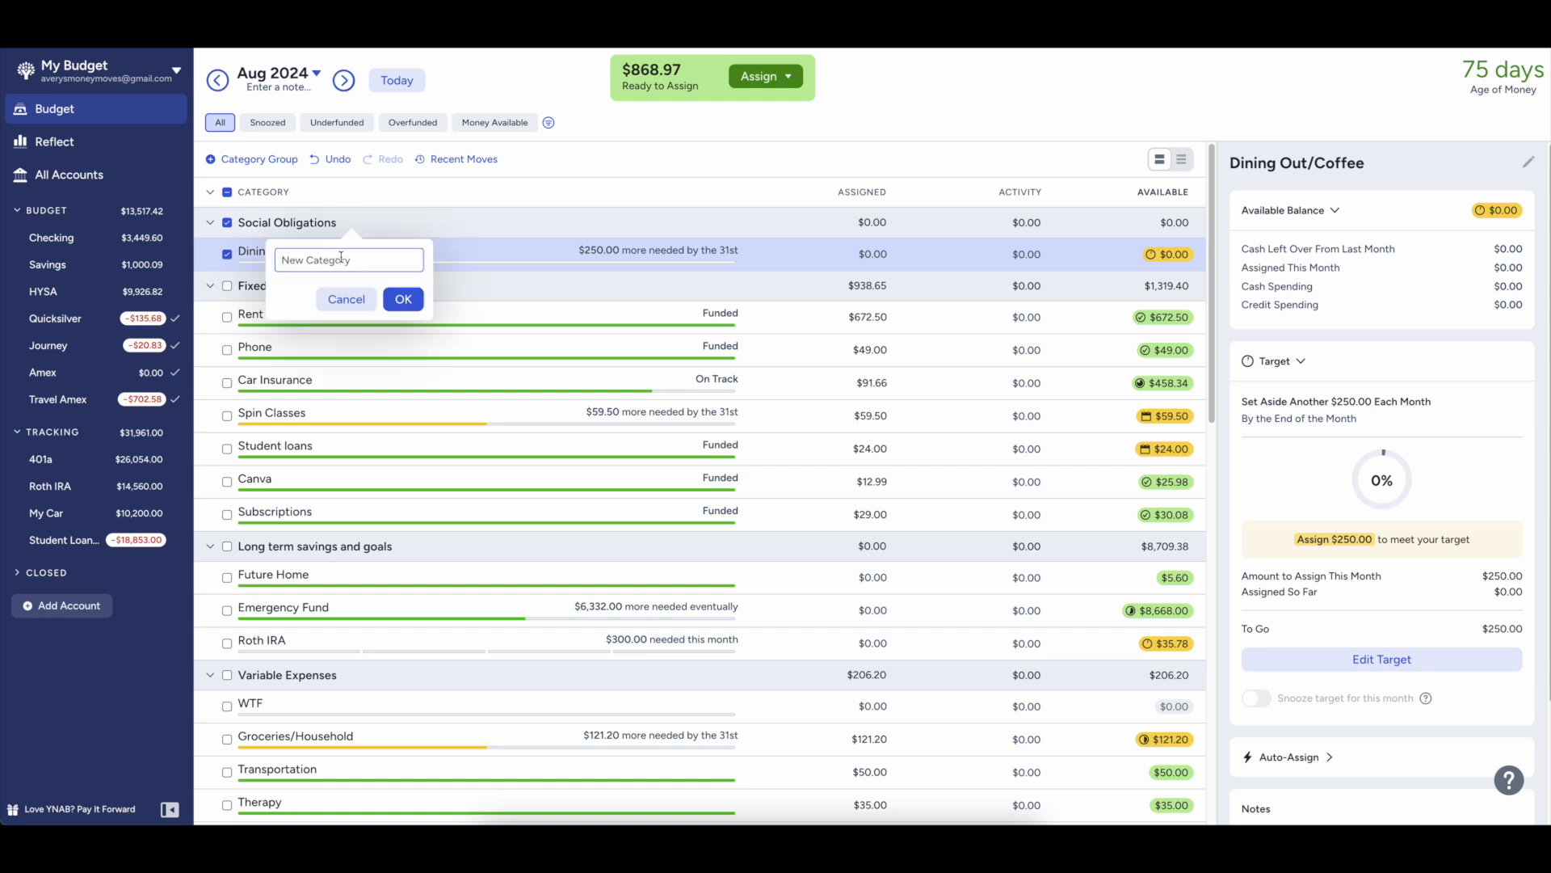
{"action": "type", "text": "Baseball Game #1"}
{"action": "key", "text": "Return"}
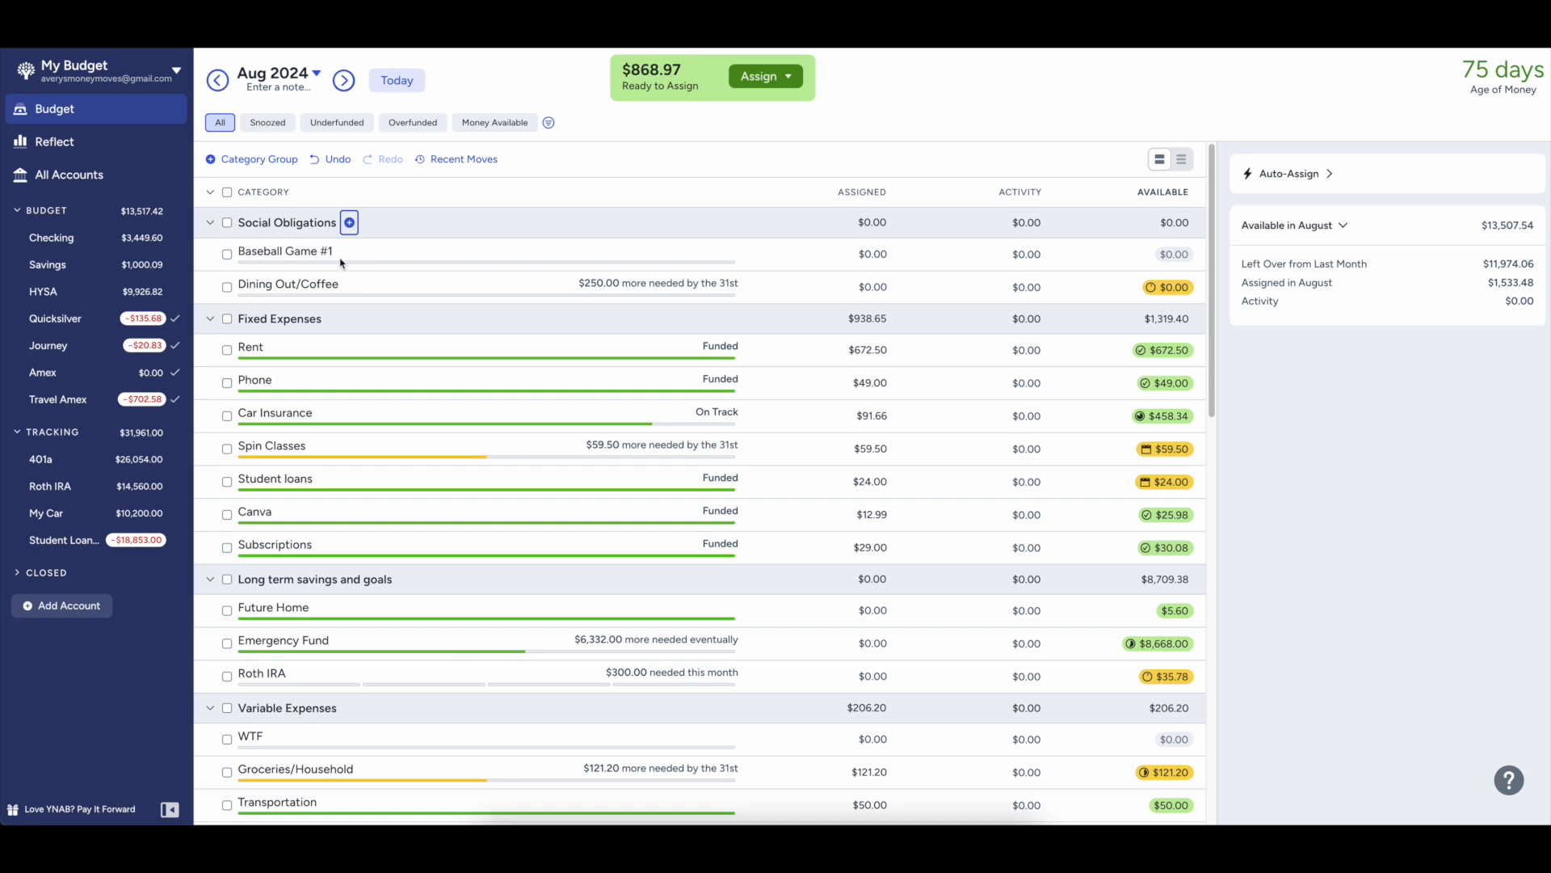
- Create a monthly target of $35 for the Baseball Game #1 category and save it
{"action": "left_click", "coordinate": [316, 253]}
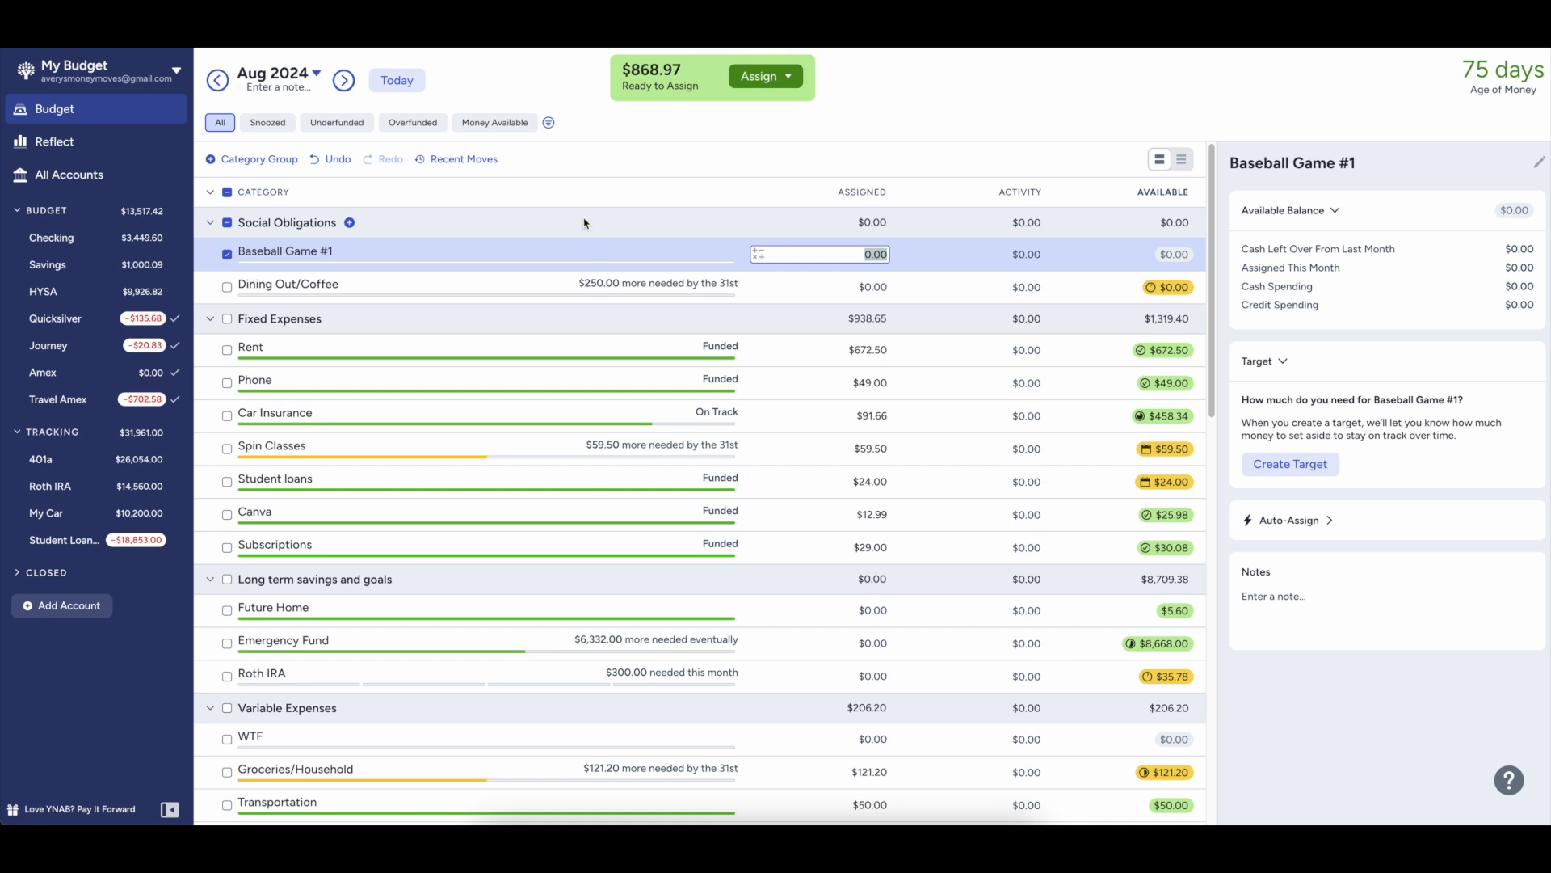
{"action": "type", "text": "35"}
{"action": "key", "text": "Escape"}
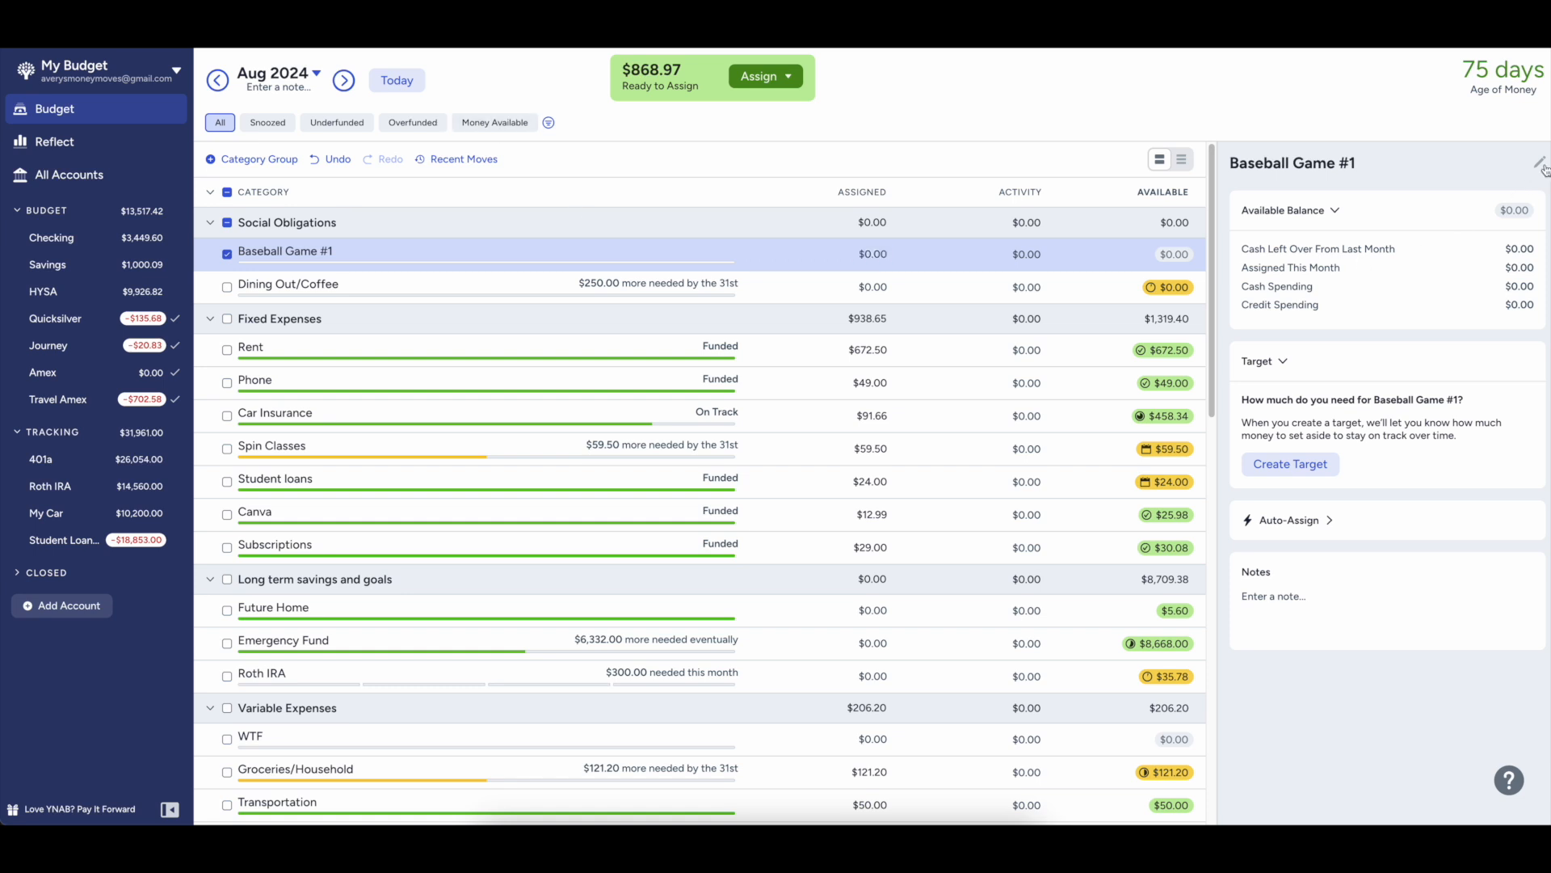
{"action": "left_click", "coordinate": [1540, 163]}
{"action": "left_click", "coordinate": [1344, 383]}
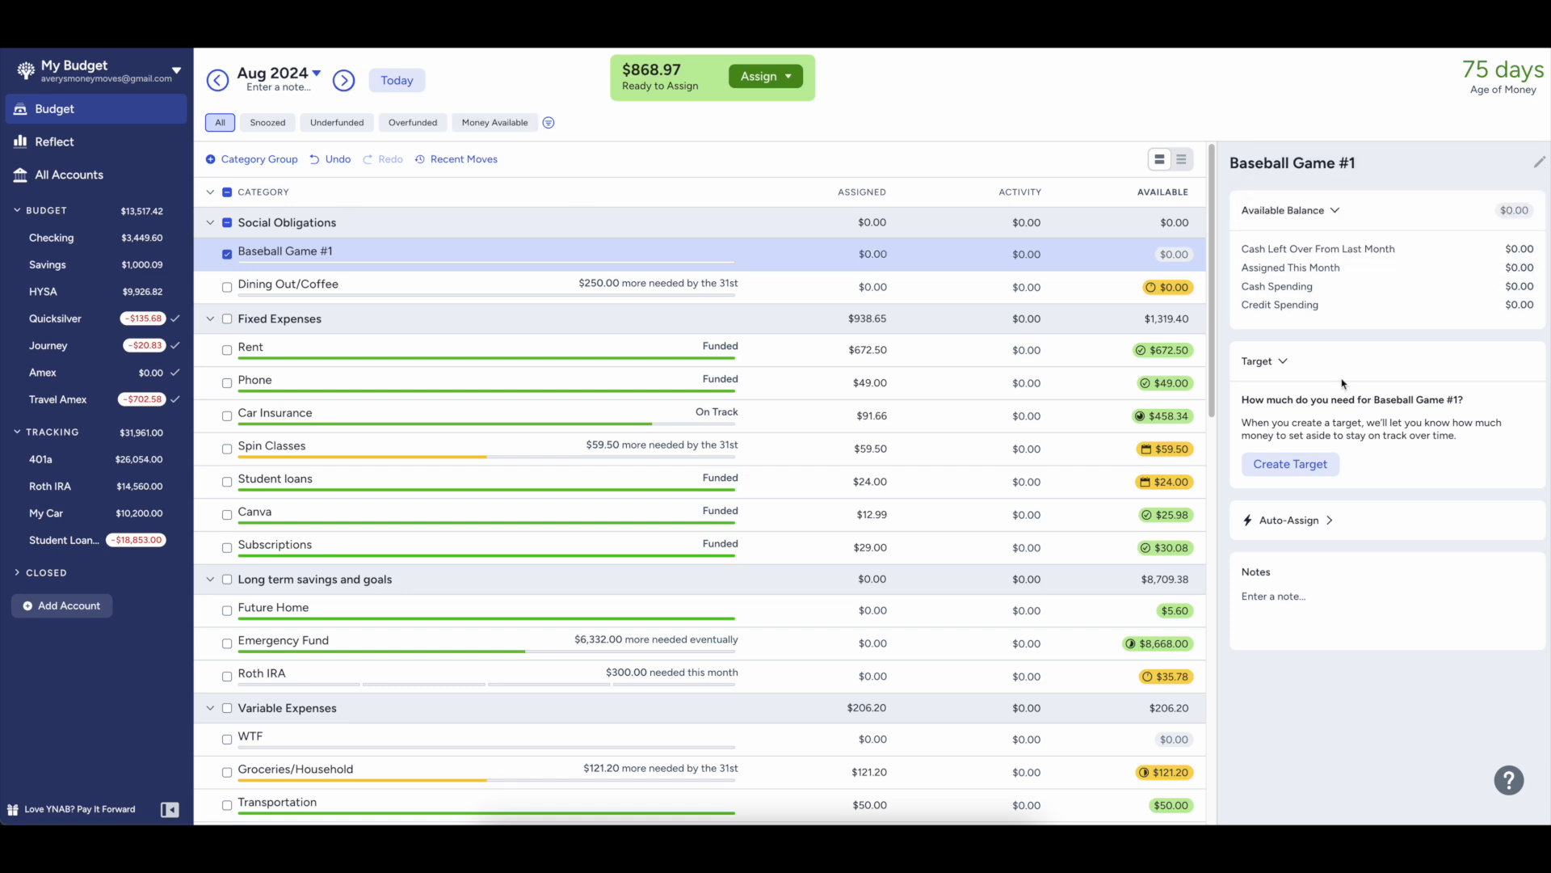
{"action": "left_click", "coordinate": [1278, 472]}
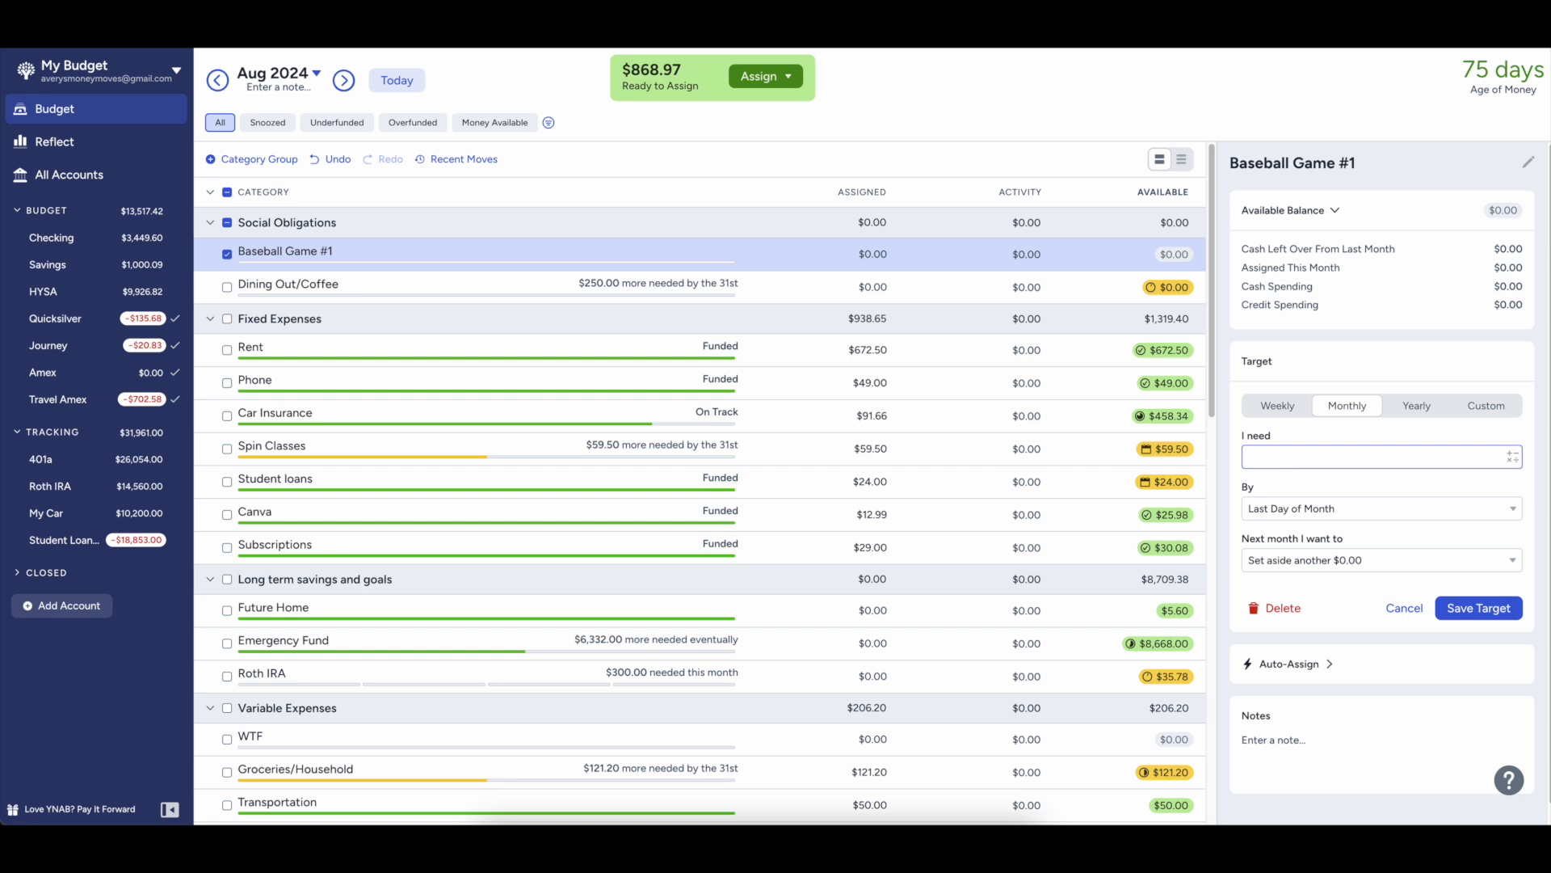
{"action": "type", "text": "35"}
{"action": "key", "text": "Return"}
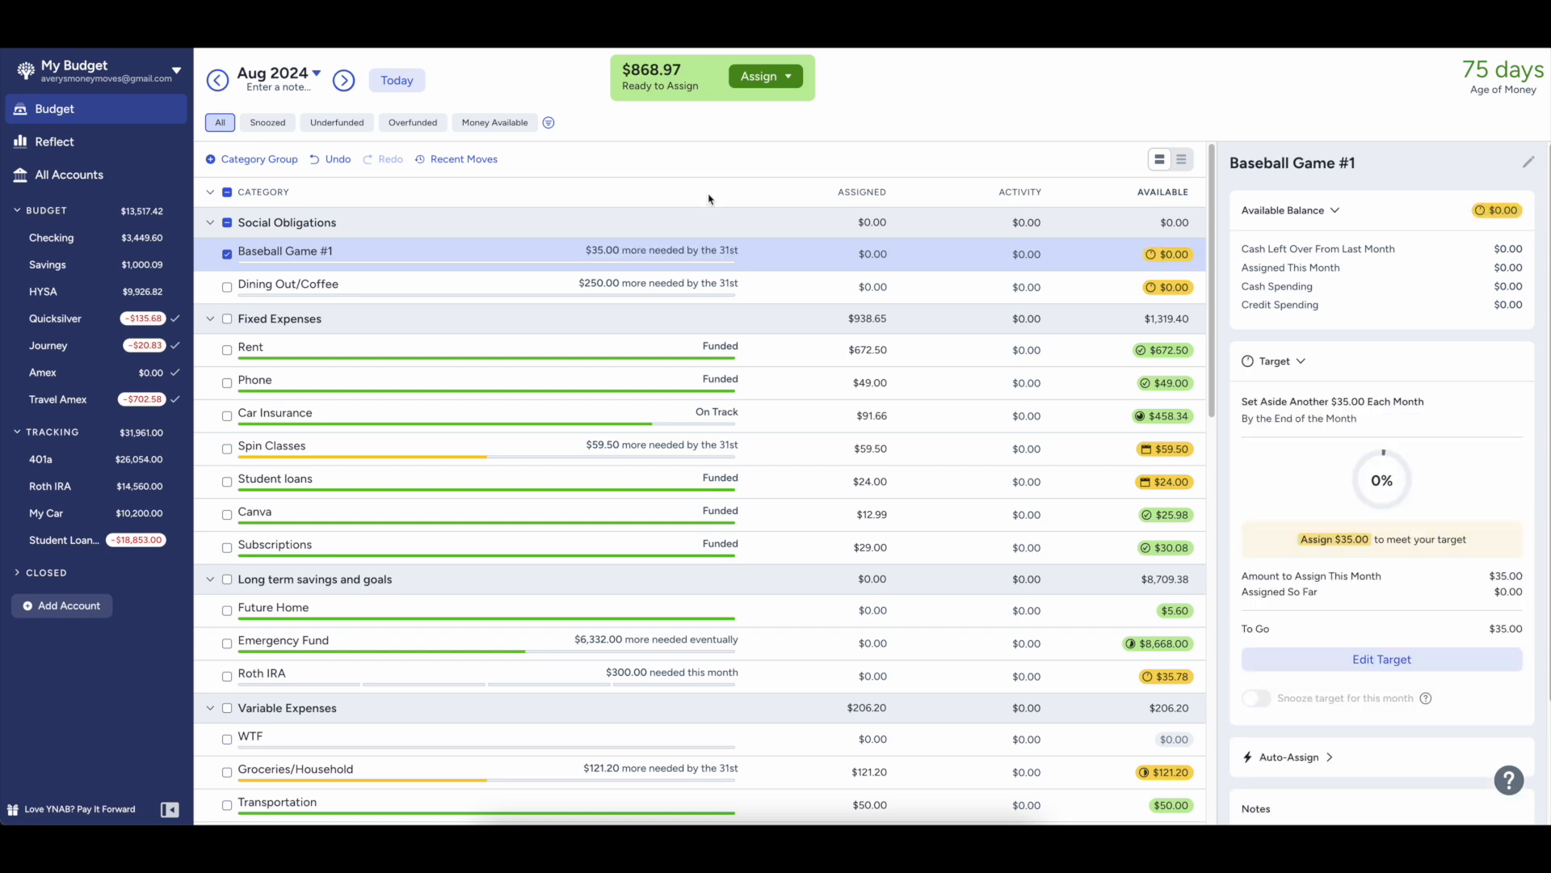
- Delete the target of the Dining Out/Coffee category and deselect the category
{"action": "left_click", "coordinate": [288, 287]}
{"action": "scroll", "coordinate": [1277, 677], "scroll_direction": "down", "scroll_amount": 2}
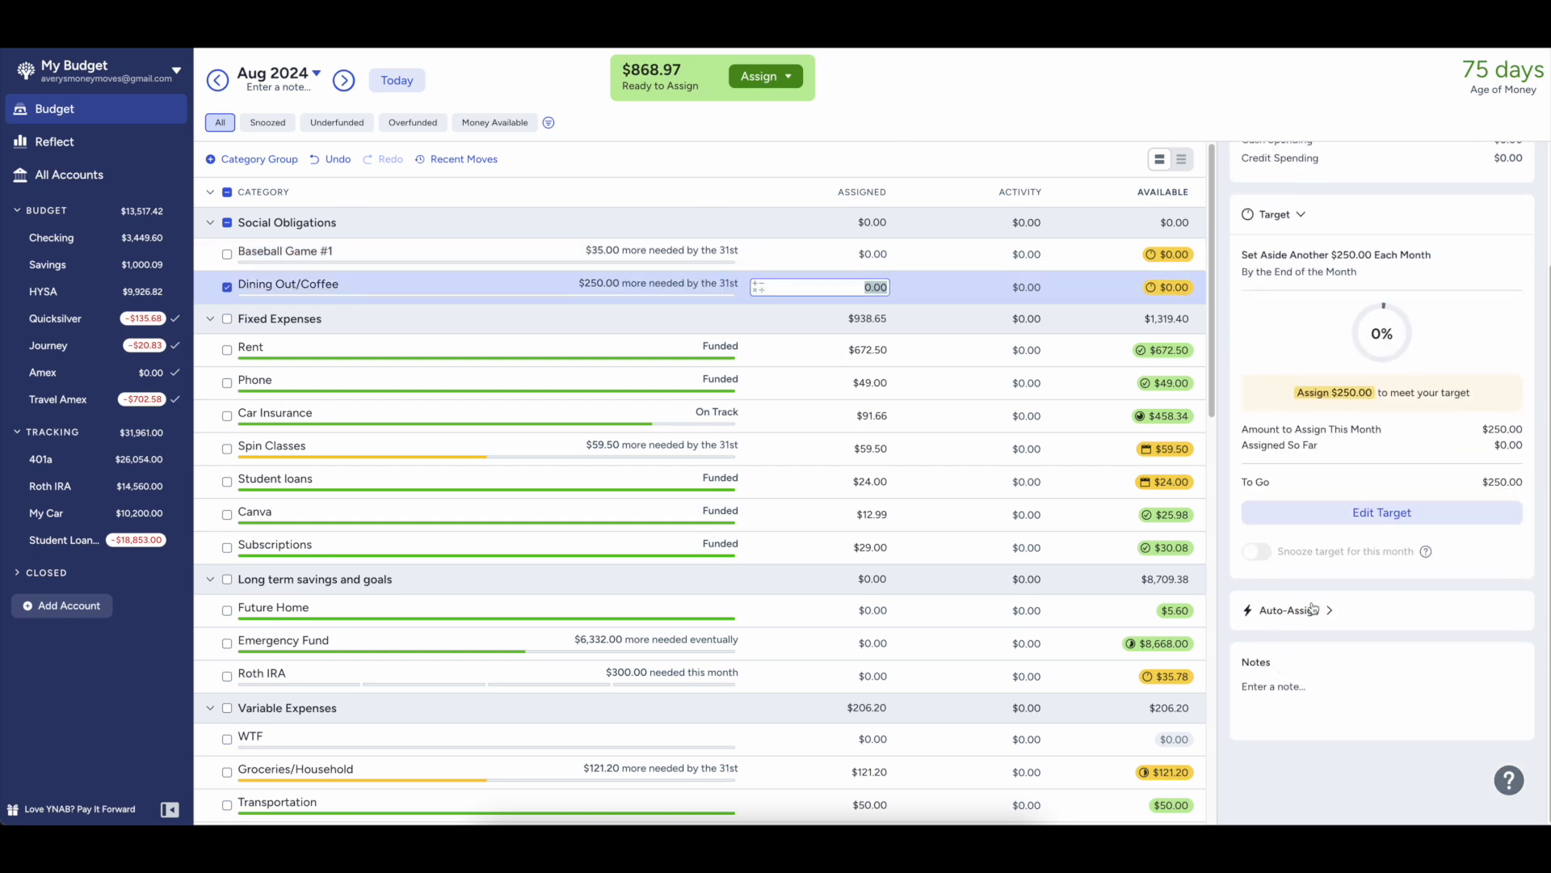
{"action": "left_click", "coordinate": [1328, 525]}
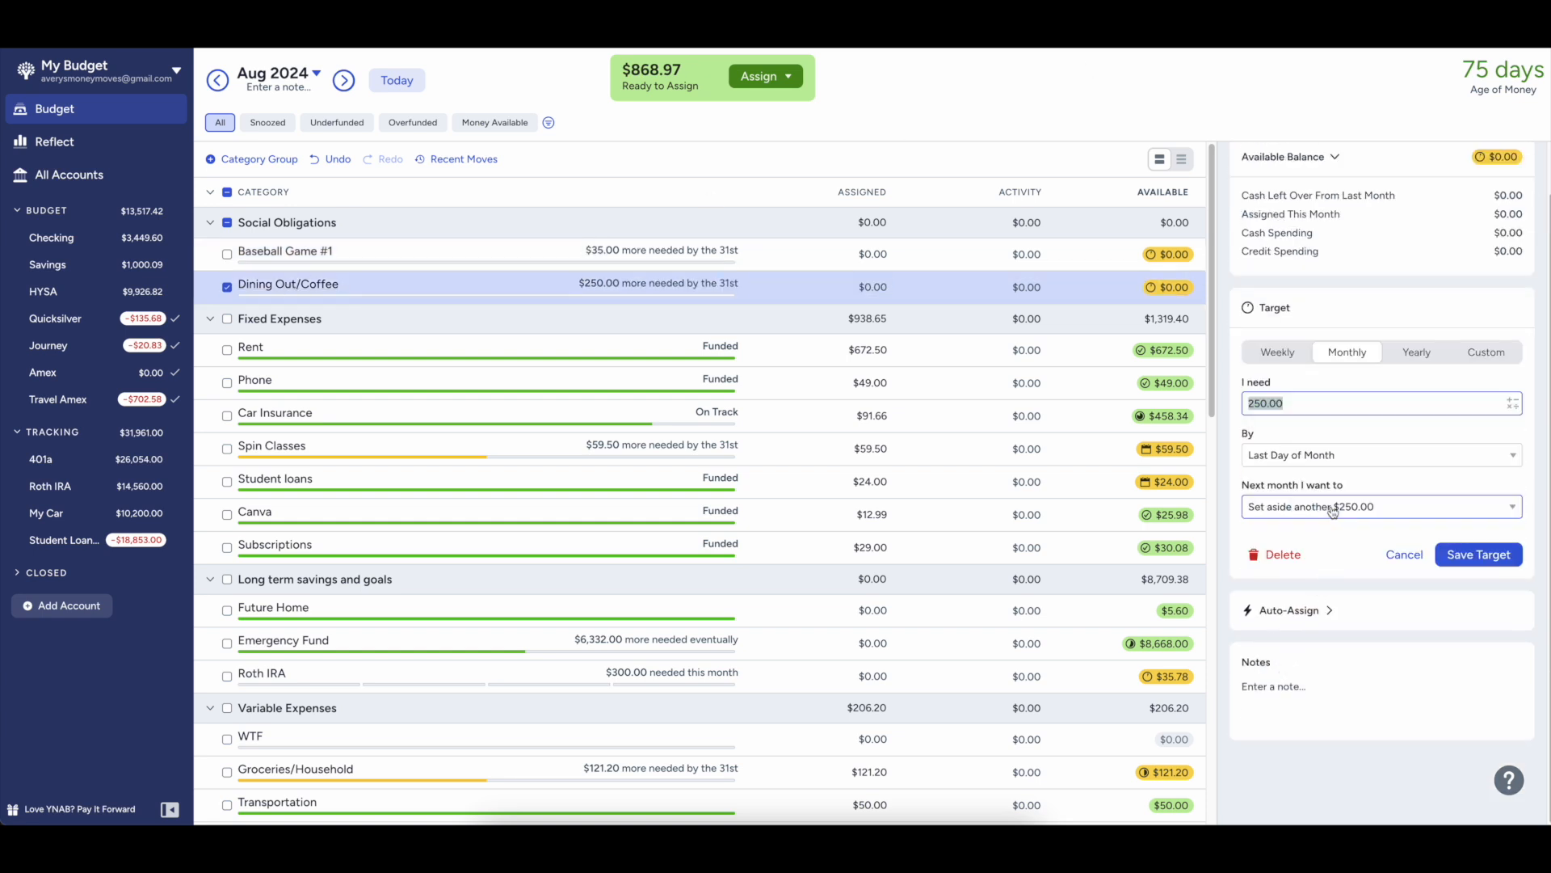
{"action": "left_click", "coordinate": [1293, 558]}
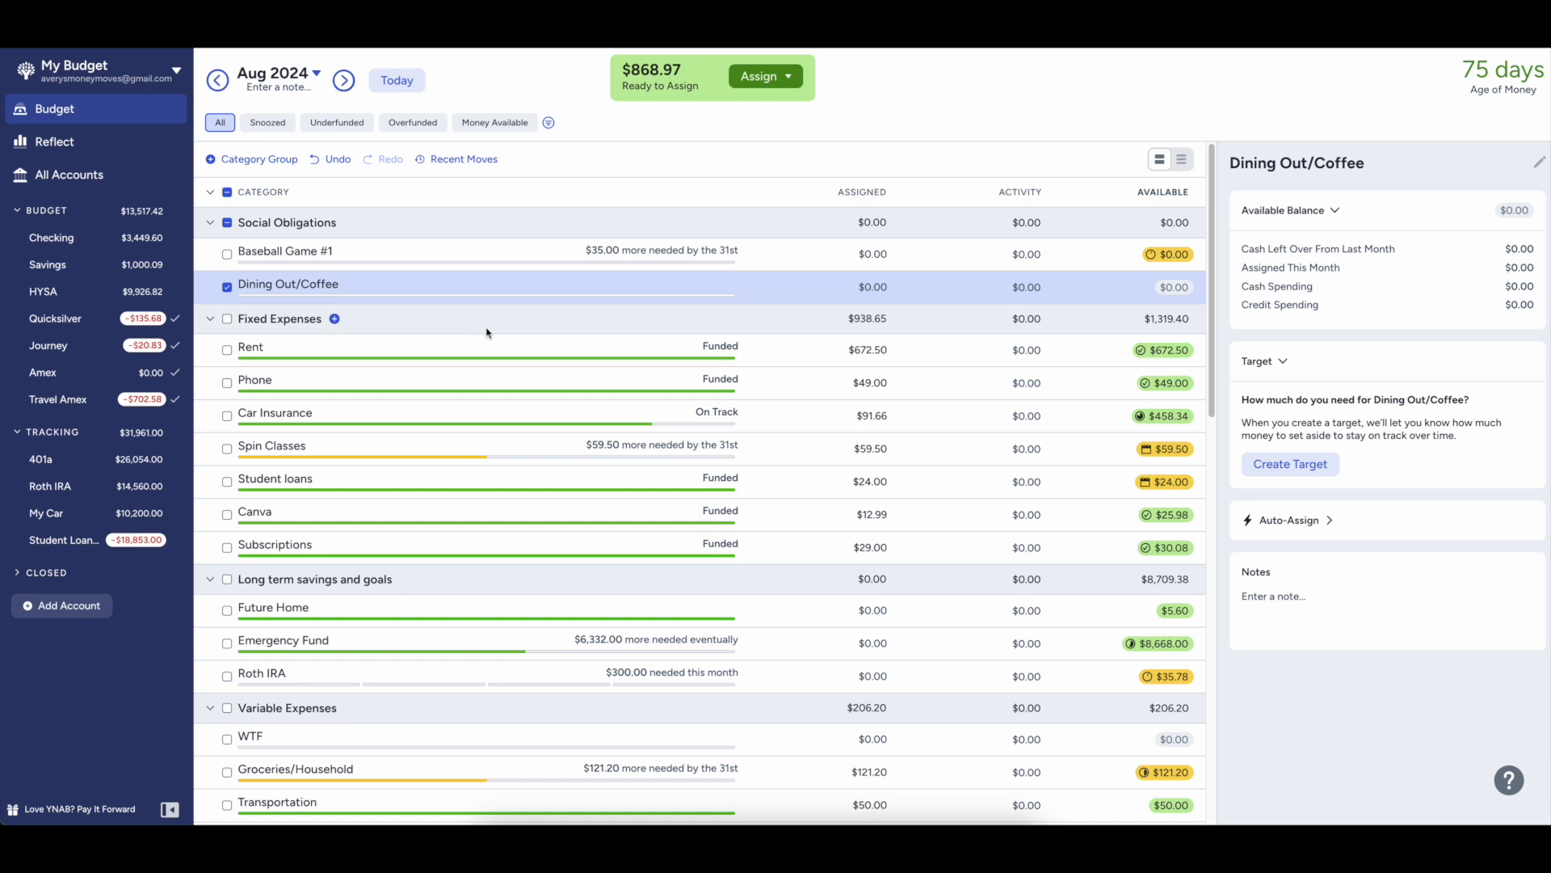
{"action": "left_click", "coordinate": [227, 287]}
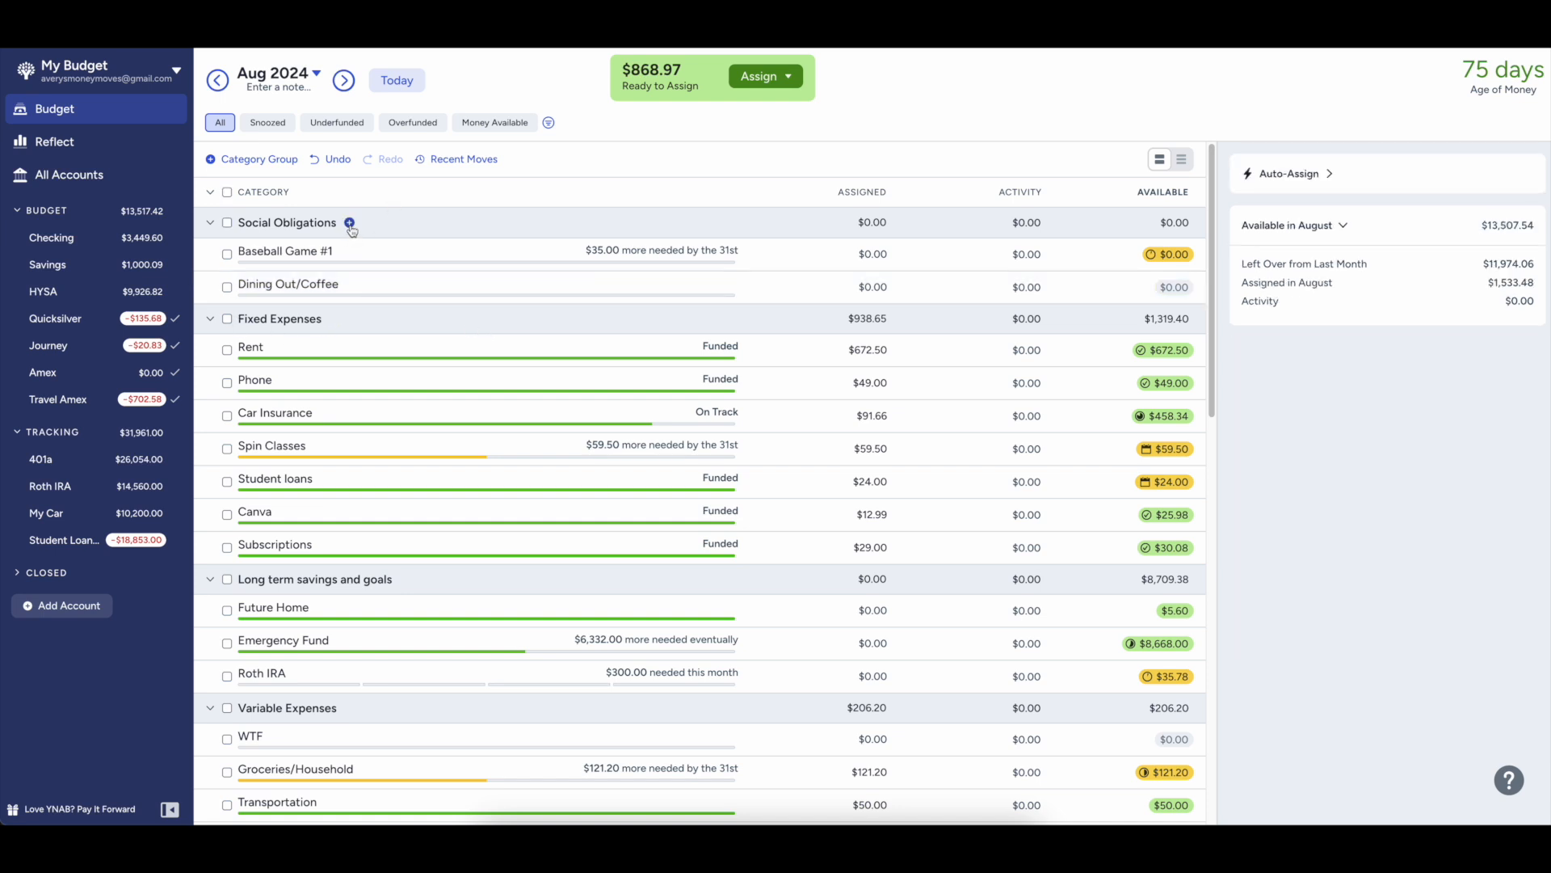
- Add a category named Baseball Game #2 to the Social Obligations group
{"action": "left_click", "coordinate": [350, 222]}
{"action": "type", "text": "Bas"}
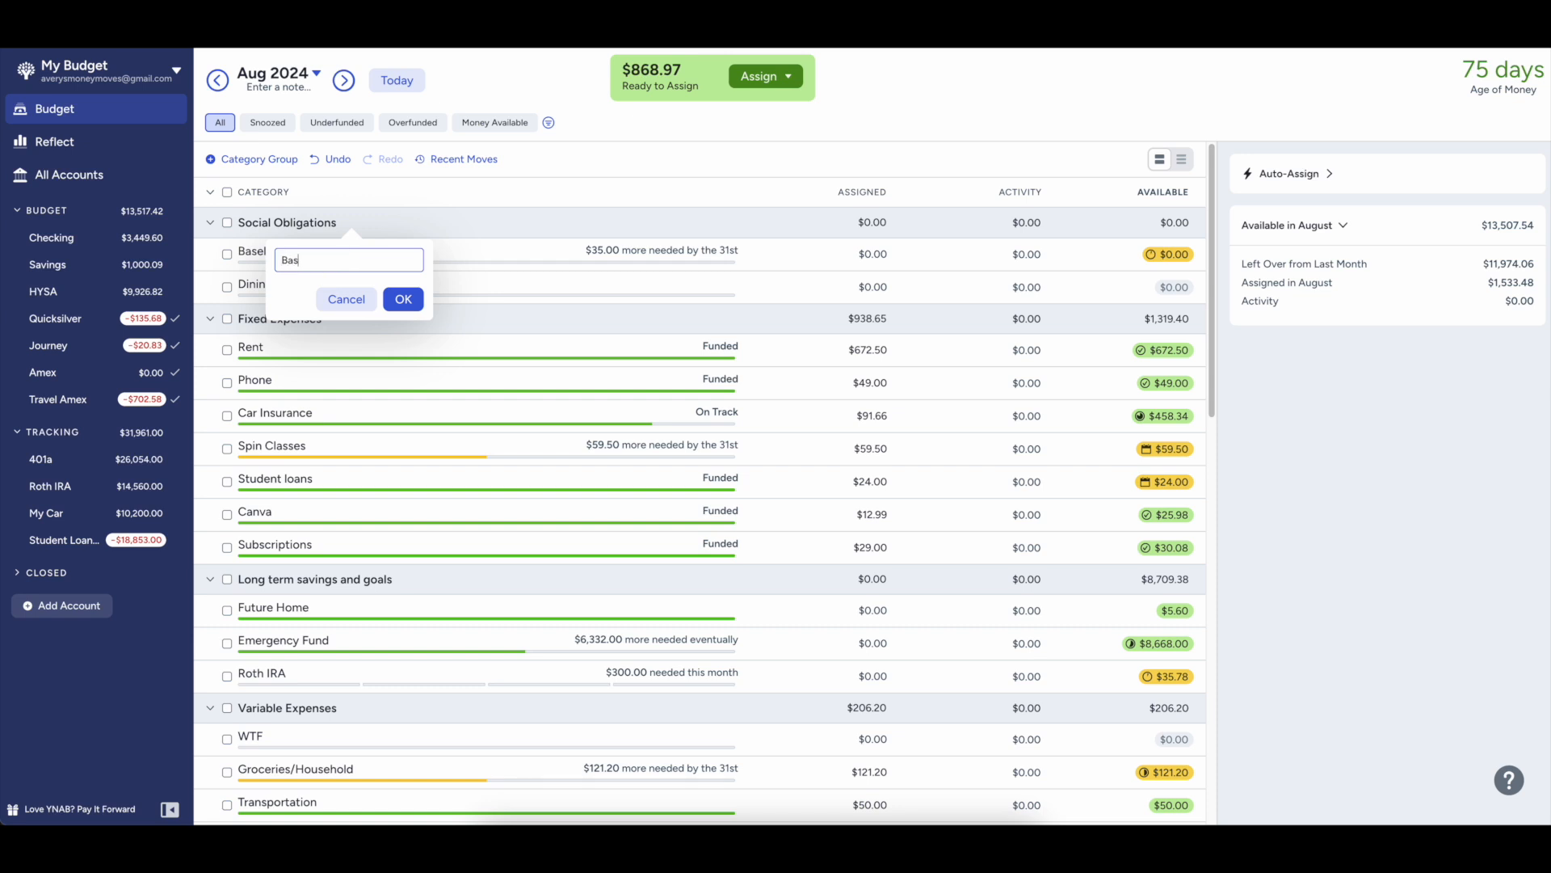
{"action": "type", "text": "eball Game #2"}
{"action": "key", "text": "Return"}
- Rename the Baseball Game #1 category as "Baseball Game #1 - August 2nd"
{"action": "left_click", "coordinate": [298, 292]}
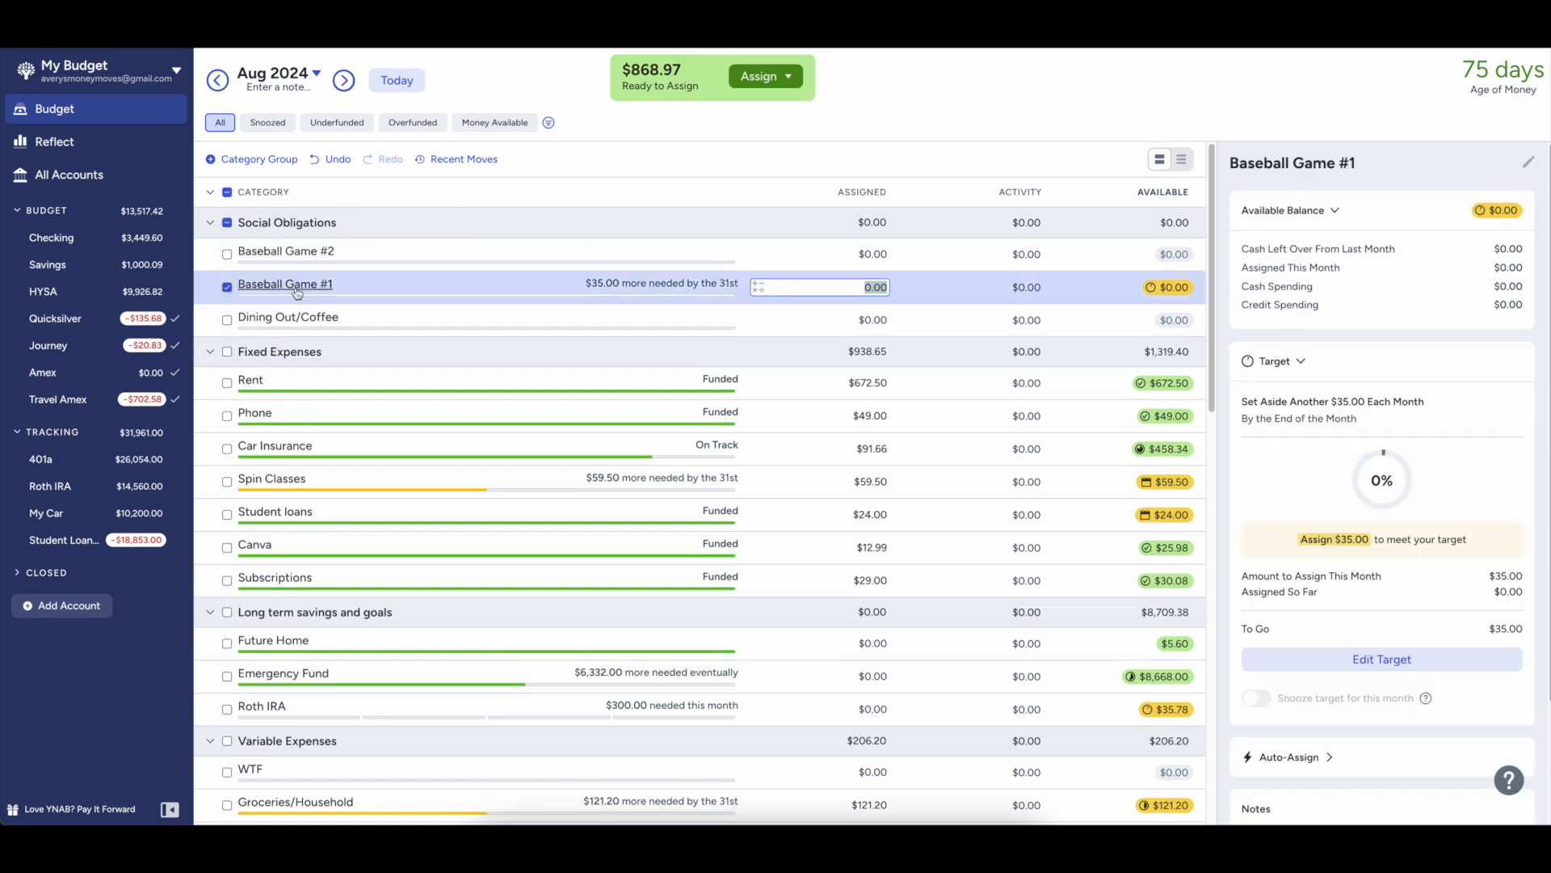
{"action": "left_click", "coordinate": [316, 296]}
{"action": "type", "text": "-"}
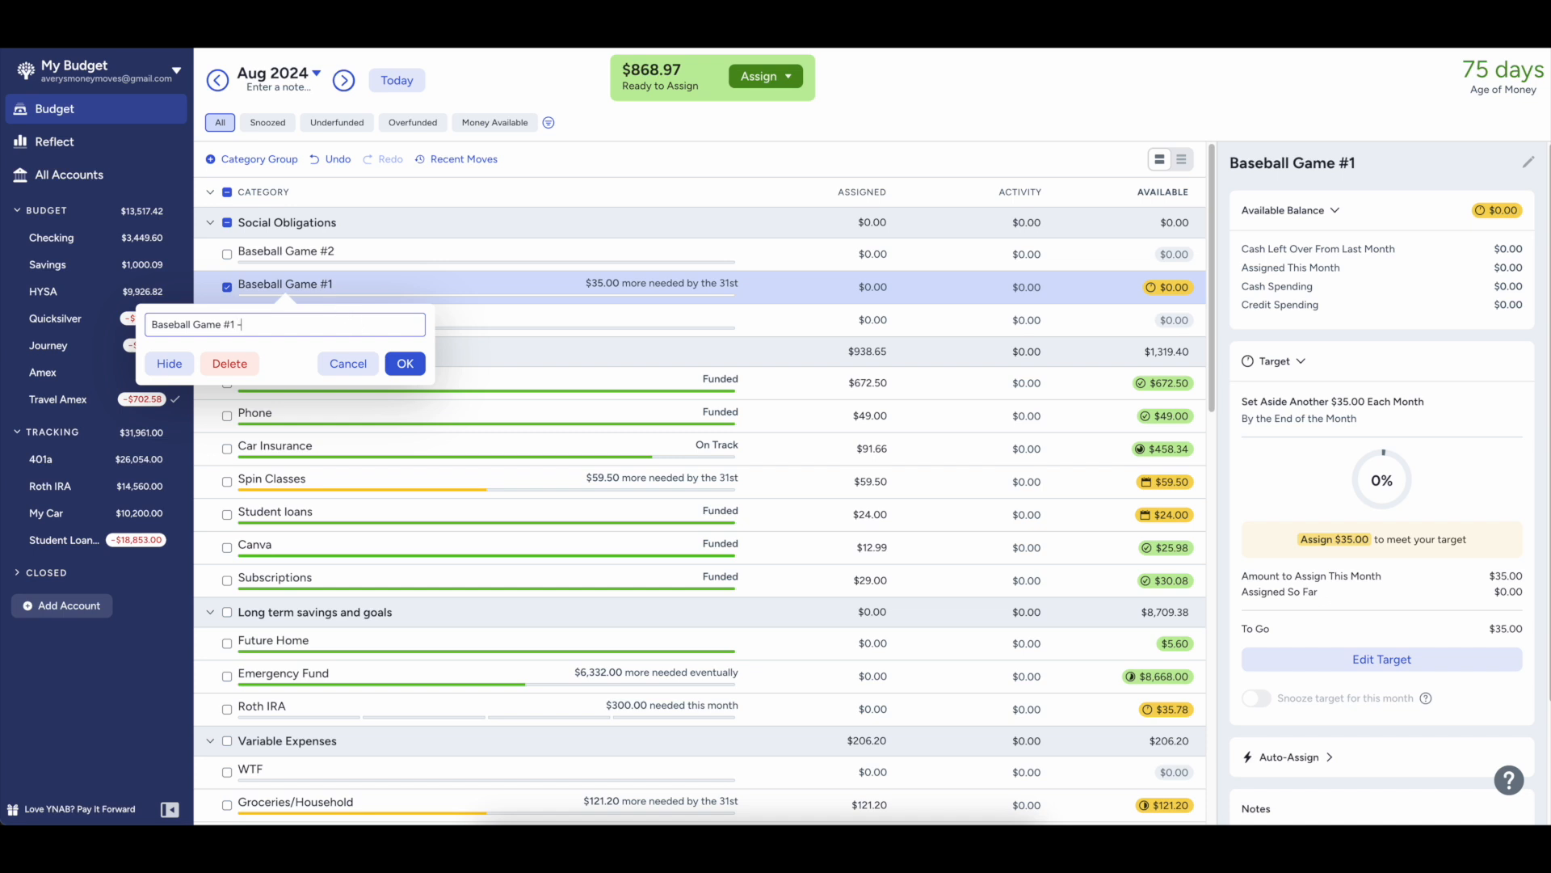
{"action": "type", "text": " August 2nd"}
{"action": "key", "text": "Return"}
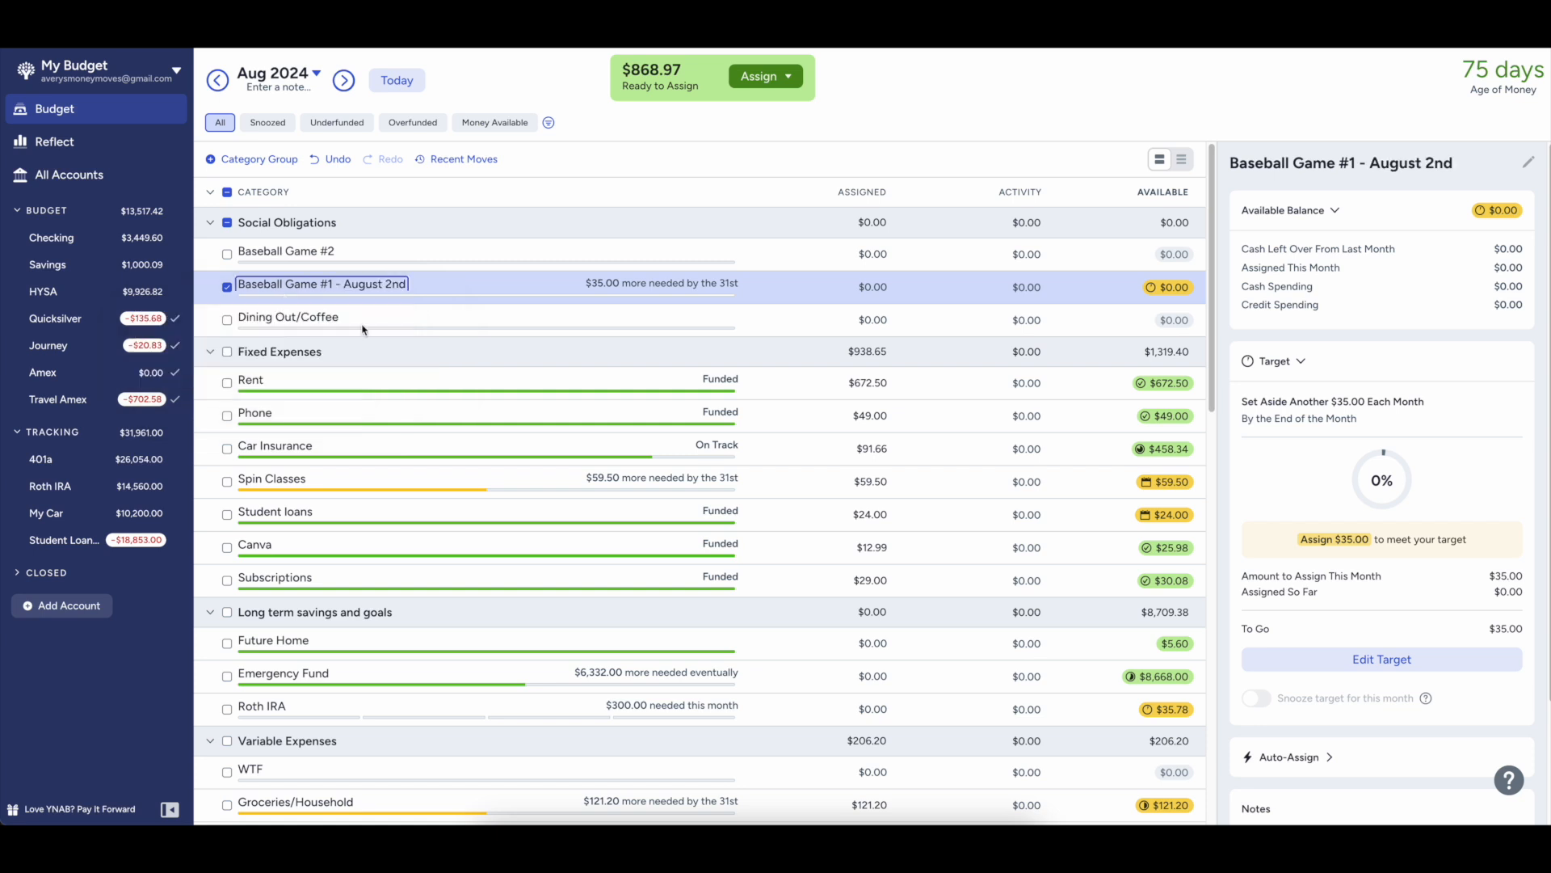
{"action": "left_click", "coordinate": [290, 260]}
{"action": "left_click", "coordinate": [293, 257]}
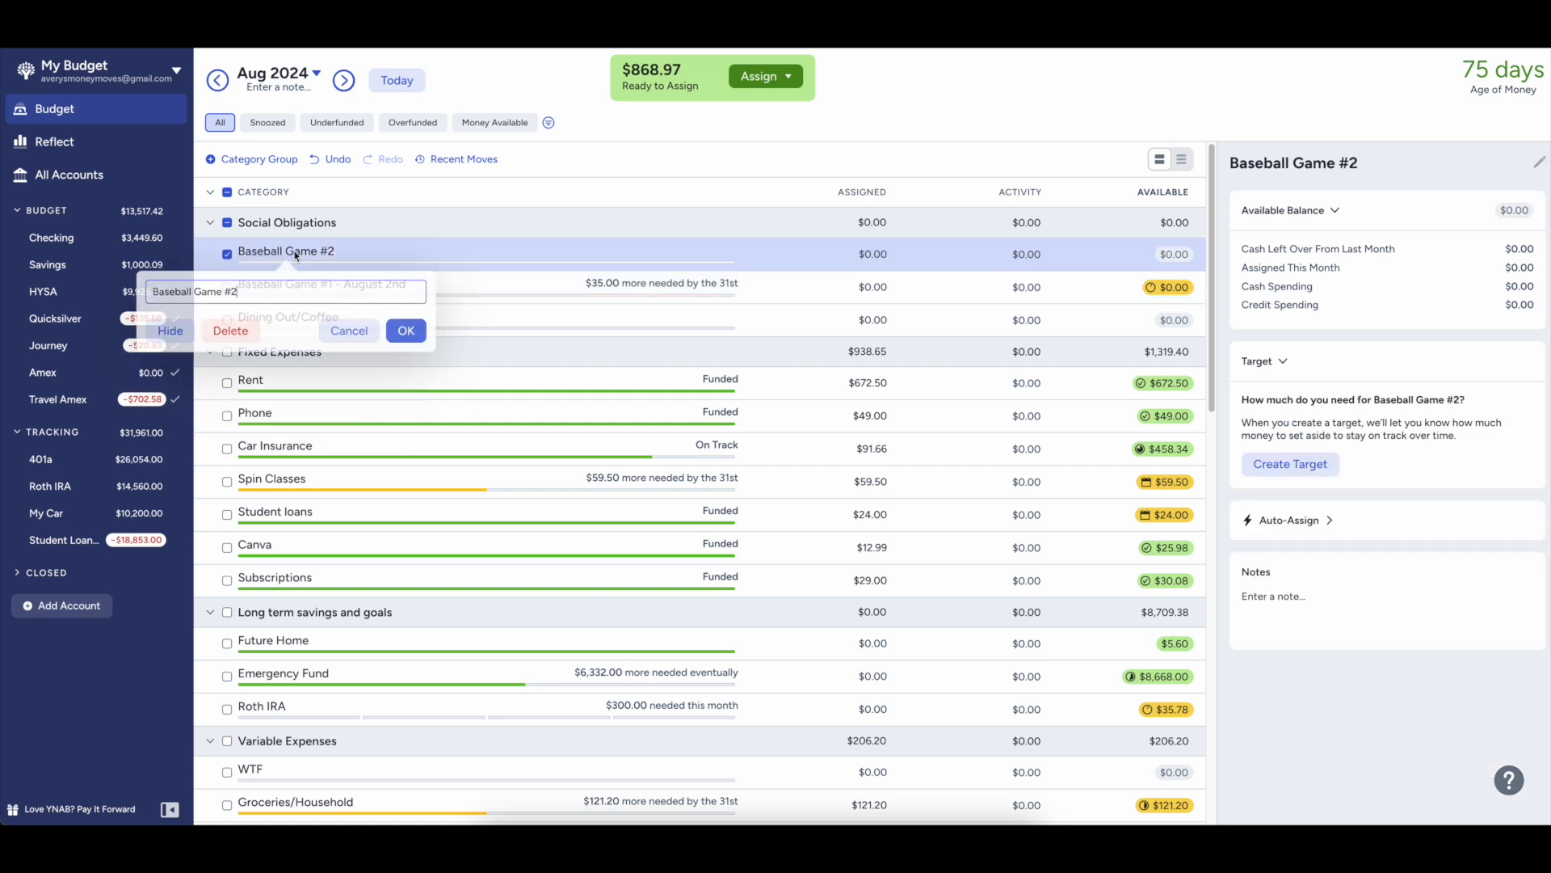
{"action": "key", "text": "Escape"}
- Change the date in the first baseball game category's name so it reads "Baseball Game #1 - August 4th"
{"action": "left_click", "coordinate": [294, 286]}
{"action": "left_click", "coordinate": [295, 286]}
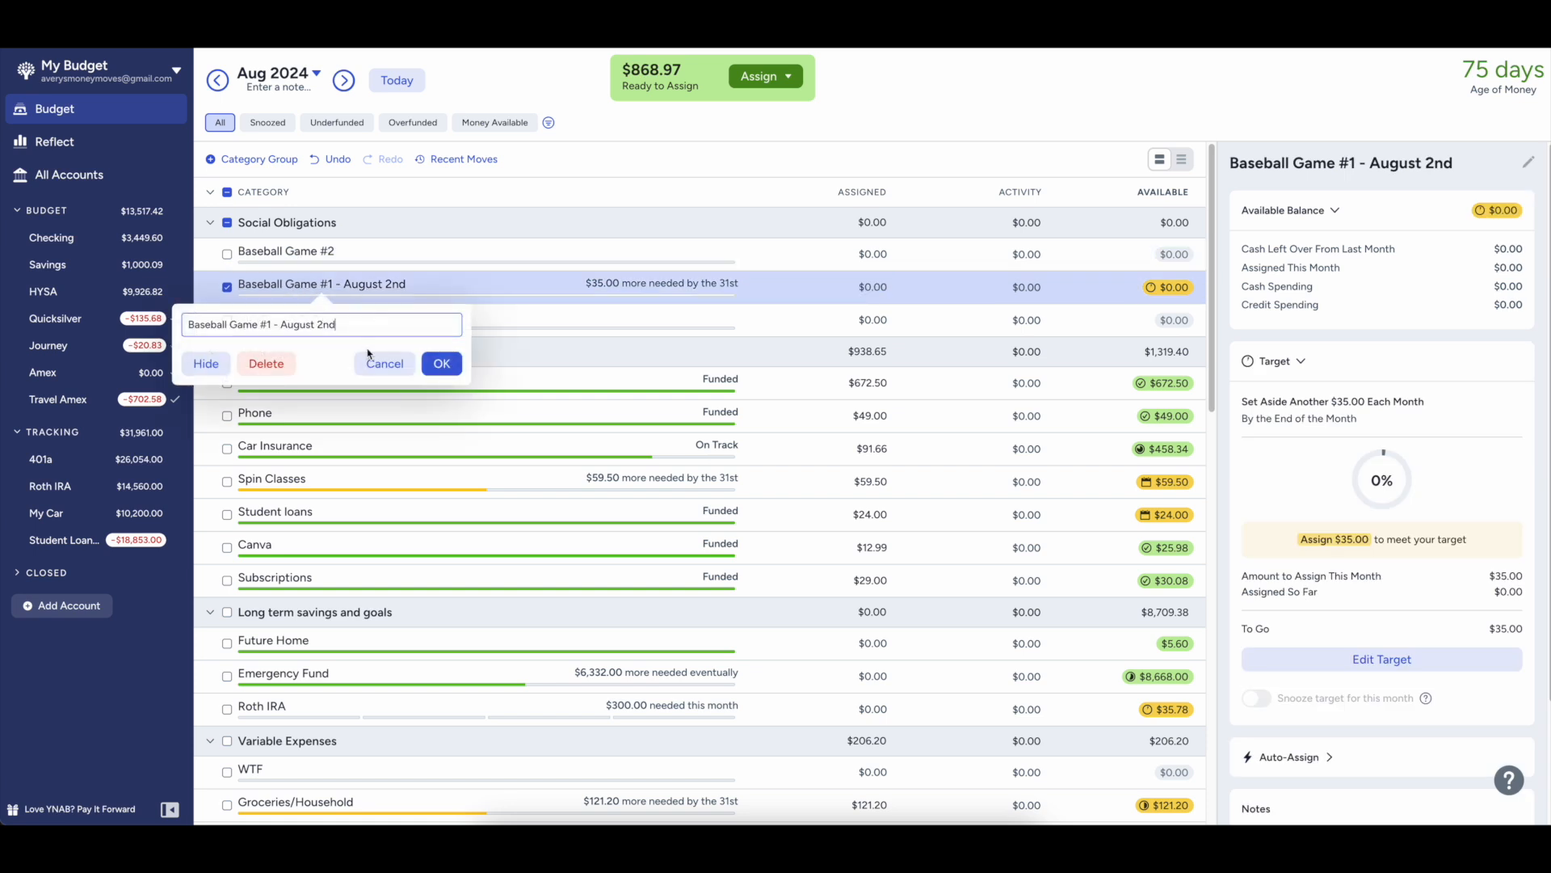
{"action": "key", "text": "BackSpace"}
{"action": "key", "text": "BackSpace"}
{"action": "key", "text": "BackSpace"}
{"action": "type", "text": "4th"}
{"action": "key", "text": "Return"}
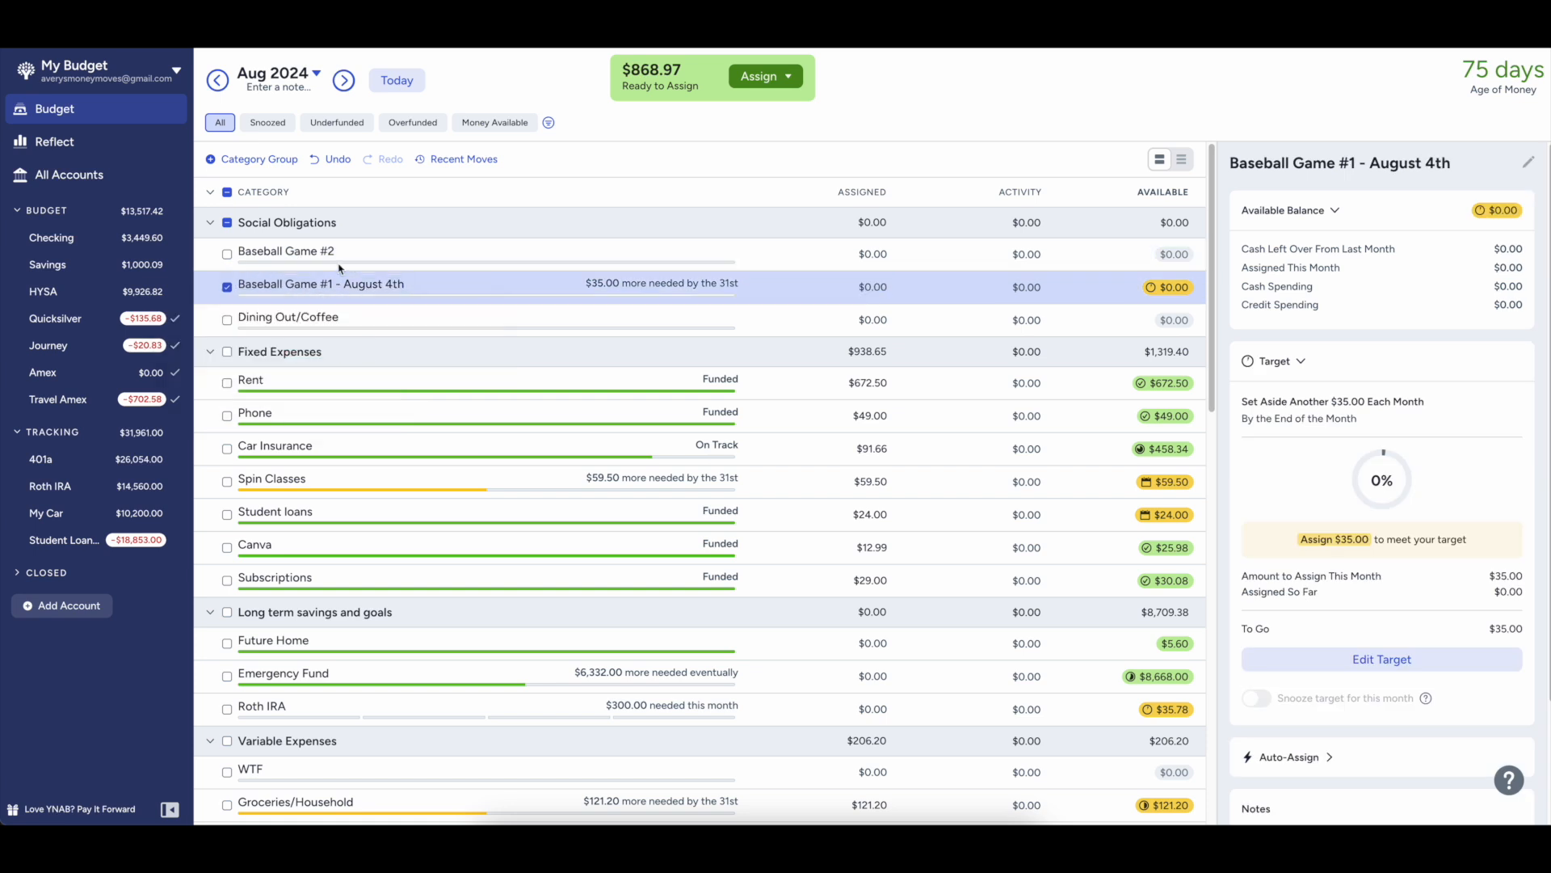
- Rename the Baseball Game #2 category as "Baseball Game #2 - August 18th"
{"action": "left_click", "coordinate": [337, 264]}
{"action": "left_click", "coordinate": [338, 264]}
{"action": "type", "text": "- August 18th"}
{"action": "key", "text": "Return"}
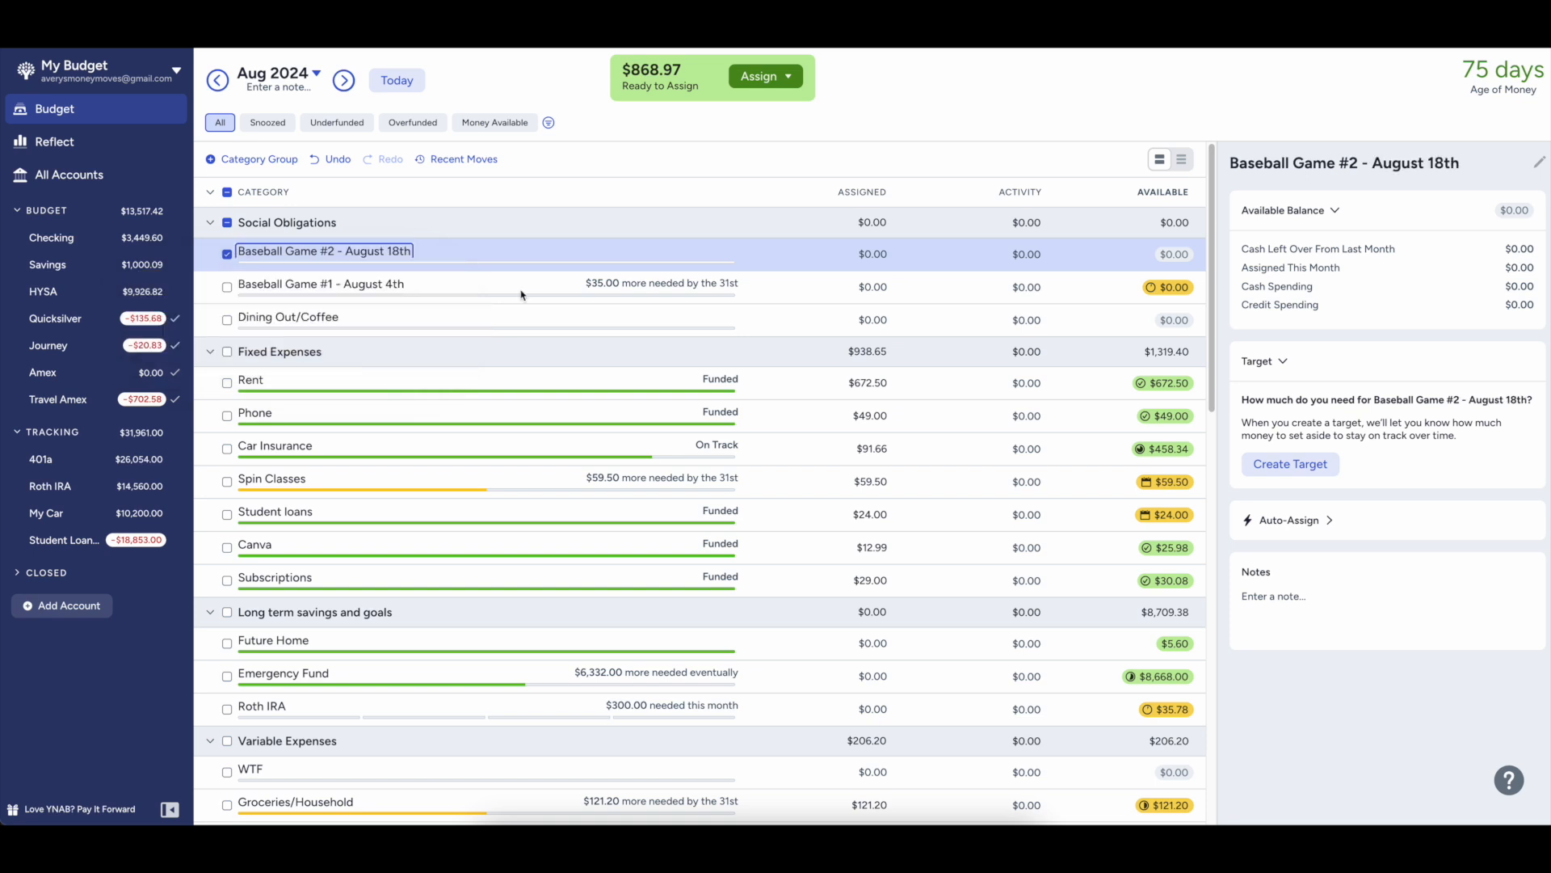
{"action": "left_click", "coordinate": [885, 255]}
{"action": "type", "text": "250"}
{"action": "key", "text": "Return"}
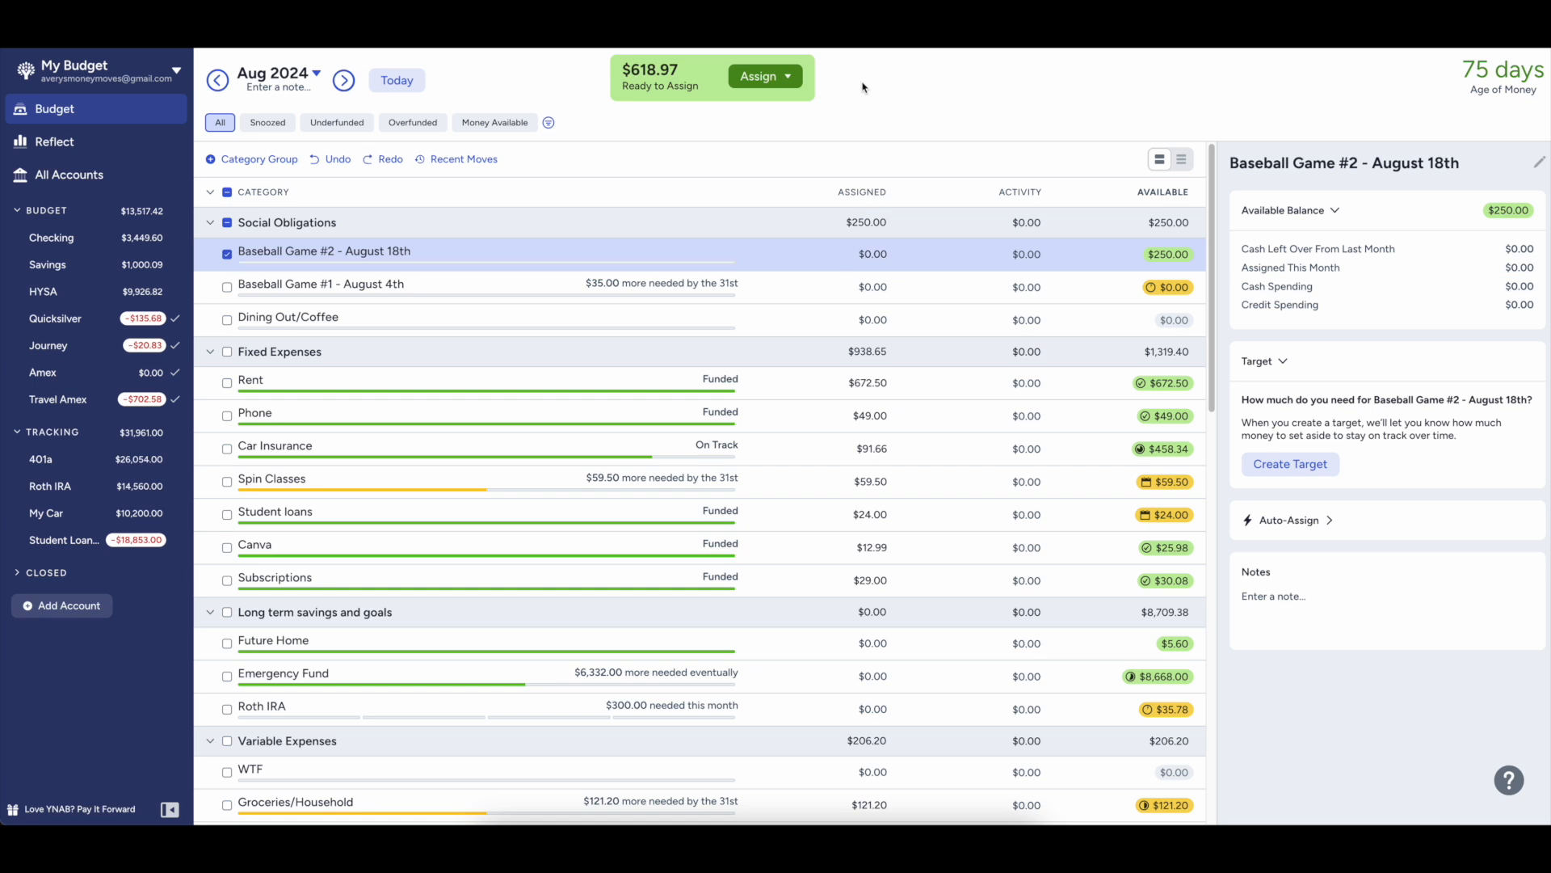
{"action": "key", "text": "ctrl+z"}
{"action": "left_click", "coordinate": [412, 253]}
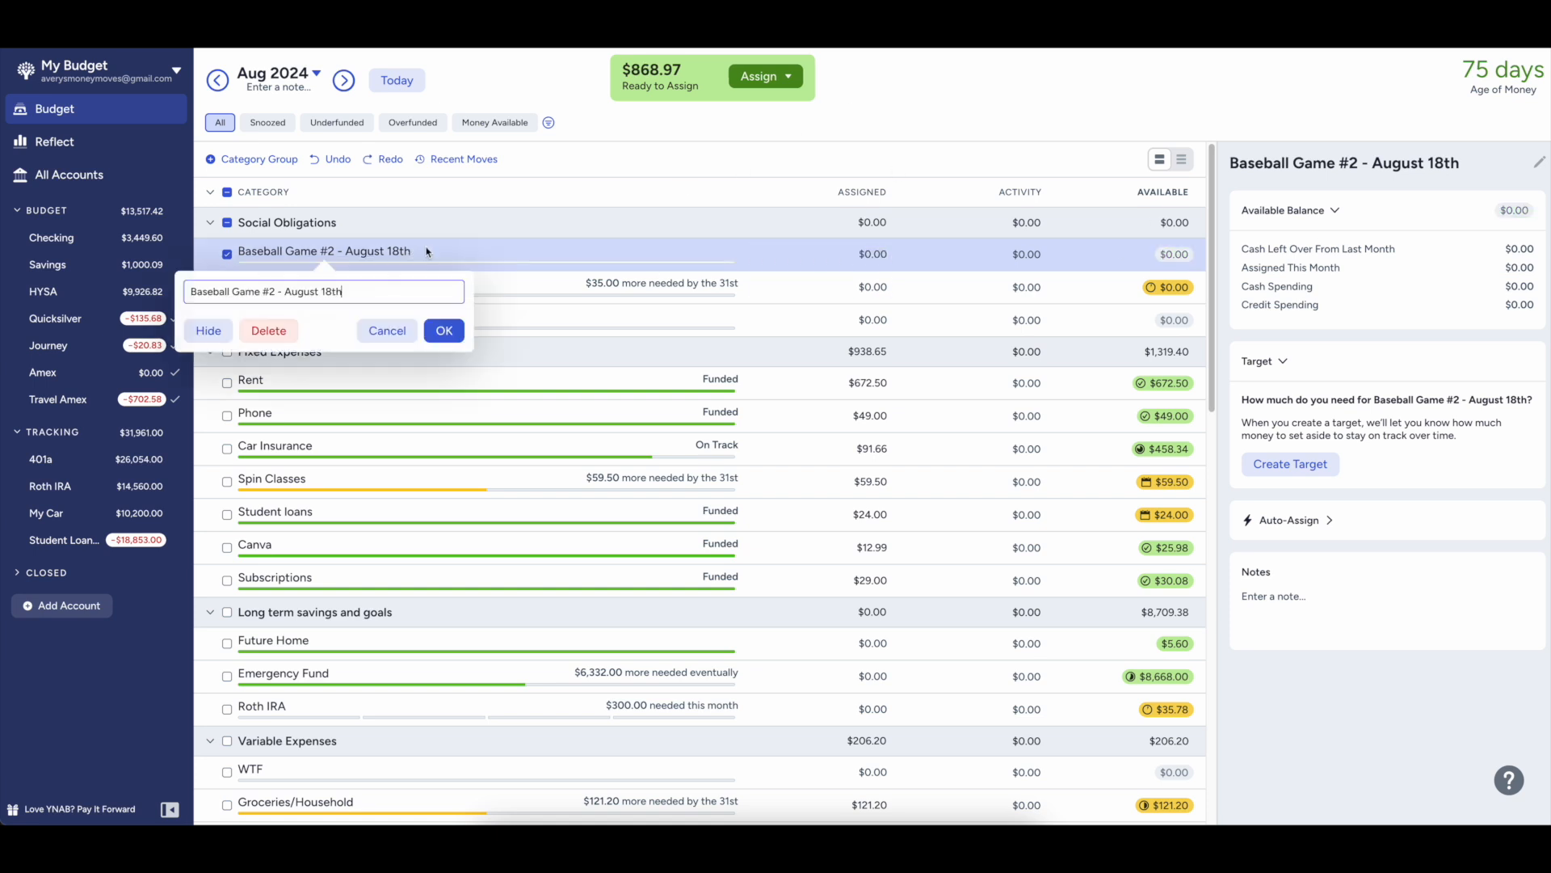
{"action": "left_click", "coordinate": [1539, 164]}
{"action": "left_click", "coordinate": [1539, 164]}
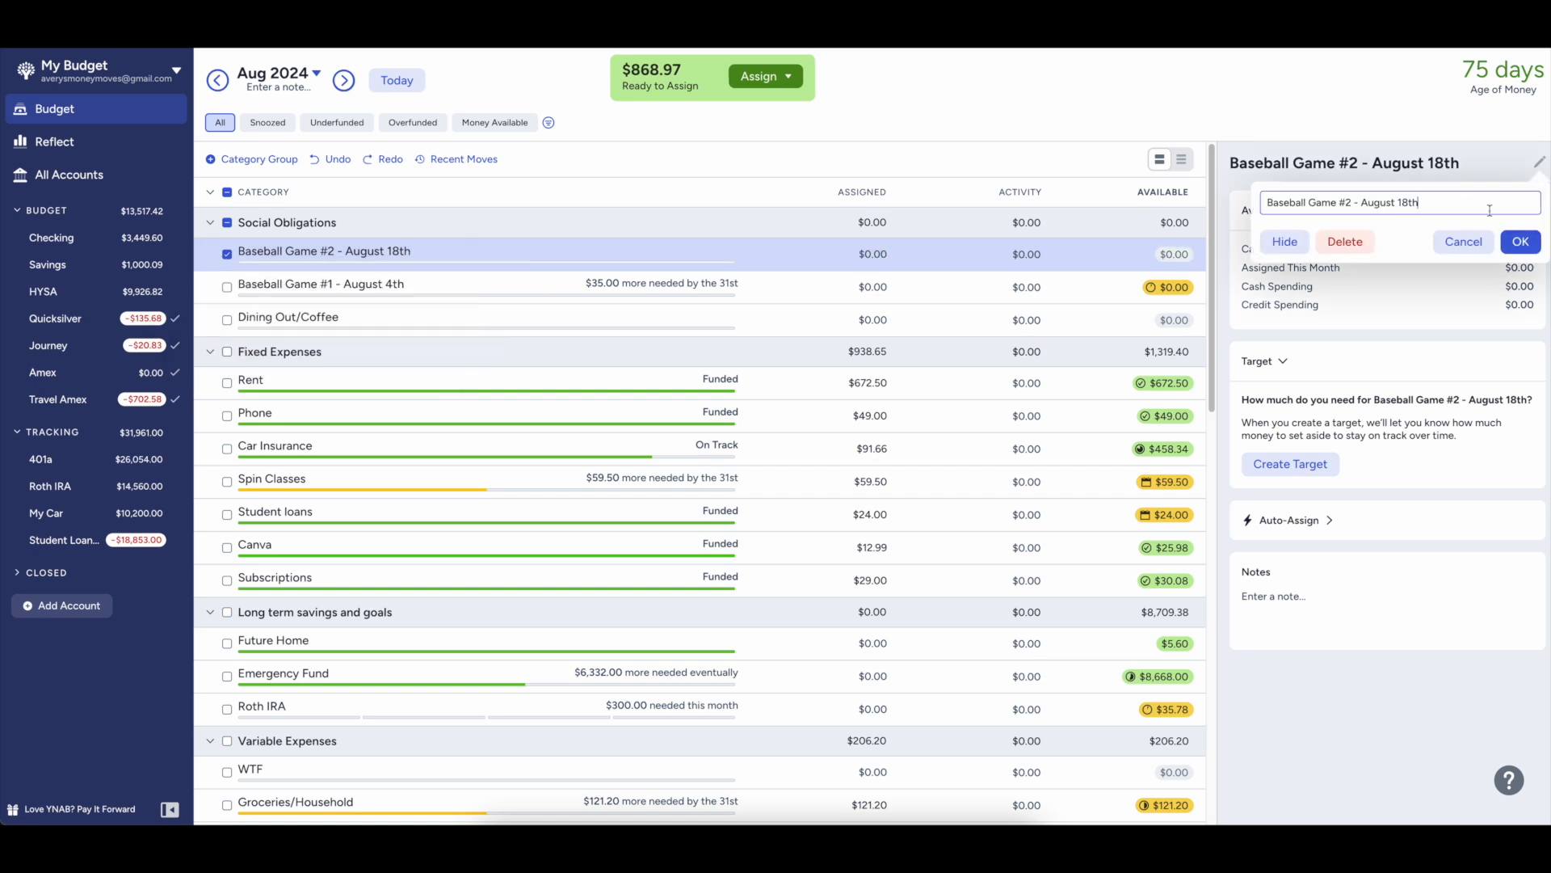
{"action": "left_click", "coordinate": [1463, 241]}
- Create a monthly target of $25 for the Baseball Game #2 - August 18th category, due by the last day of the month
{"action": "left_click", "coordinate": [1305, 464]}
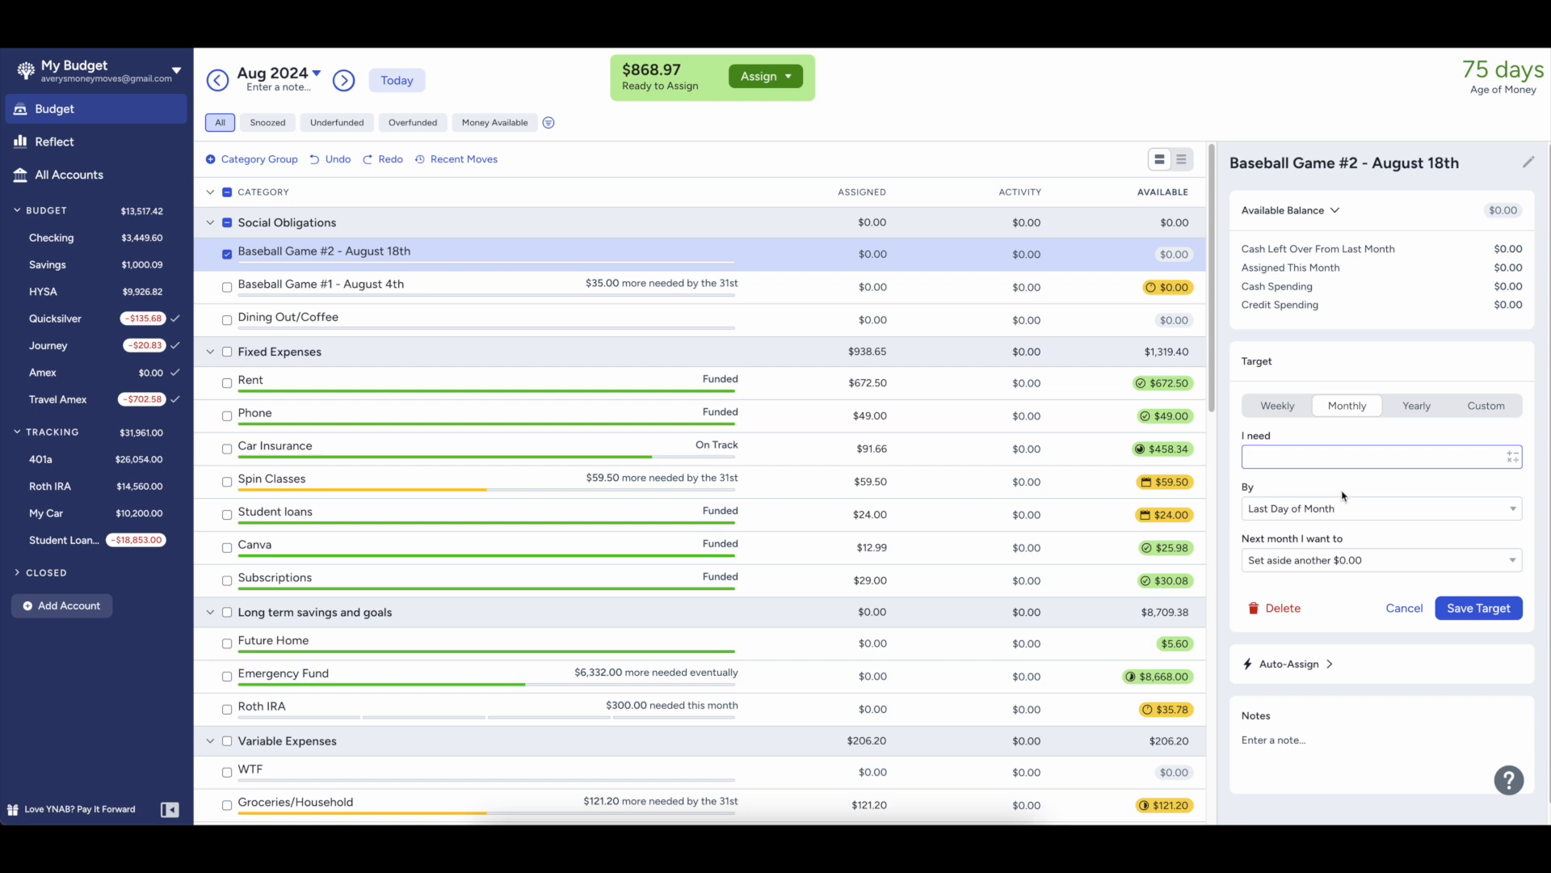
{"action": "type", "text": "25"}
{"action": "left_click", "coordinate": [1479, 607]}
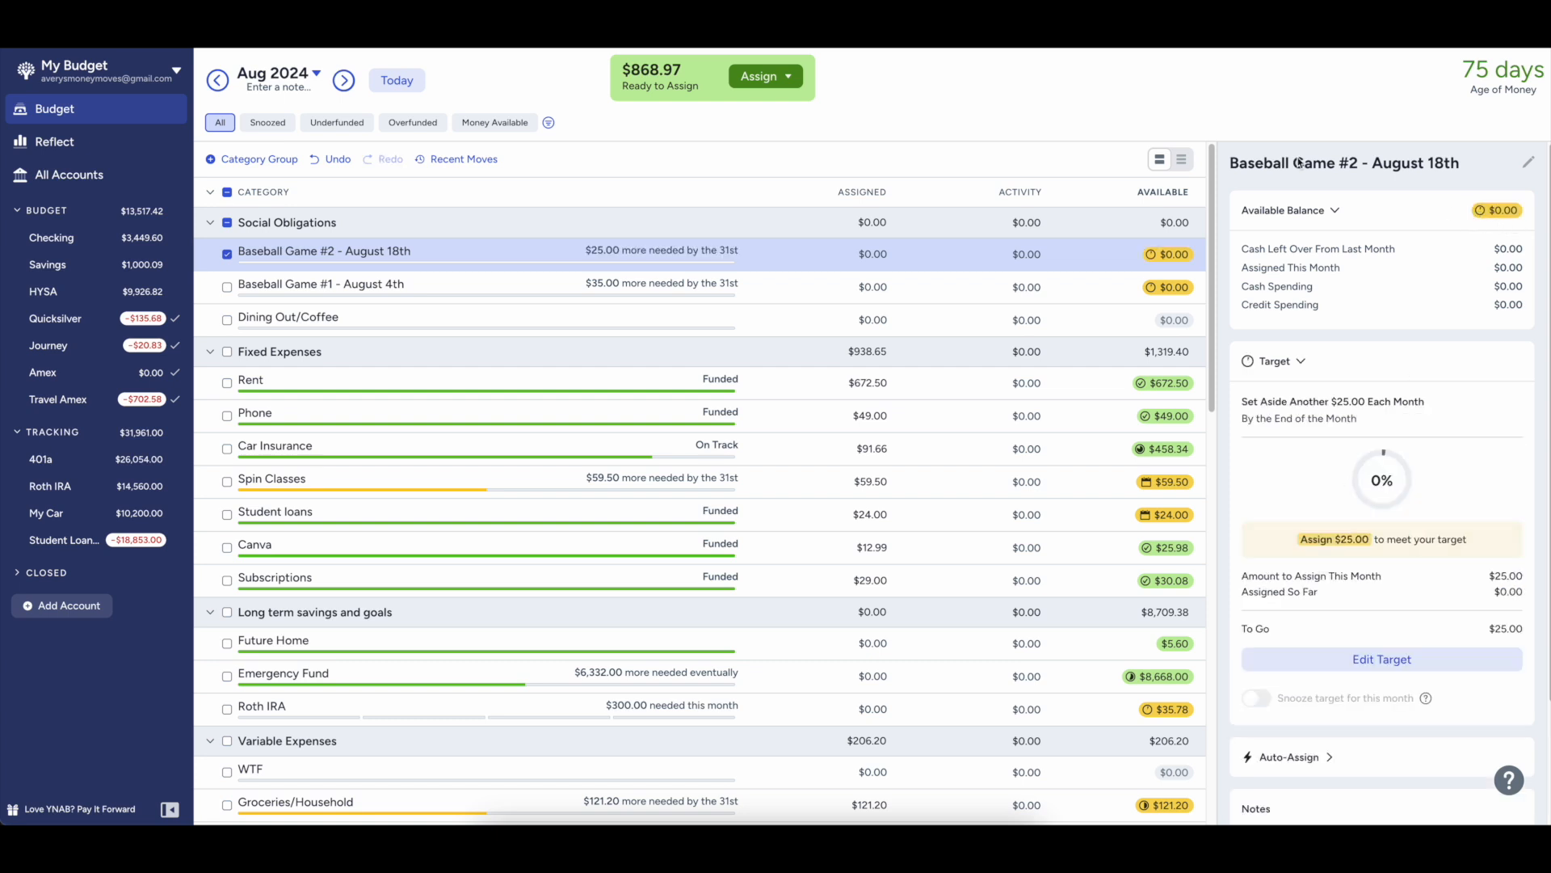
- Add a category named "Concert - August 24th" to the Social Obligations group
{"action": "left_click", "coordinate": [349, 223]}
{"action": "type", "text": "Concert - August 24th"}
{"action": "key", "text": "Return"}
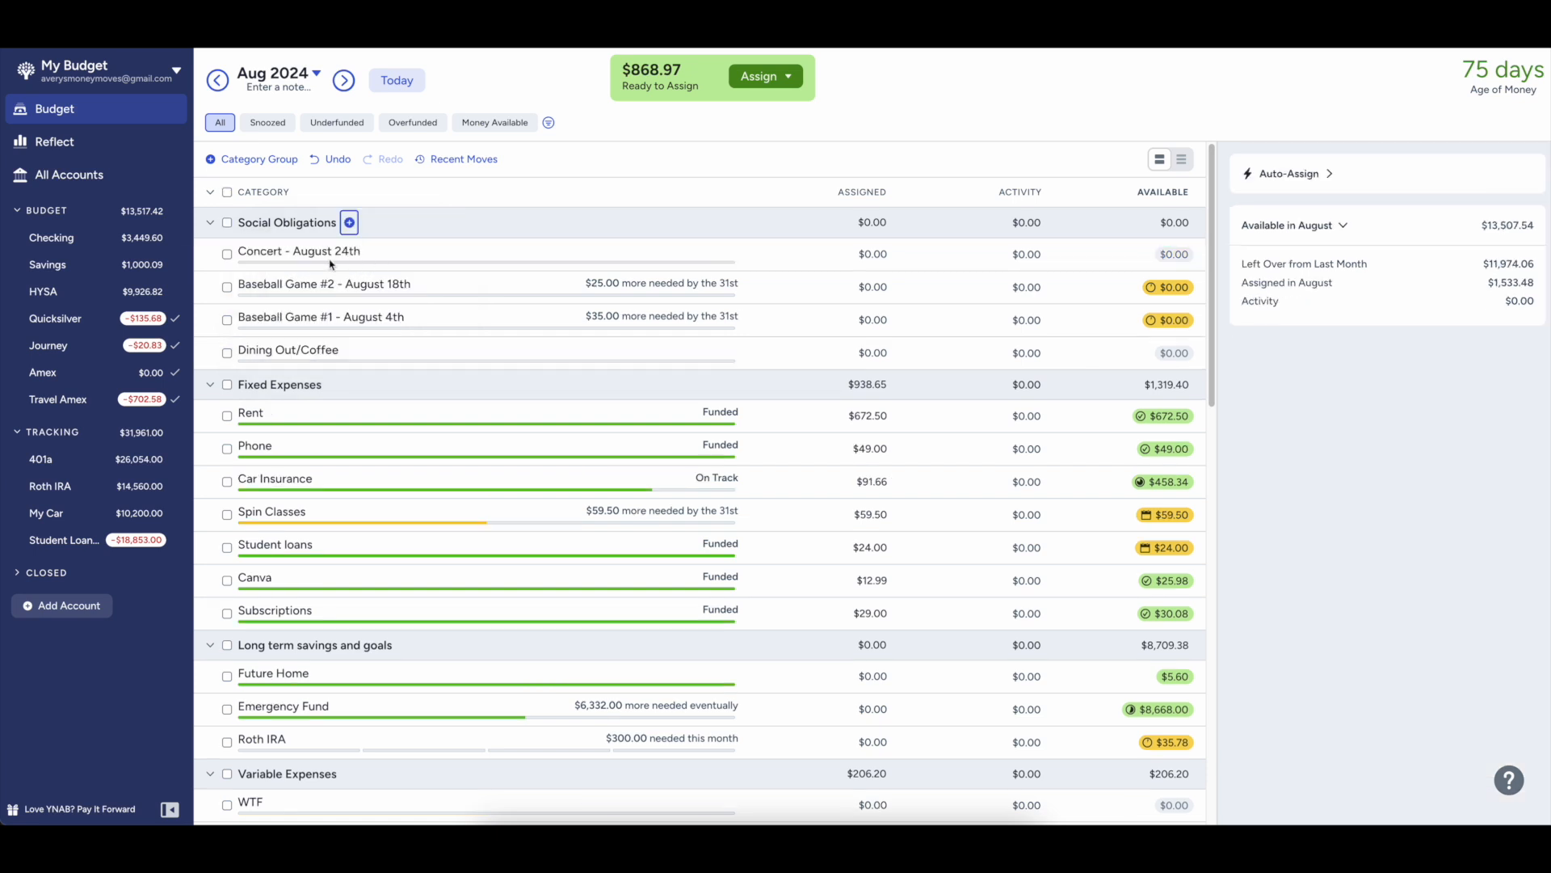
- Reorder the Social Obligations events by date: Baseball Game #1, Baseball Game #2, then the concert, above Dining Out/Coffee
{"action": "left_click", "coordinate": [397, 261]}
{"action": "left_click_drag", "start_coordinate": [421, 261], "coordinate": [429, 347]}
{"action": "left_click_drag", "start_coordinate": [433, 287], "coordinate": [439, 248]}
- Create a monthly target of $30 for the Concert - August 24th category, due by the last day of the month
{"action": "left_click", "coordinate": [304, 321]}
{"action": "left_click", "coordinate": [304, 322]}
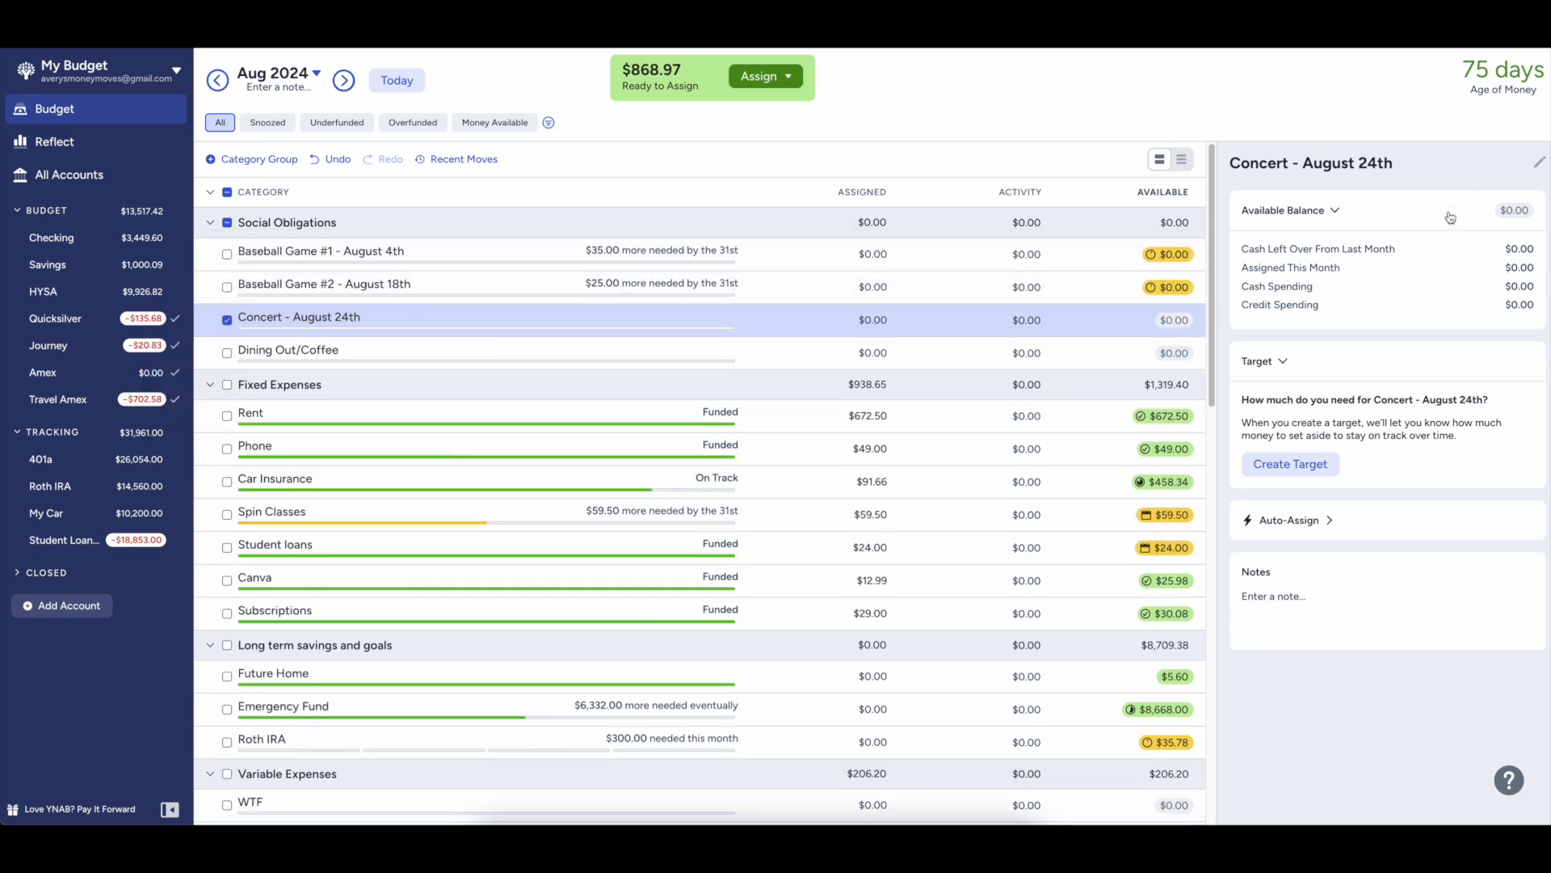
{"action": "left_click", "coordinate": [1254, 462]}
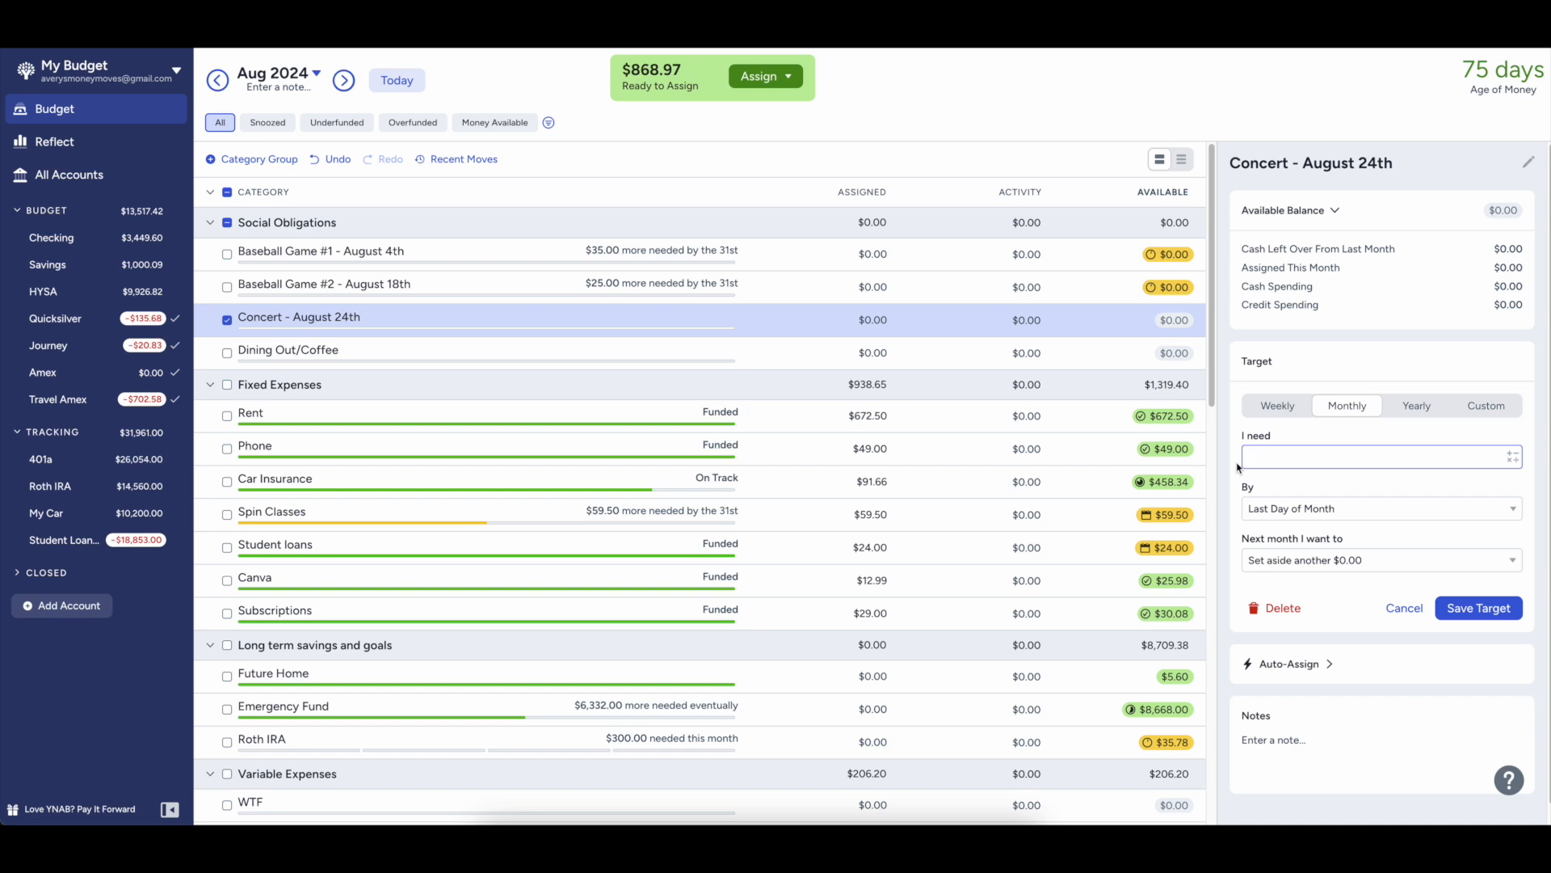
{"action": "type", "text": "30"}
{"action": "key", "text": "Return"}
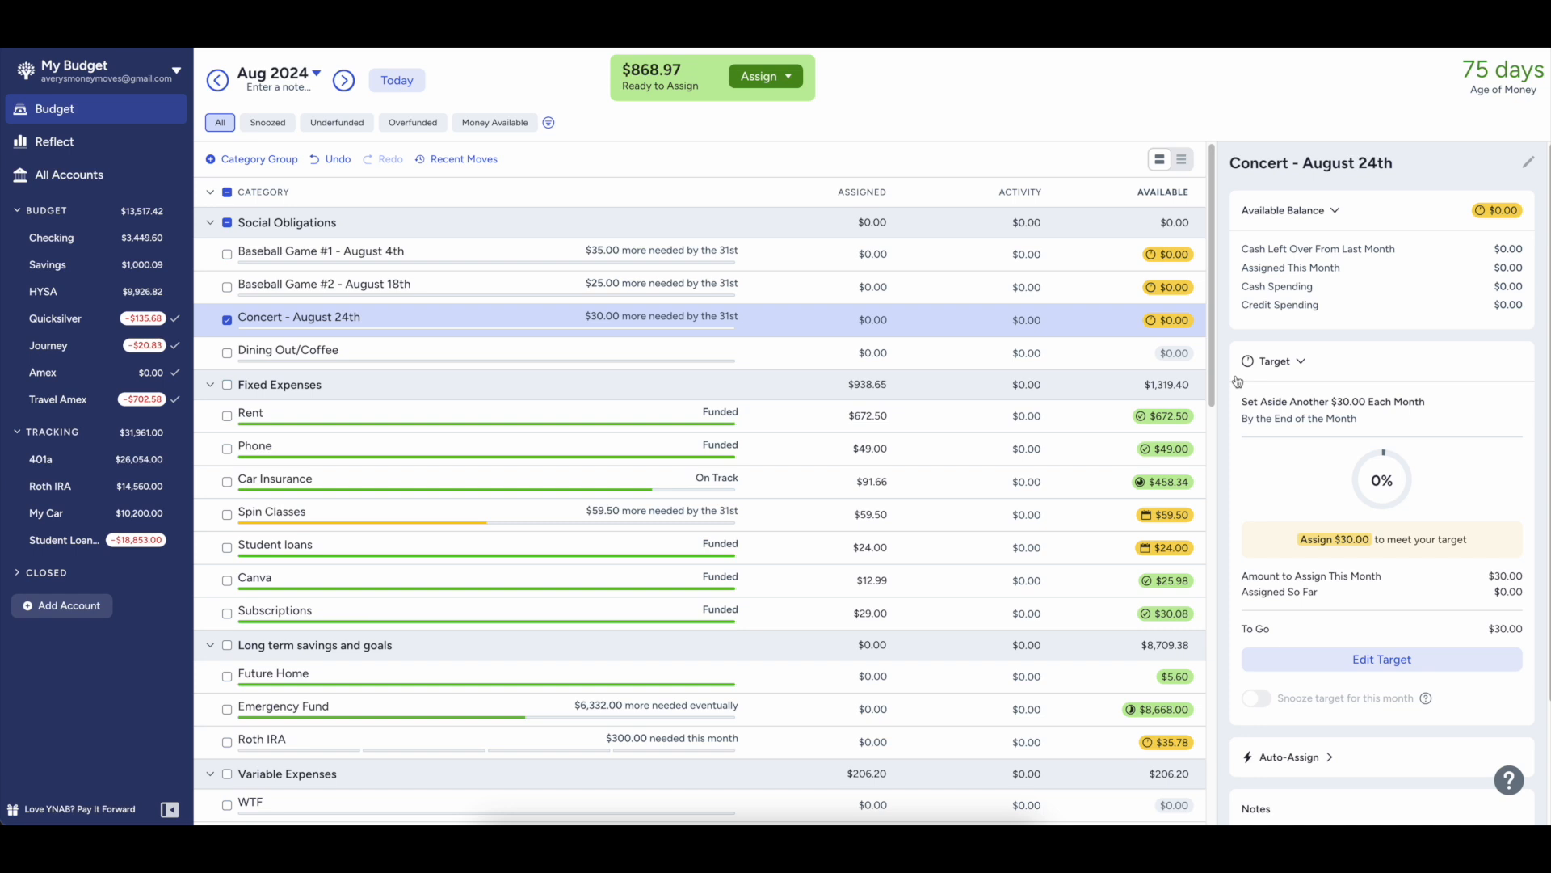
- Add a category named "Distillery Tour - August 31st" to Social Obligations and place it directly below the concert category
{"action": "left_click", "coordinate": [349, 223]}
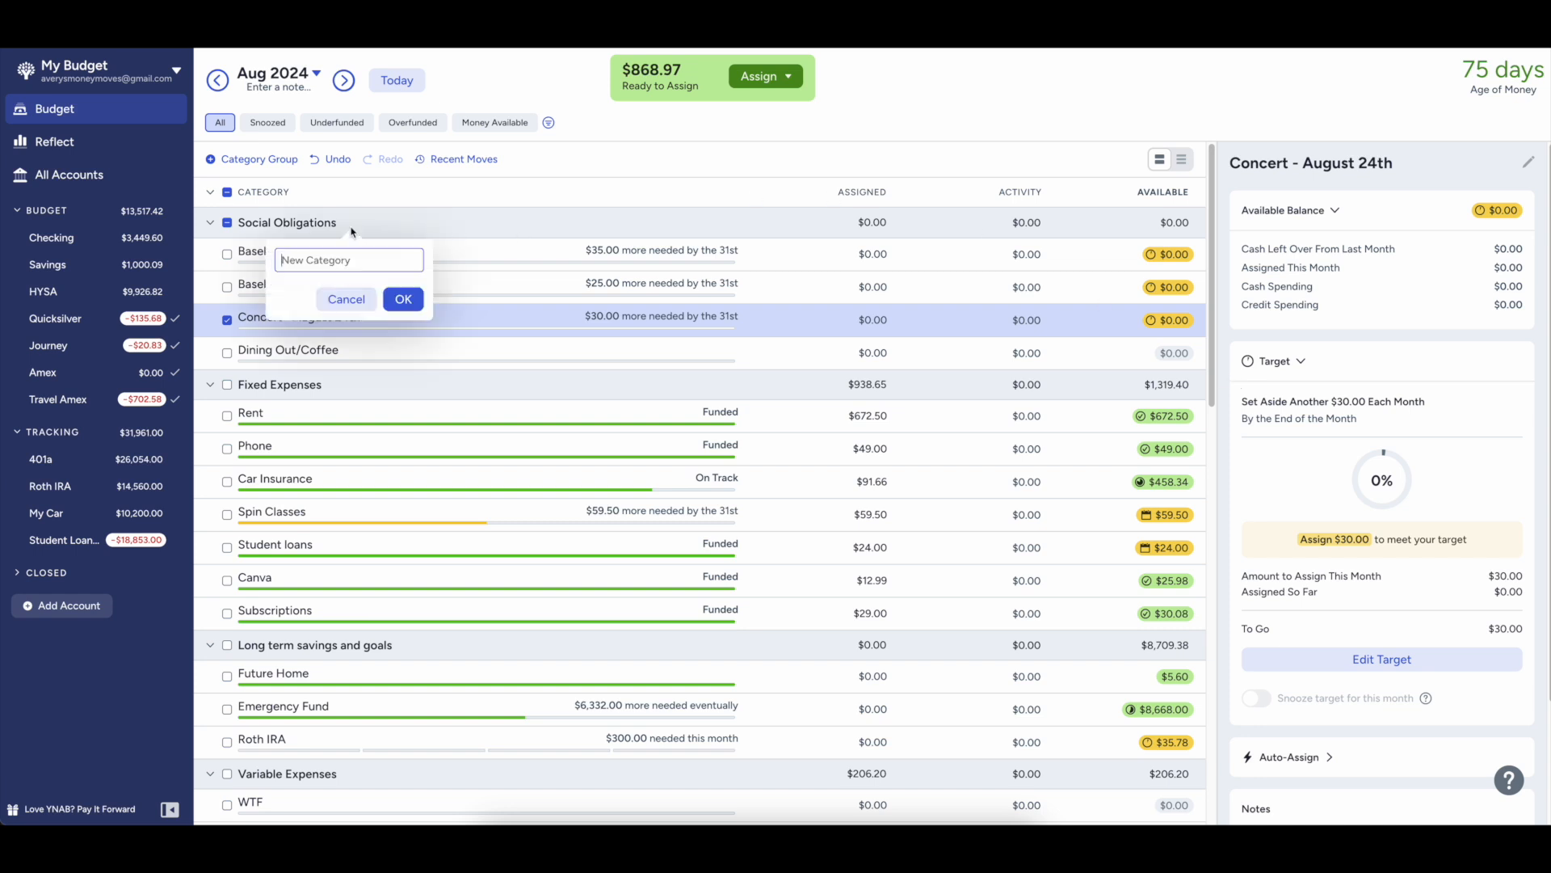
{"action": "type", "text": "Distillery Tour - August"}
{"action": "key", "text": "Return"}
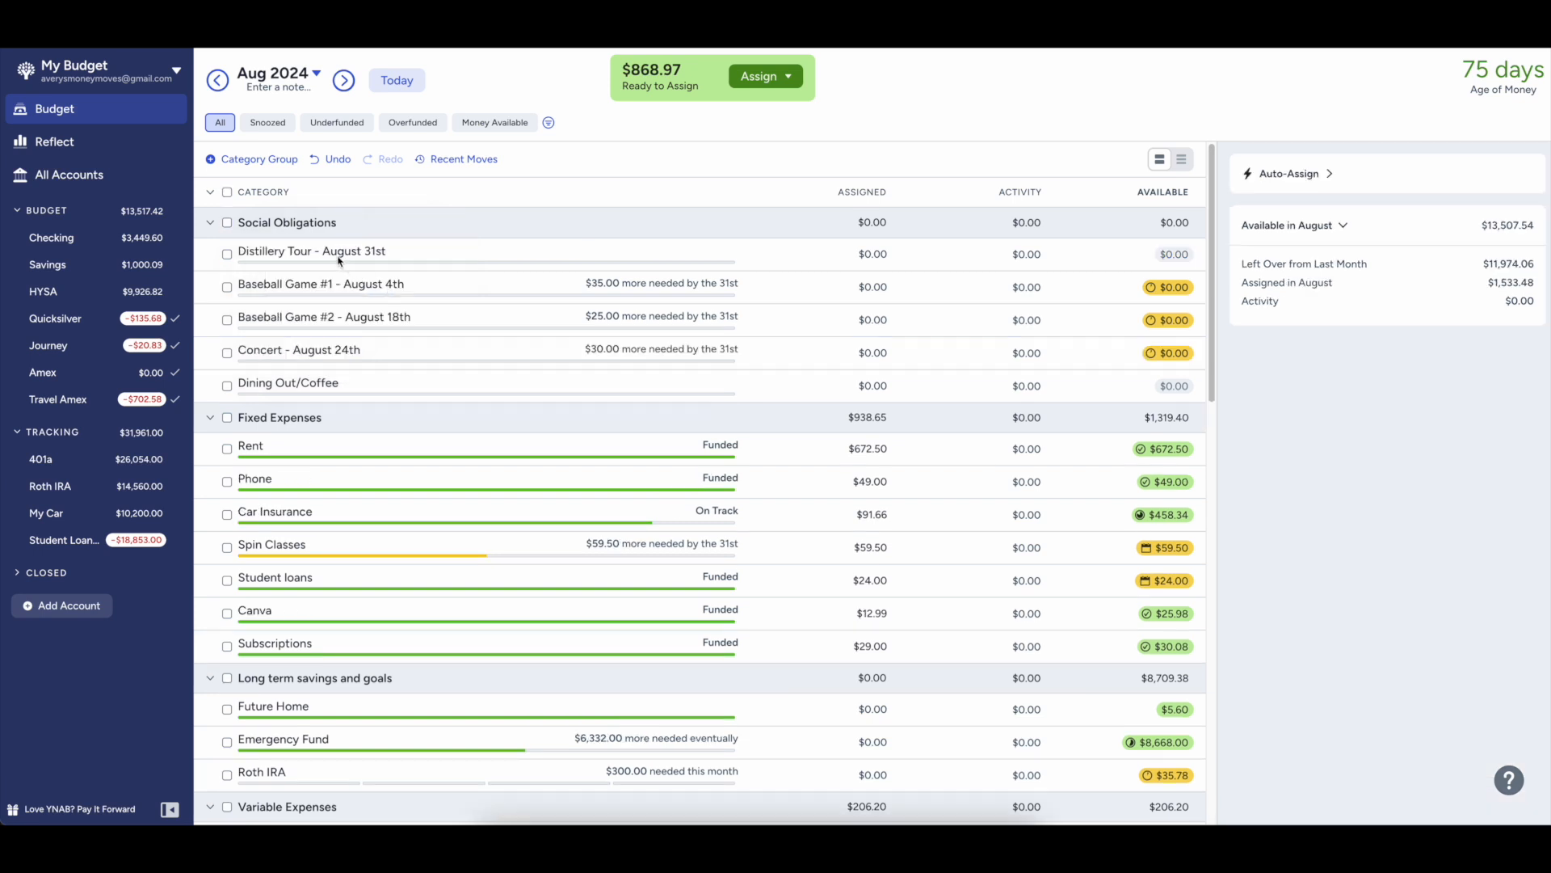
{"action": "left_click", "coordinate": [386, 257]}
{"action": "left_click_drag", "start_coordinate": [386, 257], "coordinate": [458, 376]}
- Create a monthly target of $35 for the Distillery Tour - August 31st category, due by the last day of the month
{"action": "left_click", "coordinate": [354, 351]}
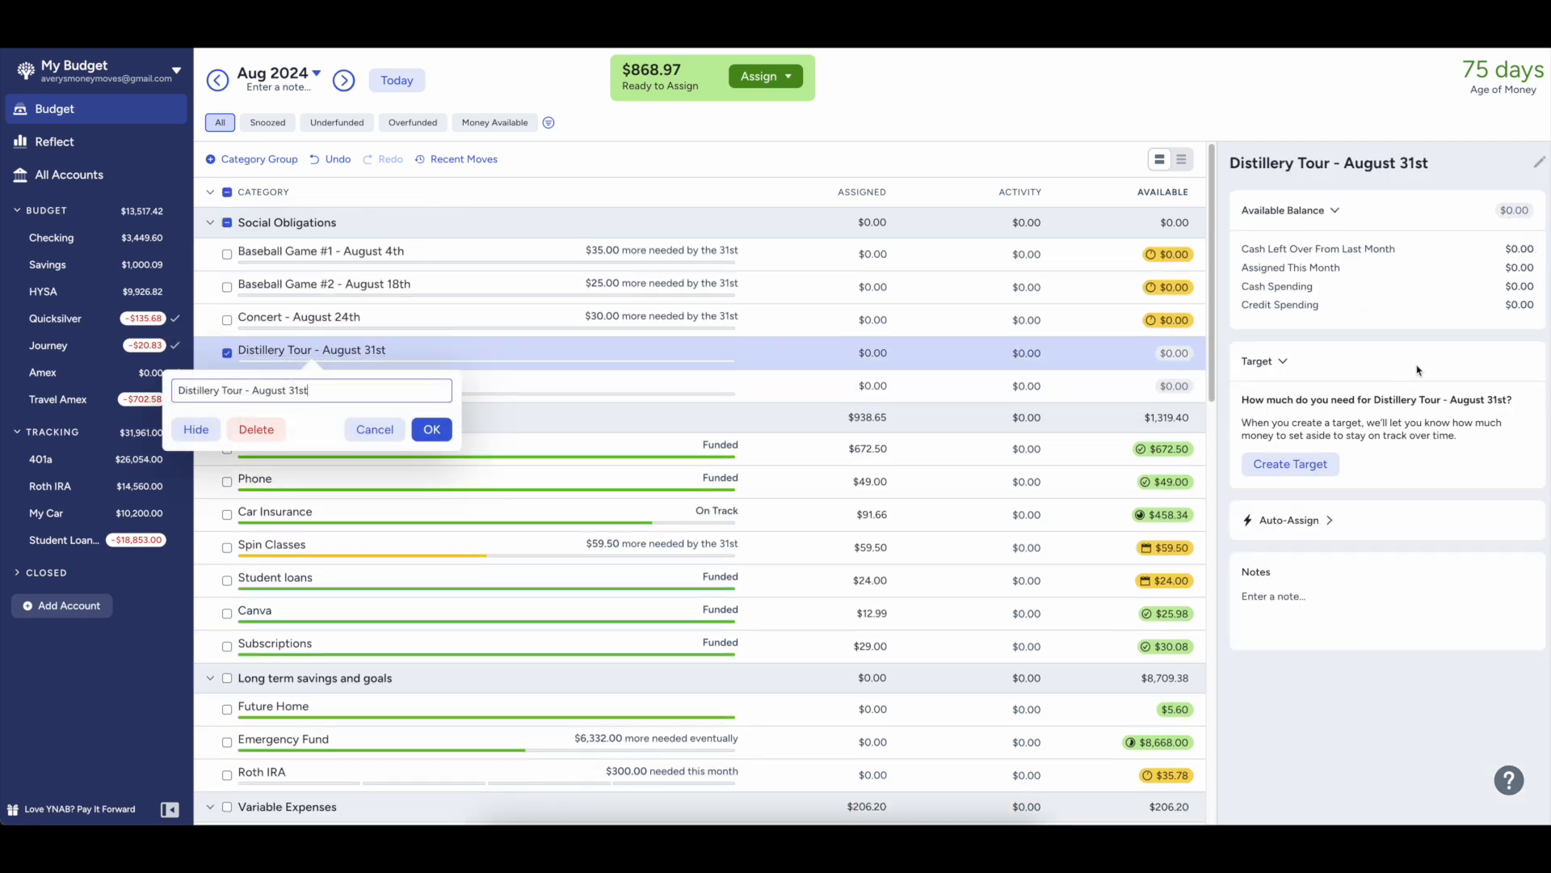
{"action": "left_click", "coordinate": [1539, 166]}
{"action": "left_click", "coordinate": [1539, 166]}
{"action": "left_click", "coordinate": [1465, 240]}
{"action": "left_click", "coordinate": [1253, 477]}
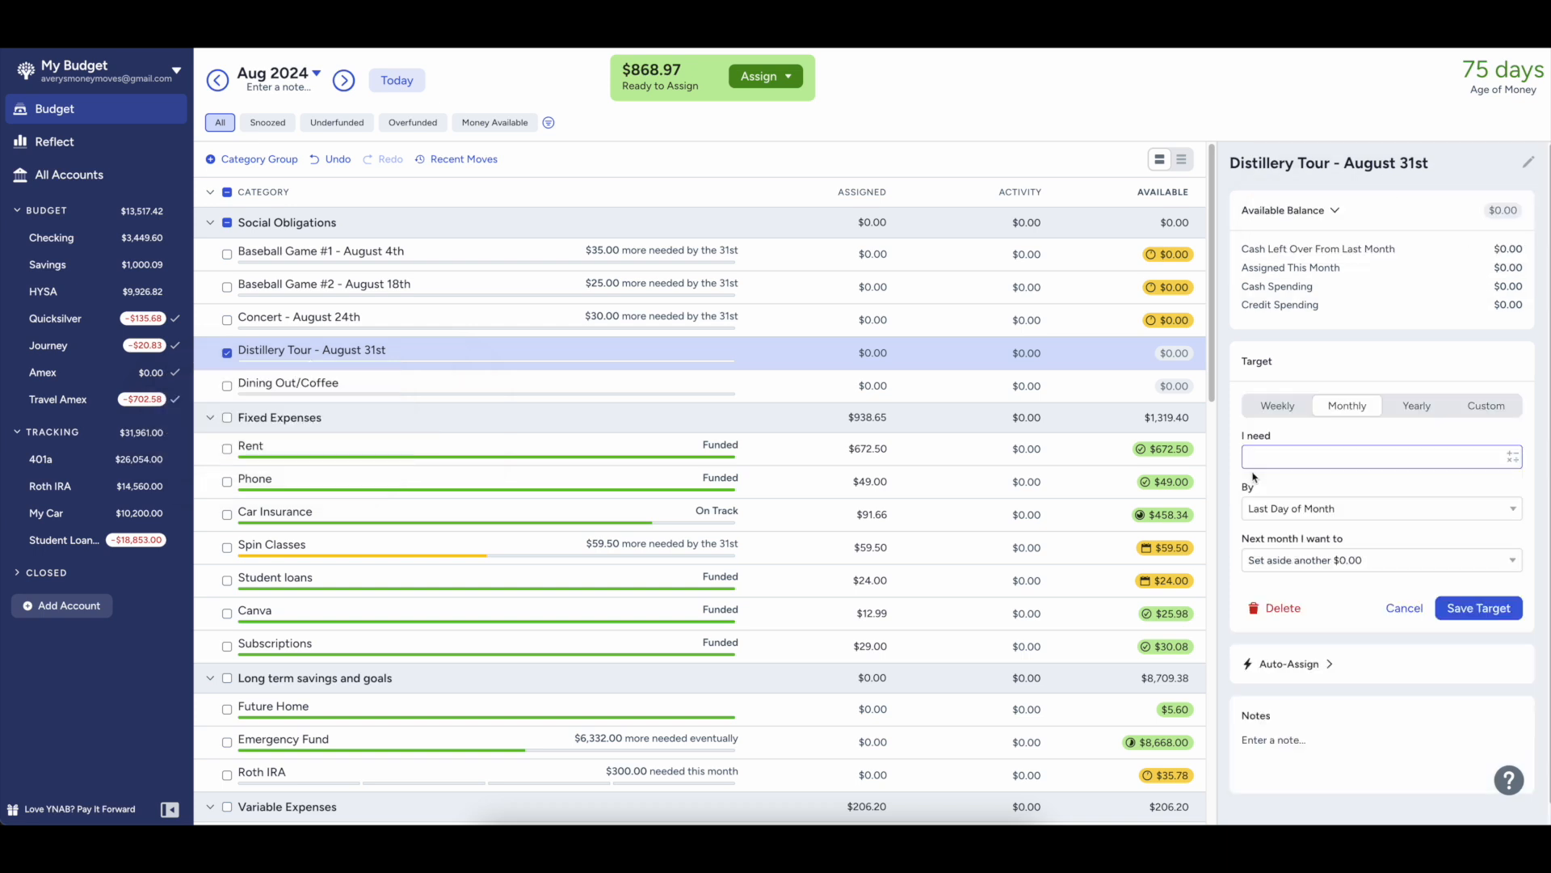
{"action": "type", "text": "35"}
{"action": "key", "text": "Return"}
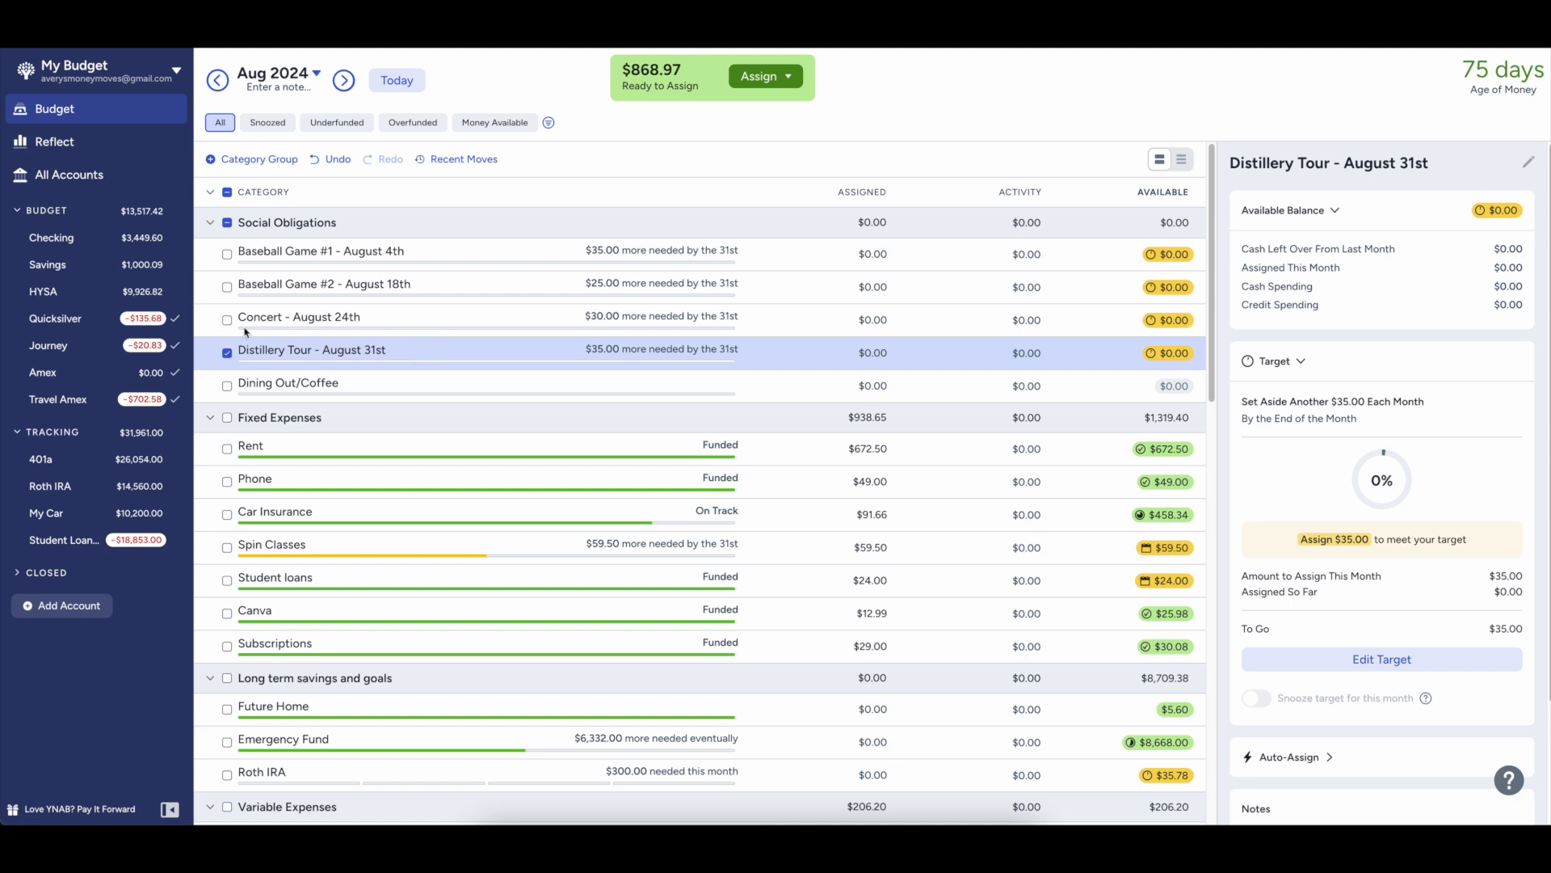
- Check the combined underfunded amount of the two baseball games, the concert and the distillery tour in the auto-assign options
{"action": "left_click", "coordinate": [228, 320]}
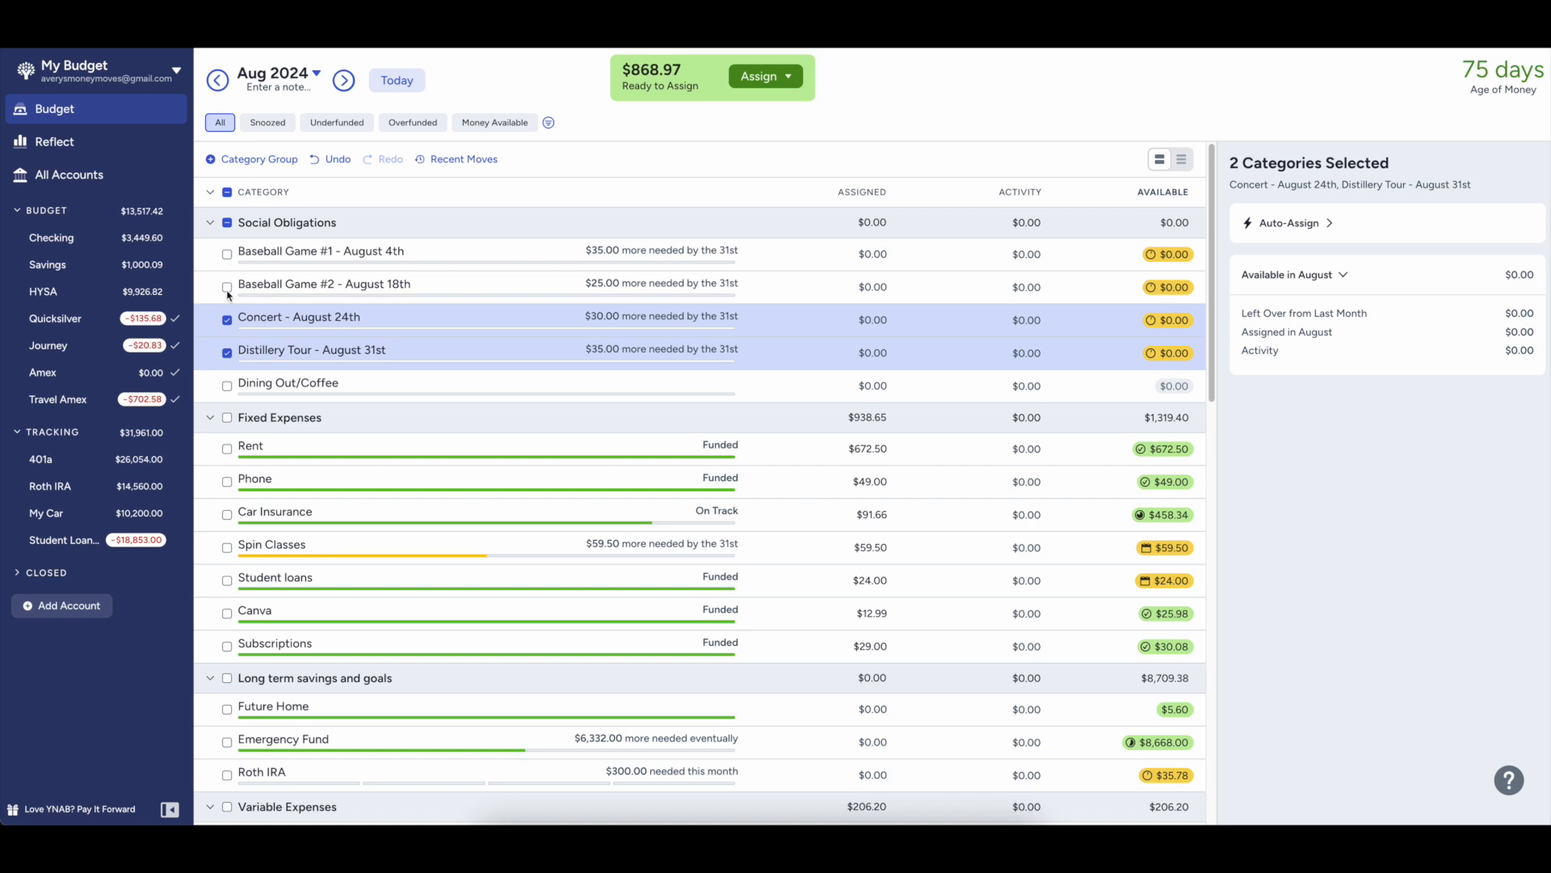
{"action": "left_click", "coordinate": [227, 288]}
{"action": "left_click", "coordinate": [227, 254]}
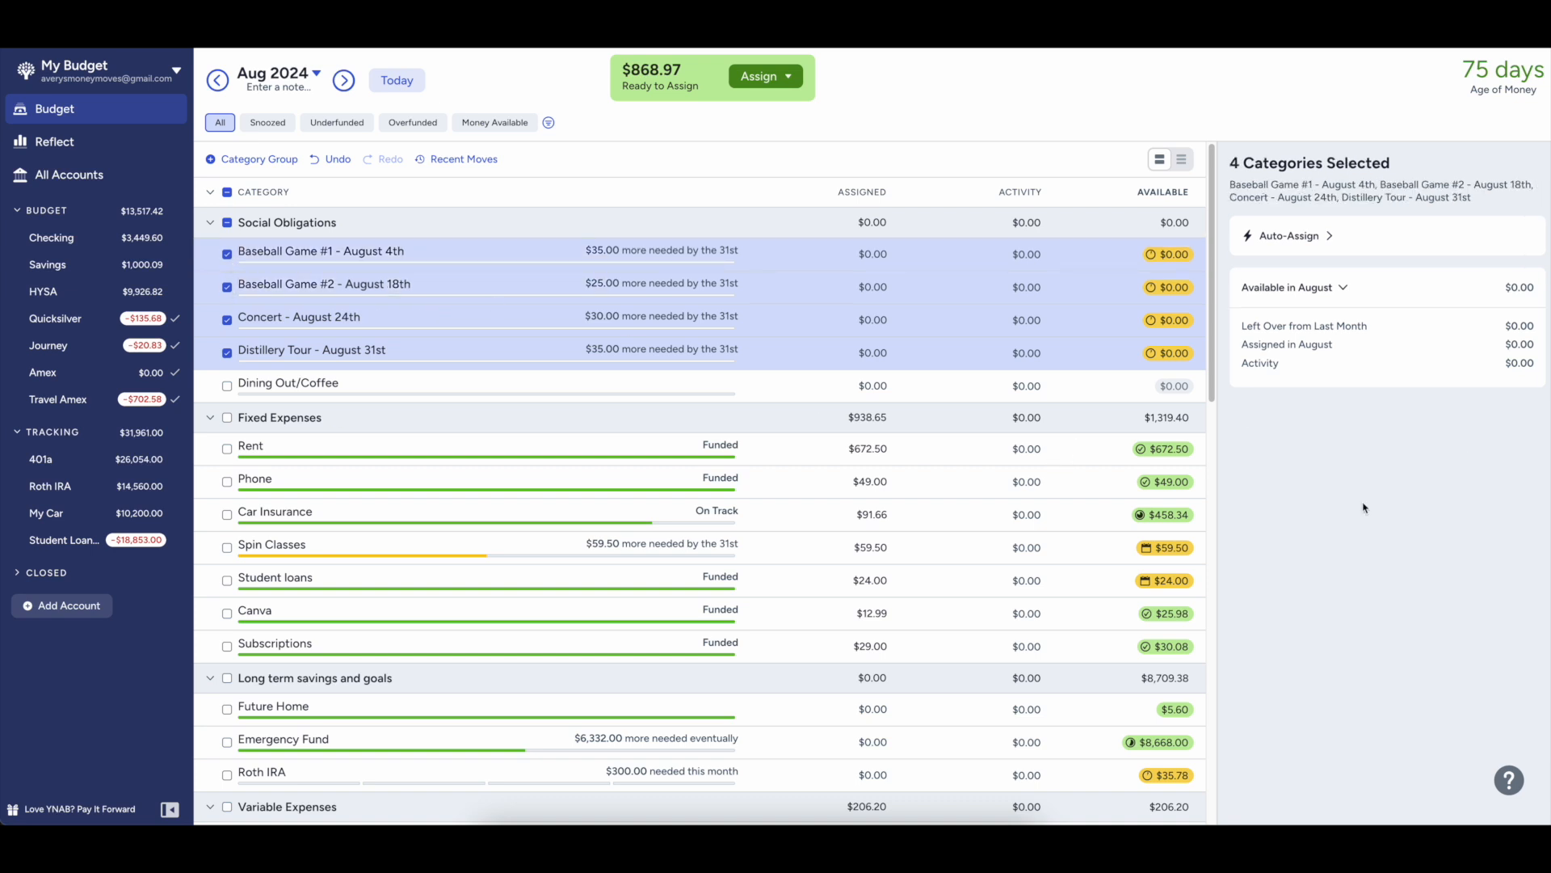
{"action": "left_click", "coordinate": [1326, 242]}
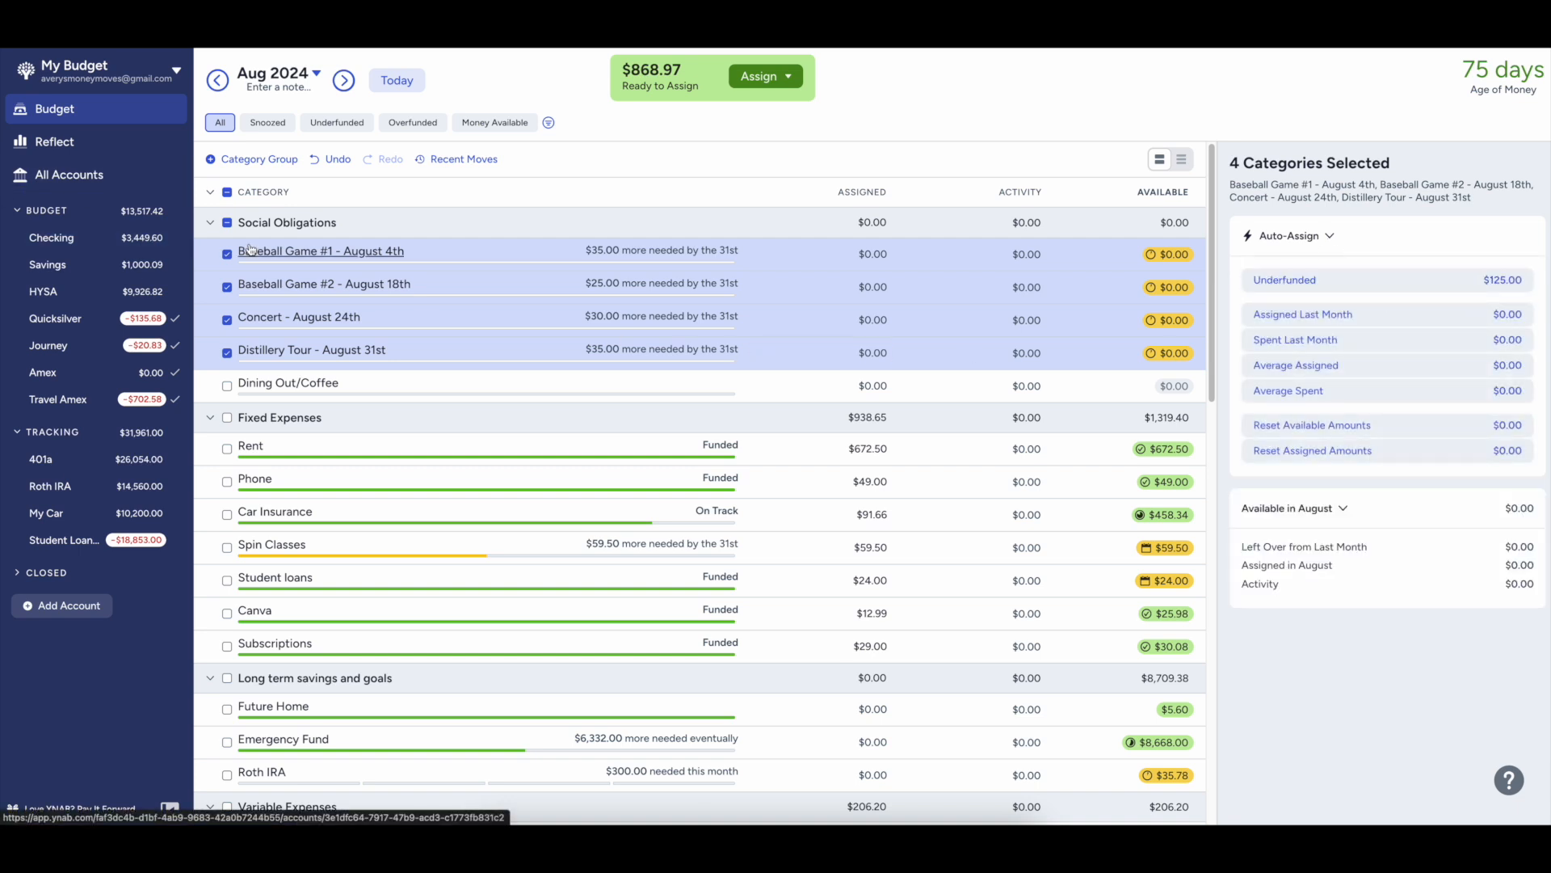
{"action": "left_click", "coordinate": [227, 224]}
- Rename the Dining Out/Coffee category as "Coffee 2x / week"
{"action": "left_click", "coordinate": [282, 386]}
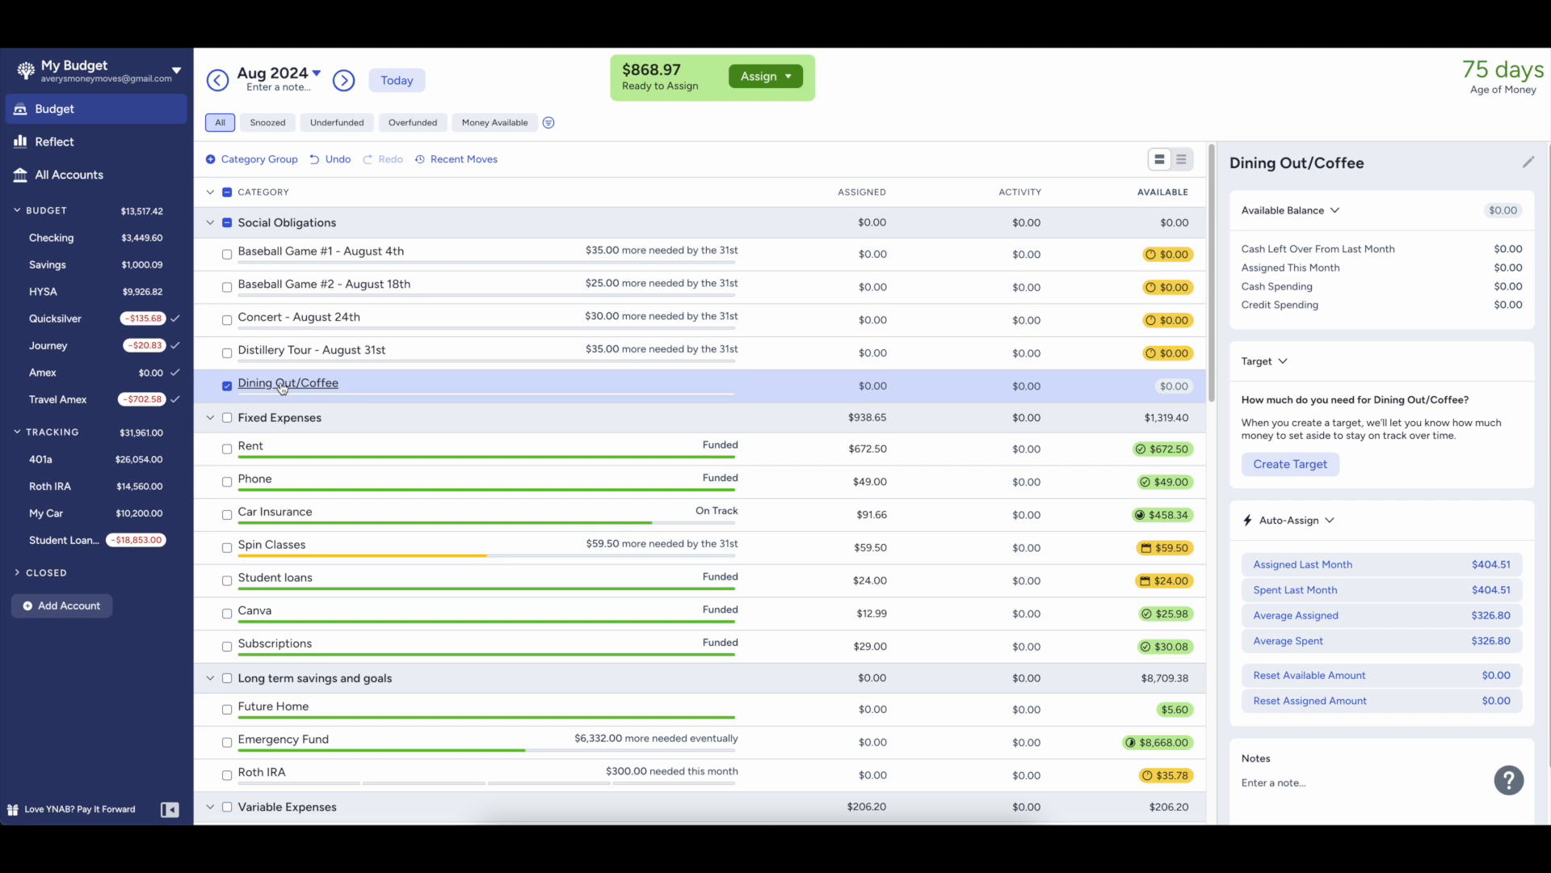
{"action": "left_click", "coordinate": [282, 385]}
{"action": "key", "text": "BackSpace"}
{"action": "key", "text": "BackSpace"}
{"action": "key", "text": "BackSpace"}
{"action": "key", "text": "BackSpace"}
{"action": "key", "text": "BackSpace"}
{"action": "key", "text": "BackSpace"}
{"action": "key", "text": "BackSpace"}
{"action": "key", "text": "BackSpace"}
{"action": "key", "text": "BackSpace"}
{"action": "key", "text": "BackSpace"}
{"action": "key", "text": "BackSpace"}
{"action": "key", "text": "BackSpace"}
{"action": "key", "text": "BackSpace"}
{"action": "key", "text": "BackSpace"}
{"action": "key", "text": "BackSpace"}
{"action": "key", "text": "BackSpace"}
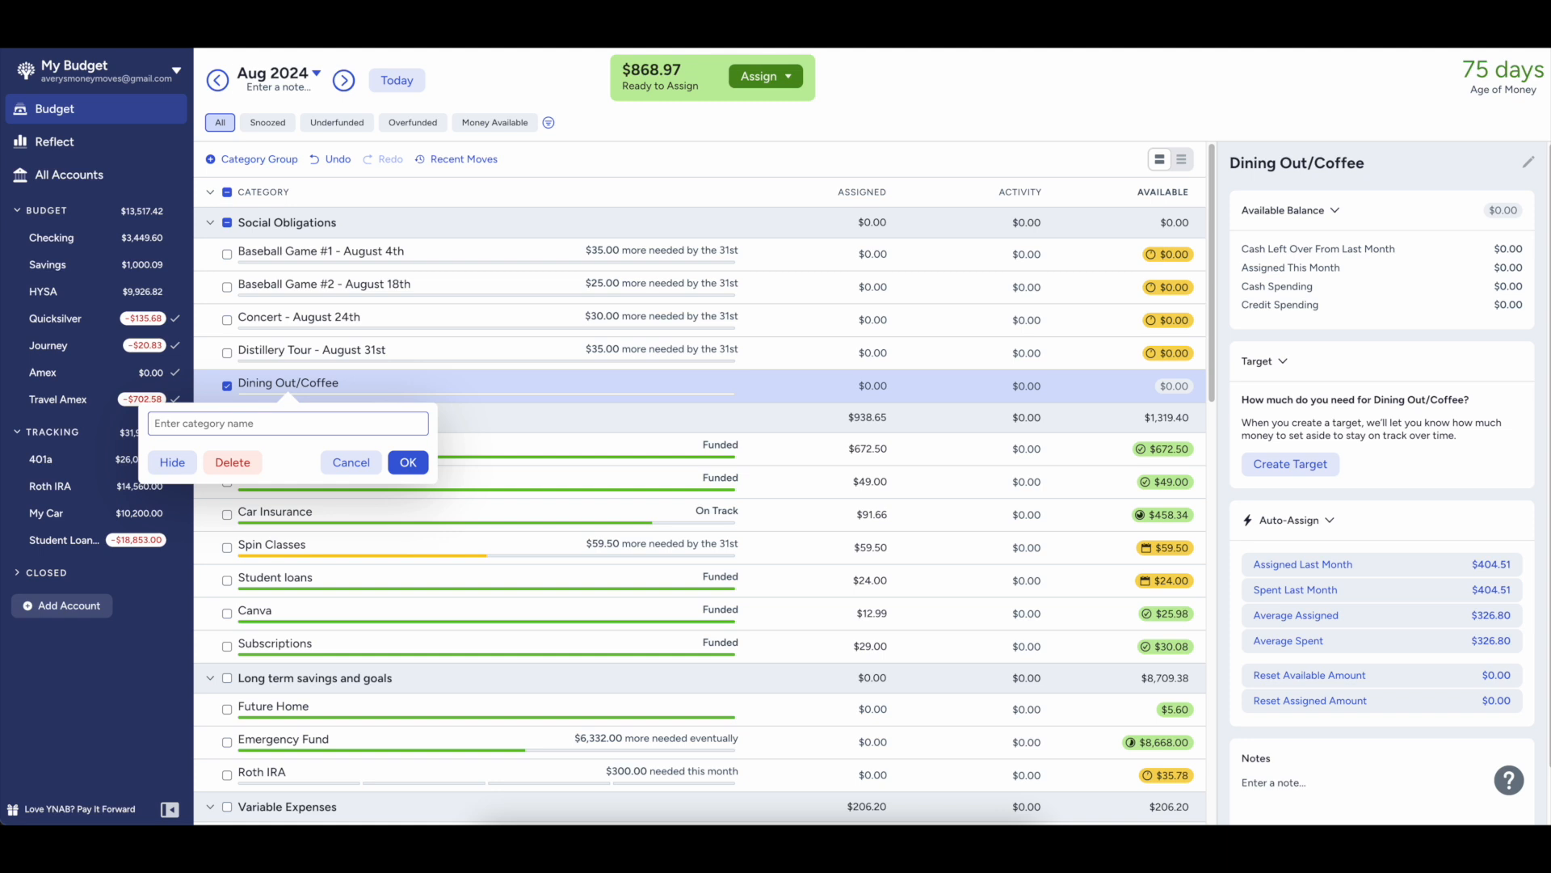
{"action": "type", "text": "Coffee 2x / week"}
{"action": "key", "text": "Return"}
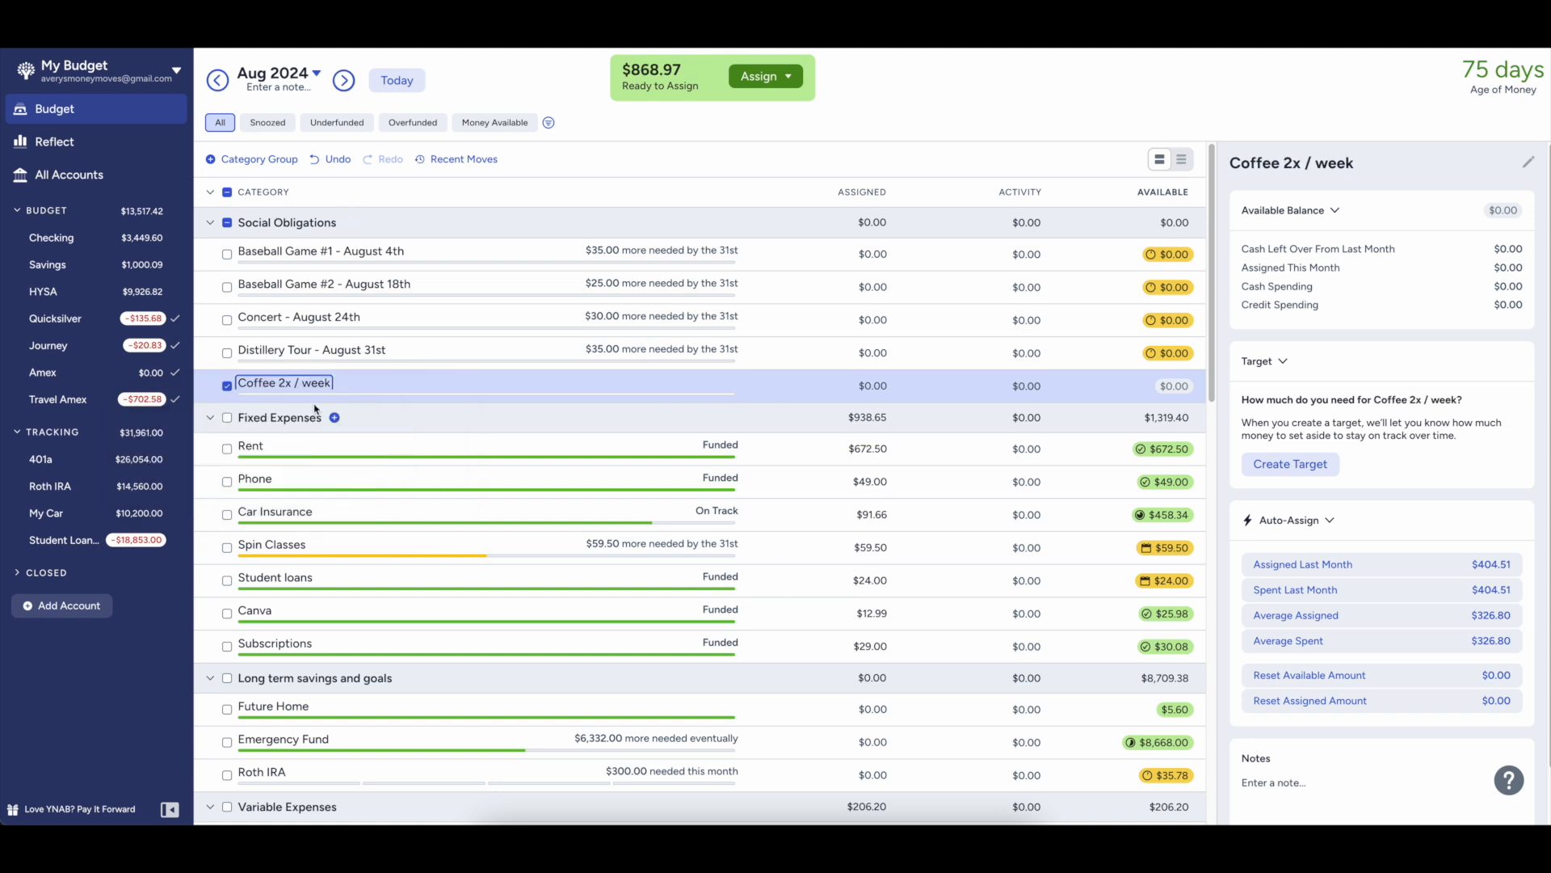
- Create a weekly target of $15 every Monday for the Coffee 2x / week category
{"action": "left_click", "coordinate": [291, 385]}
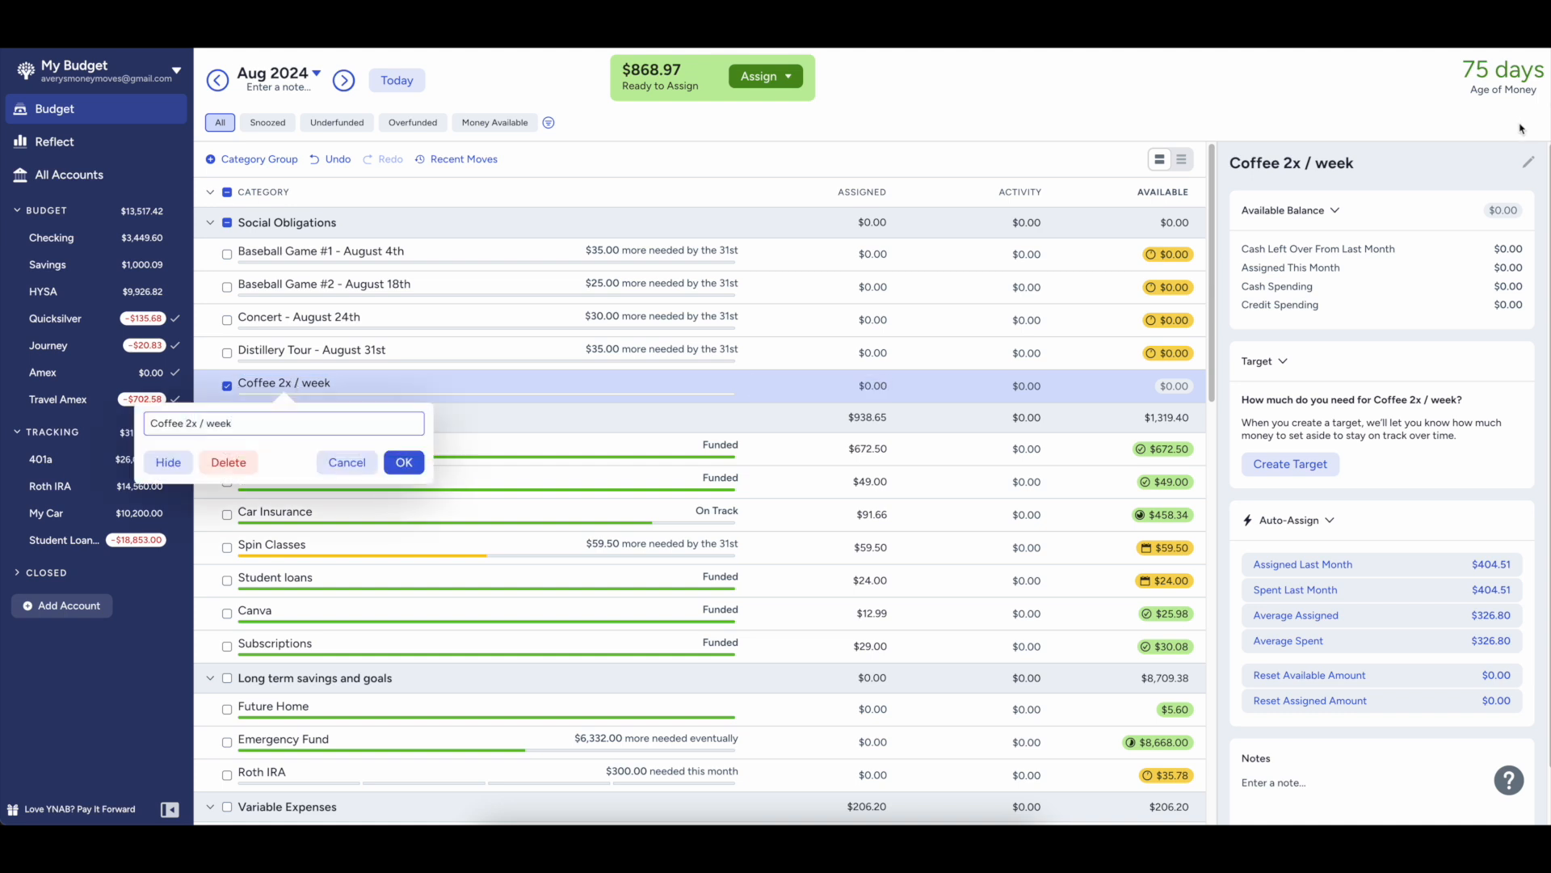
{"action": "left_click", "coordinate": [1519, 165]}
{"action": "left_click", "coordinate": [1529, 163]}
{"action": "left_click", "coordinate": [1464, 241]}
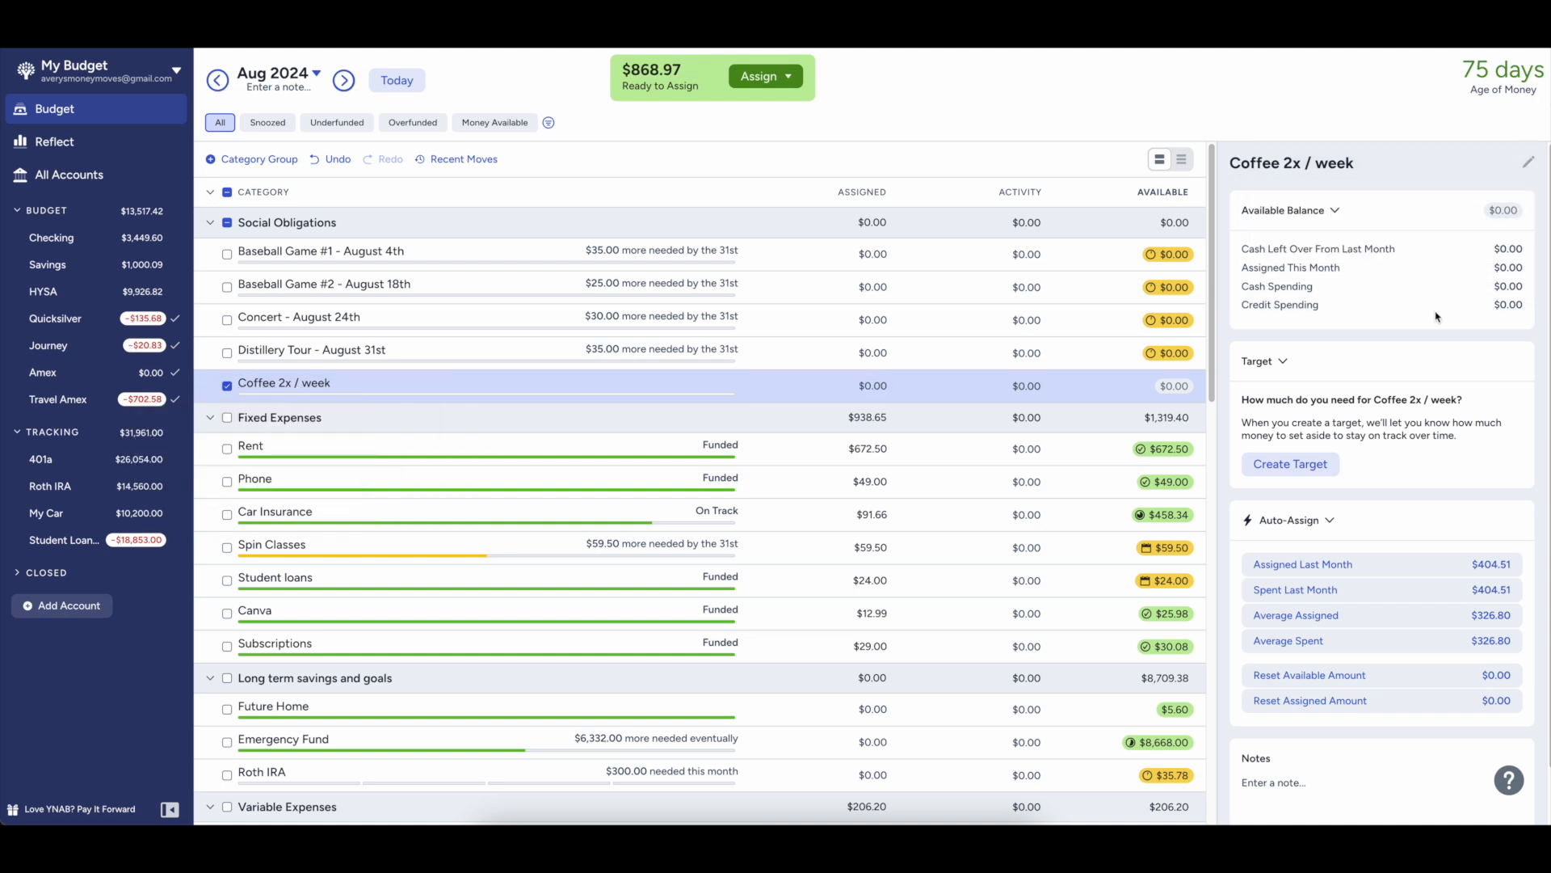
{"action": "left_click", "coordinate": [1313, 457]}
{"action": "left_click", "coordinate": [1302, 455]}
{"action": "type", "text": "15"}
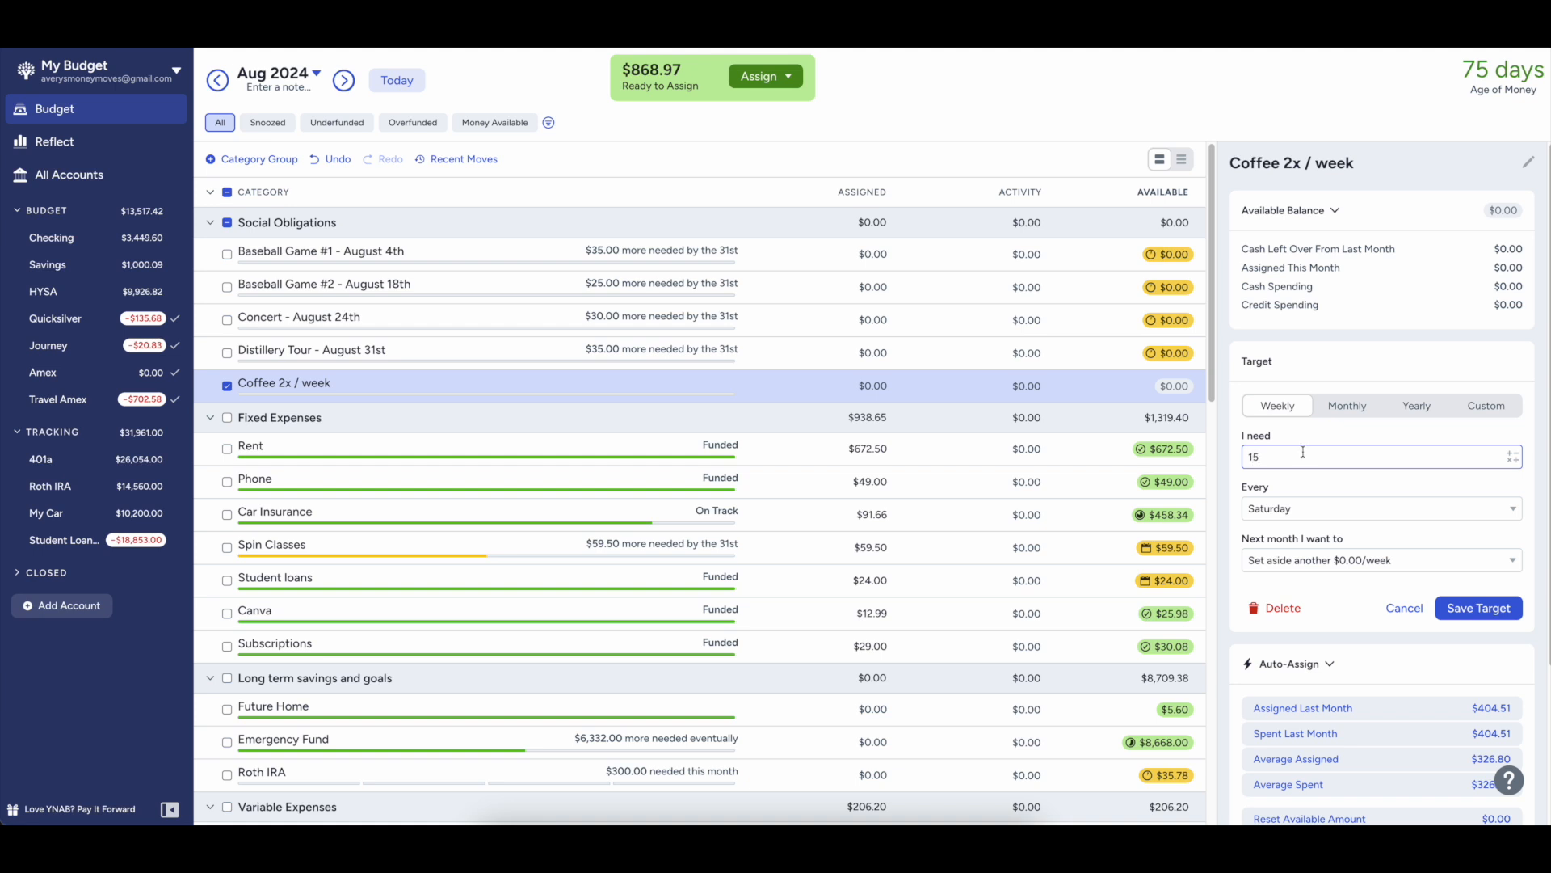
{"action": "left_click", "coordinate": [1312, 485]}
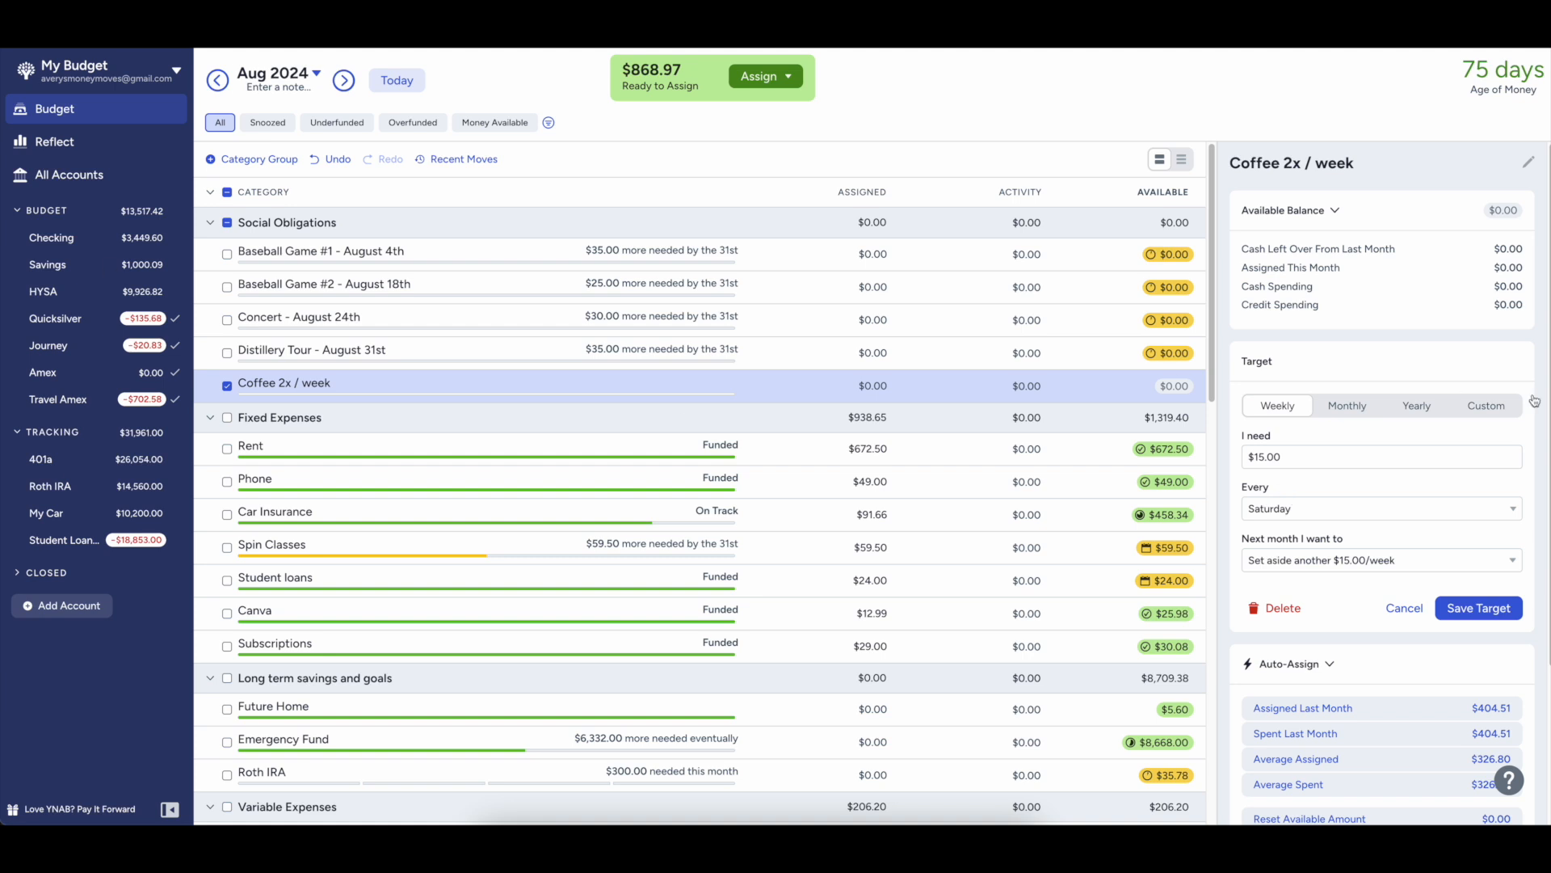
{"action": "left_click", "coordinate": [1267, 517]}
{"action": "left_click", "coordinate": [1295, 423]}
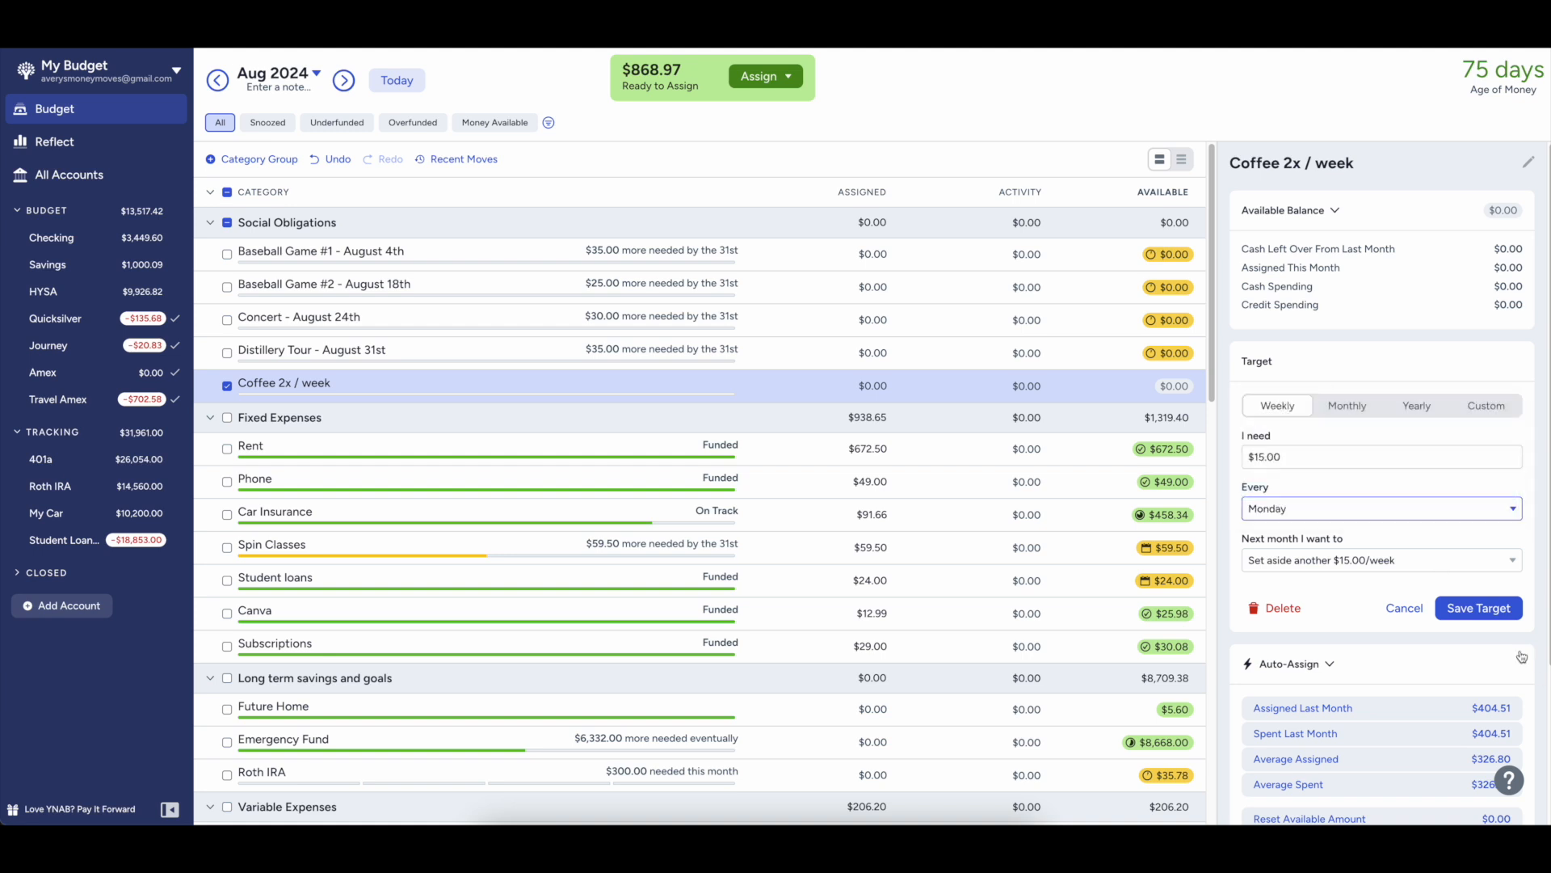
{"action": "left_click", "coordinate": [1479, 608]}
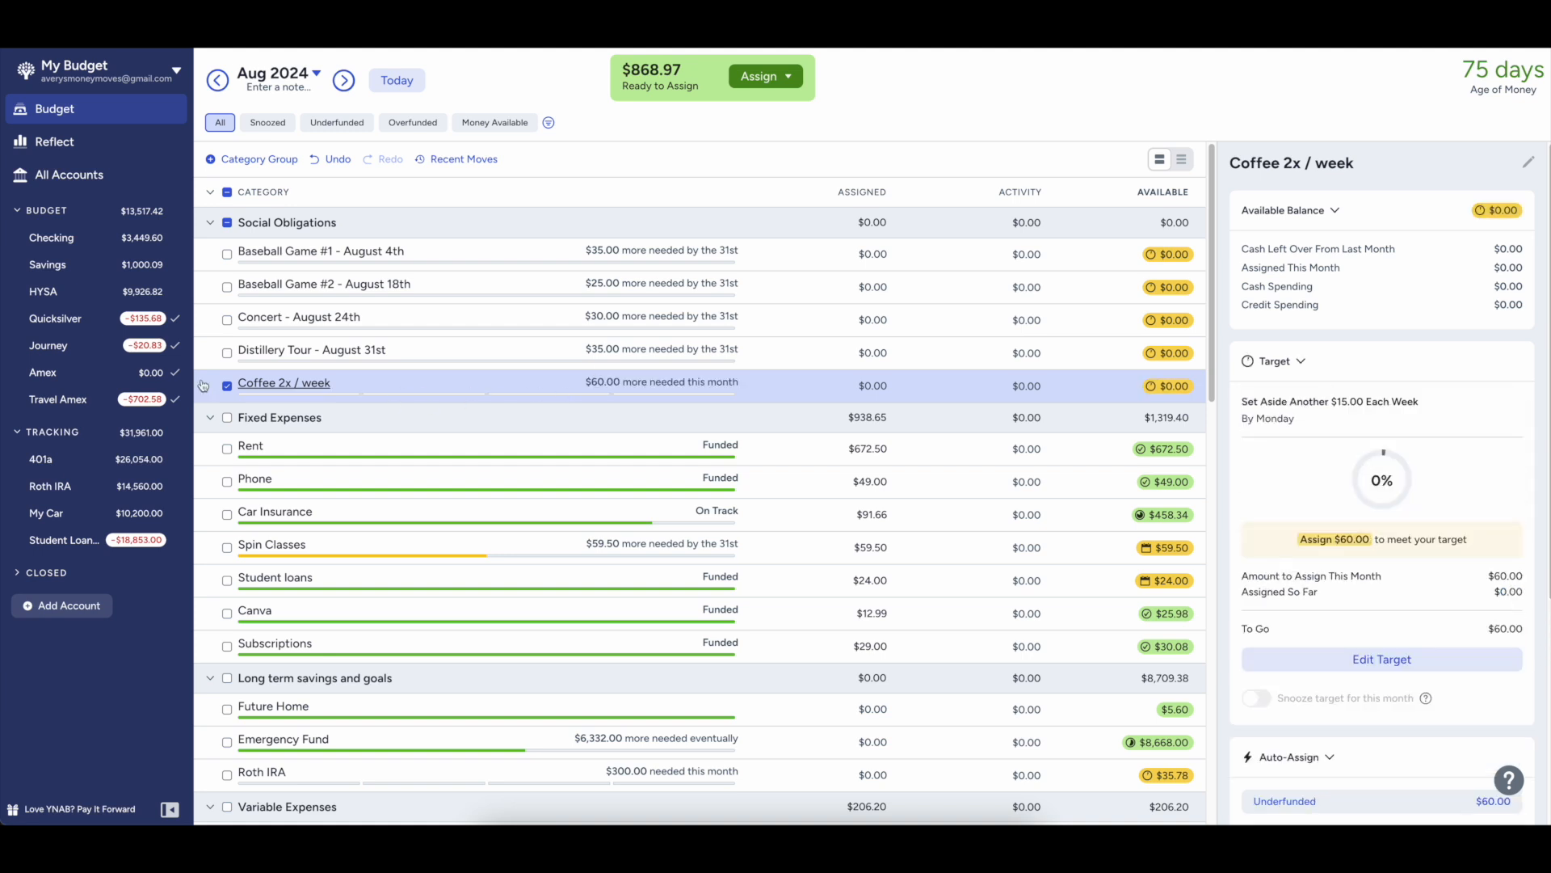
{"action": "left_click", "coordinate": [227, 386]}
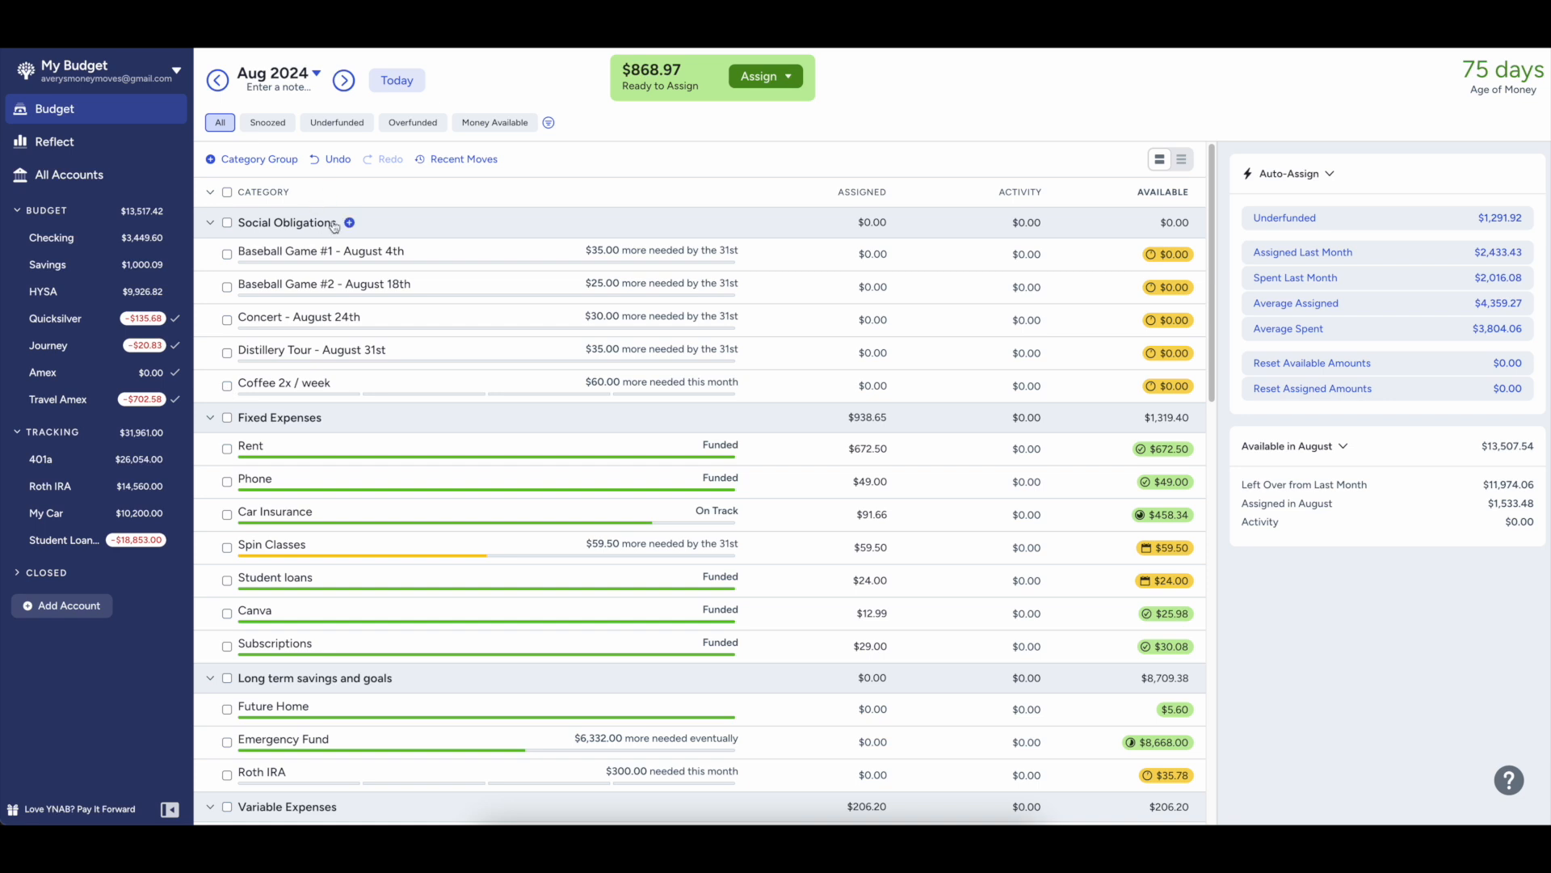
{"action": "left_click", "coordinate": [349, 223]}
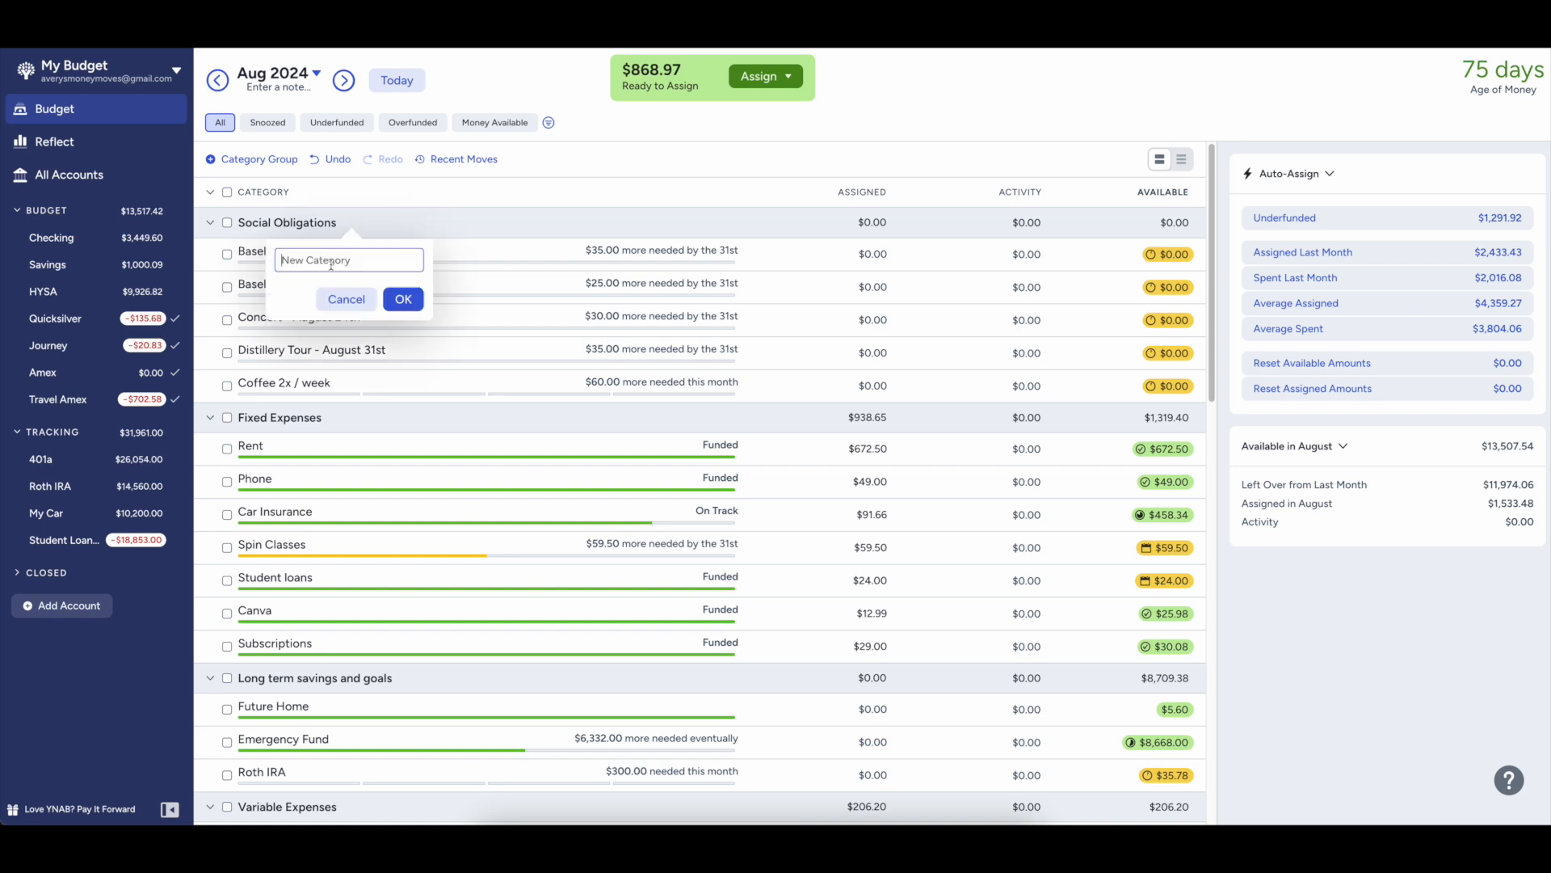
{"action": "left_click", "coordinate": [363, 324]}
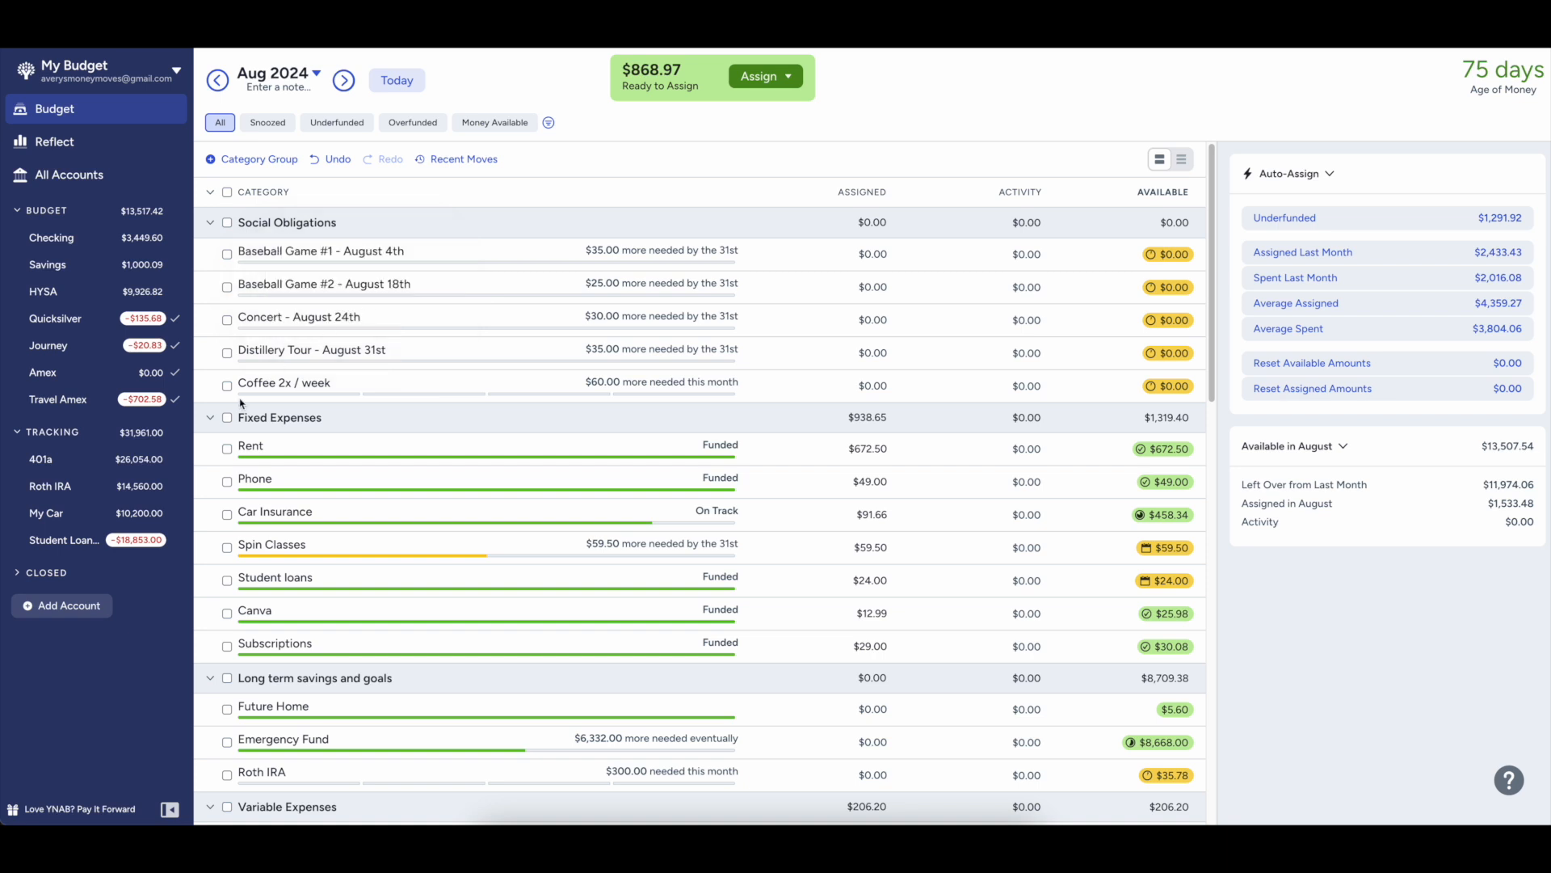
- Check the combined underfunded amount of all five Social Obligations categories, leaving none of them selected
{"action": "left_click", "coordinate": [227, 386]}
{"action": "left_click", "coordinate": [227, 353]}
{"action": "left_click", "coordinate": [227, 320]}
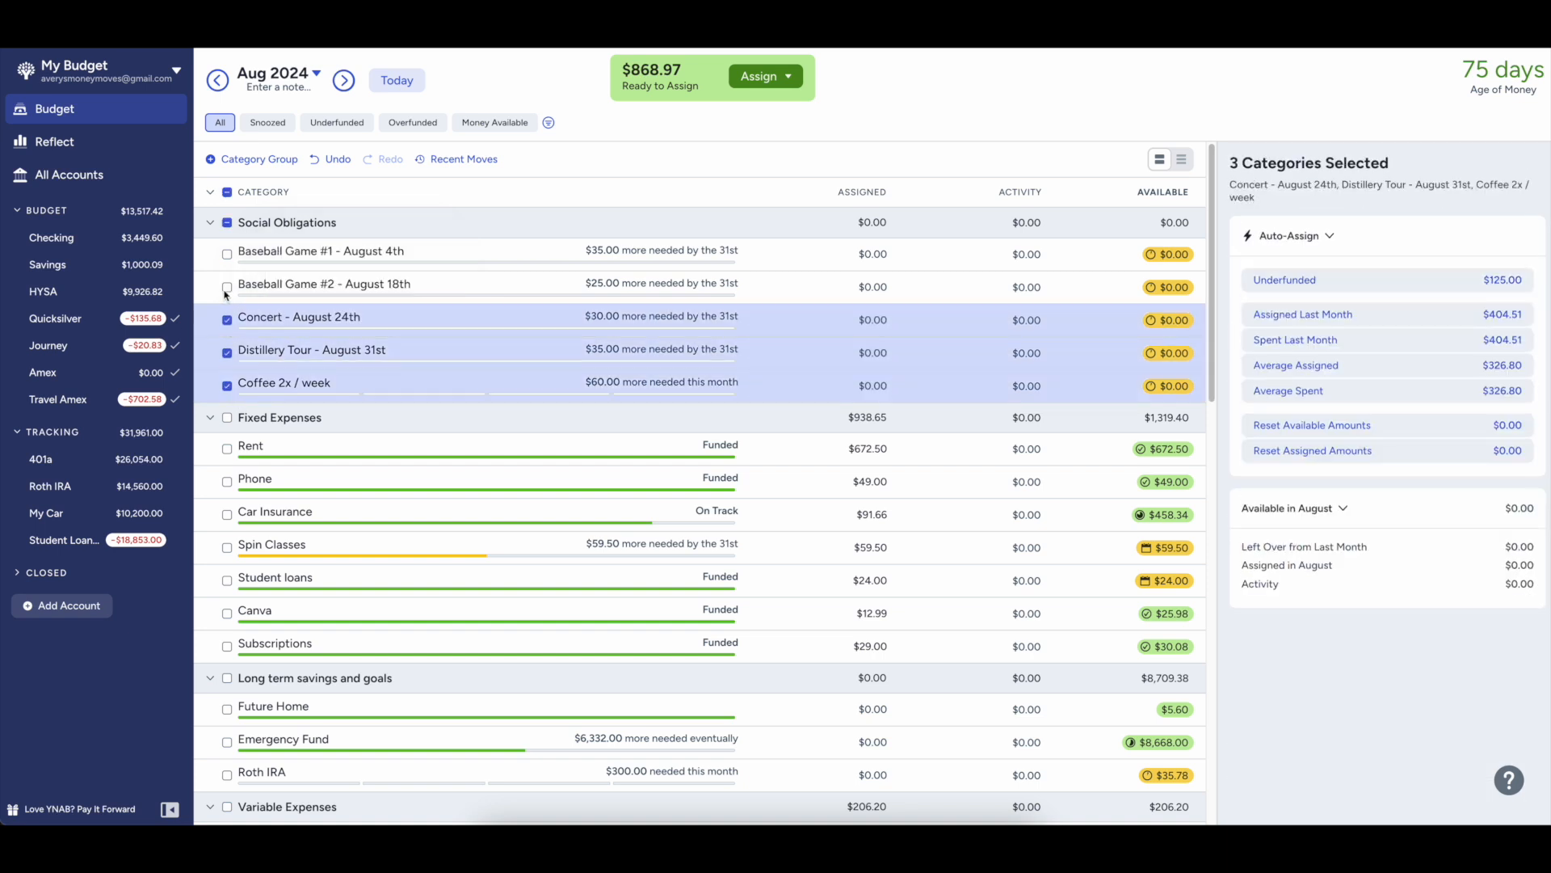
{"action": "left_click", "coordinate": [227, 287]}
{"action": "left_click", "coordinate": [227, 255]}
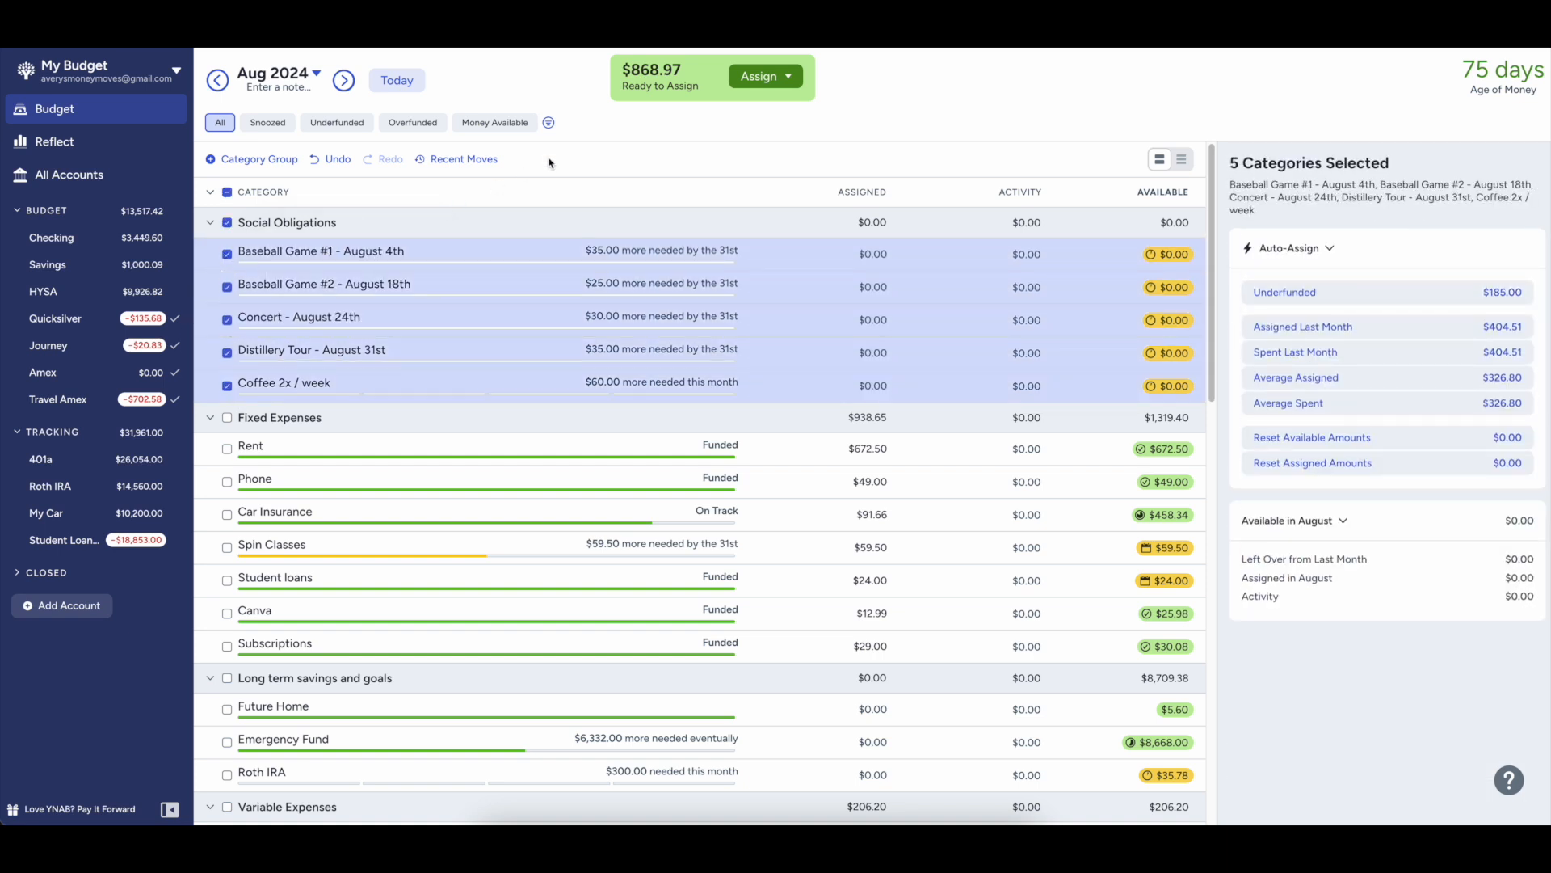
{"action": "left_click", "coordinate": [227, 223]}
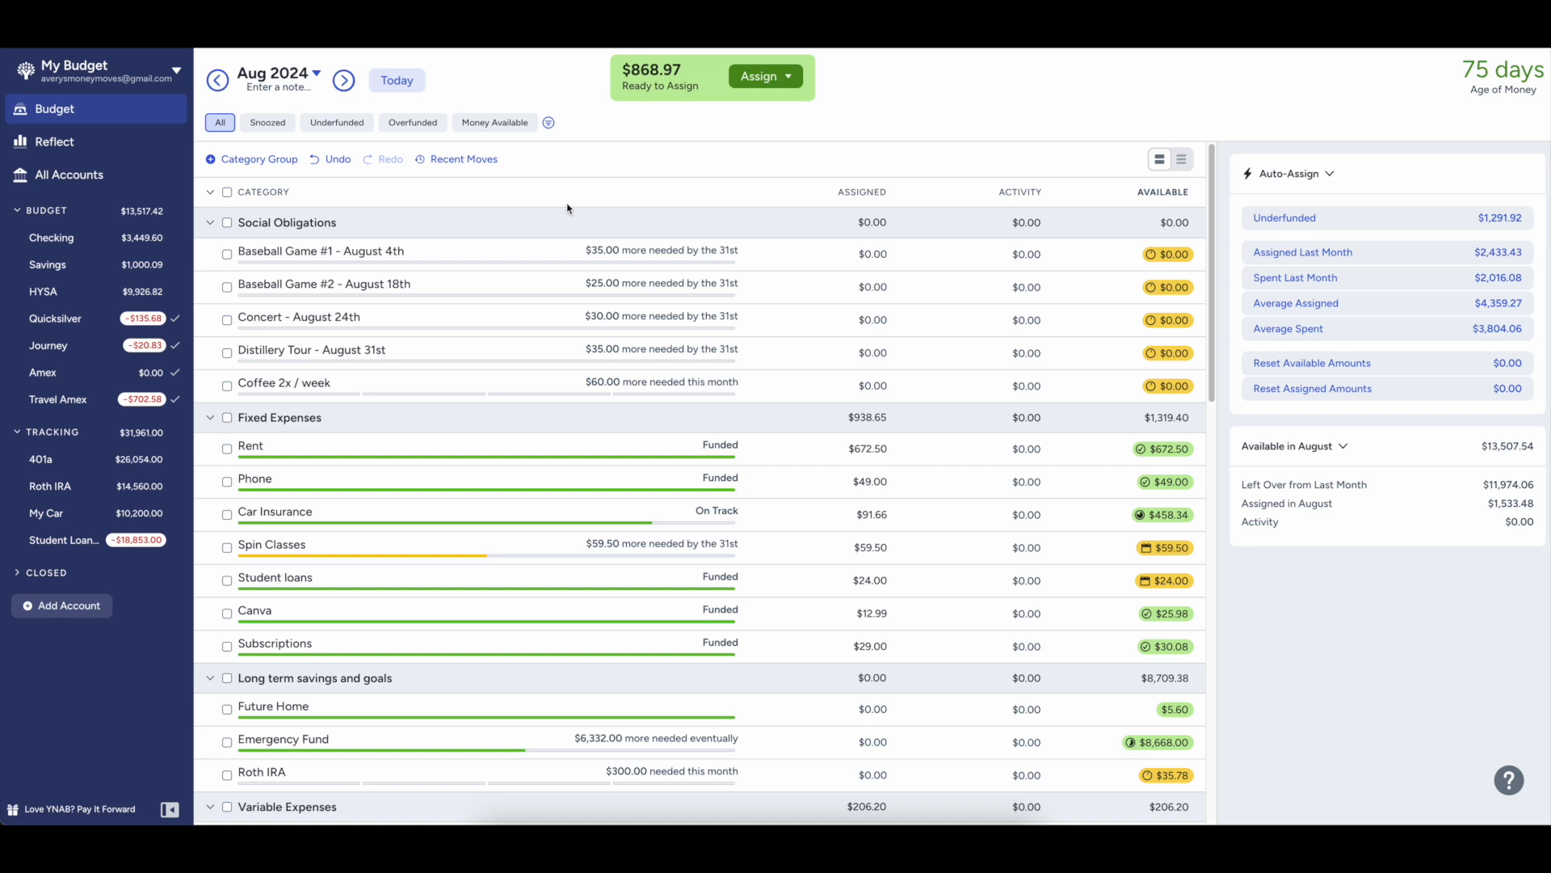
- Assign $60.89 to the Christmas/Holidays category in the Sinking Funds group
{"action": "scroll", "coordinate": [512, 426], "scroll_direction": "down", "scroll_amount": 15}
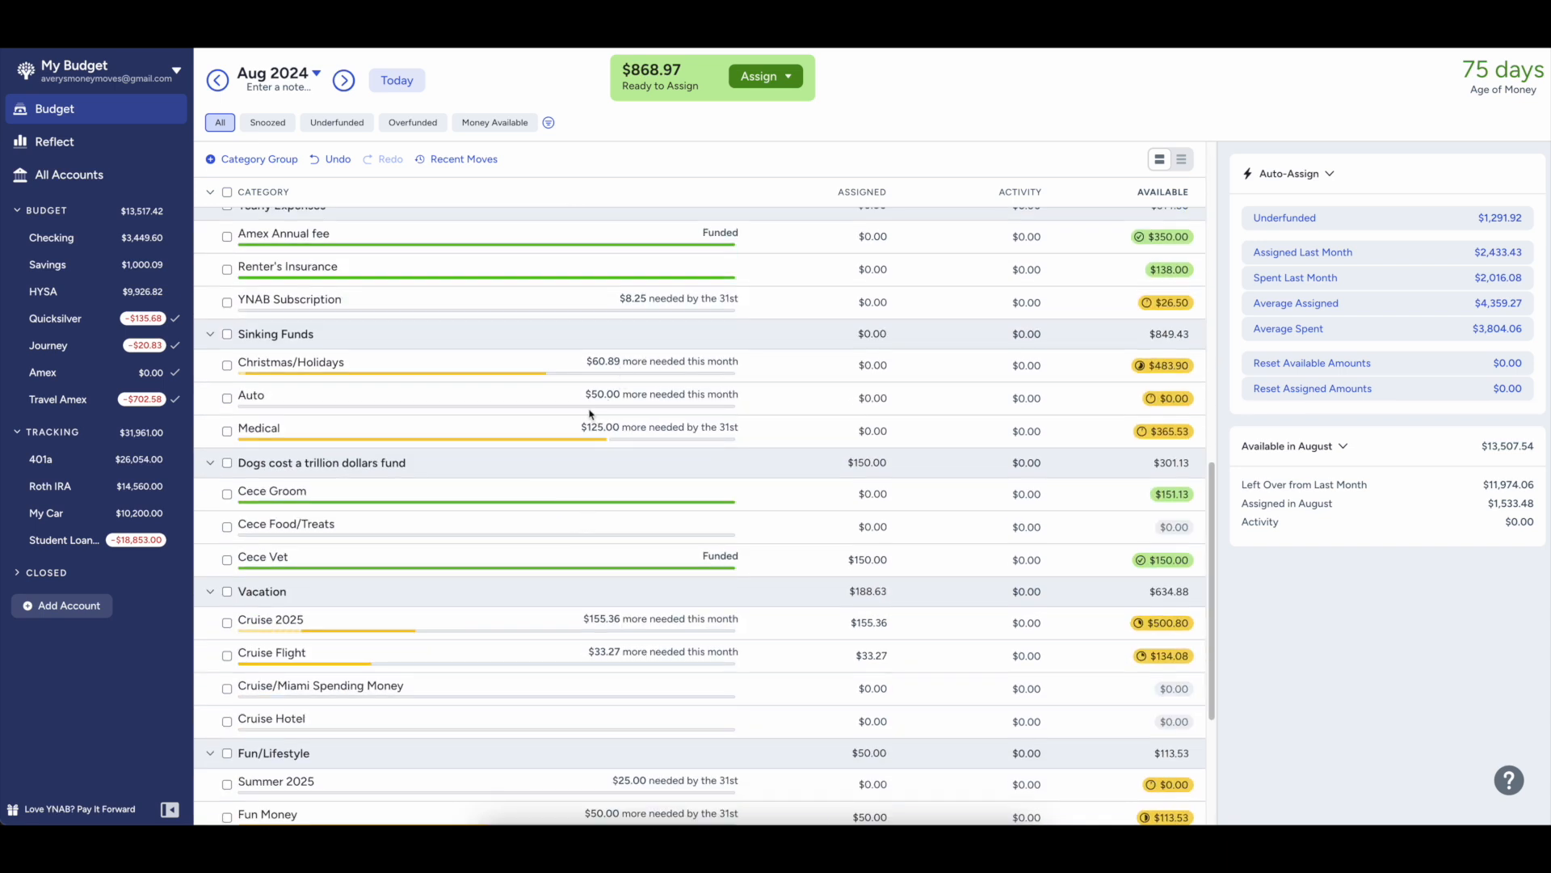
{"action": "left_click", "coordinate": [866, 363]}
{"action": "type", "text": "60.89"}
{"action": "key", "text": "Return"}
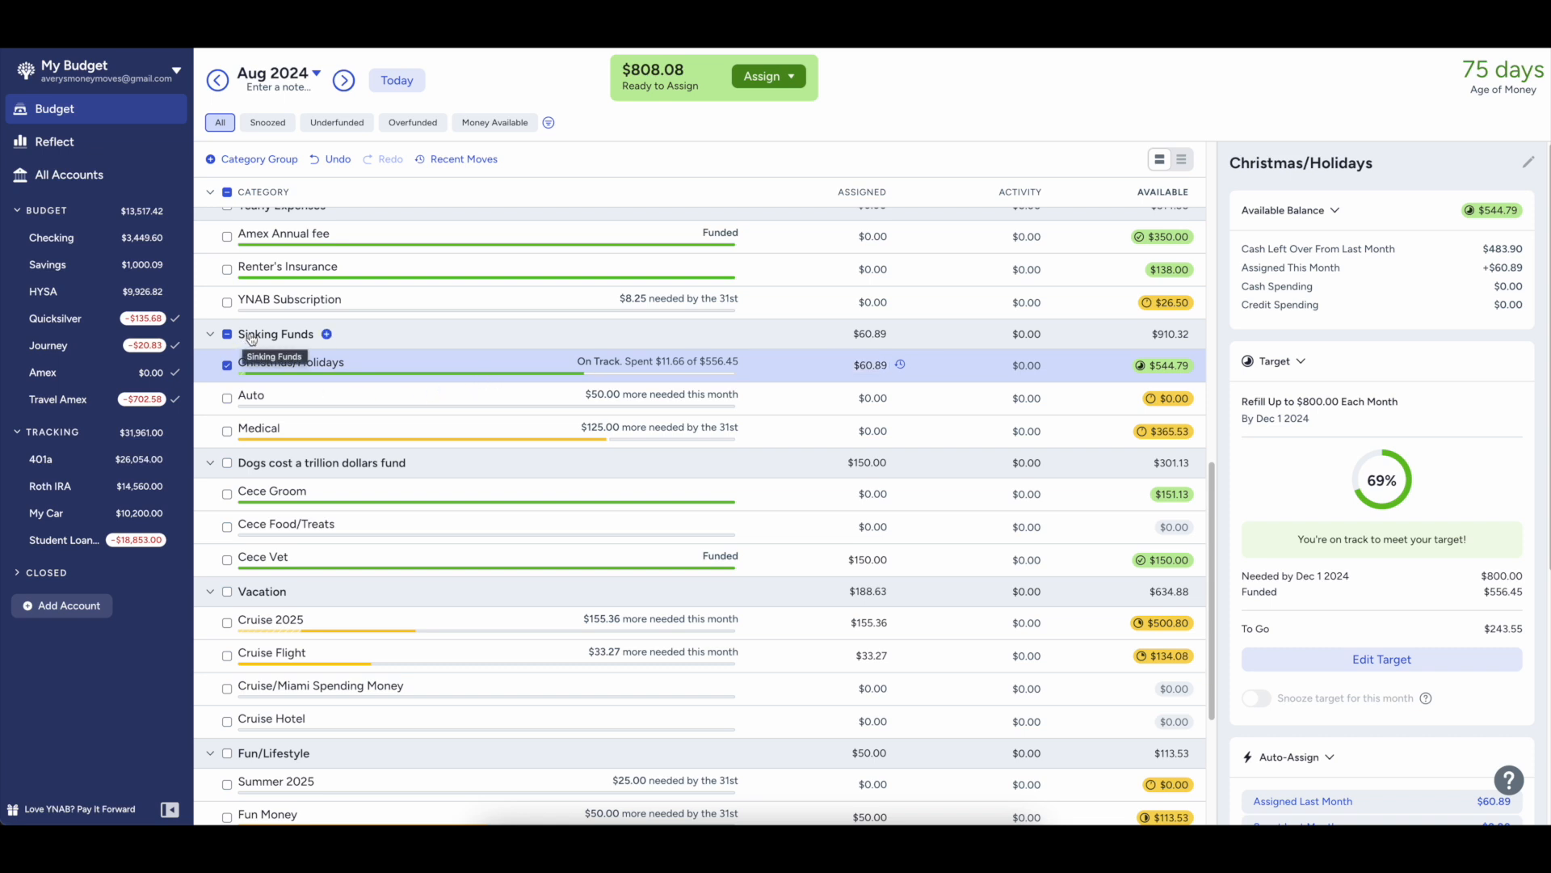
- Delete the monthly target of the Auto category in the Sinking Funds group
{"action": "left_click", "coordinate": [260, 396]}
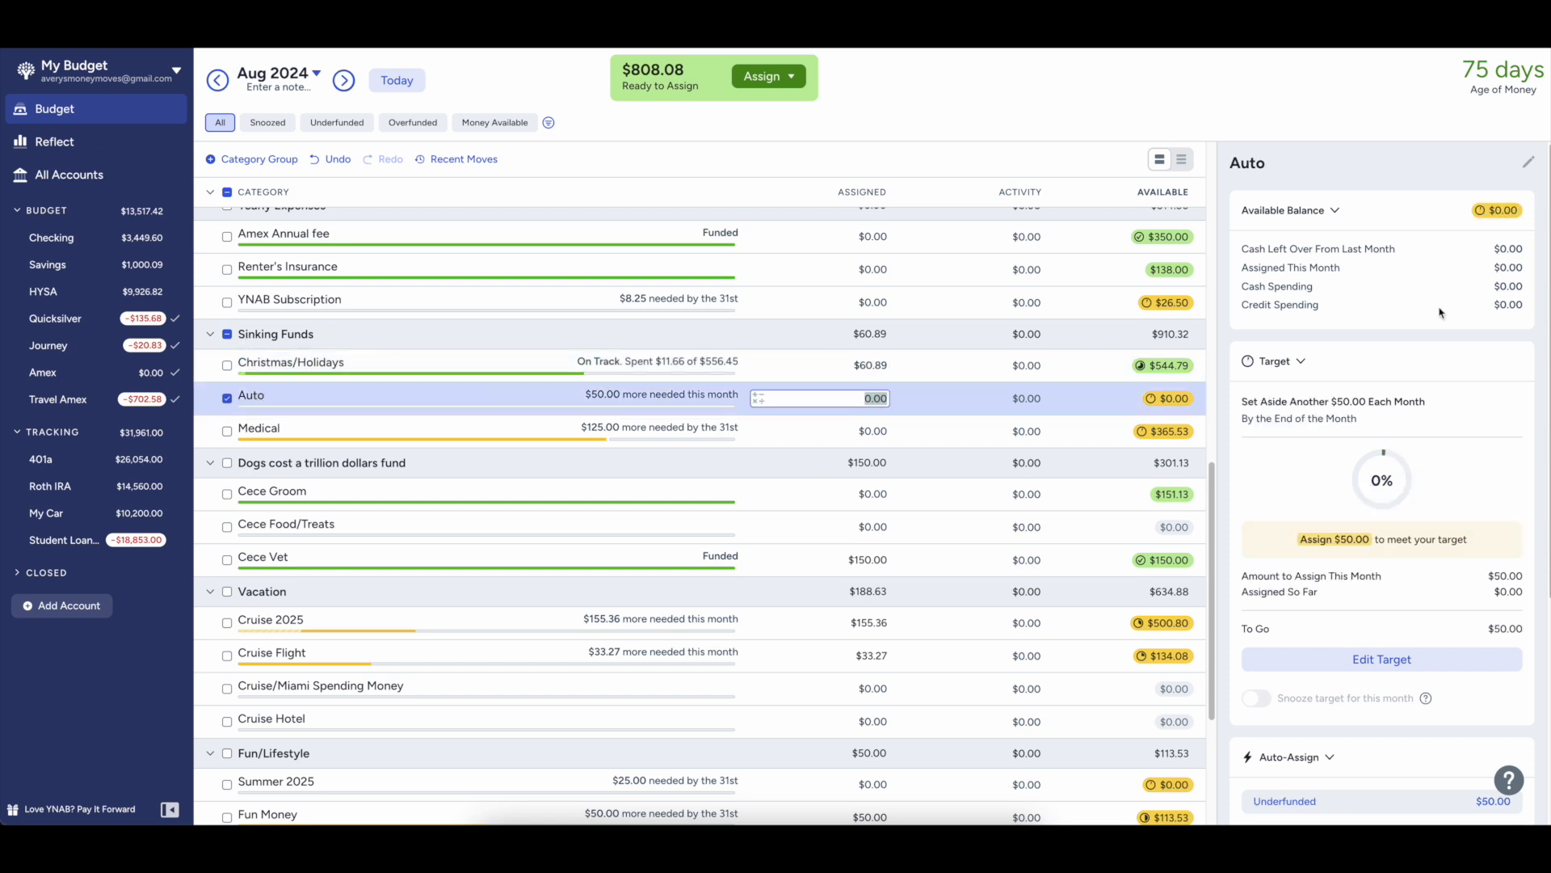
{"action": "left_click", "coordinate": [1528, 163]}
{"action": "left_click", "coordinate": [1464, 241]}
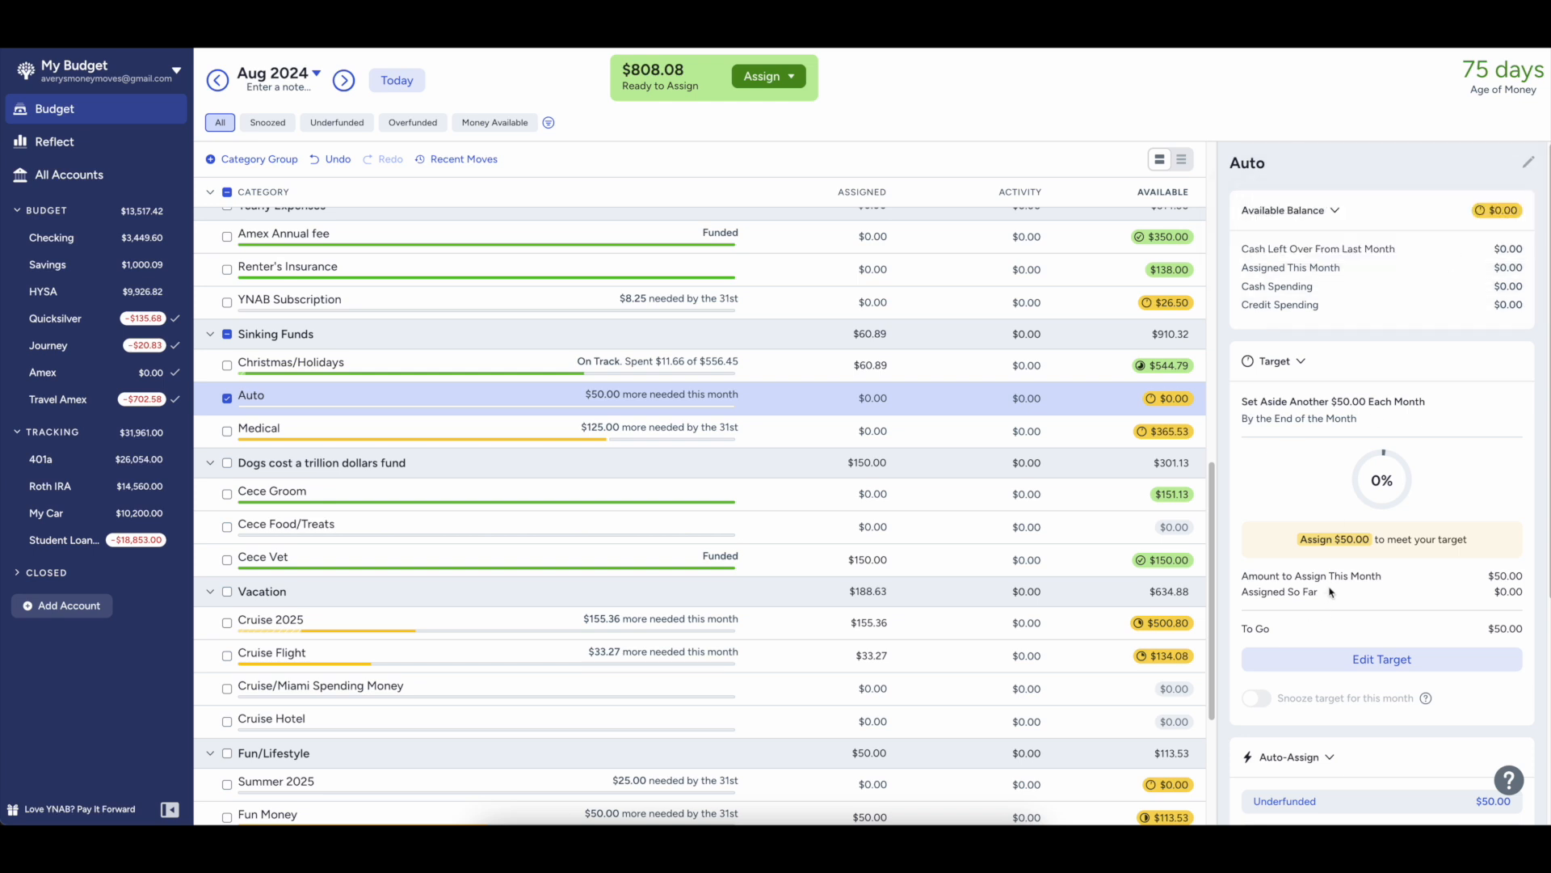
{"action": "scroll", "coordinate": [1335, 581], "scroll_direction": "down", "scroll_amount": 4}
{"action": "scroll", "coordinate": [1334, 582], "scroll_direction": "up", "scroll_amount": 4}
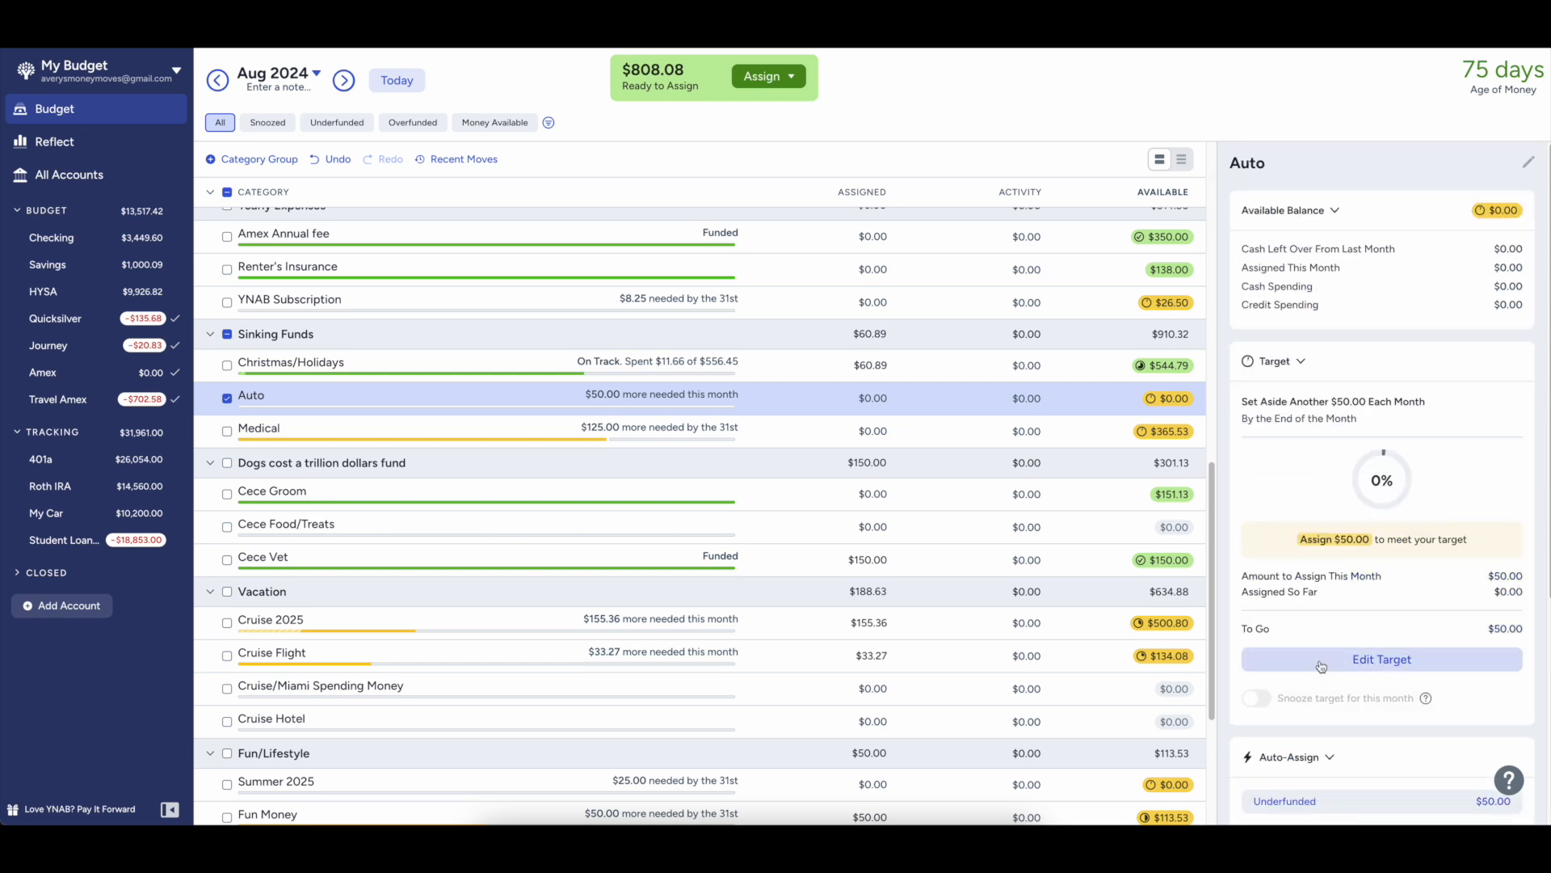
{"action": "left_click", "coordinate": [1322, 654]}
{"action": "left_click", "coordinate": [1276, 612]}
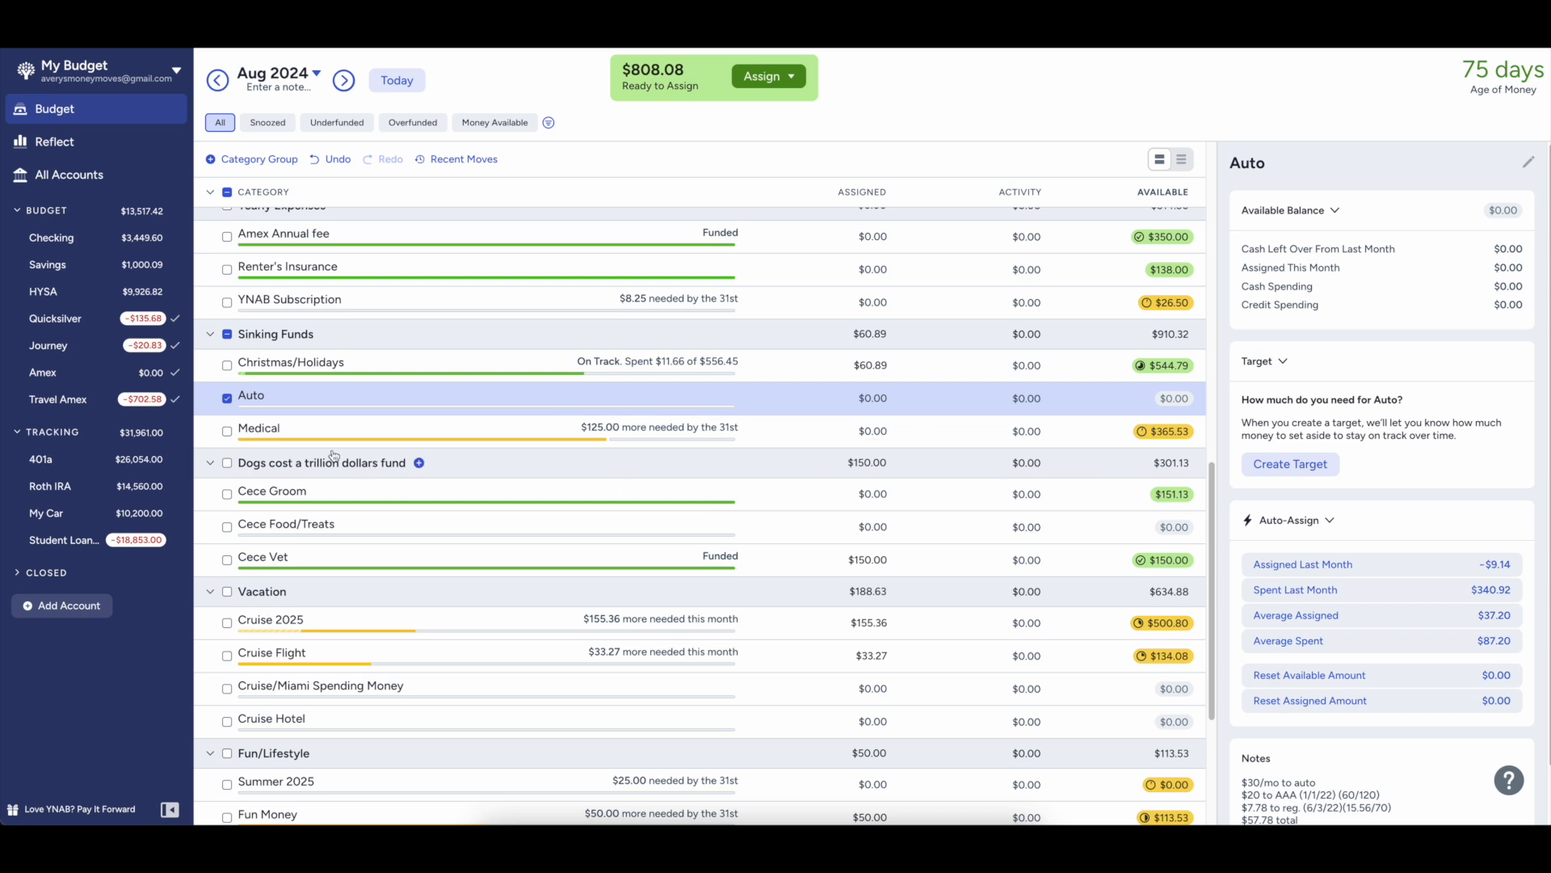
- Delete the monthly target of the Medical category in Sinking Funds and leave the category deselected
{"action": "left_click", "coordinate": [234, 429]}
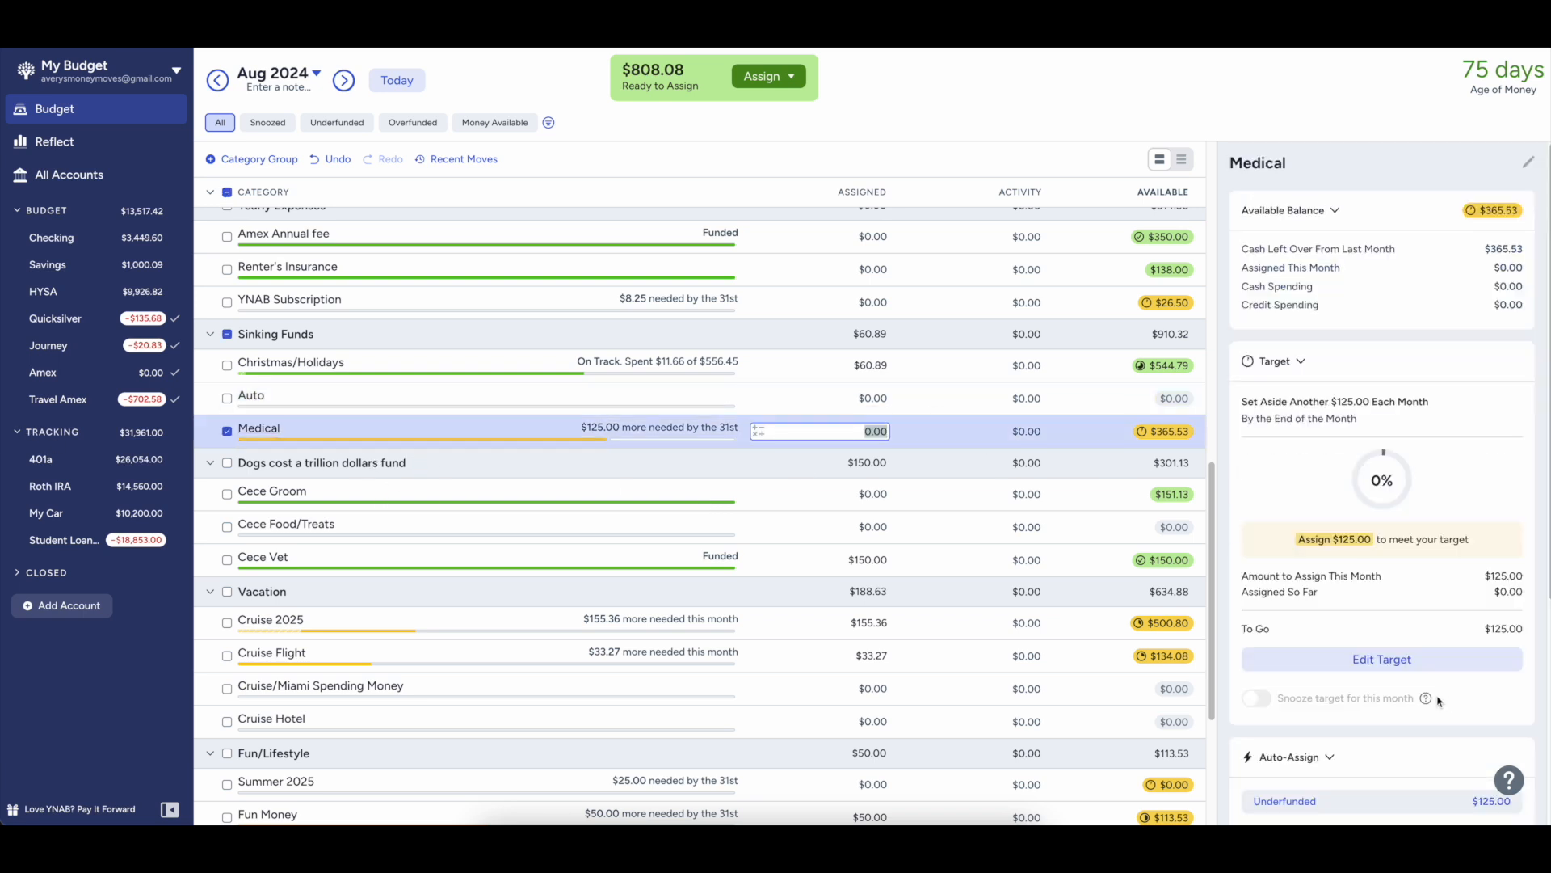
{"action": "left_click", "coordinate": [1361, 670]}
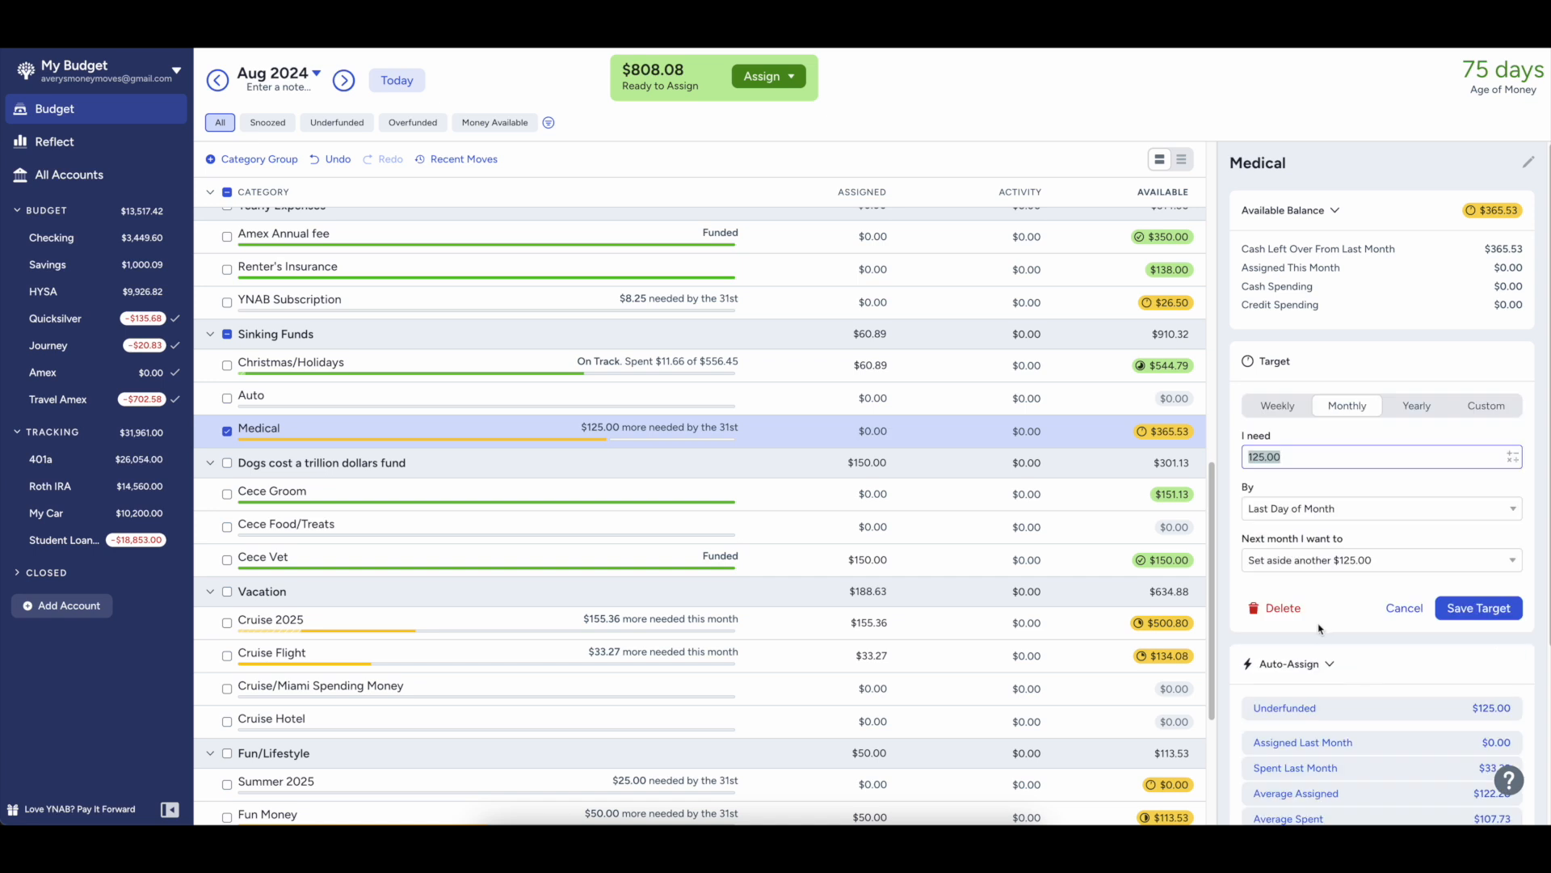
{"action": "left_click", "coordinate": [1288, 617]}
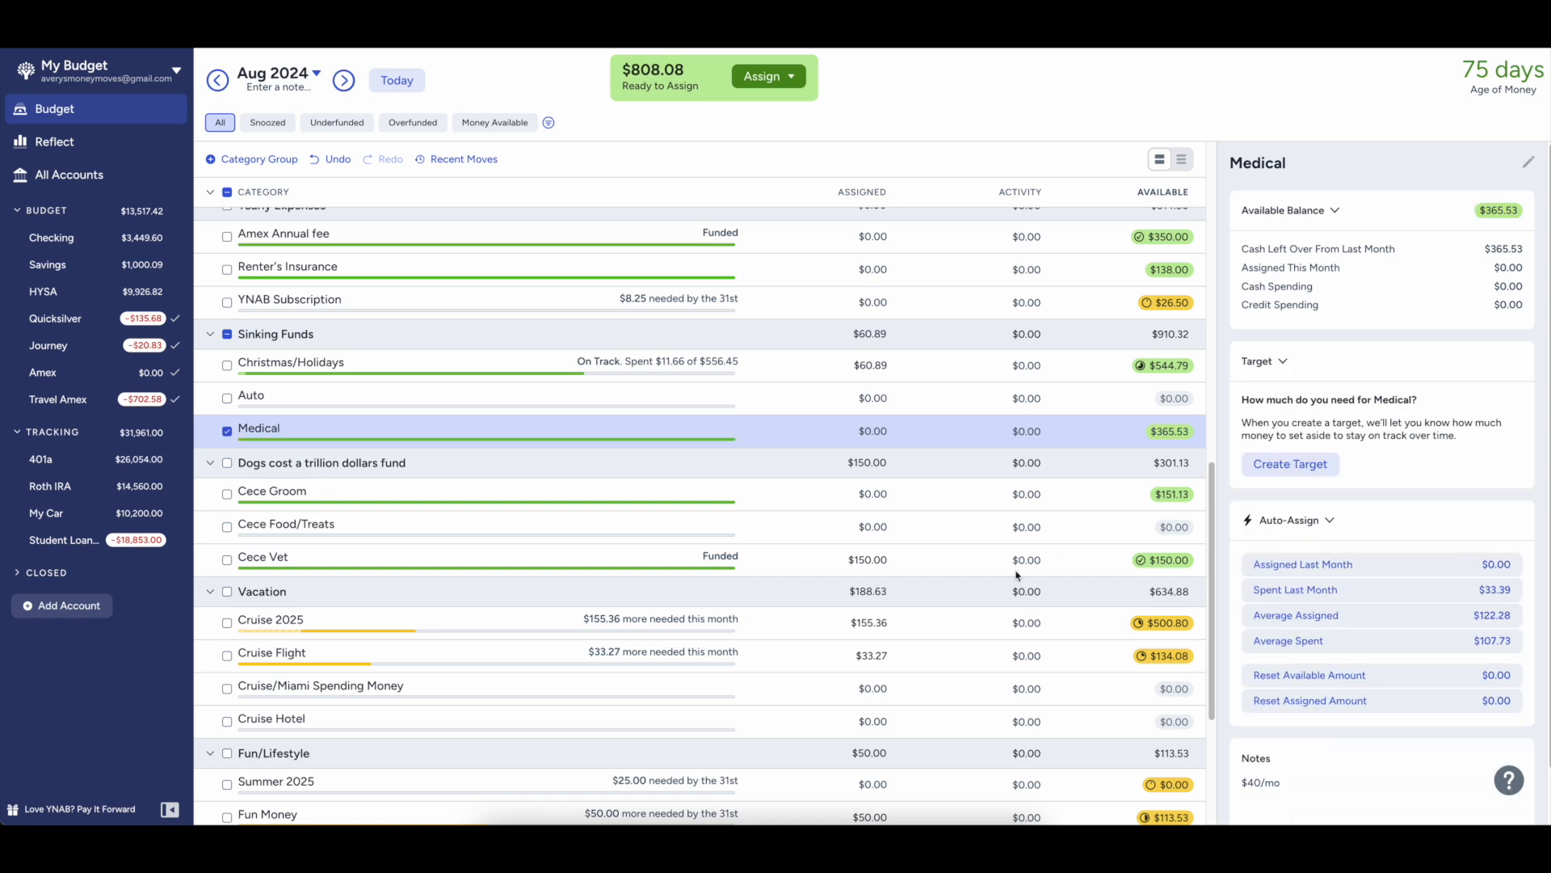
{"action": "left_click", "coordinate": [227, 433]}
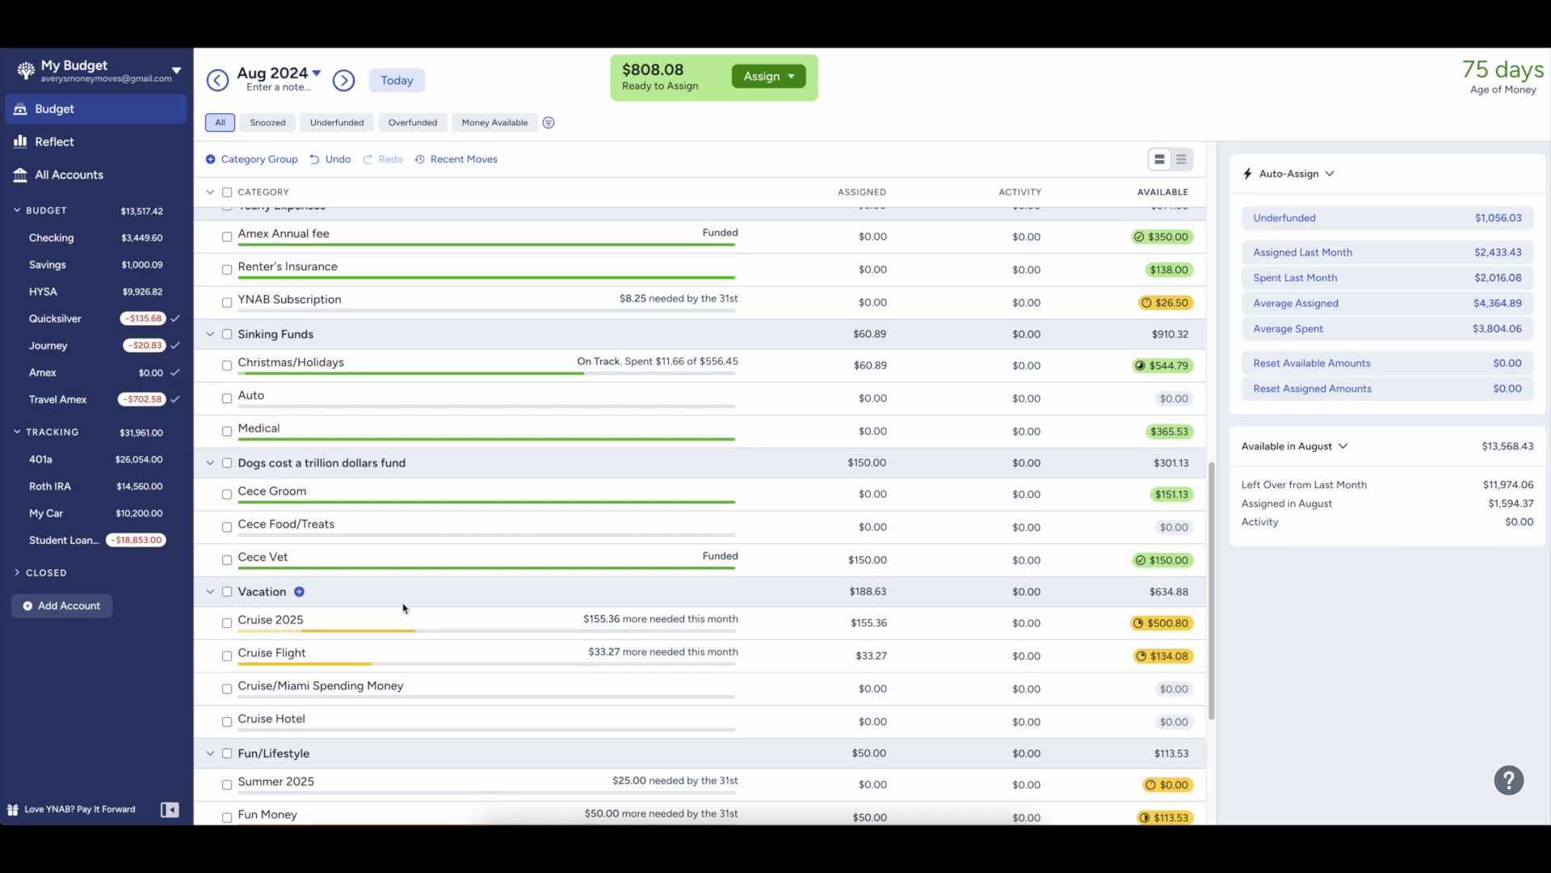
- Add $15 to the amount assigned to Transportation in Variable Expenses, making it $65, and deselect the category
{"action": "scroll", "coordinate": [437, 635], "scroll_direction": "down", "scroll_amount": 1}
{"action": "scroll", "coordinate": [443, 650], "scroll_direction": "up", "scroll_amount": 10}
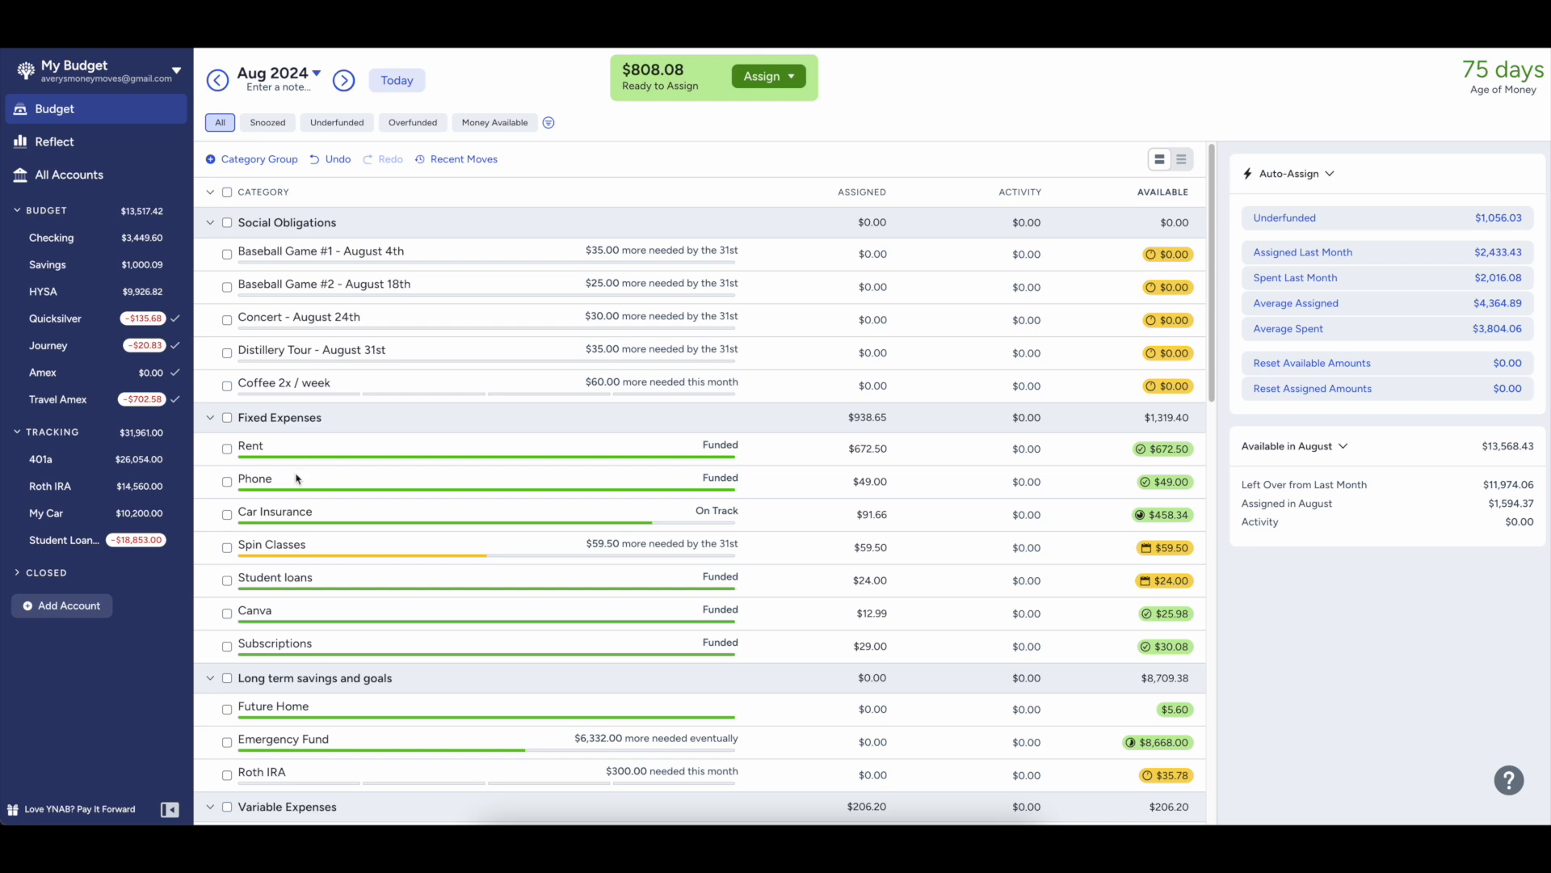
{"action": "scroll", "coordinate": [380, 517], "scroll_direction": "down", "scroll_amount": 3}
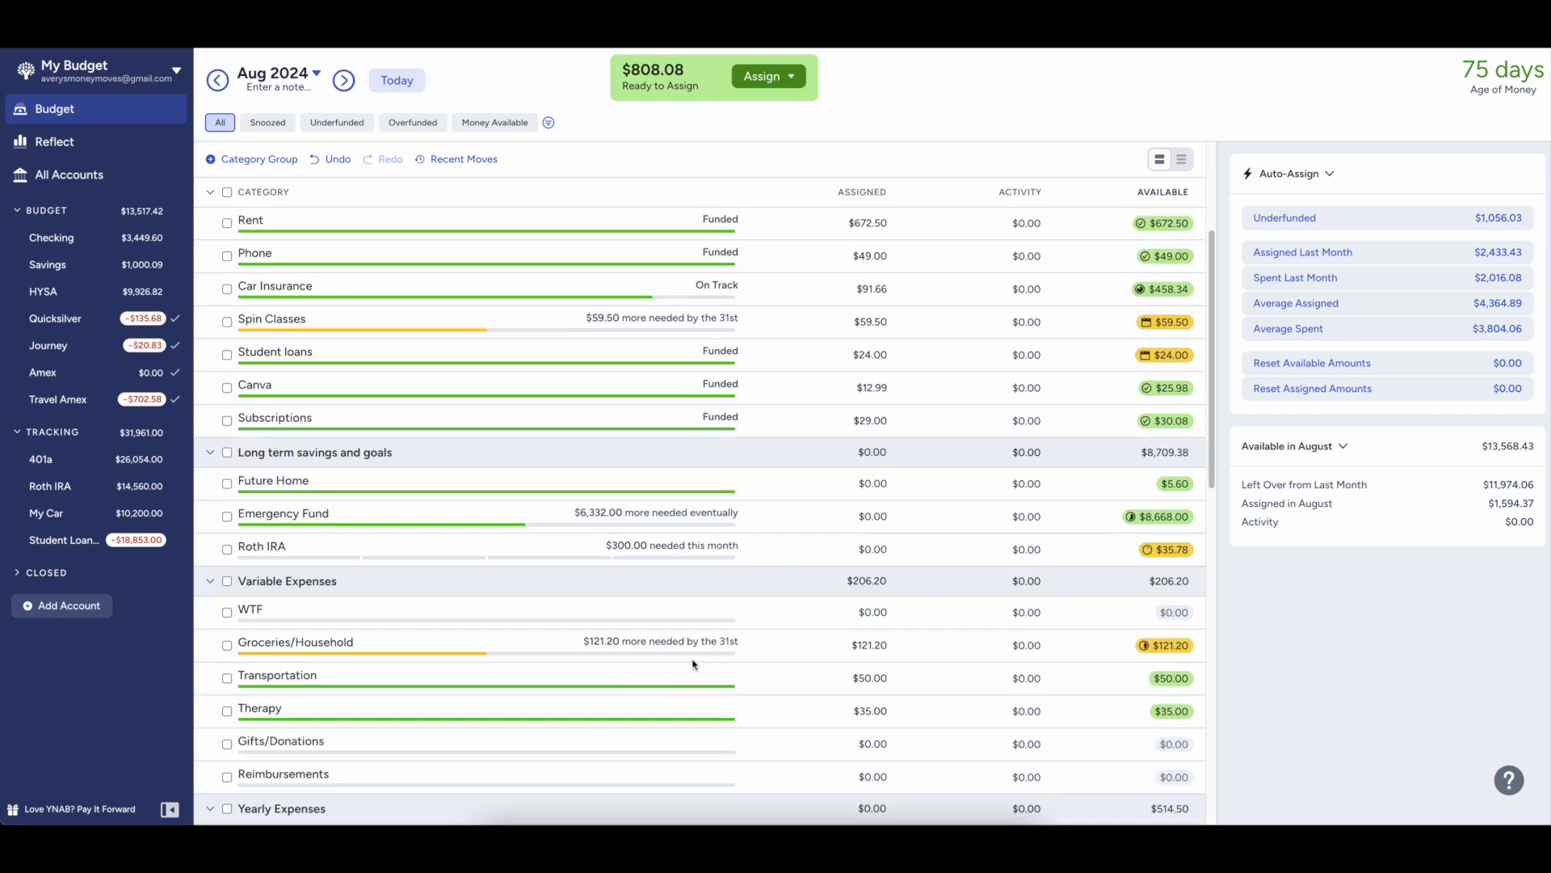
{"action": "scroll", "coordinate": [575, 629], "scroll_direction": "down", "scroll_amount": 1}
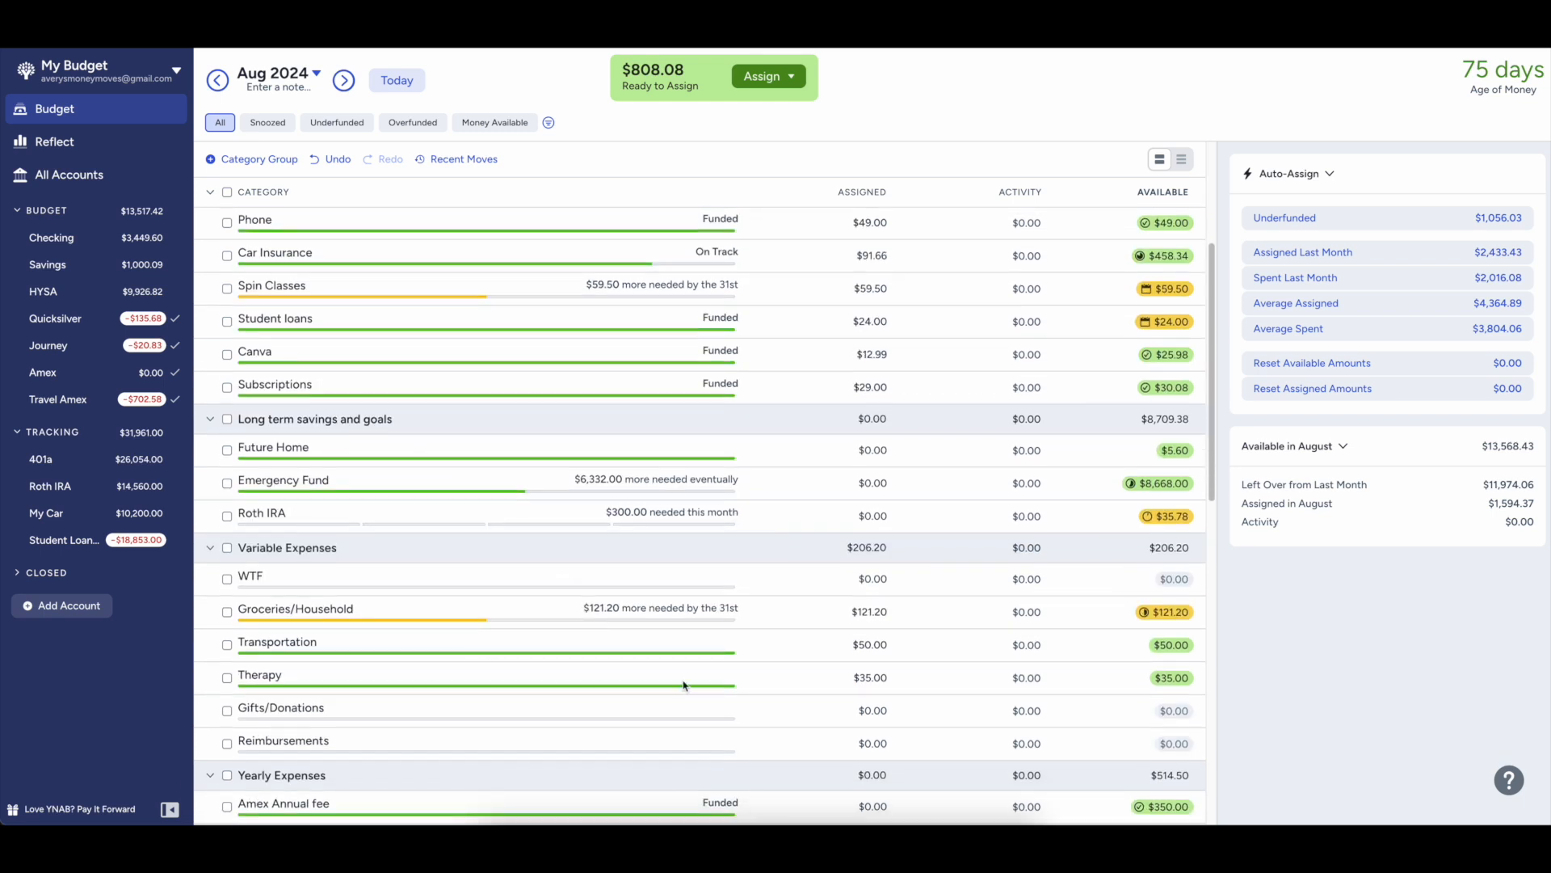
{"action": "left_click", "coordinate": [830, 650]}
{"action": "left_click", "coordinate": [869, 642]}
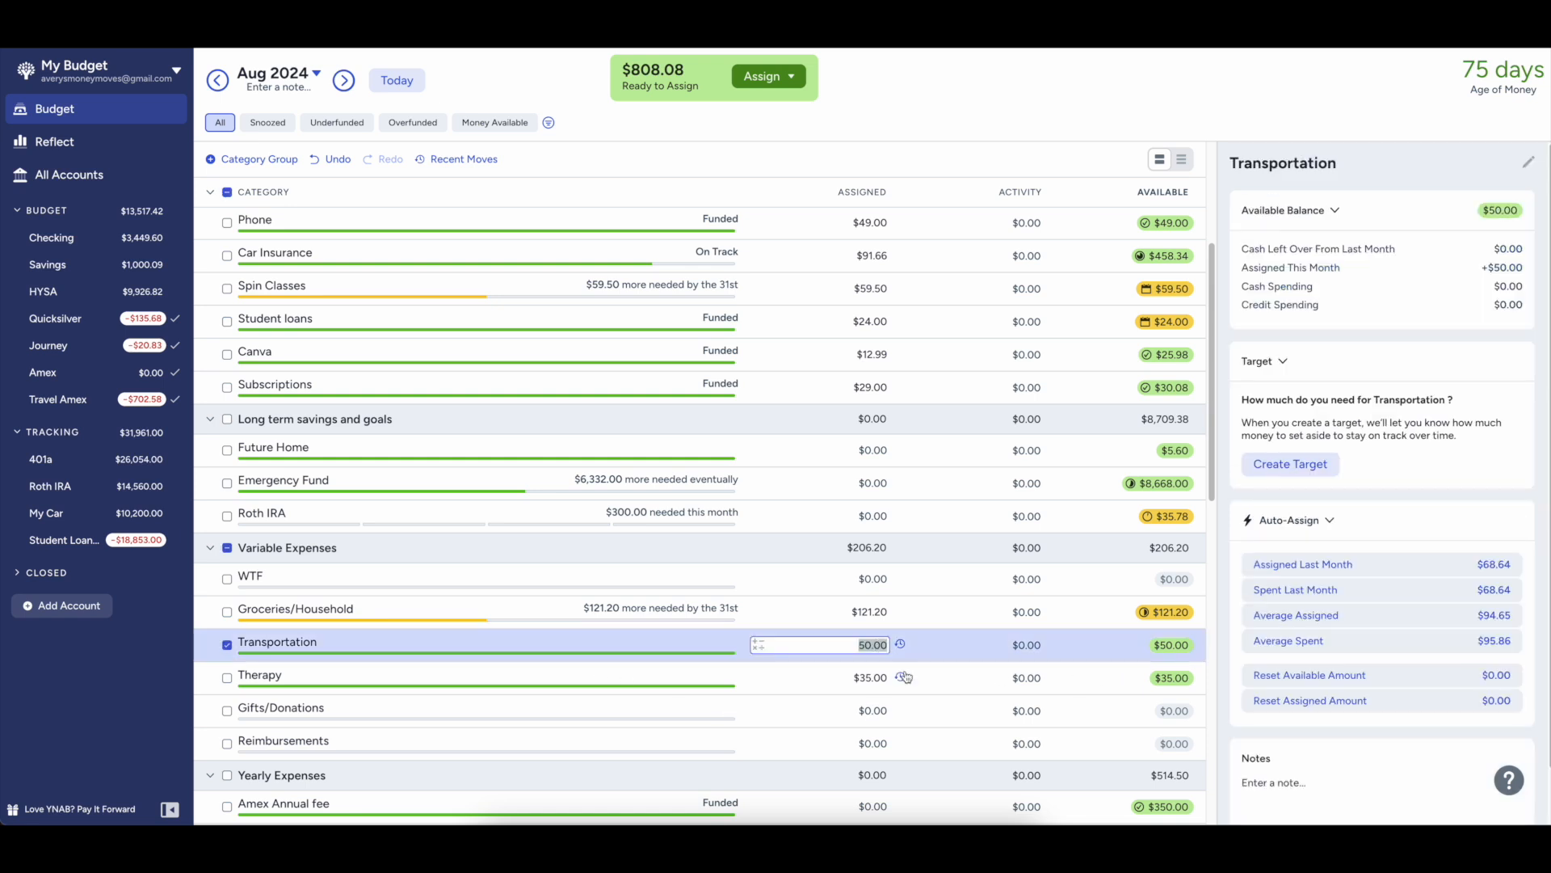
{"action": "type", "text": "+15"}
{"action": "key", "text": "Return"}
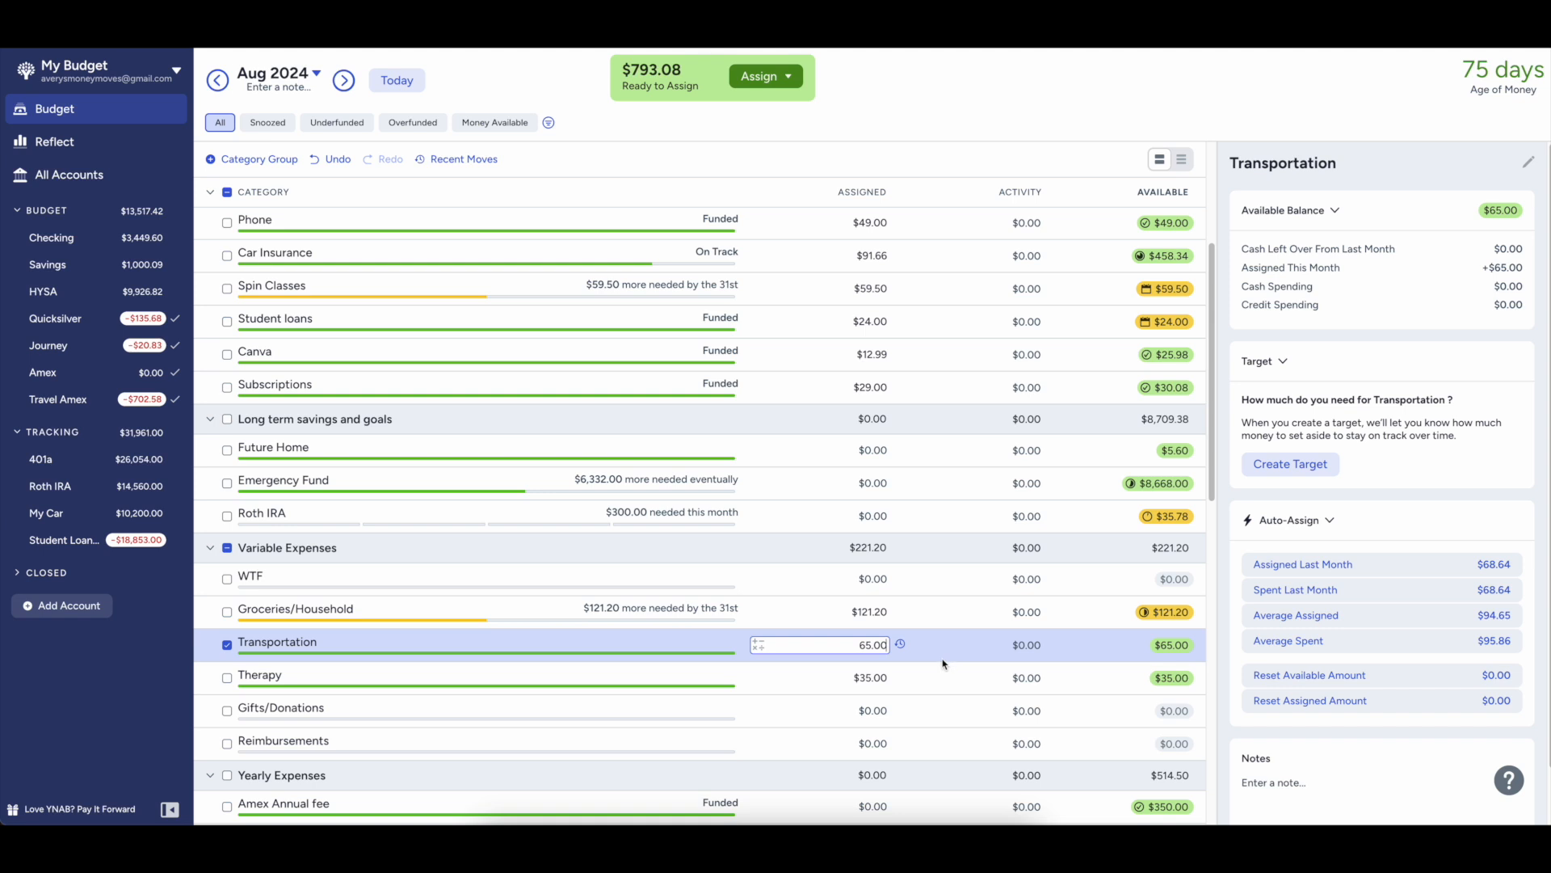
{"action": "left_click", "coordinate": [234, 646]}
{"action": "left_click", "coordinate": [233, 646]}
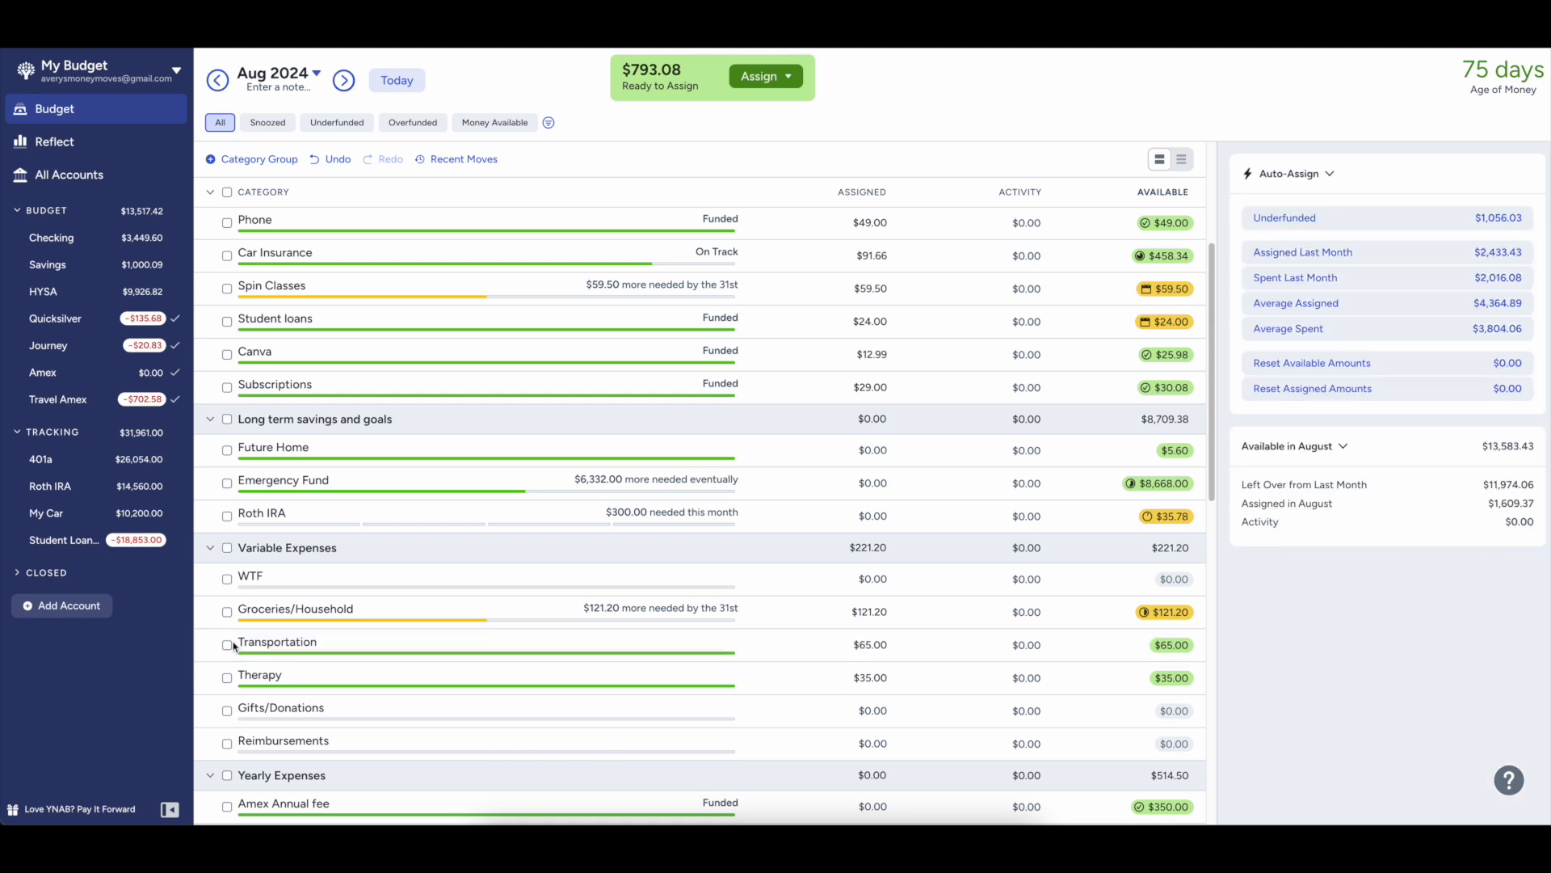
- Assign $40 to the Gifts/Donations category in the Variable Expenses group
{"action": "left_click", "coordinate": [269, 709]}
{"action": "type", "text": "40"}
{"action": "key", "text": "Return"}
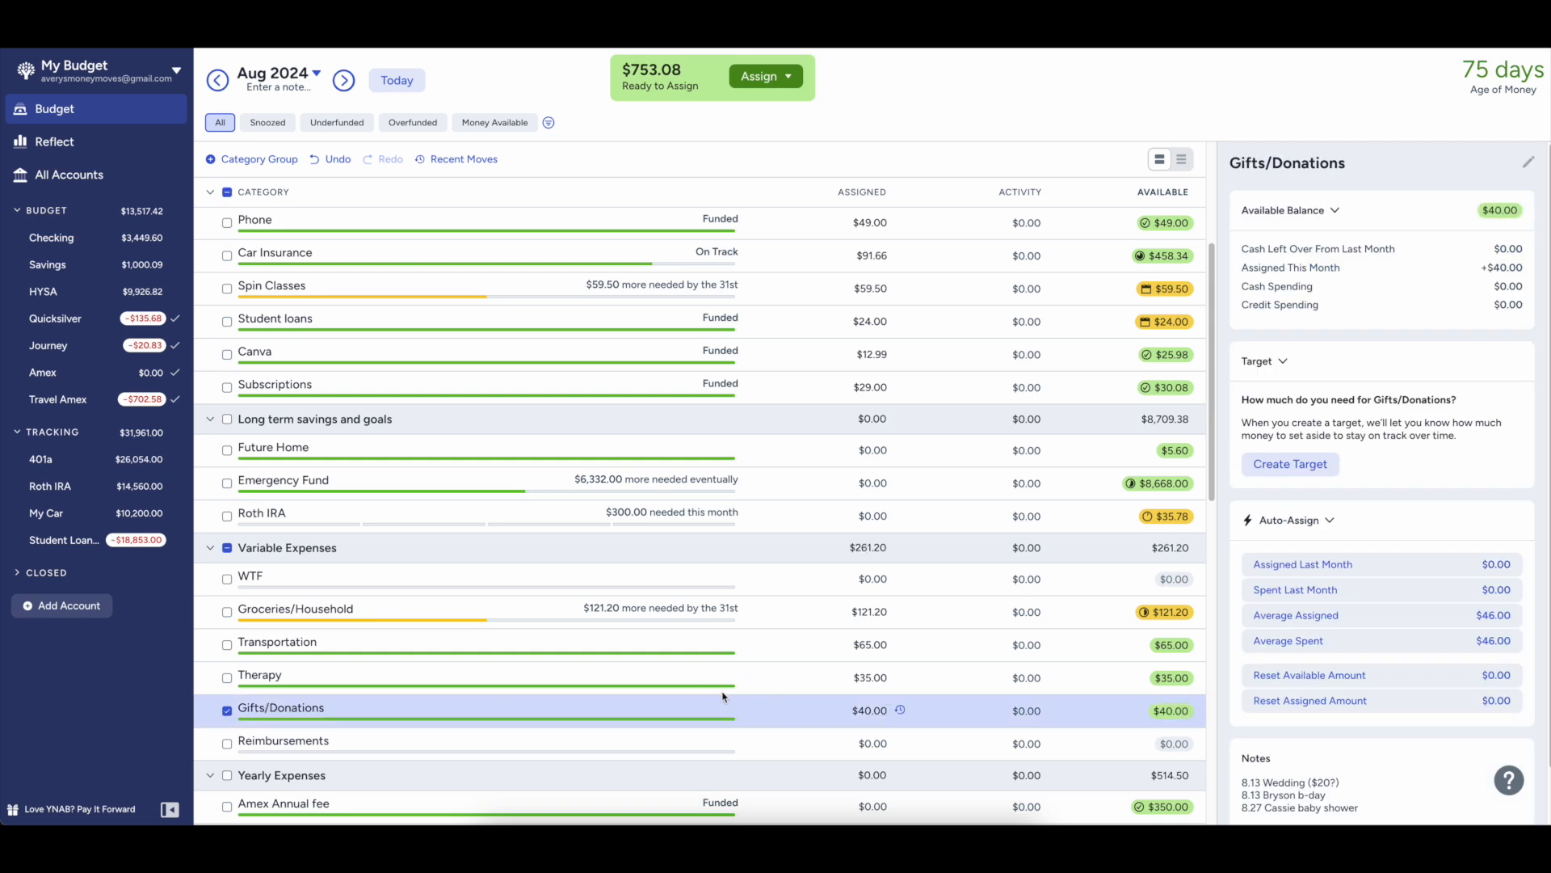
- Auto-assign the underfunded amounts to Baseball Game #1, Baseball Game #2 and Coffee 2x / week, then clear the category selection
{"action": "scroll", "coordinate": [703, 683], "scroll_direction": "up", "scroll_amount": 1}
{"action": "scroll", "coordinate": [692, 673], "scroll_direction": "down", "scroll_amount": 10}
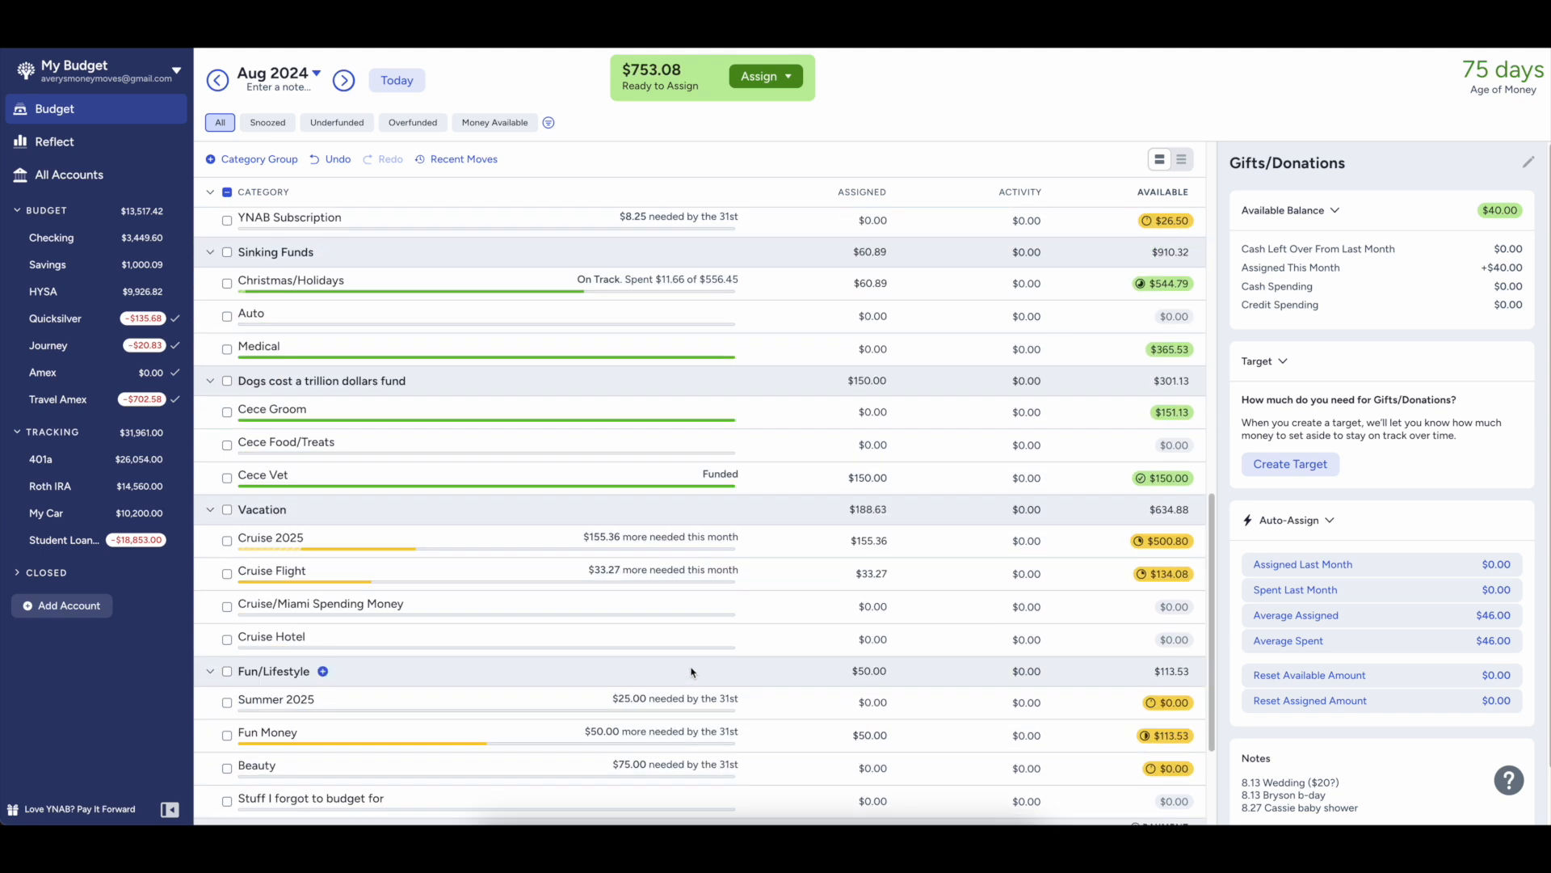
{"action": "scroll", "coordinate": [703, 669], "scroll_direction": "up", "scroll_amount": 8}
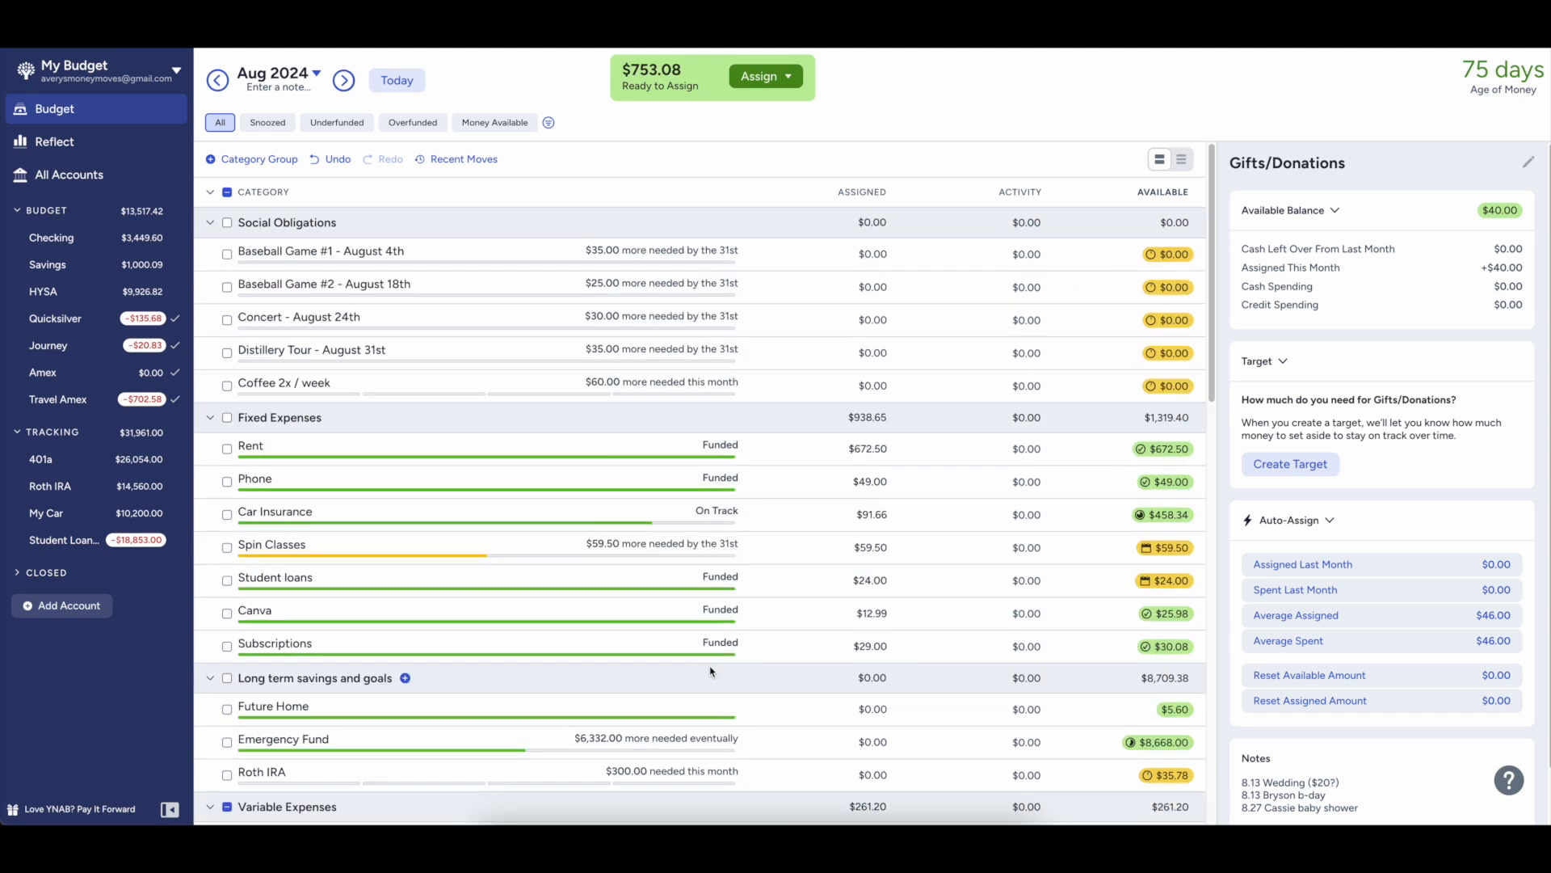
{"action": "left_click", "coordinate": [228, 255]}
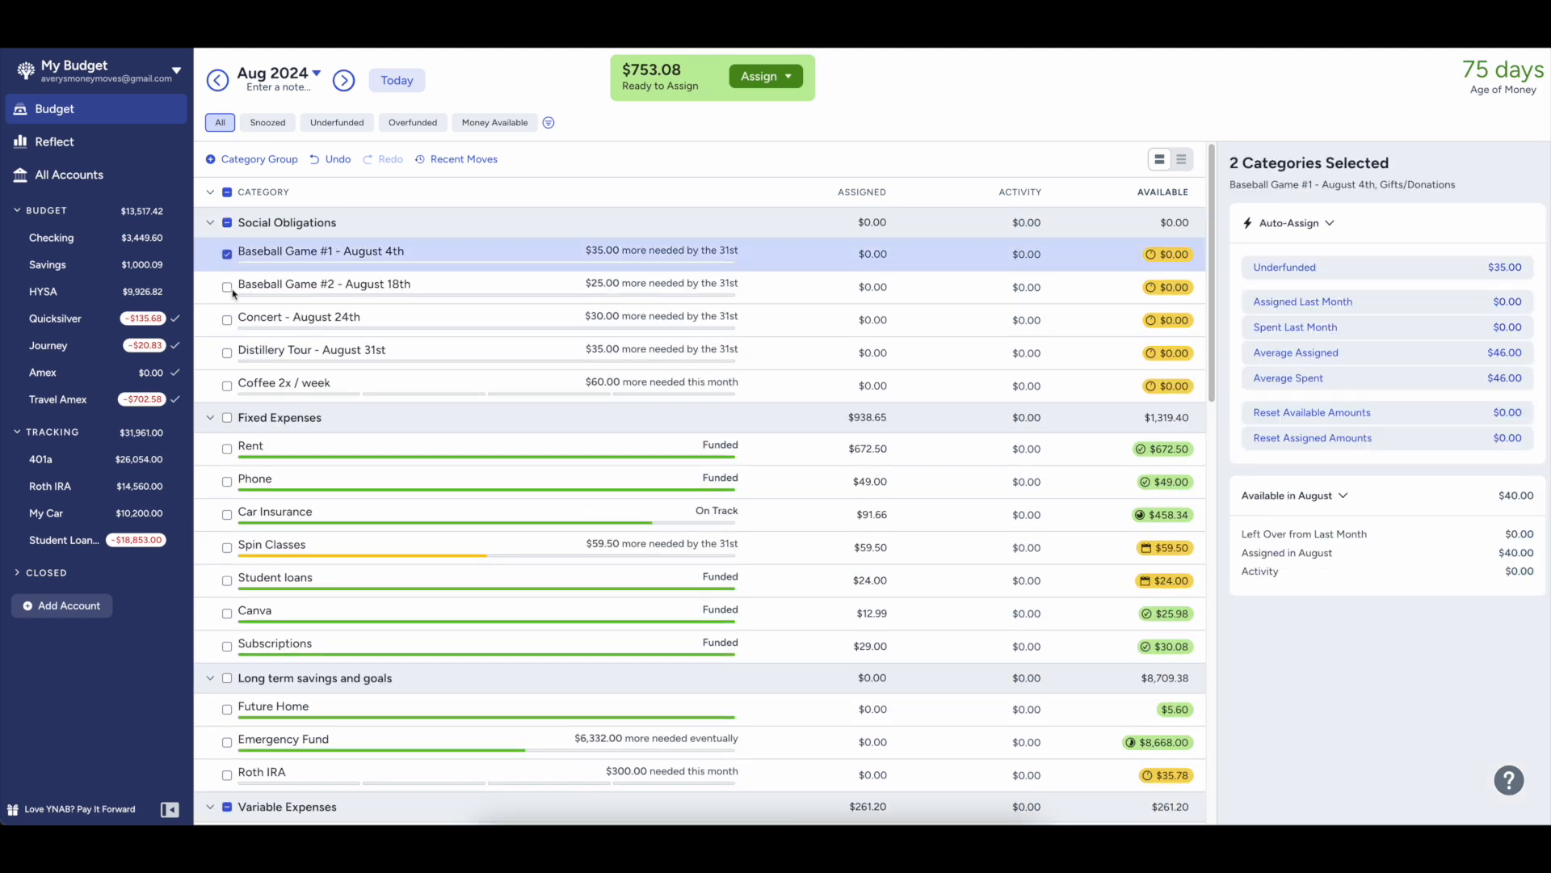
{"action": "left_click", "coordinate": [228, 288]}
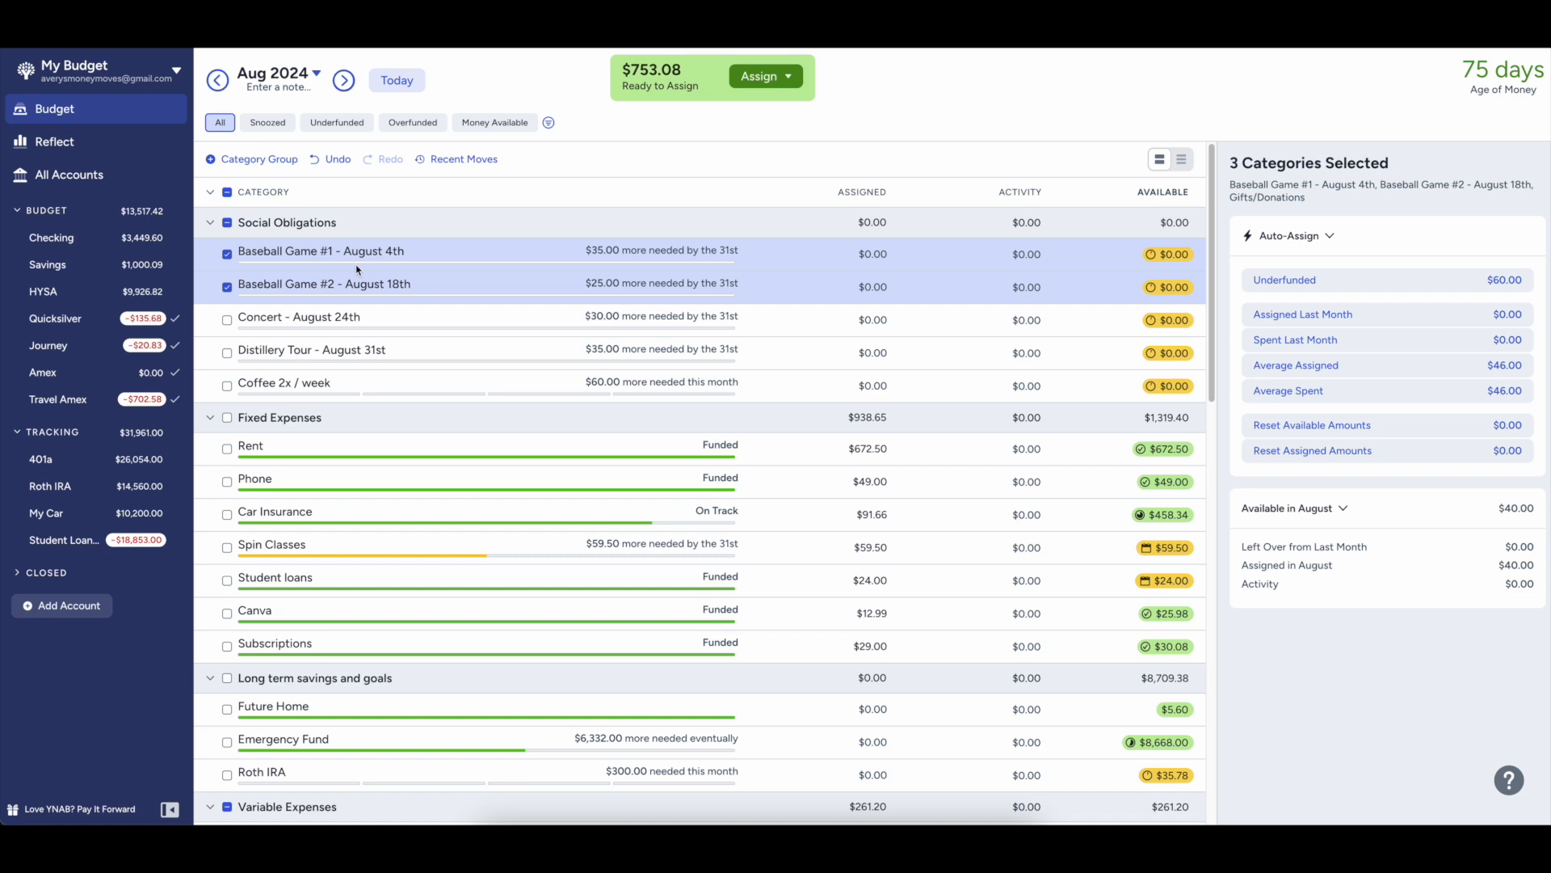
{"action": "left_click", "coordinate": [226, 390]}
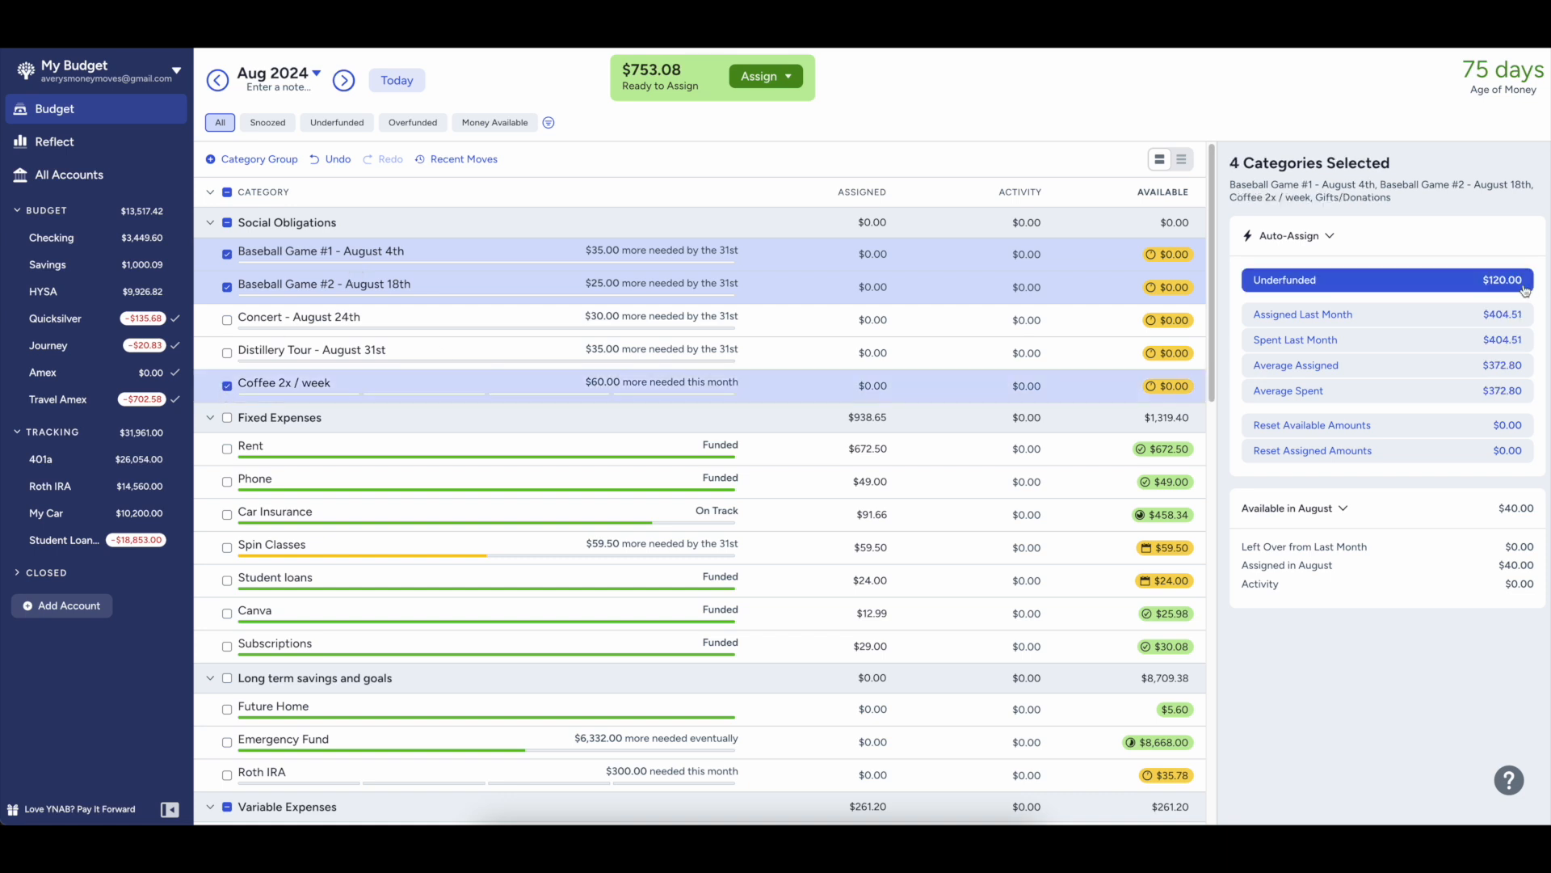
{"action": "left_click", "coordinate": [1385, 280]}
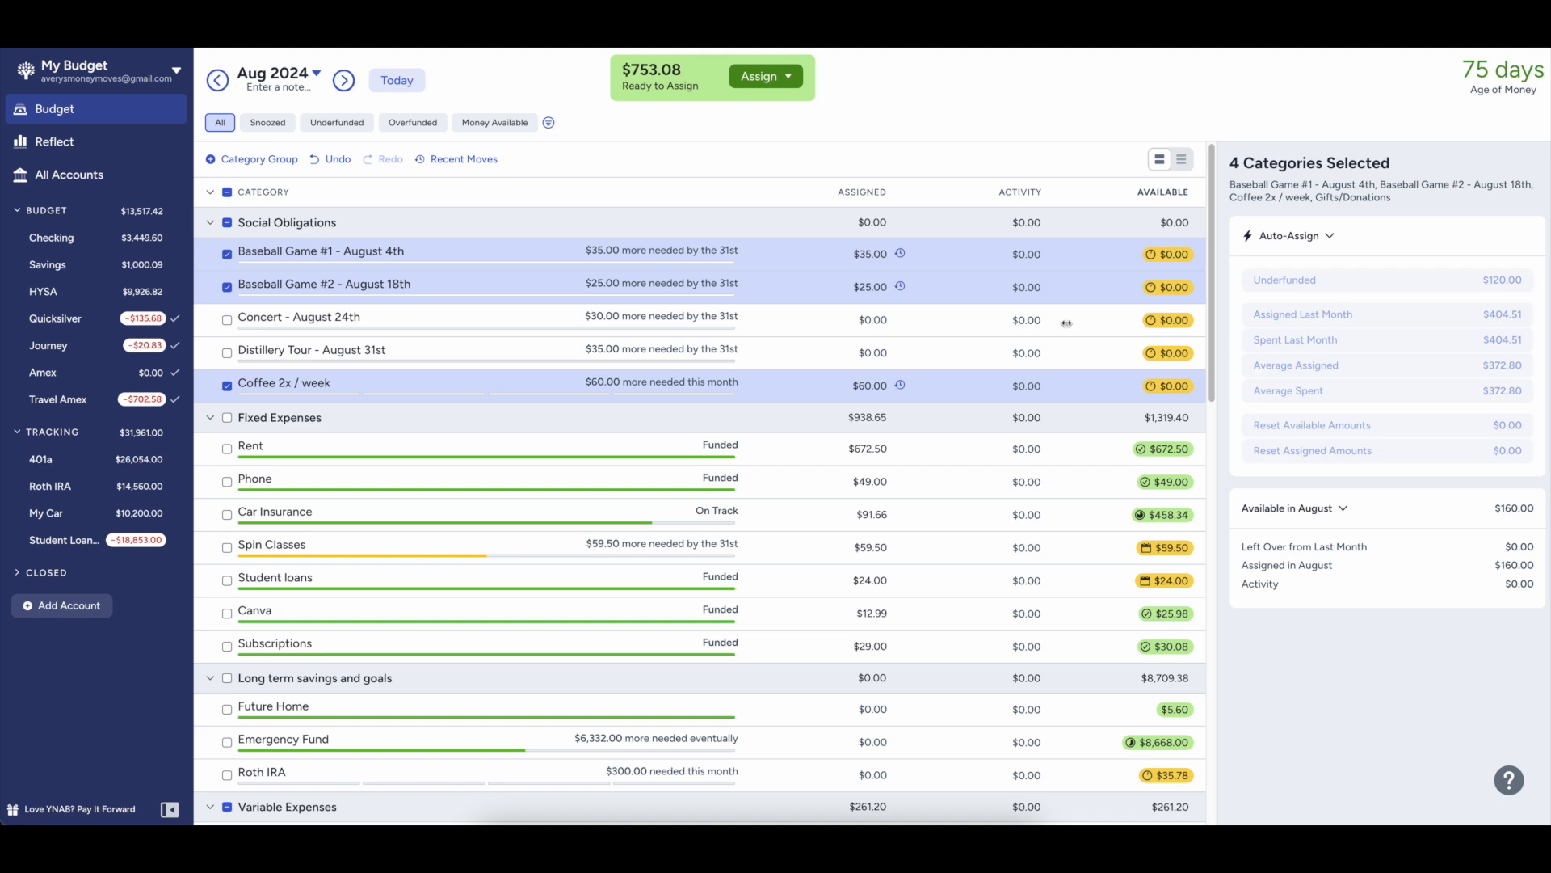
{"action": "left_click", "coordinate": [227, 223]}
{"action": "scroll", "coordinate": [305, 396], "scroll_direction": "down", "scroll_amount": 5}
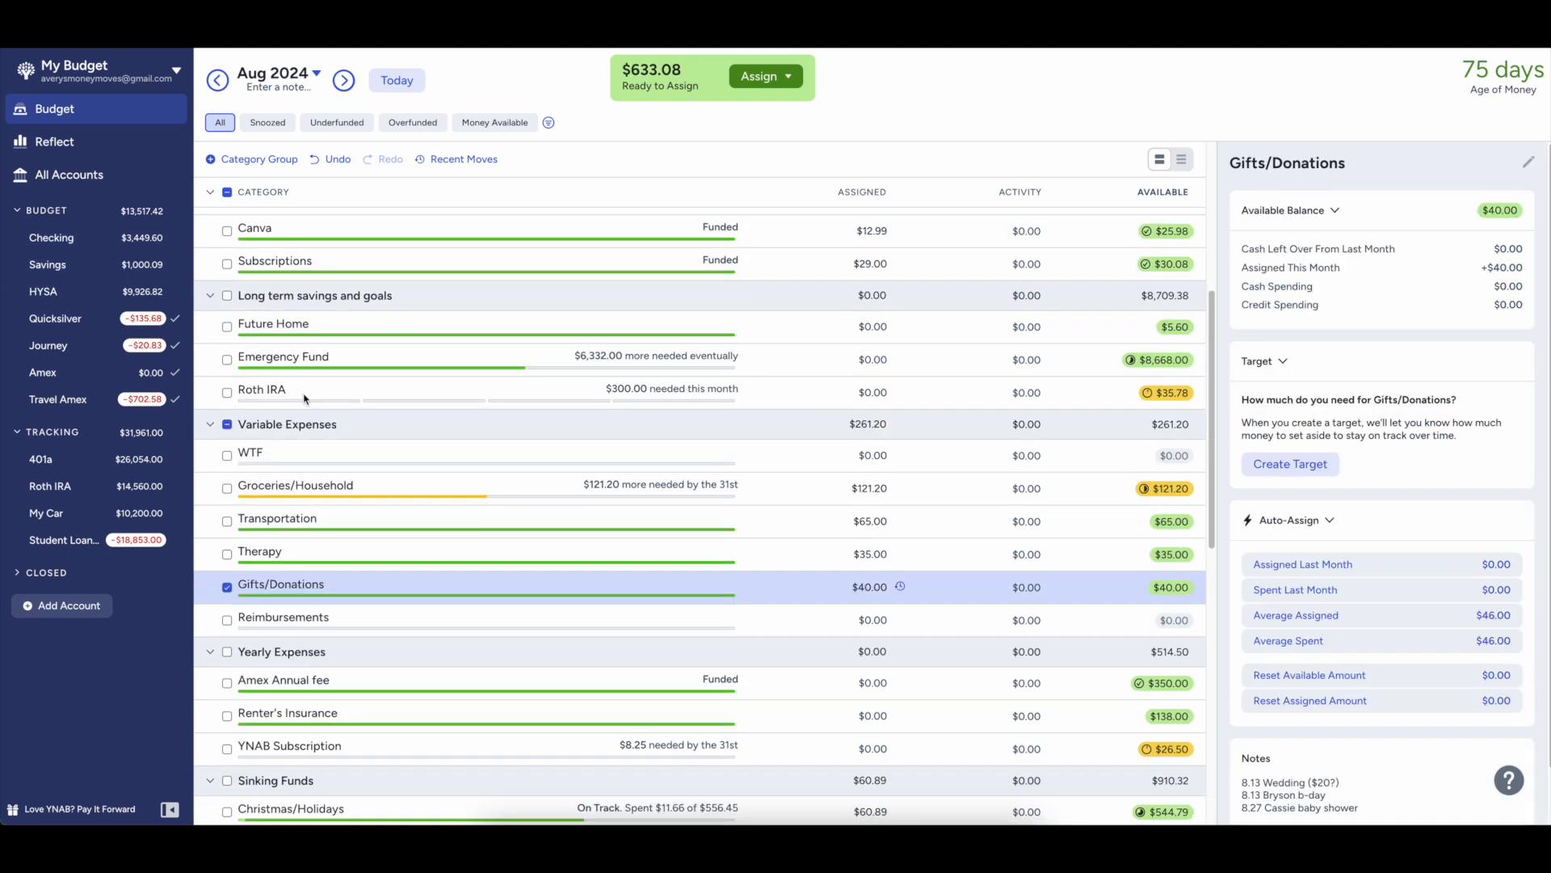
{"action": "left_click", "coordinate": [227, 587]}
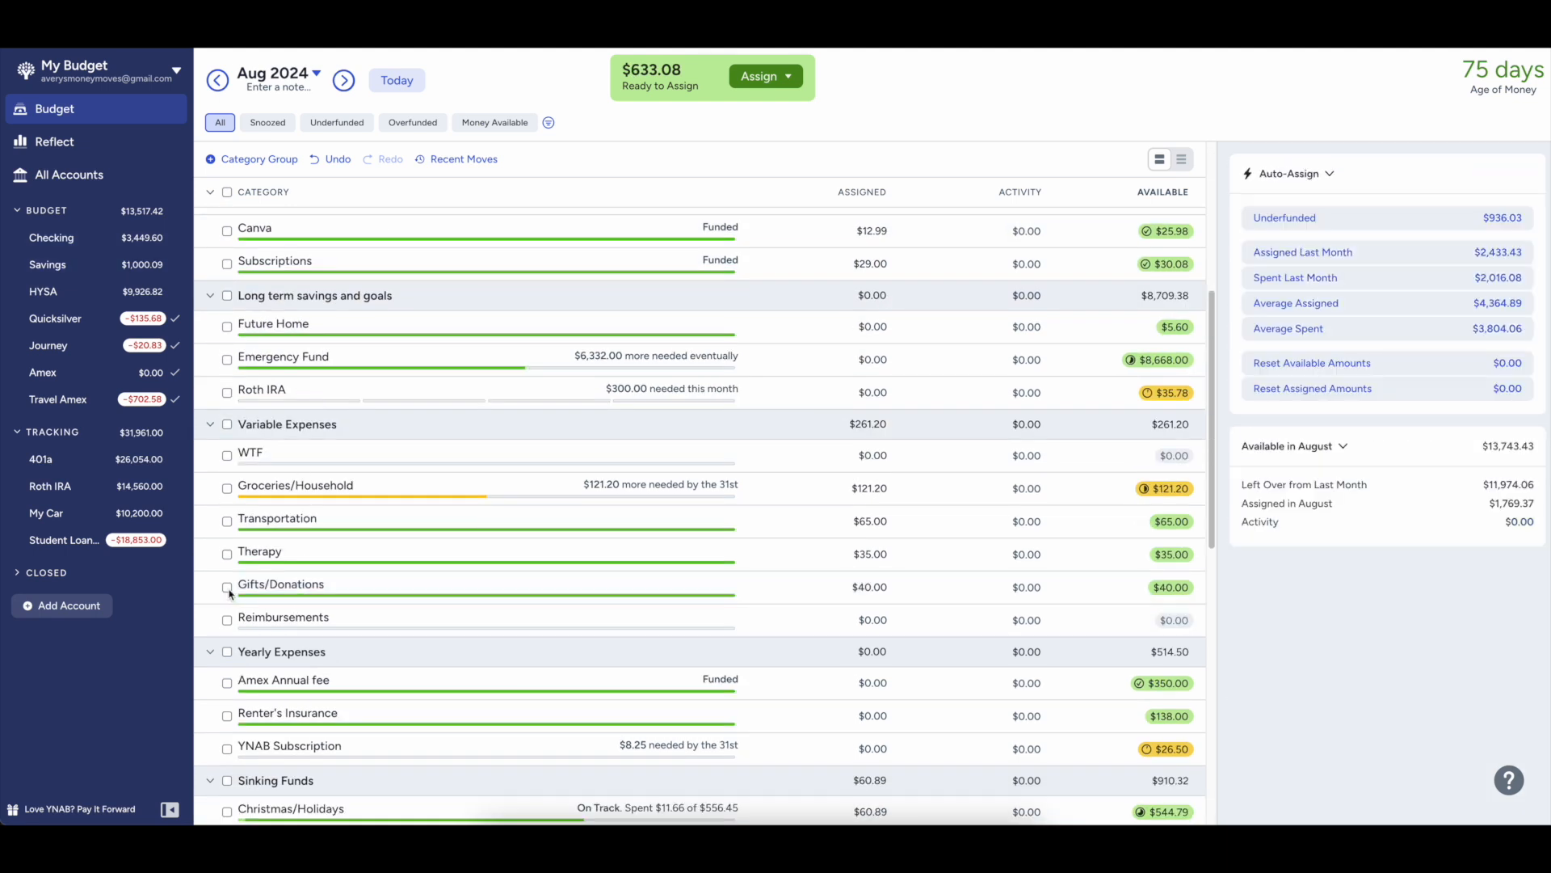
- Select Rent, Phone, Car Insurance, Student loans, Canva and Subscriptions together to check their combined amounts
{"action": "scroll", "coordinate": [315, 685], "scroll_direction": "down", "scroll_amount": 10}
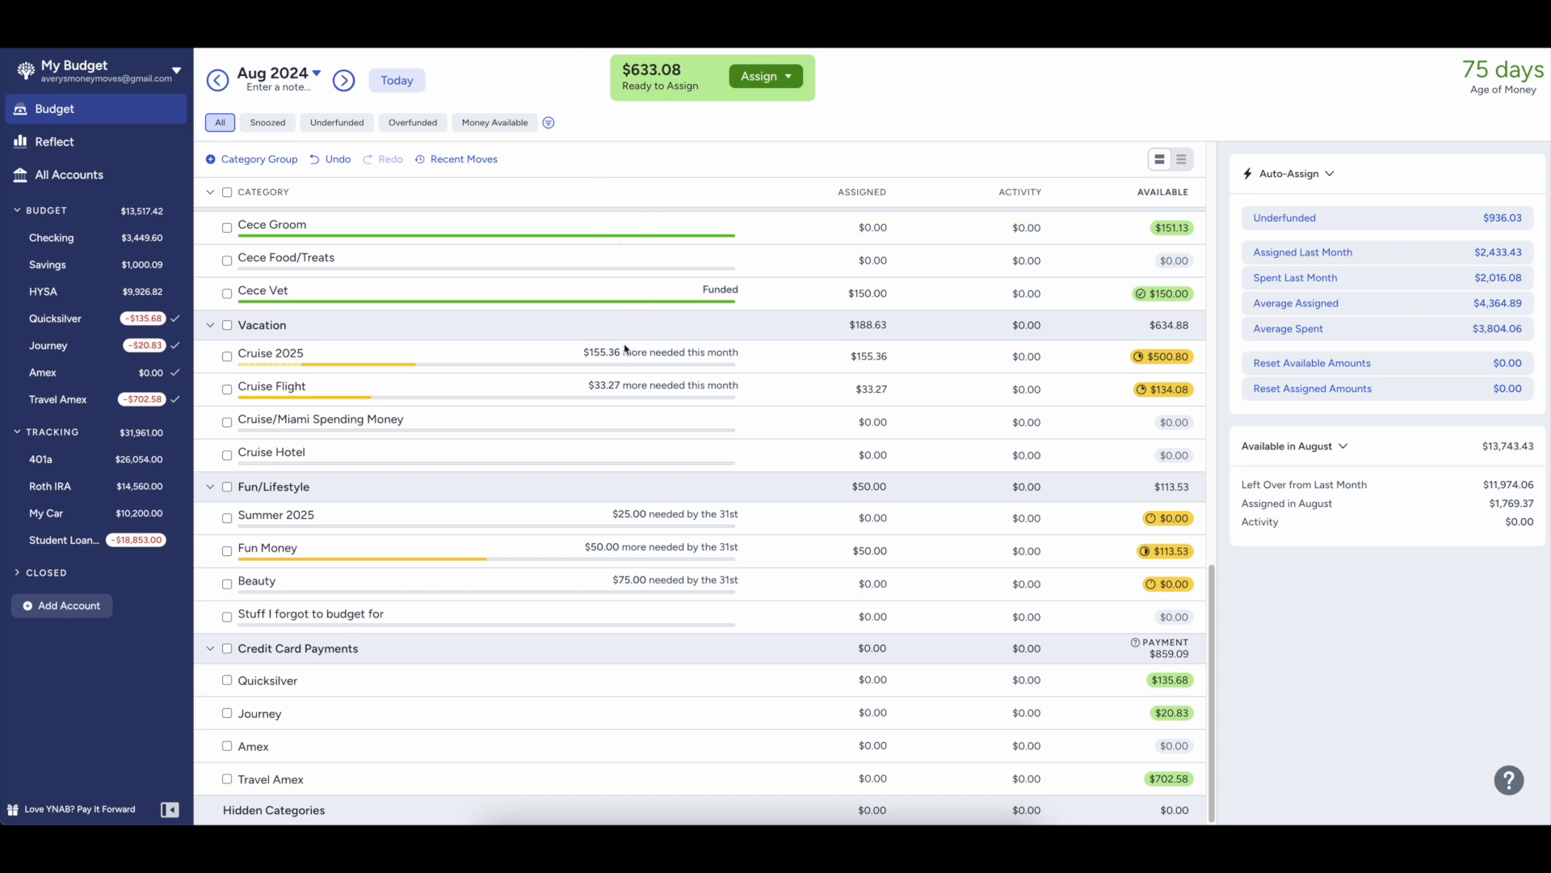
{"action": "scroll", "coordinate": [634, 358], "scroll_direction": "up", "scroll_amount": 10}
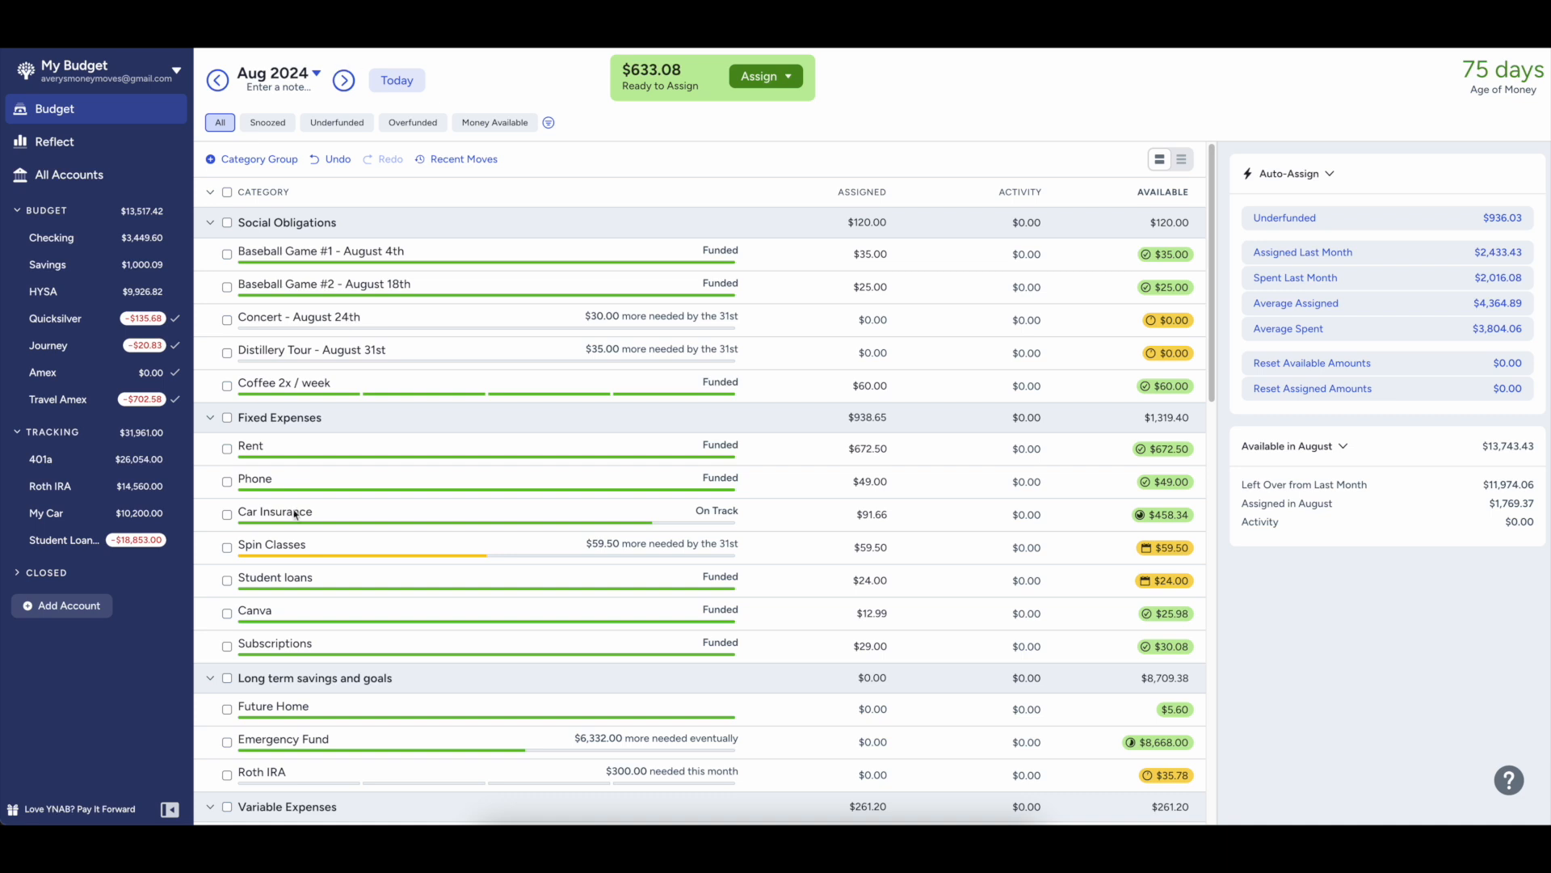
{"action": "left_click", "coordinate": [228, 448]}
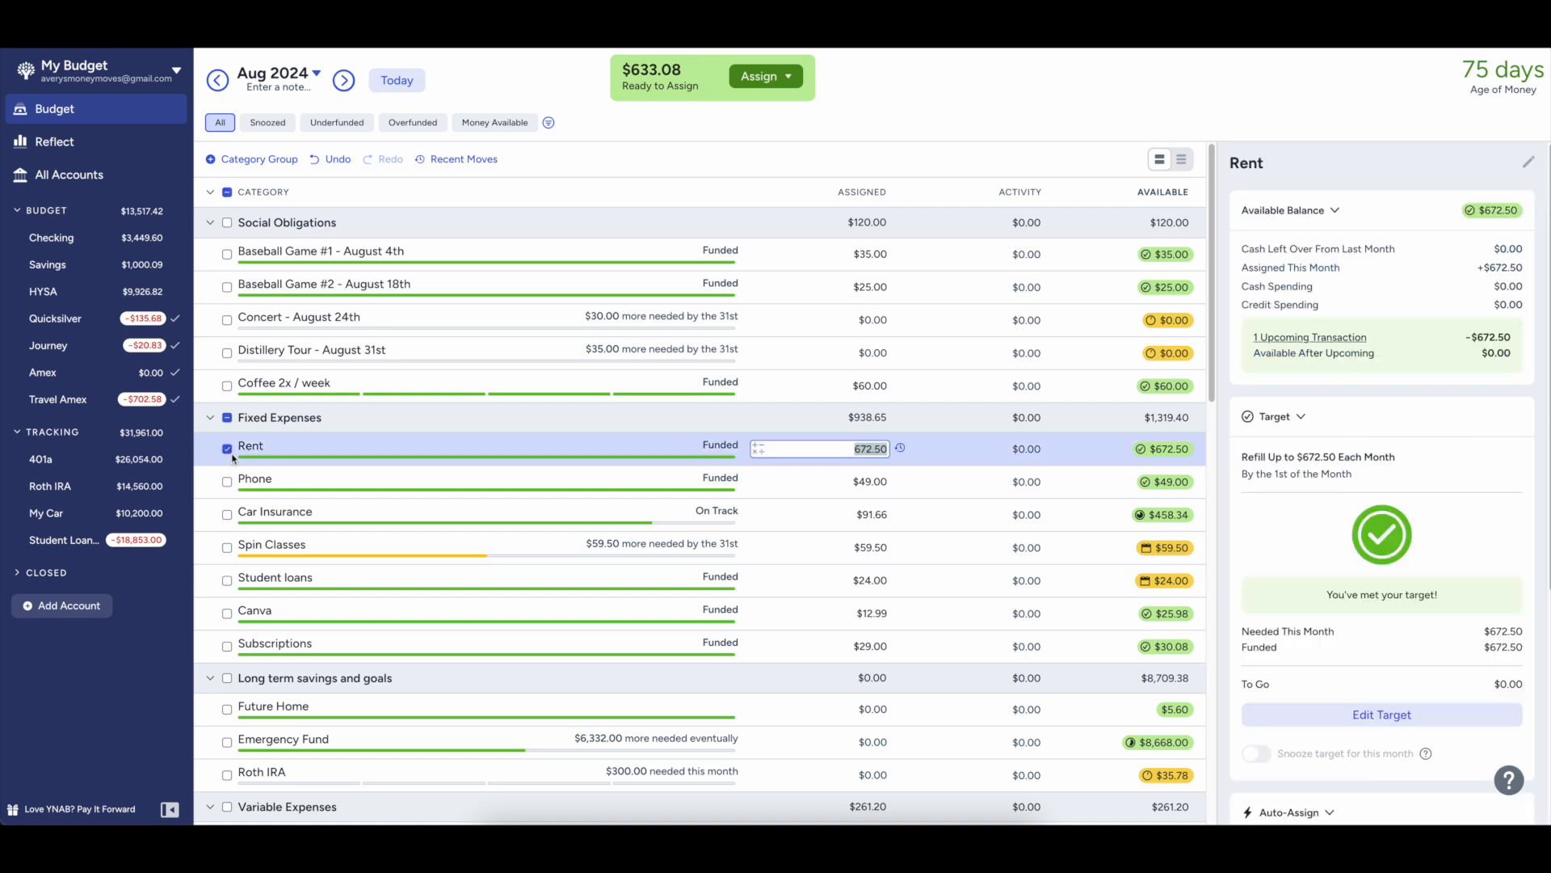
{"action": "left_click", "coordinate": [227, 482]}
{"action": "left_click", "coordinate": [227, 514]}
{"action": "left_click", "coordinate": [234, 585]}
{"action": "left_click", "coordinate": [233, 584]}
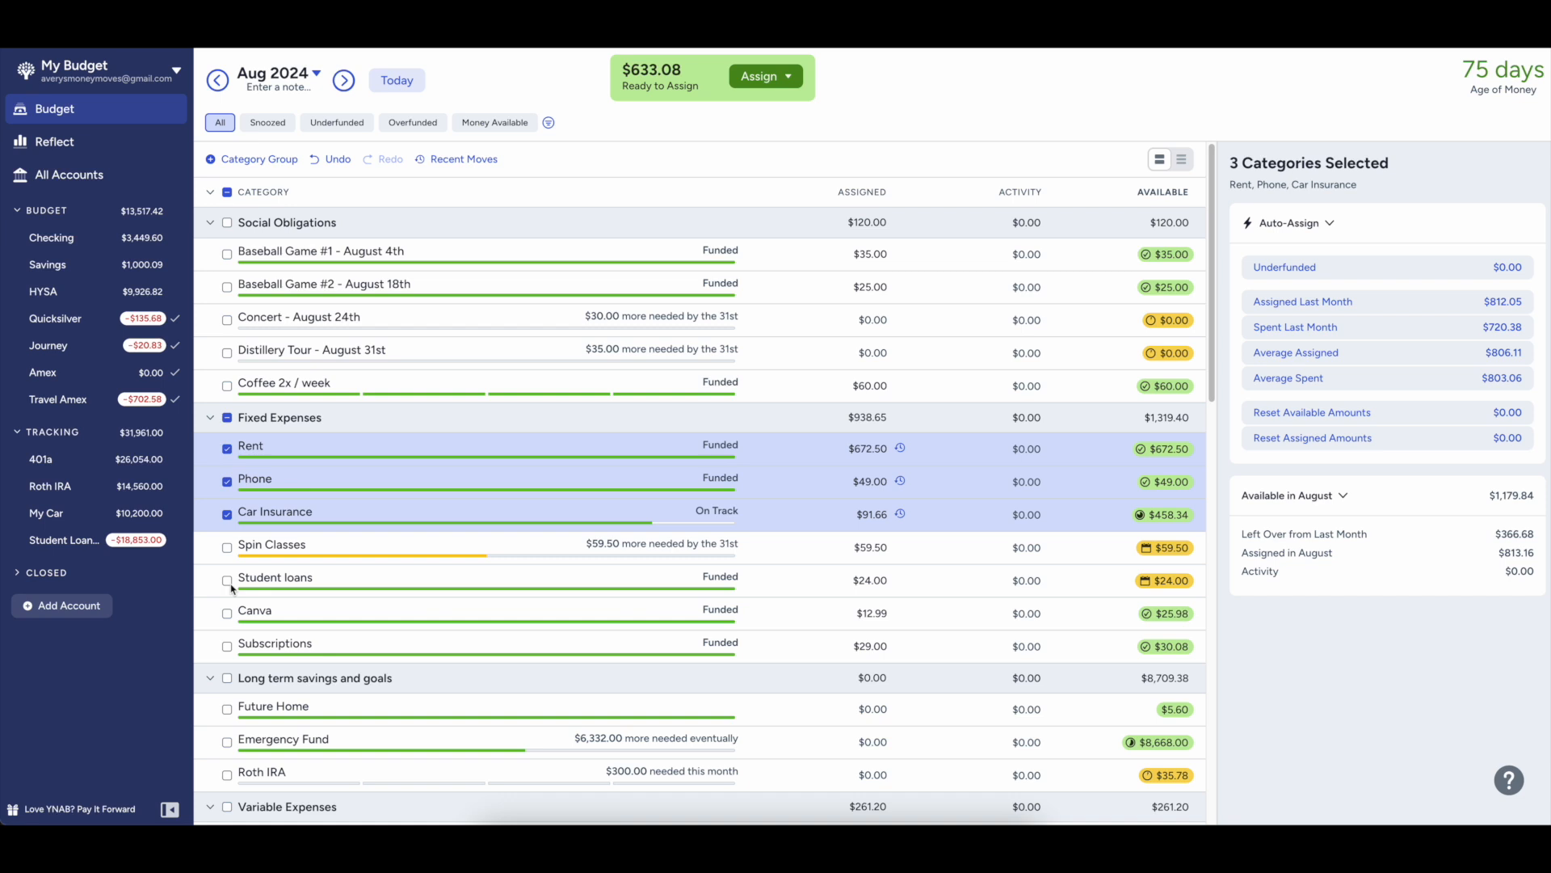
{"action": "left_click", "coordinate": [228, 582]}
{"action": "left_click", "coordinate": [227, 614]}
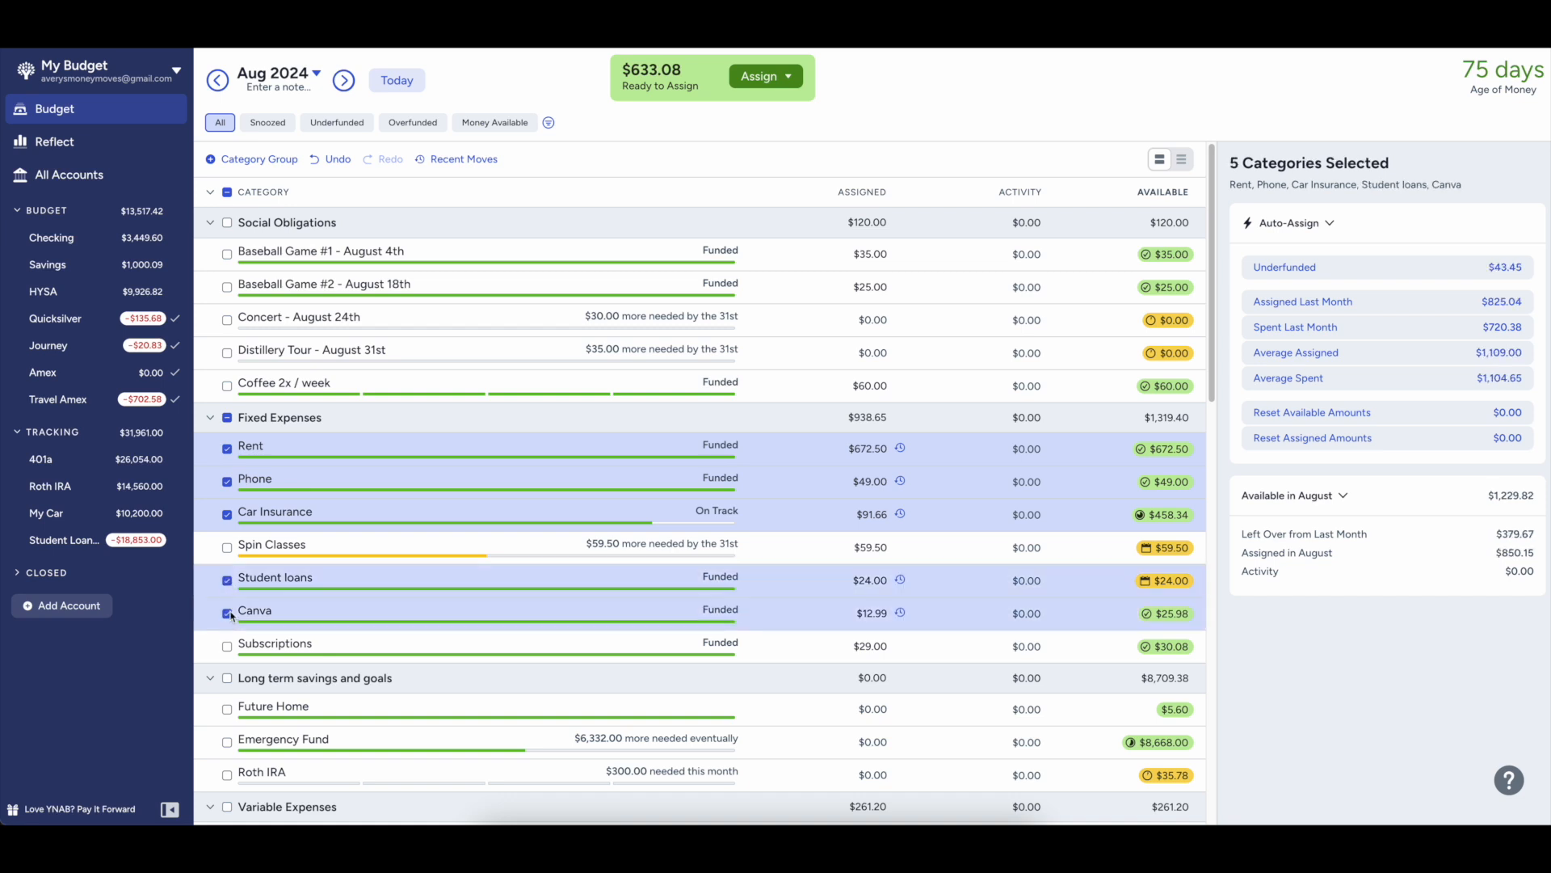
{"action": "left_click", "coordinate": [229, 649]}
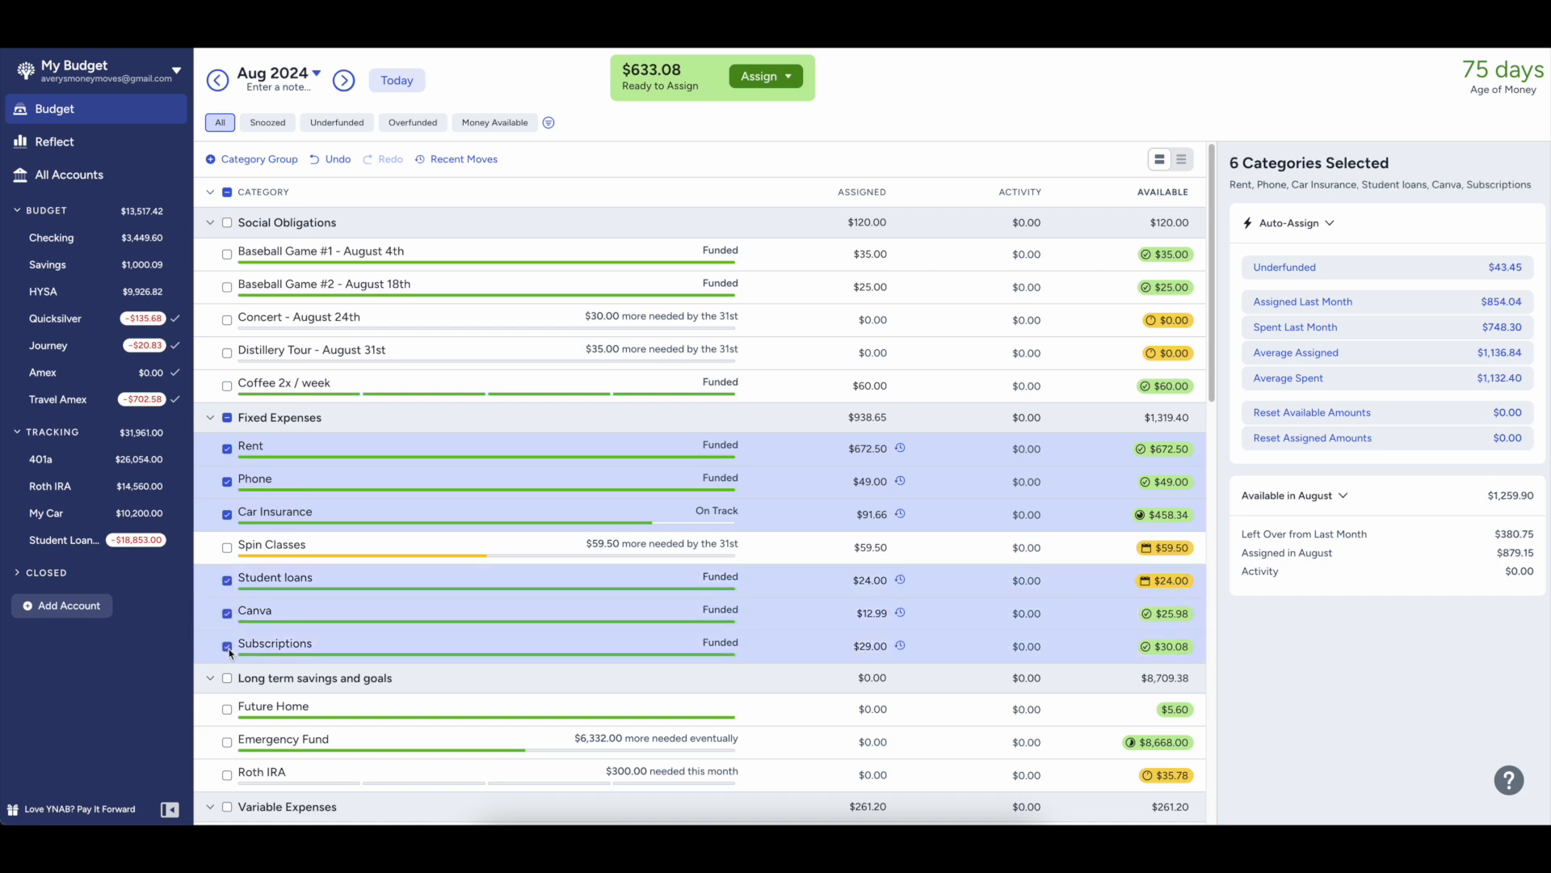
- Review the remaining August categories and open the September 2024 budget at its Social Obligations and Fixed Expenses groups
{"action": "scroll", "coordinate": [241, 564], "scroll_direction": "down", "scroll_amount": 5}
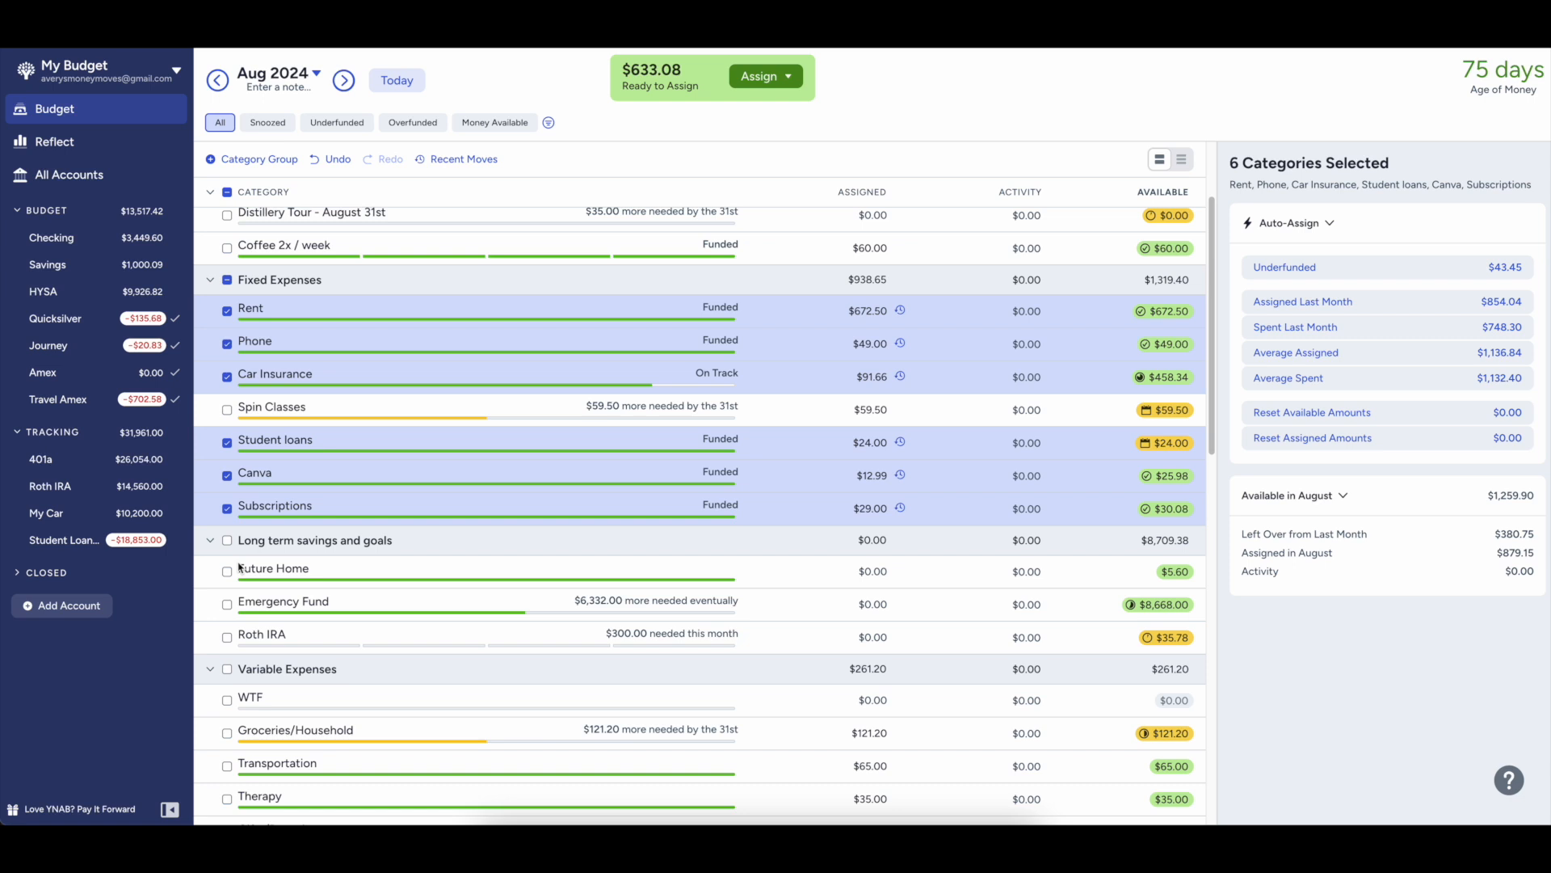
{"action": "scroll", "coordinate": [248, 554], "scroll_direction": "down", "scroll_amount": 2}
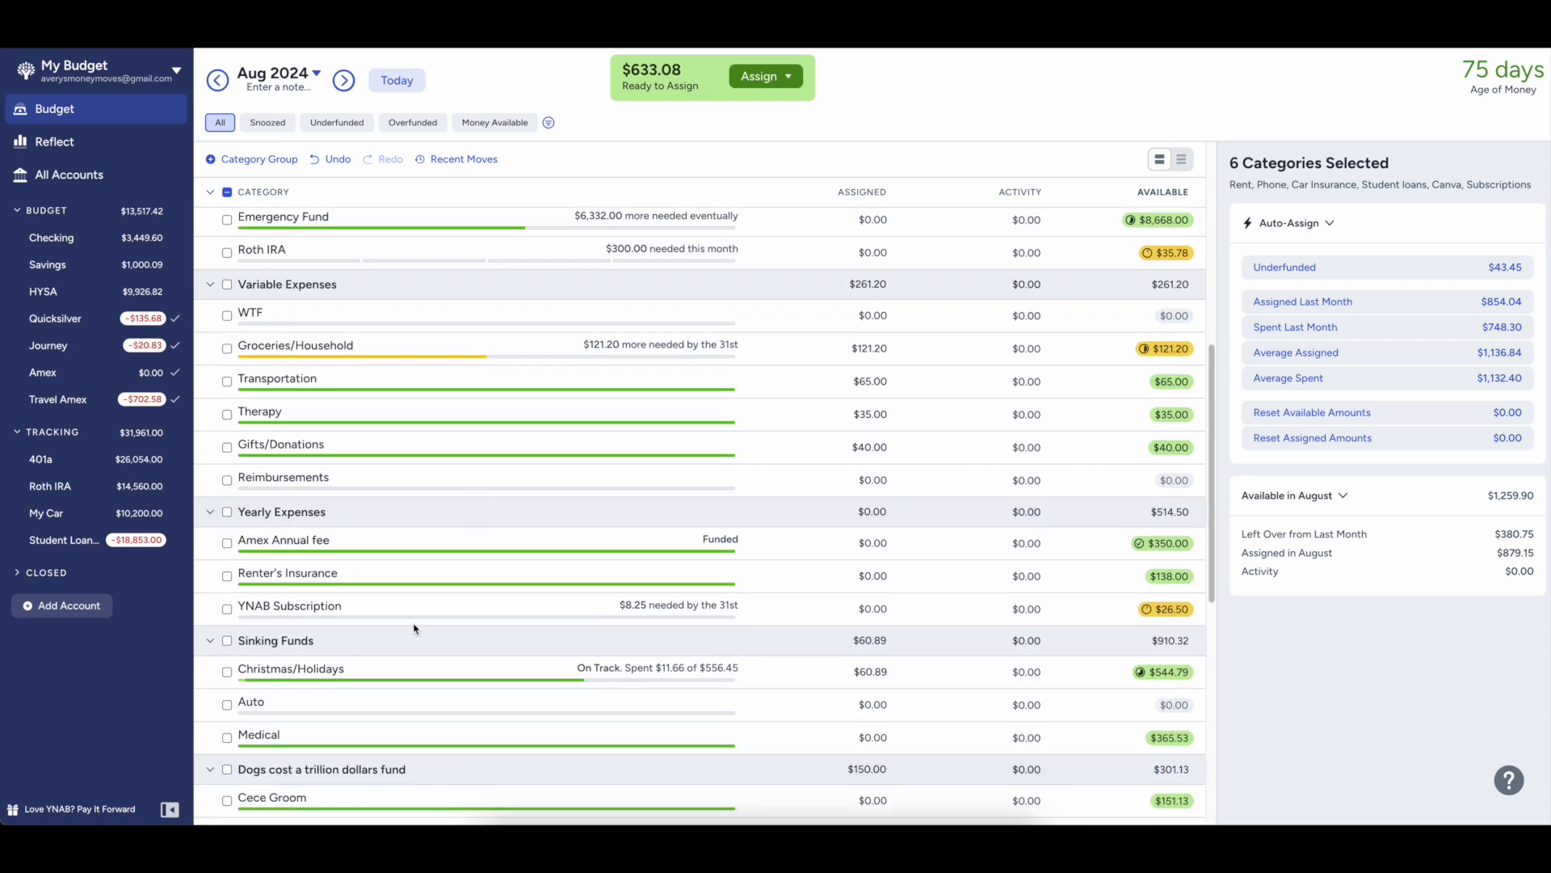
{"action": "scroll", "coordinate": [415, 628], "scroll_direction": "down", "scroll_amount": 5}
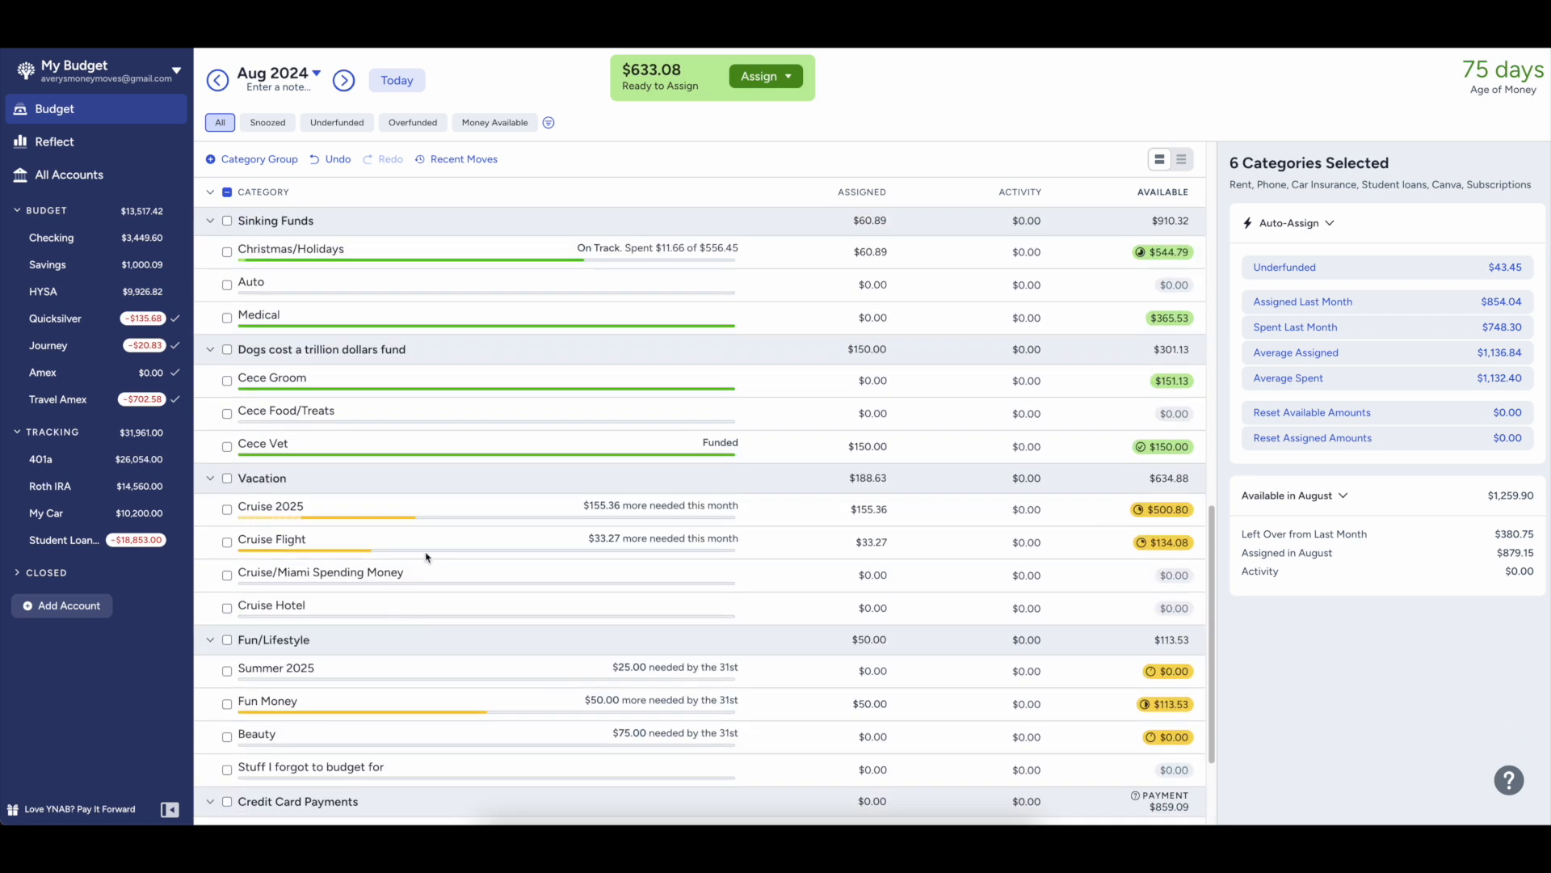
{"action": "scroll", "coordinate": [434, 558], "scroll_direction": "down", "scroll_amount": 2}
{"action": "left_click", "coordinate": [808, 551]}
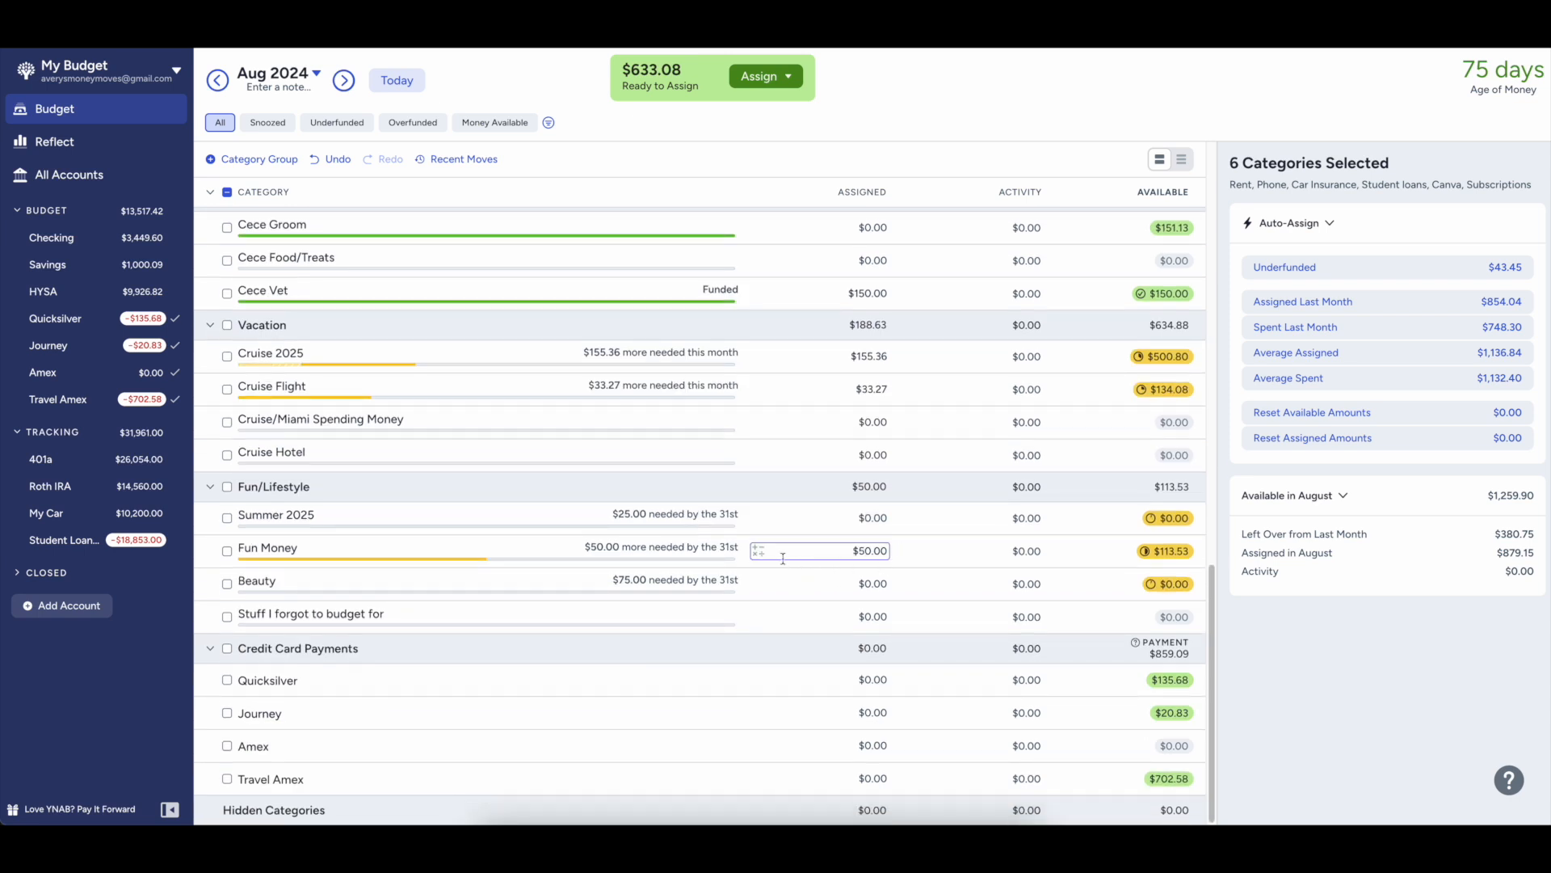
{"action": "key", "text": "Return"}
{"action": "left_click", "coordinate": [343, 80]}
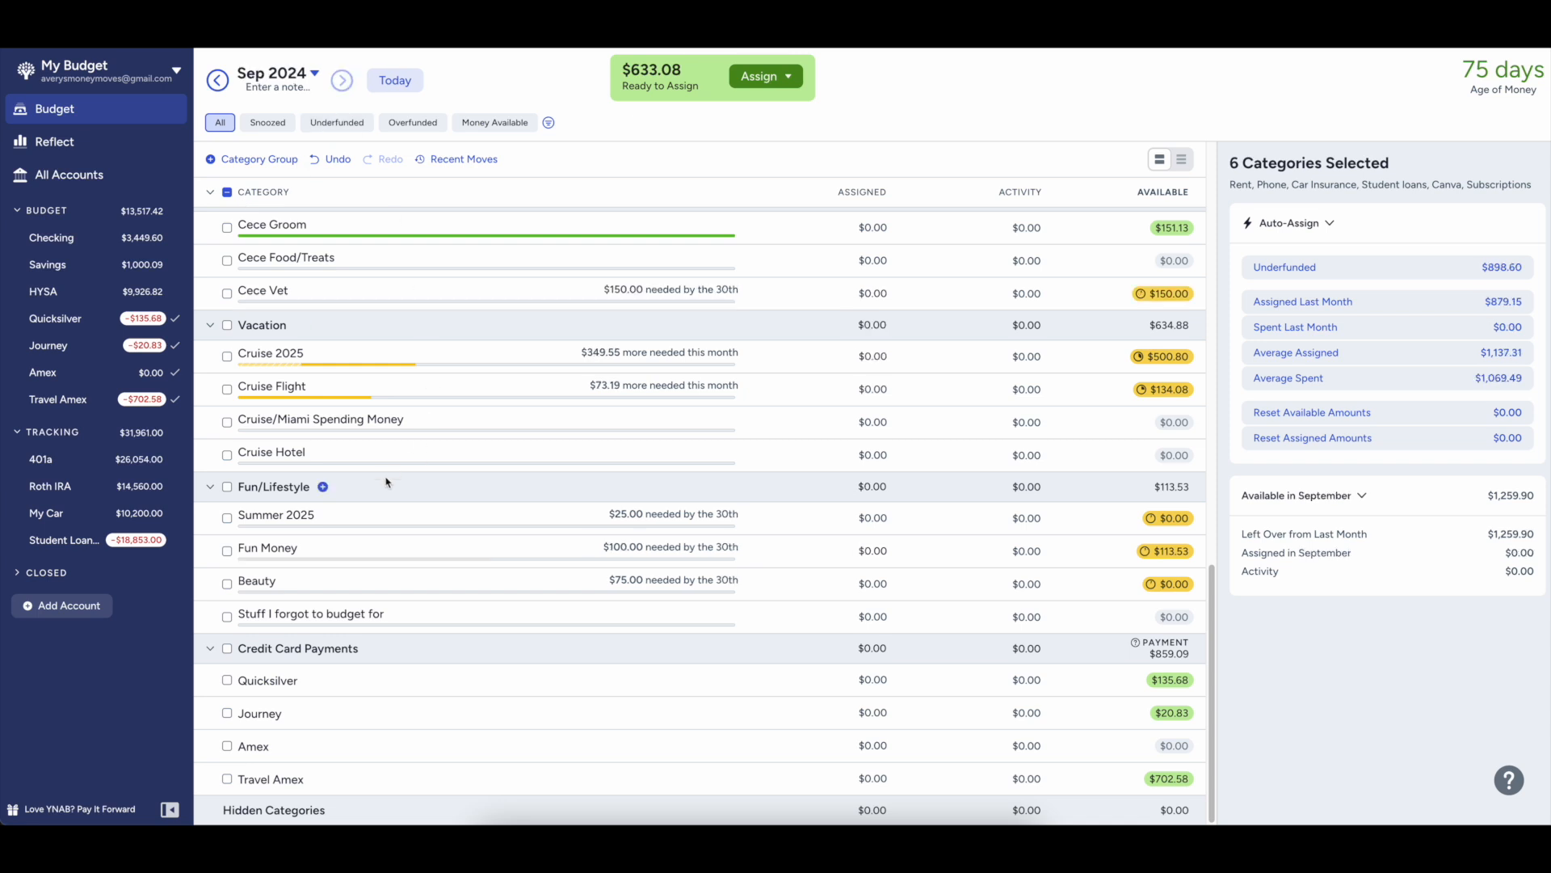
{"action": "scroll", "coordinate": [434, 478], "scroll_direction": "up", "scroll_amount": 15}
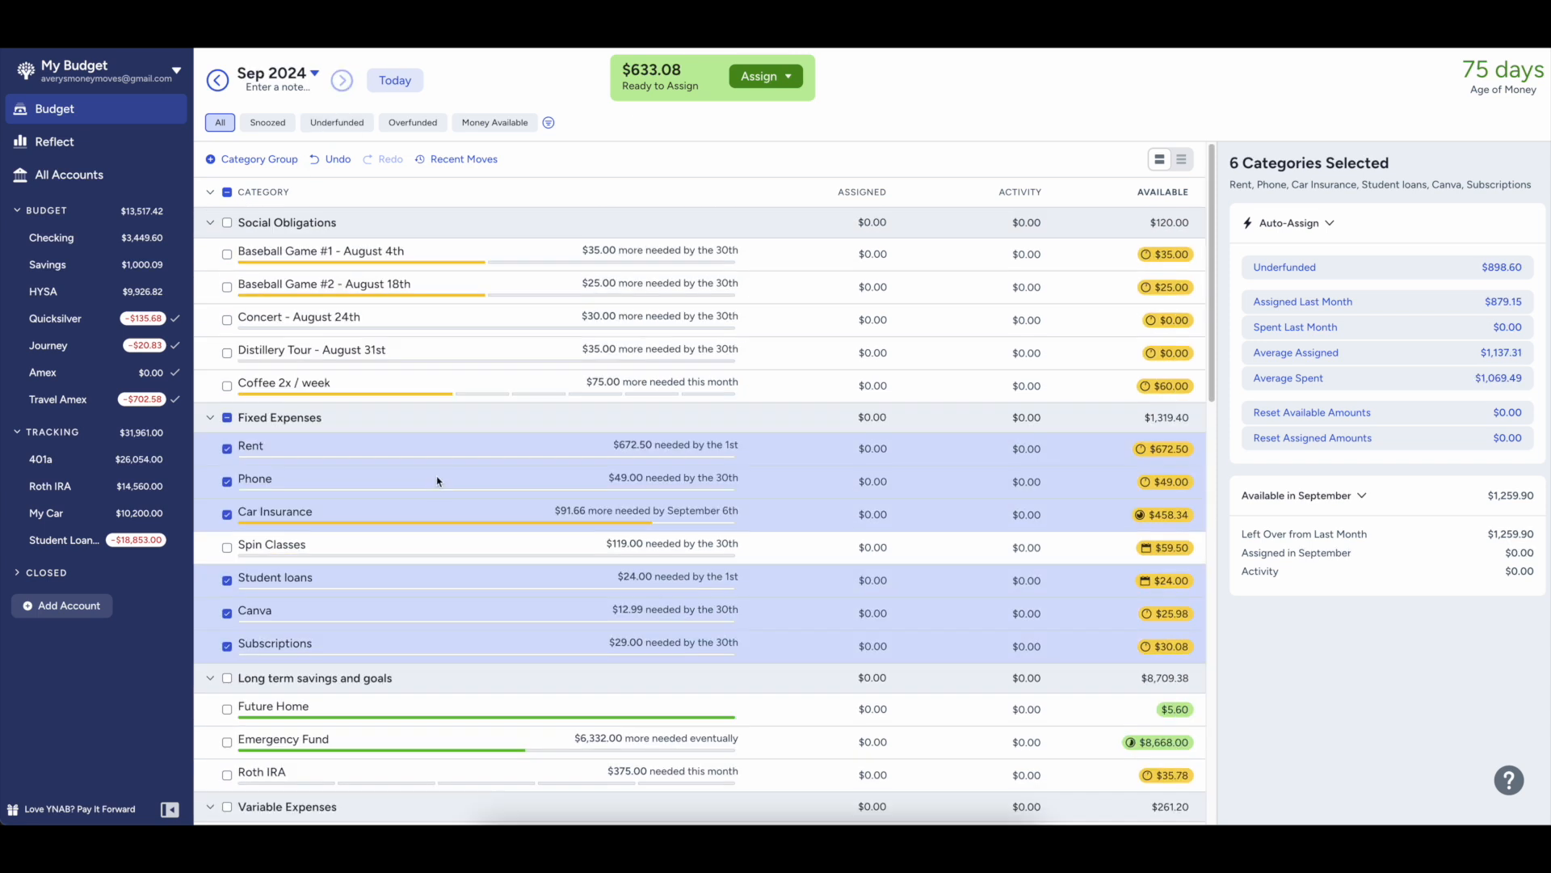
- Clear the category selection and try assigning a quarter of the rent, 672.5/4, to Rent in September 2024
{"action": "left_click", "coordinate": [227, 193]}
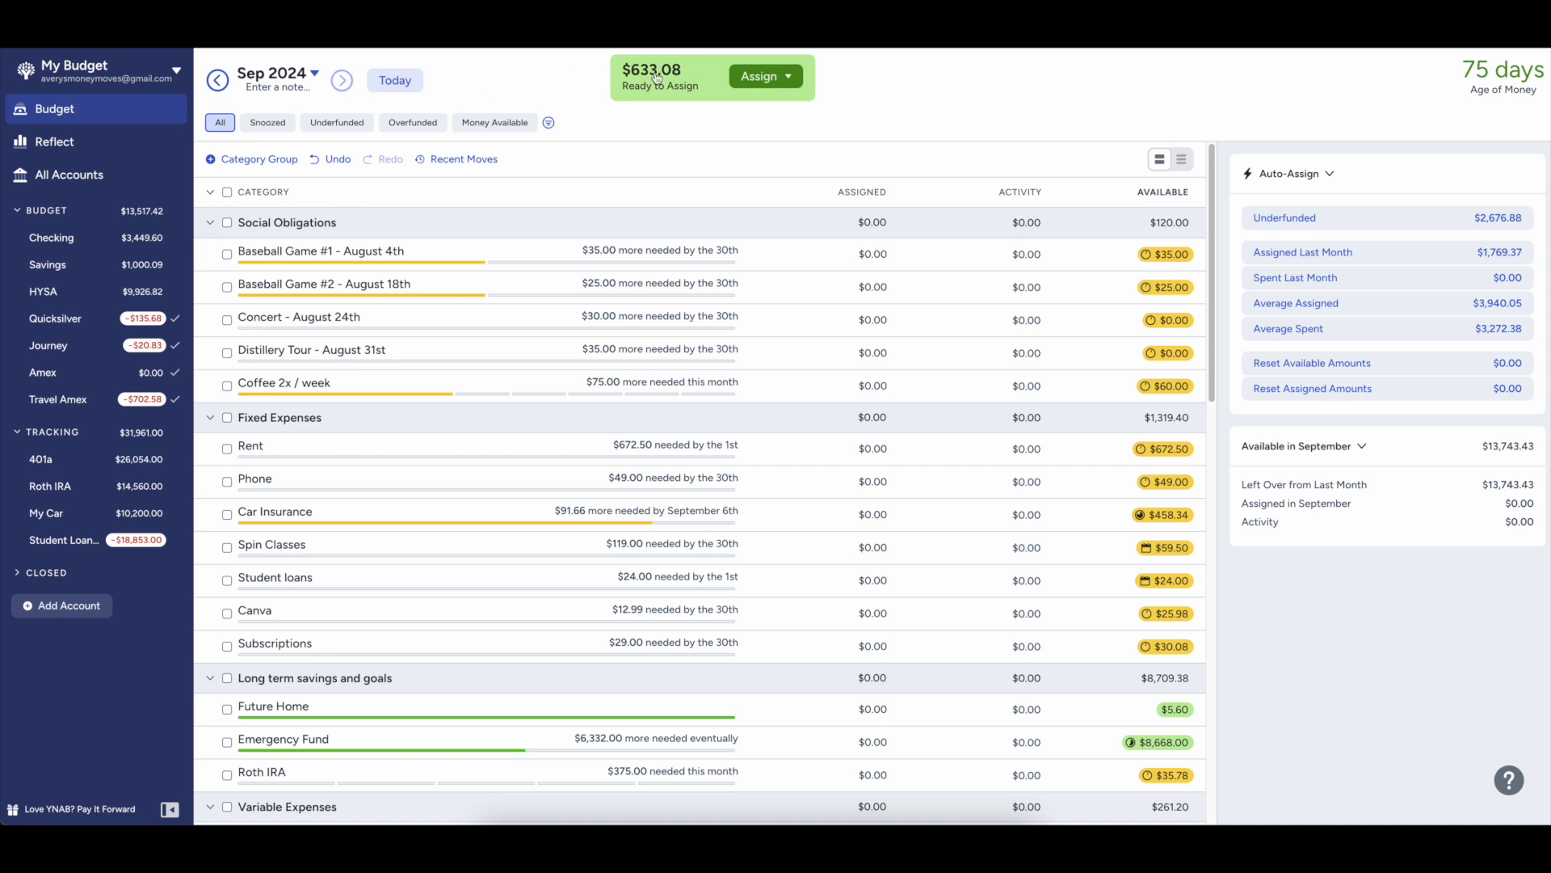
{"action": "left_click", "coordinate": [791, 319]}
{"action": "left_click", "coordinate": [867, 449]}
{"action": "type", "text": "672.5"}
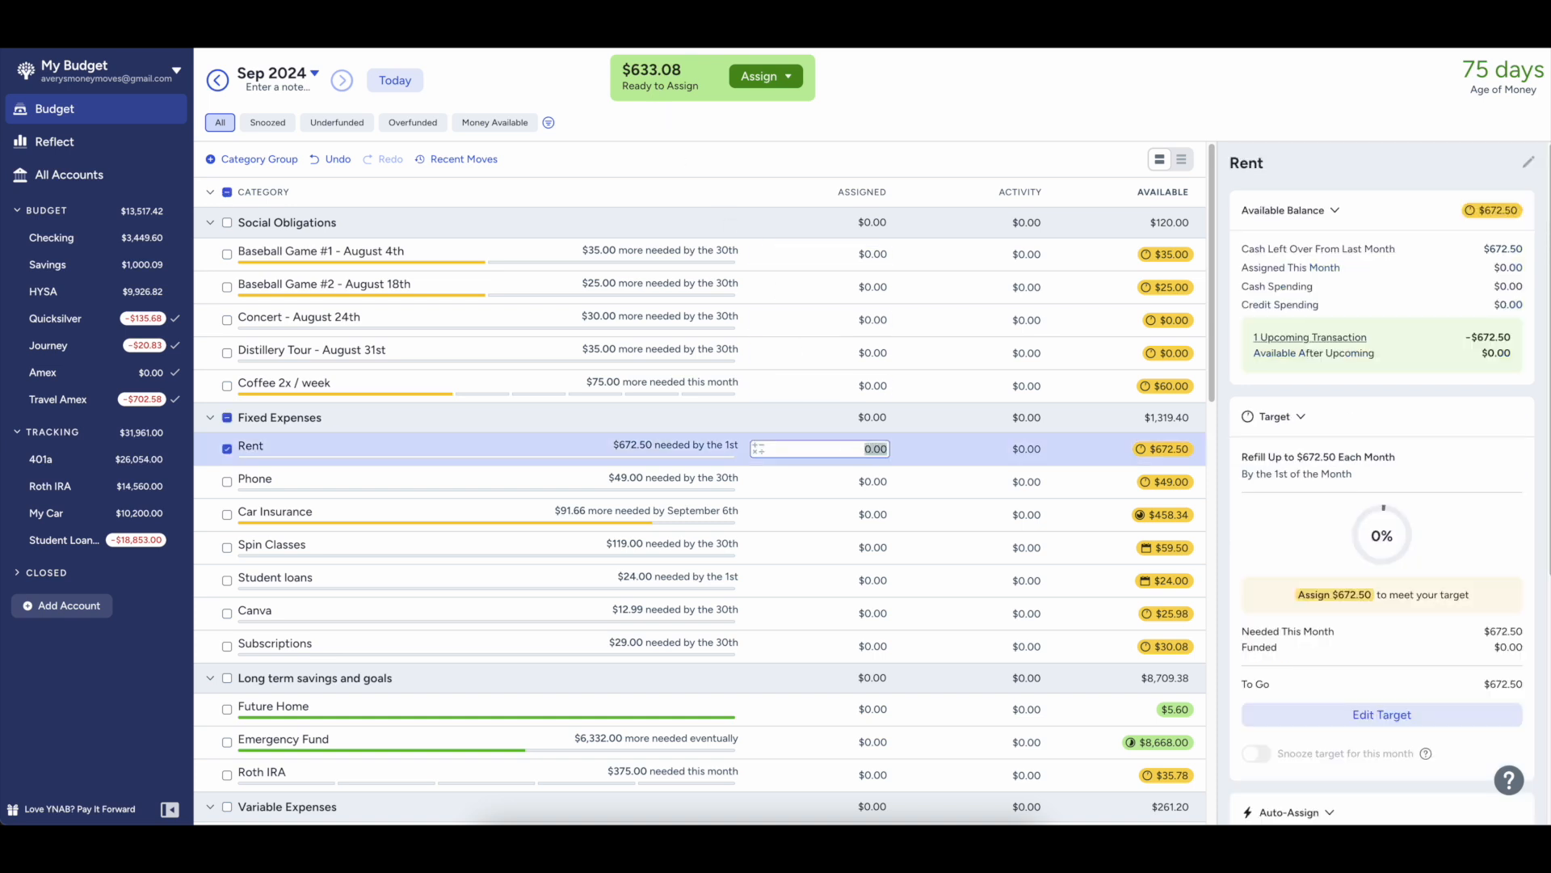
{"action": "key", "text": "BackSpace"}
{"action": "type", "text": "/3"}
{"action": "double_click", "coordinate": [868, 448]}
{"action": "key", "text": "BackSpace"}
{"action": "type", "text": "672.5/4"}
{"action": "key", "text": "Return"}
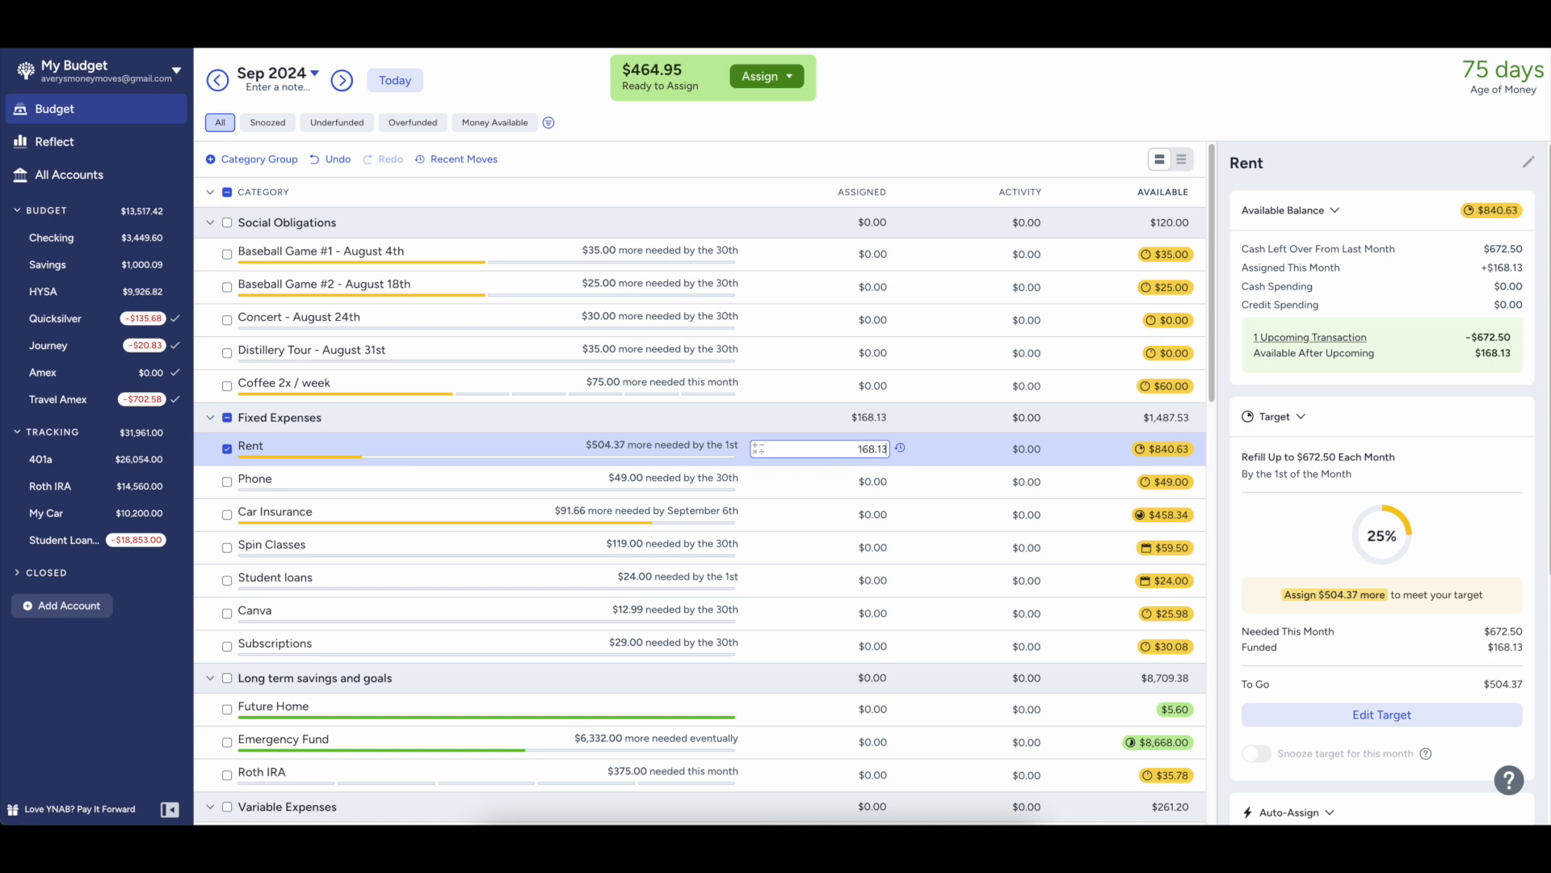
- Undo the September Rent assignment, return to the August 2024 budget and clear the category selection
{"action": "left_click", "coordinate": [315, 158]}
{"action": "left_click", "coordinate": [332, 160]}
{"action": "left_click", "coordinate": [216, 80]}
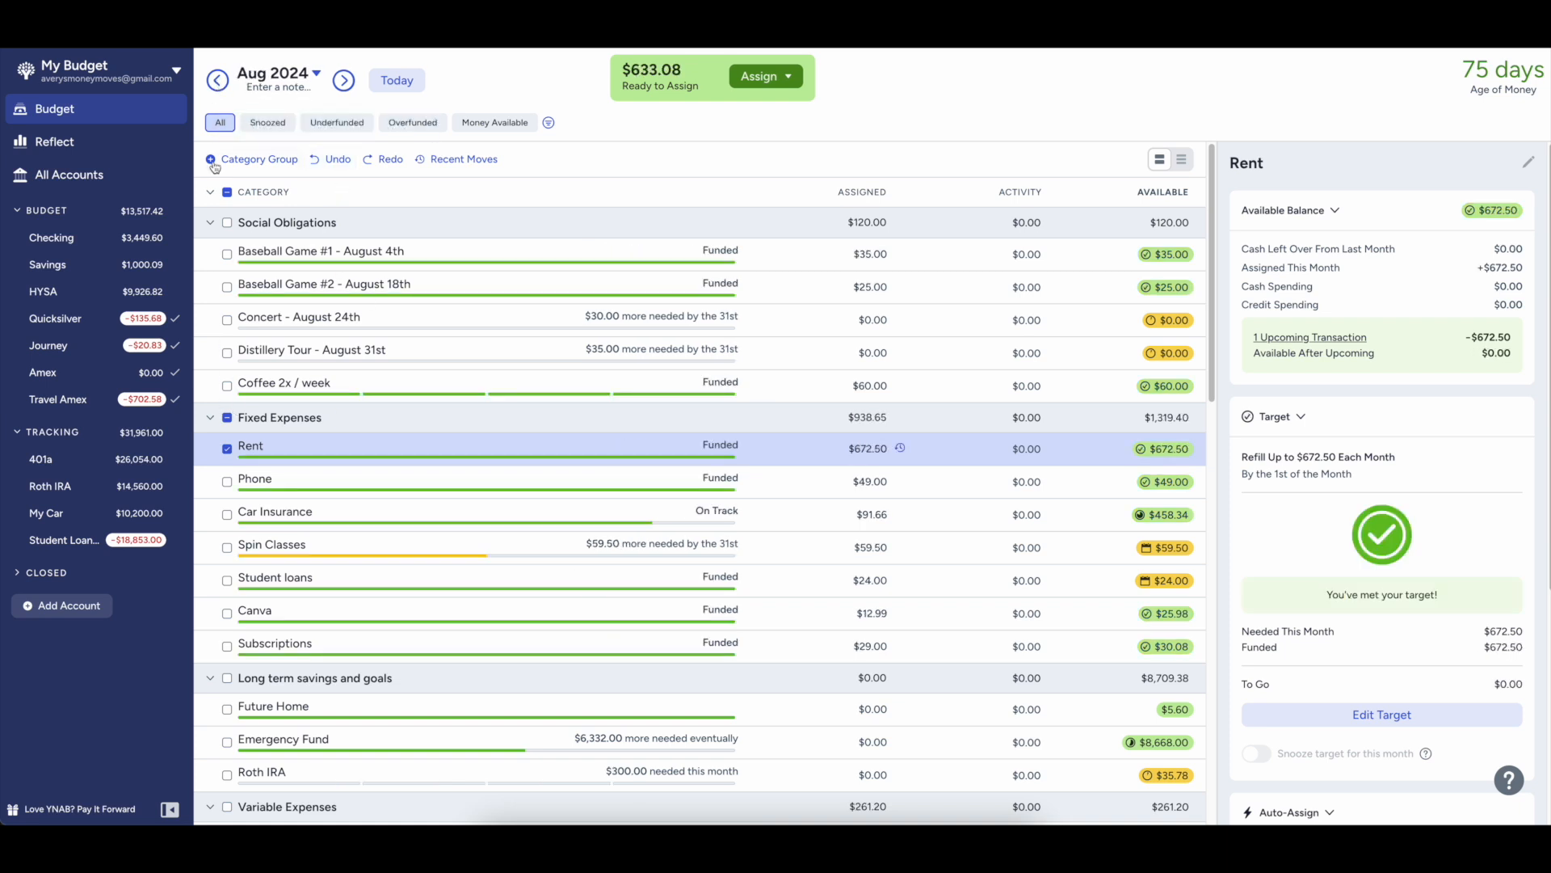
{"action": "left_click", "coordinate": [227, 193]}
- Check the target settings of Christmas/Holidays in the Sinking Funds group without changing them
{"action": "scroll", "coordinate": [436, 385], "scroll_direction": "down", "scroll_amount": 10}
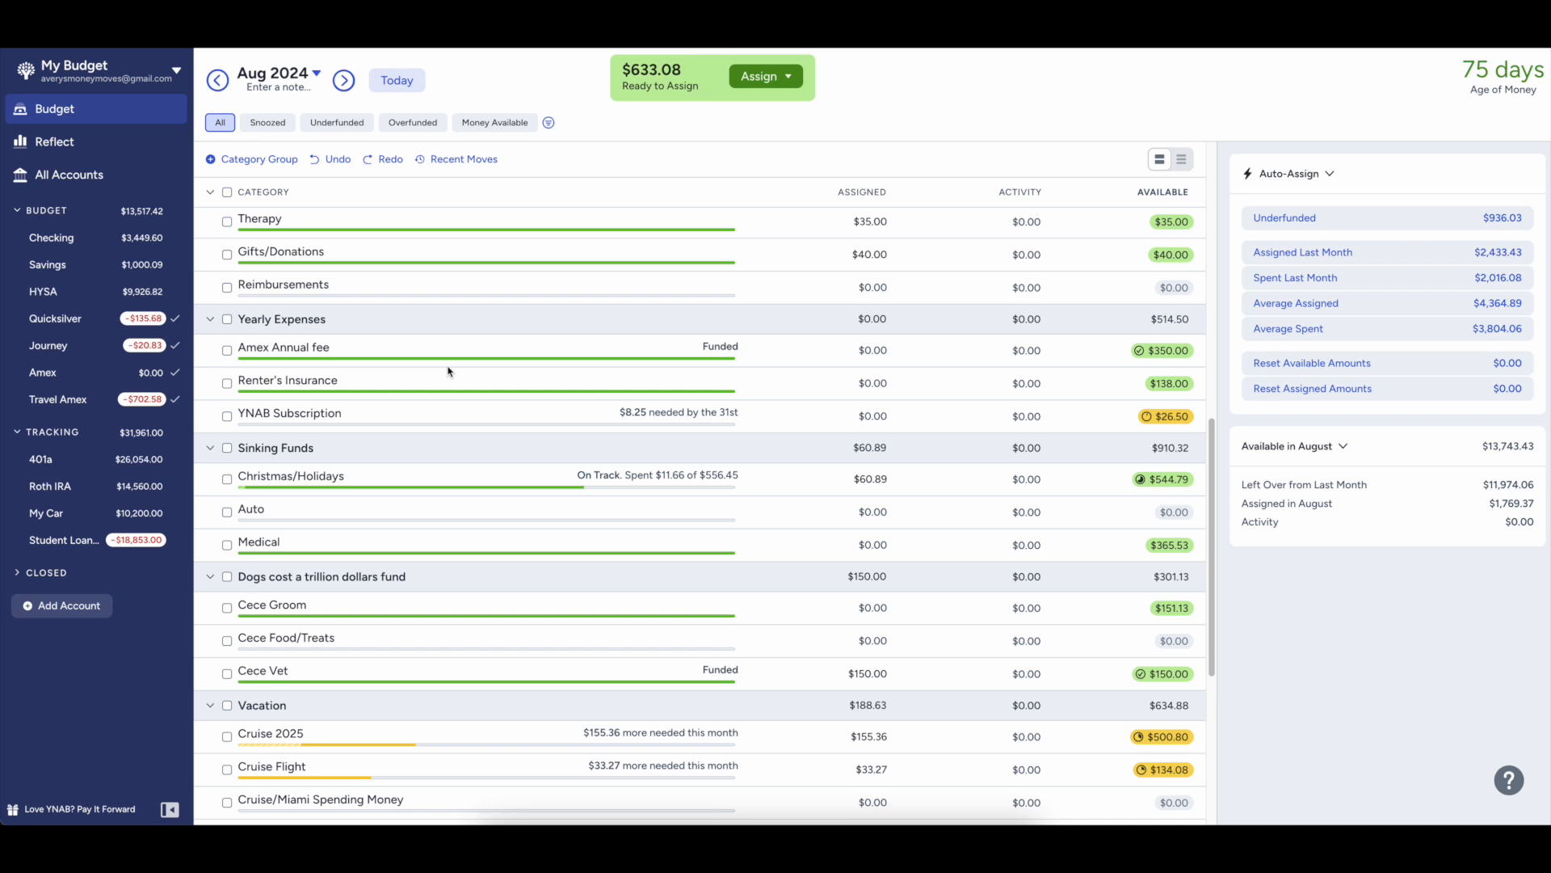
{"action": "left_click", "coordinate": [816, 483]}
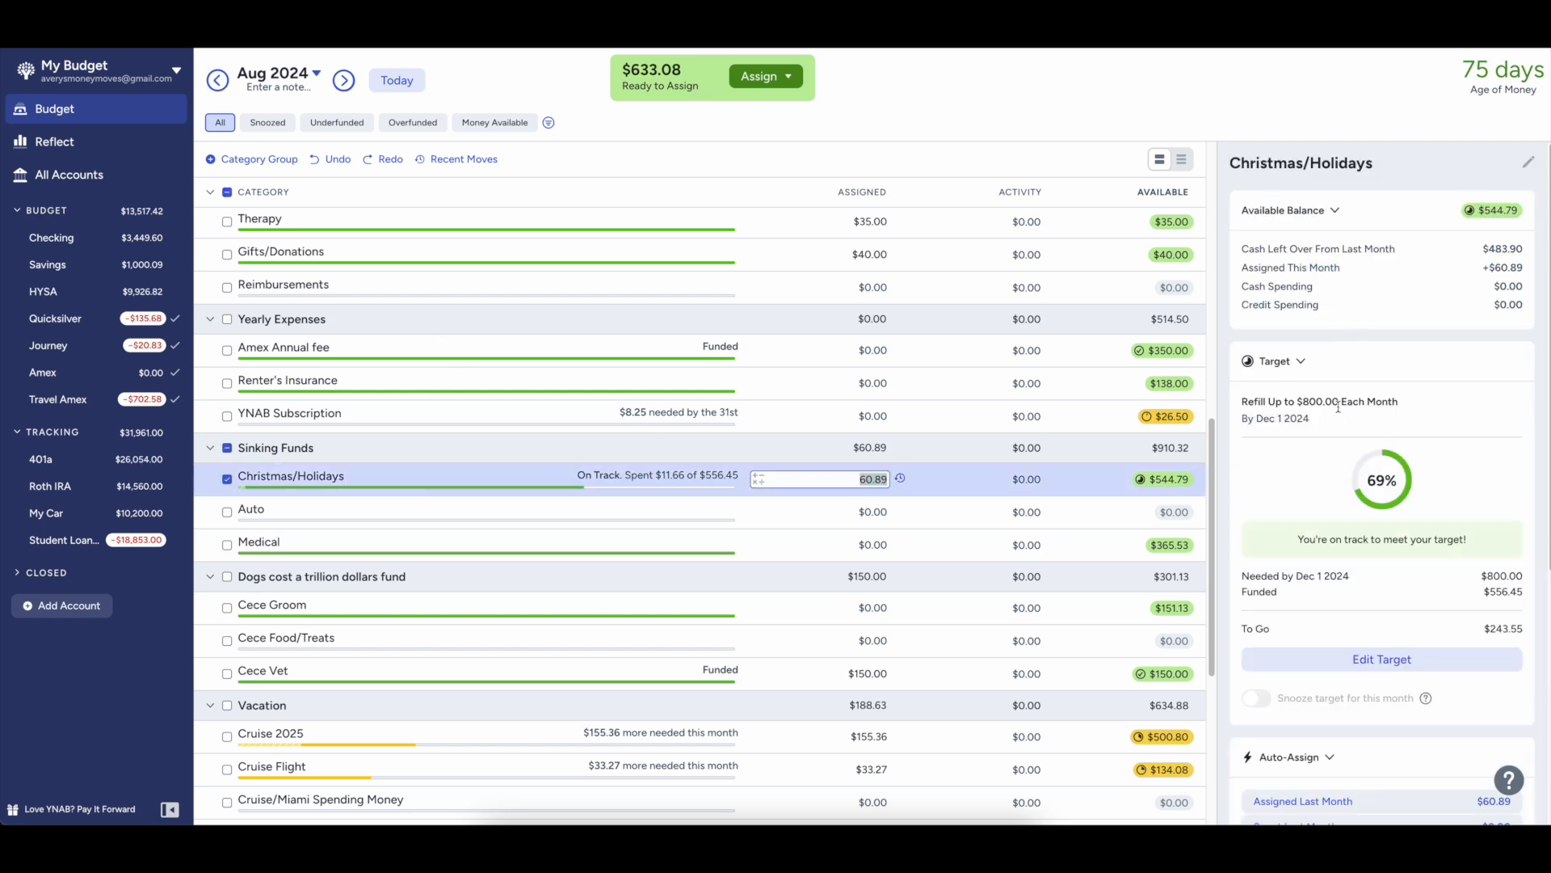
{"action": "left_click", "coordinate": [1366, 661]}
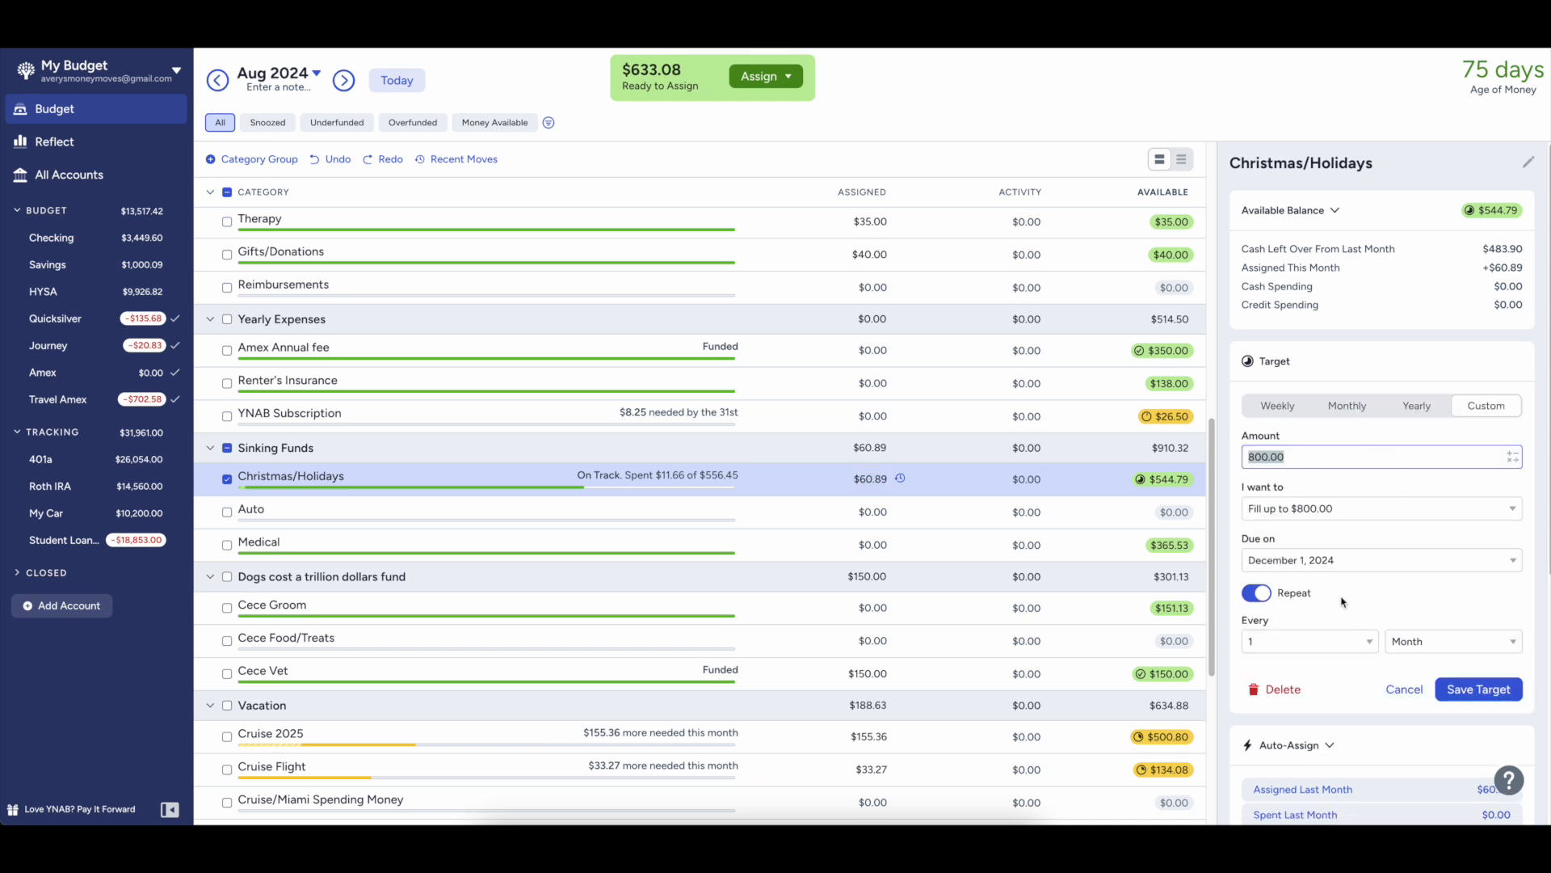
{"action": "left_click", "coordinate": [1404, 689]}
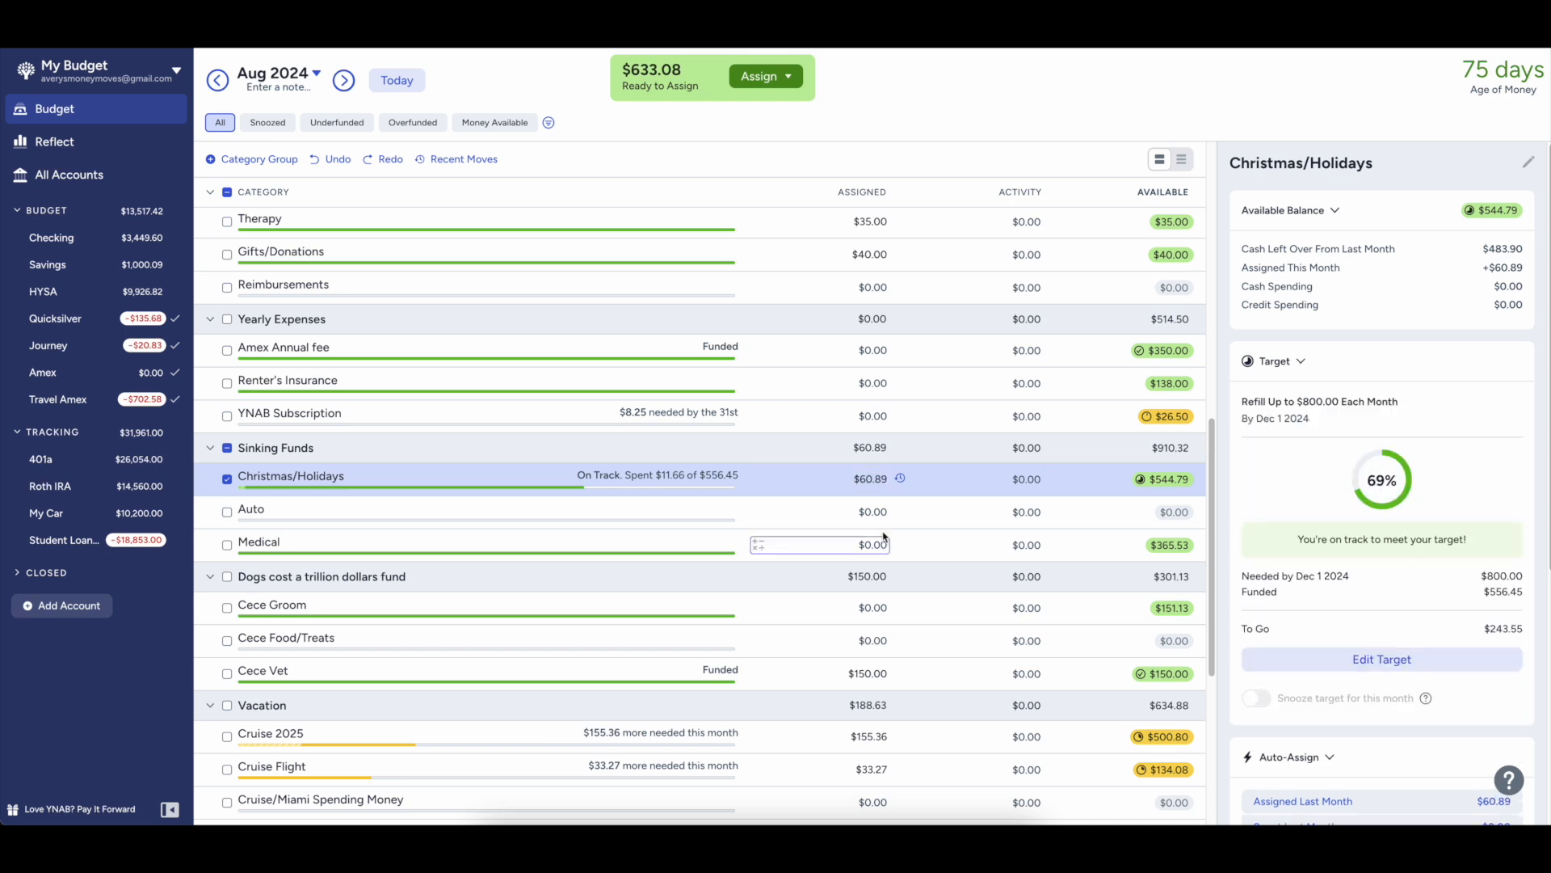
- Try assigning $25 to Stuff I forgot to budget for in the Fun/Lifestyle group, and undo the assignment
{"action": "scroll", "coordinate": [885, 537], "scroll_direction": "down", "scroll_amount": 5}
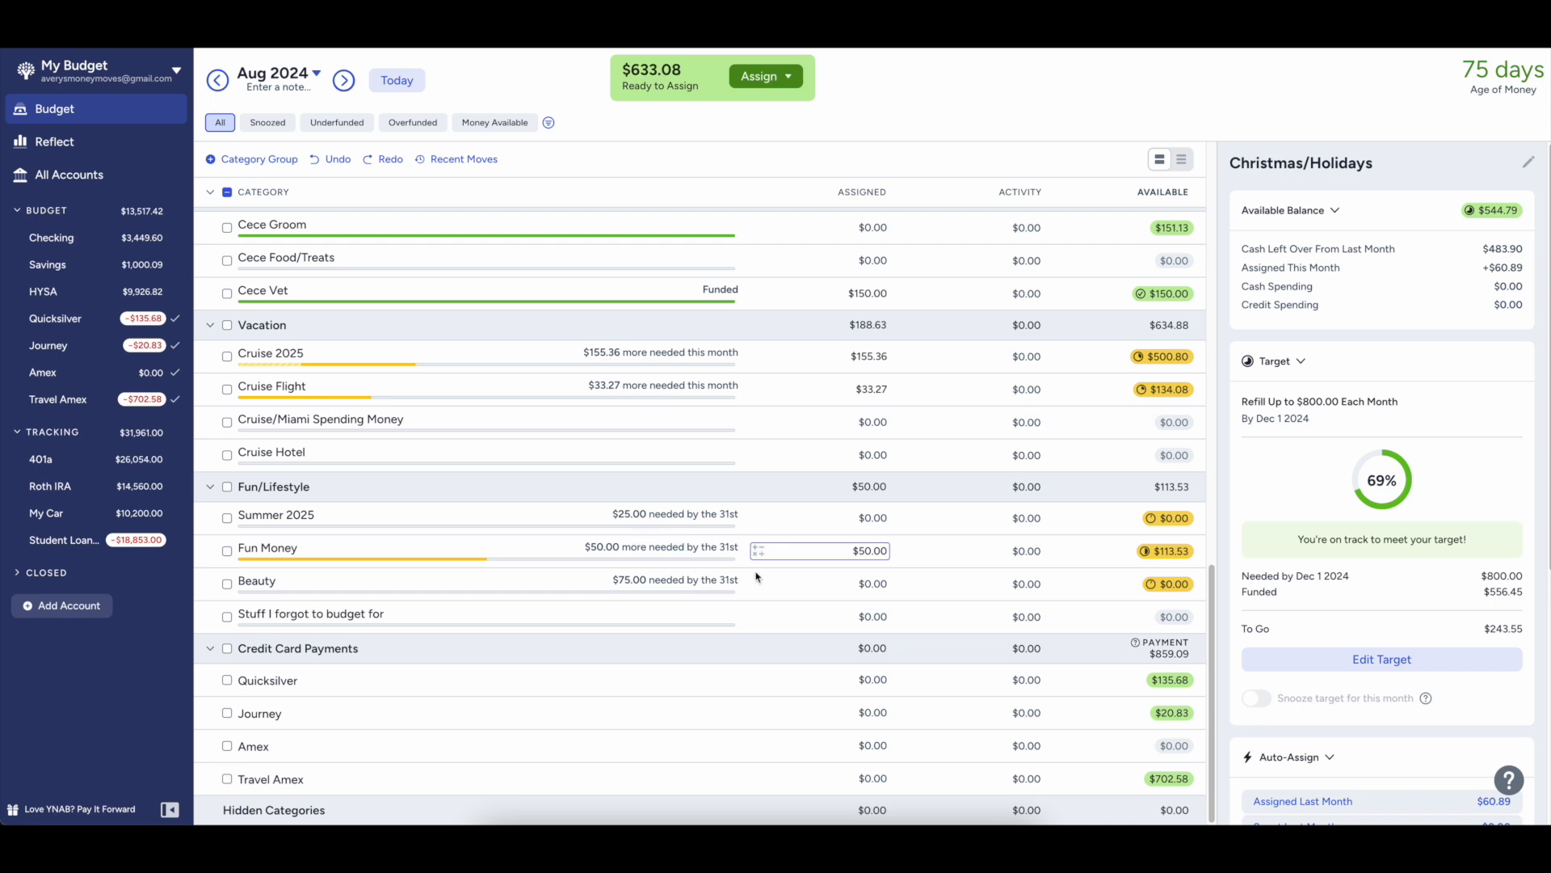
{"action": "left_click", "coordinate": [856, 619]}
{"action": "type", "text": "25"}
{"action": "key", "text": "Return"}
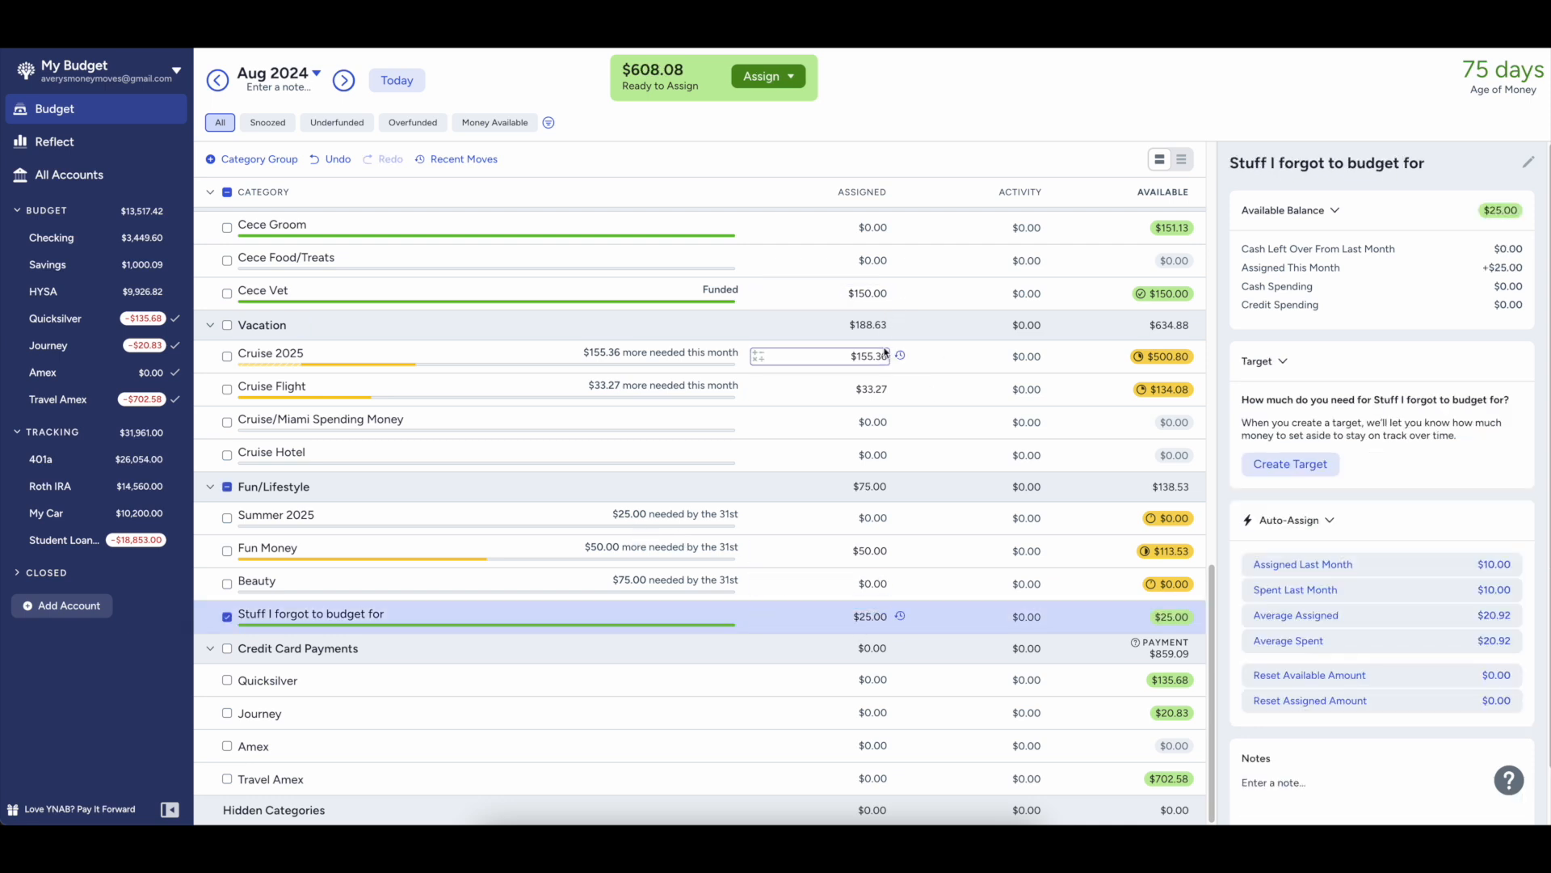
{"action": "left_click", "coordinate": [865, 587]}
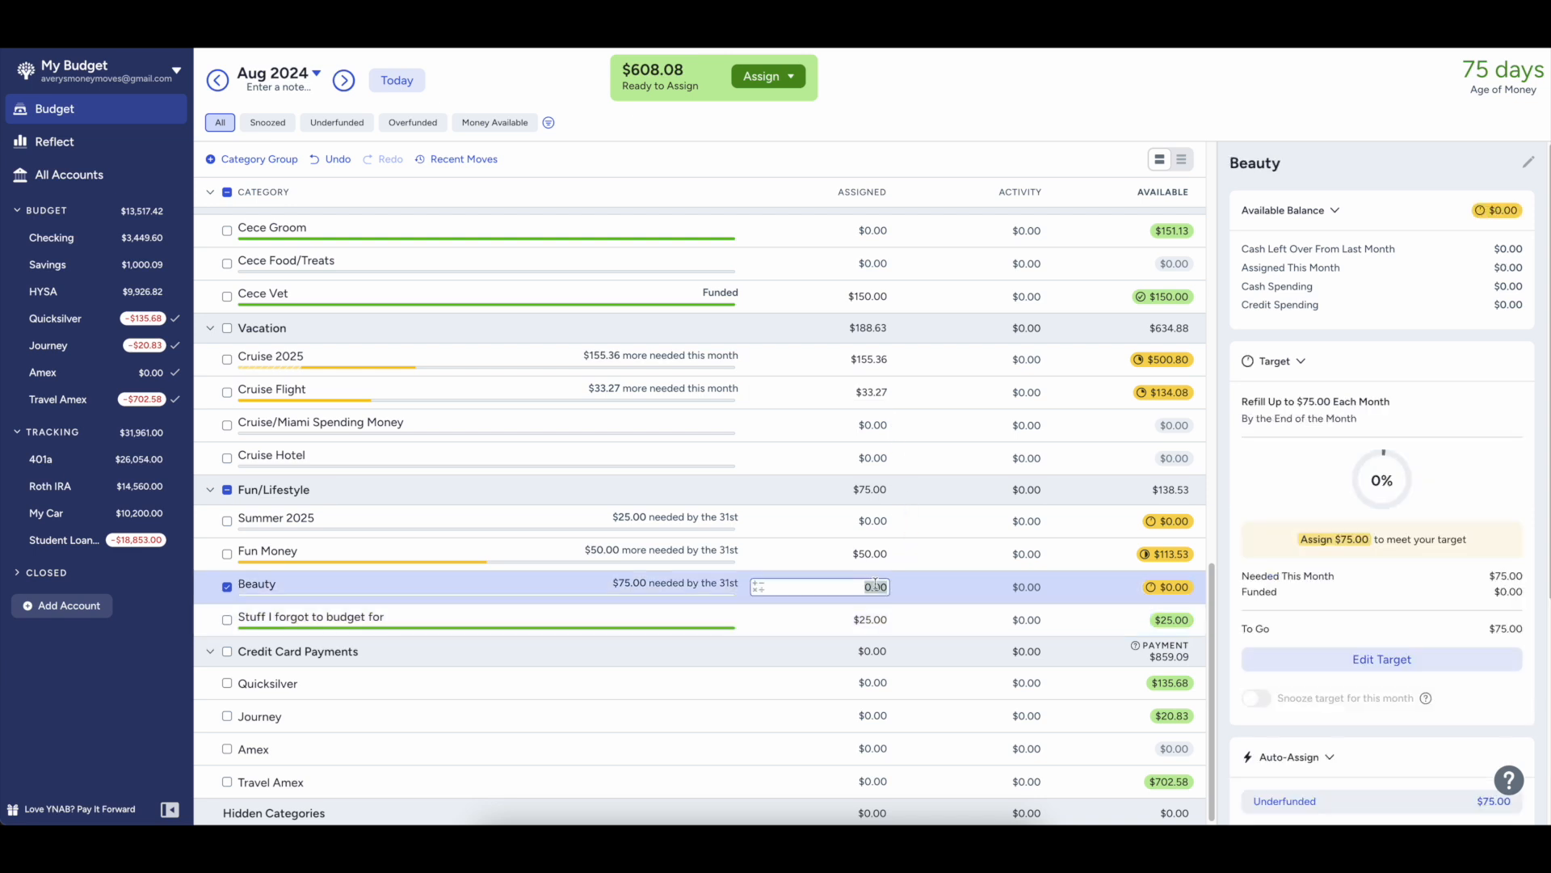
{"action": "left_click", "coordinate": [327, 159]}
- Assign $15 each to Stuff I forgot to budget for and Beauty, and clear the category selection
{"action": "left_click", "coordinate": [859, 620]}
{"action": "type", "text": "15"}
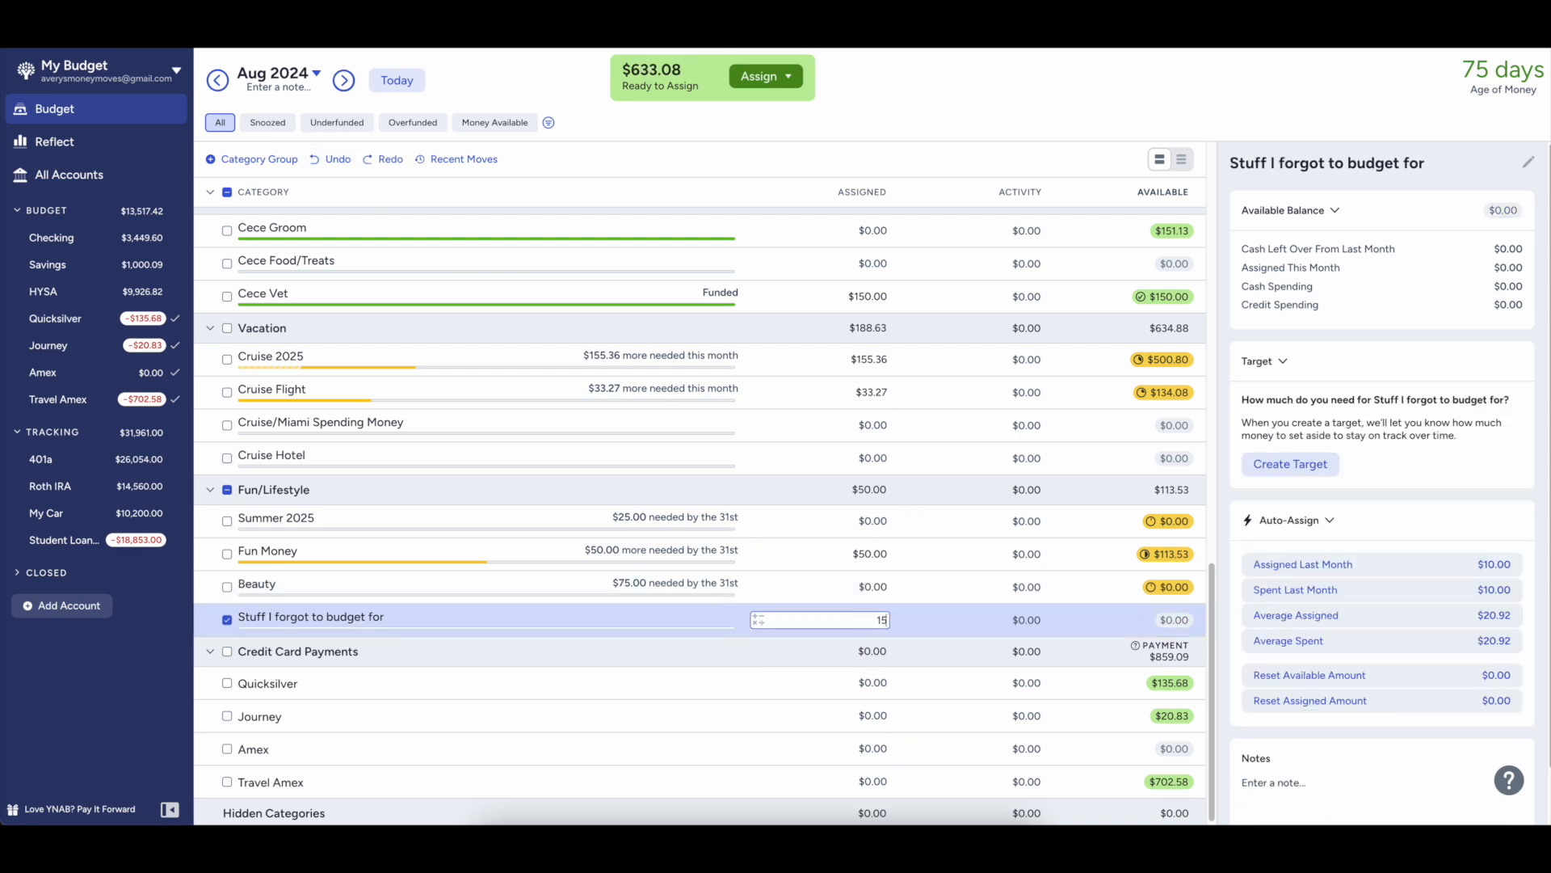
{"action": "key", "text": "Return"}
{"action": "left_click", "coordinate": [872, 587]}
{"action": "type", "text": "15"}
{"action": "key", "text": "Return"}
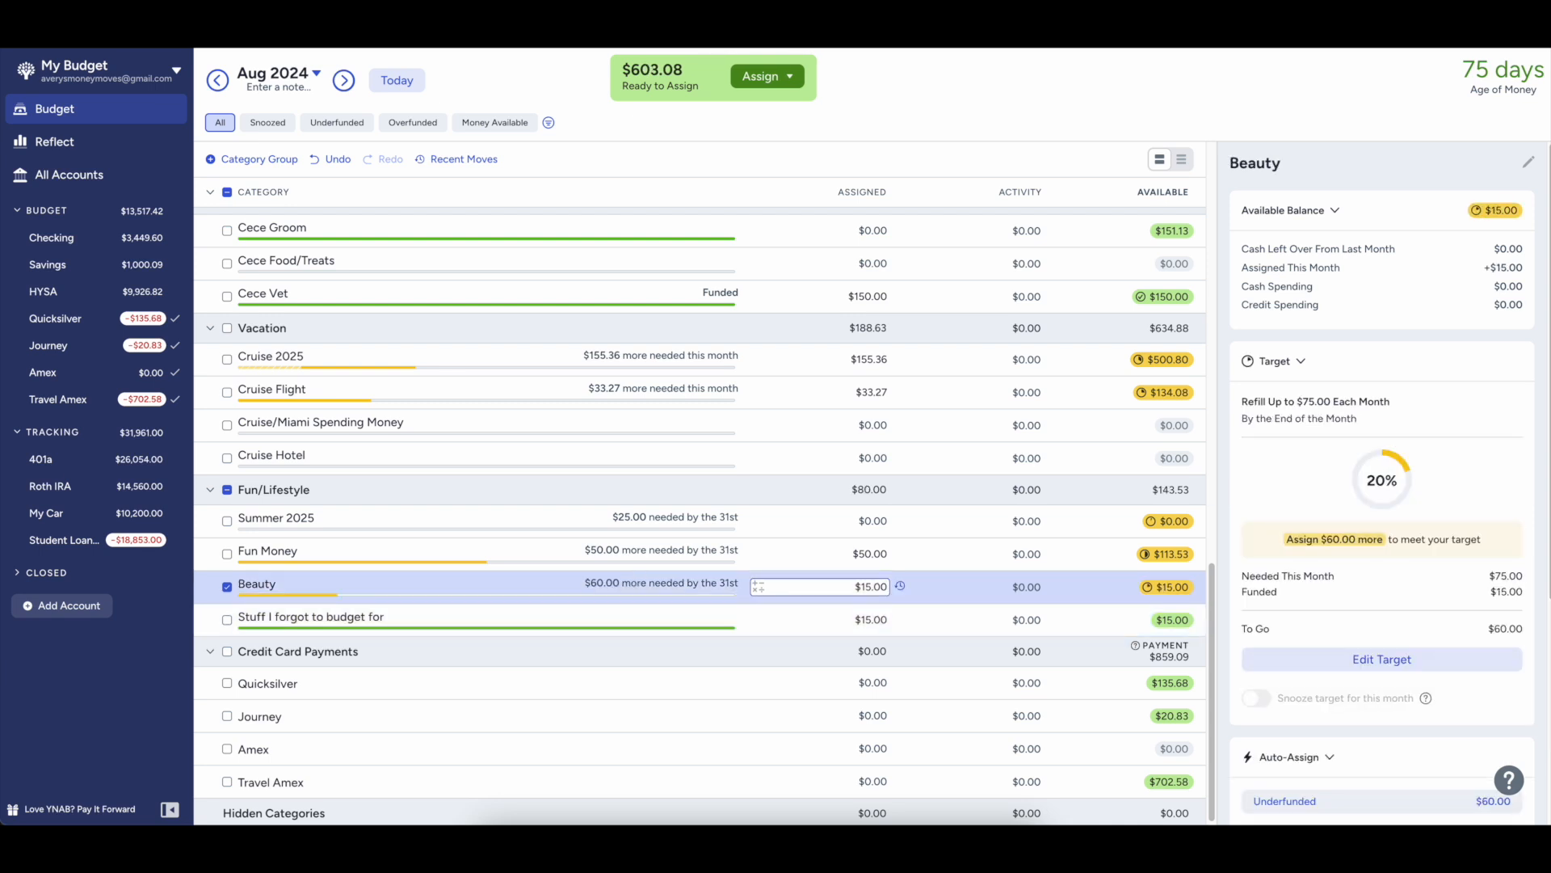
{"action": "left_click", "coordinate": [226, 193]}
- Review the August 2024 category groups and find the Emergency Fund category by searching the page for "Emerg"
{"action": "scroll", "coordinate": [495, 588], "scroll_direction": "up", "scroll_amount": 3}
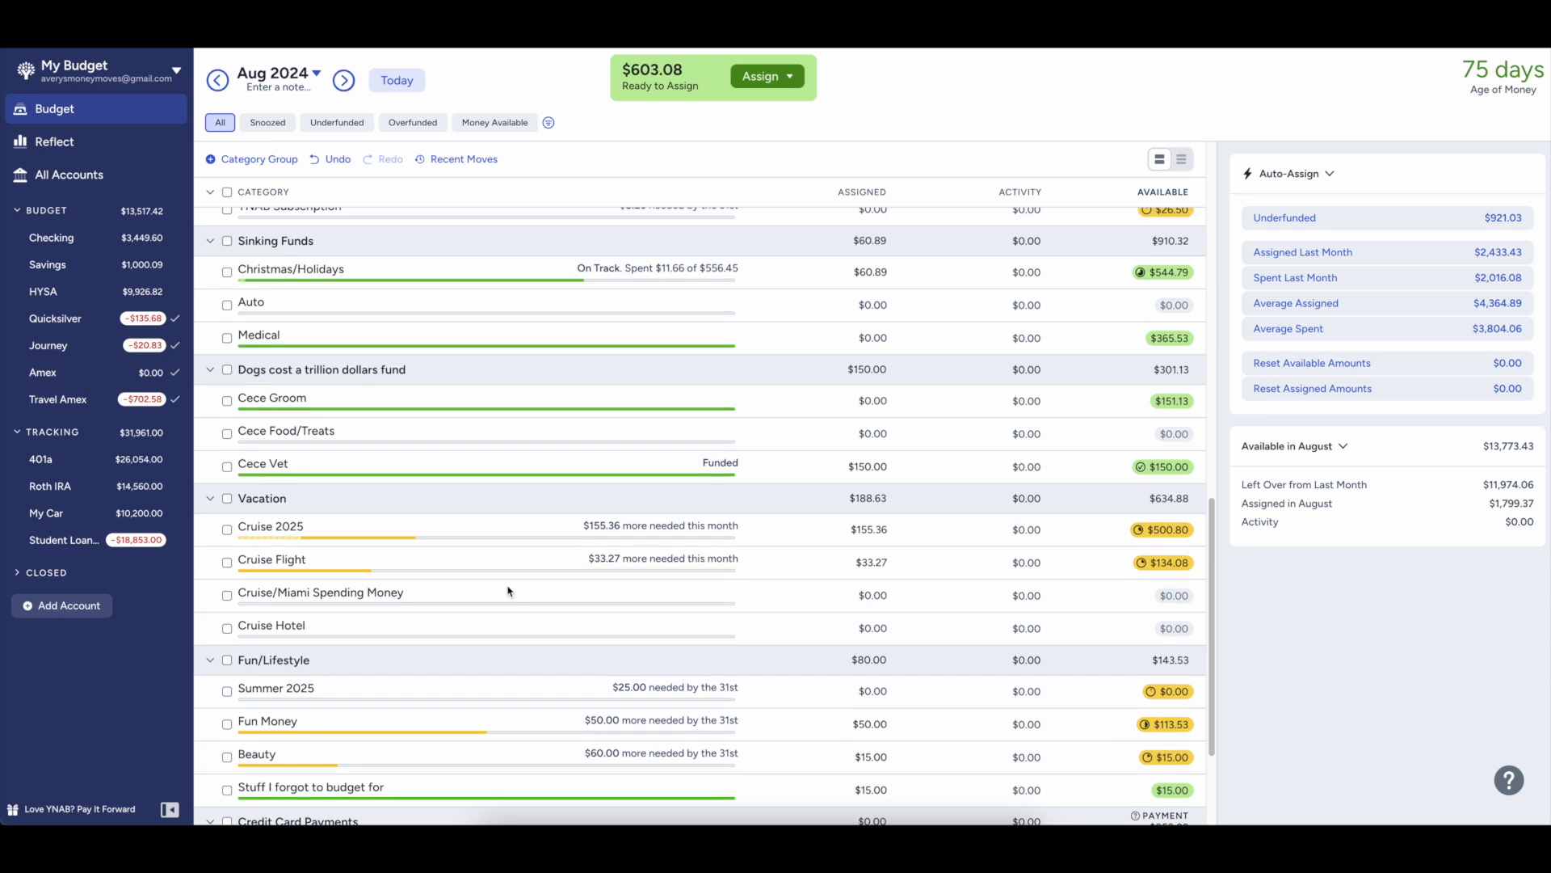
{"action": "scroll", "coordinate": [515, 592], "scroll_direction": "up", "scroll_amount": 1}
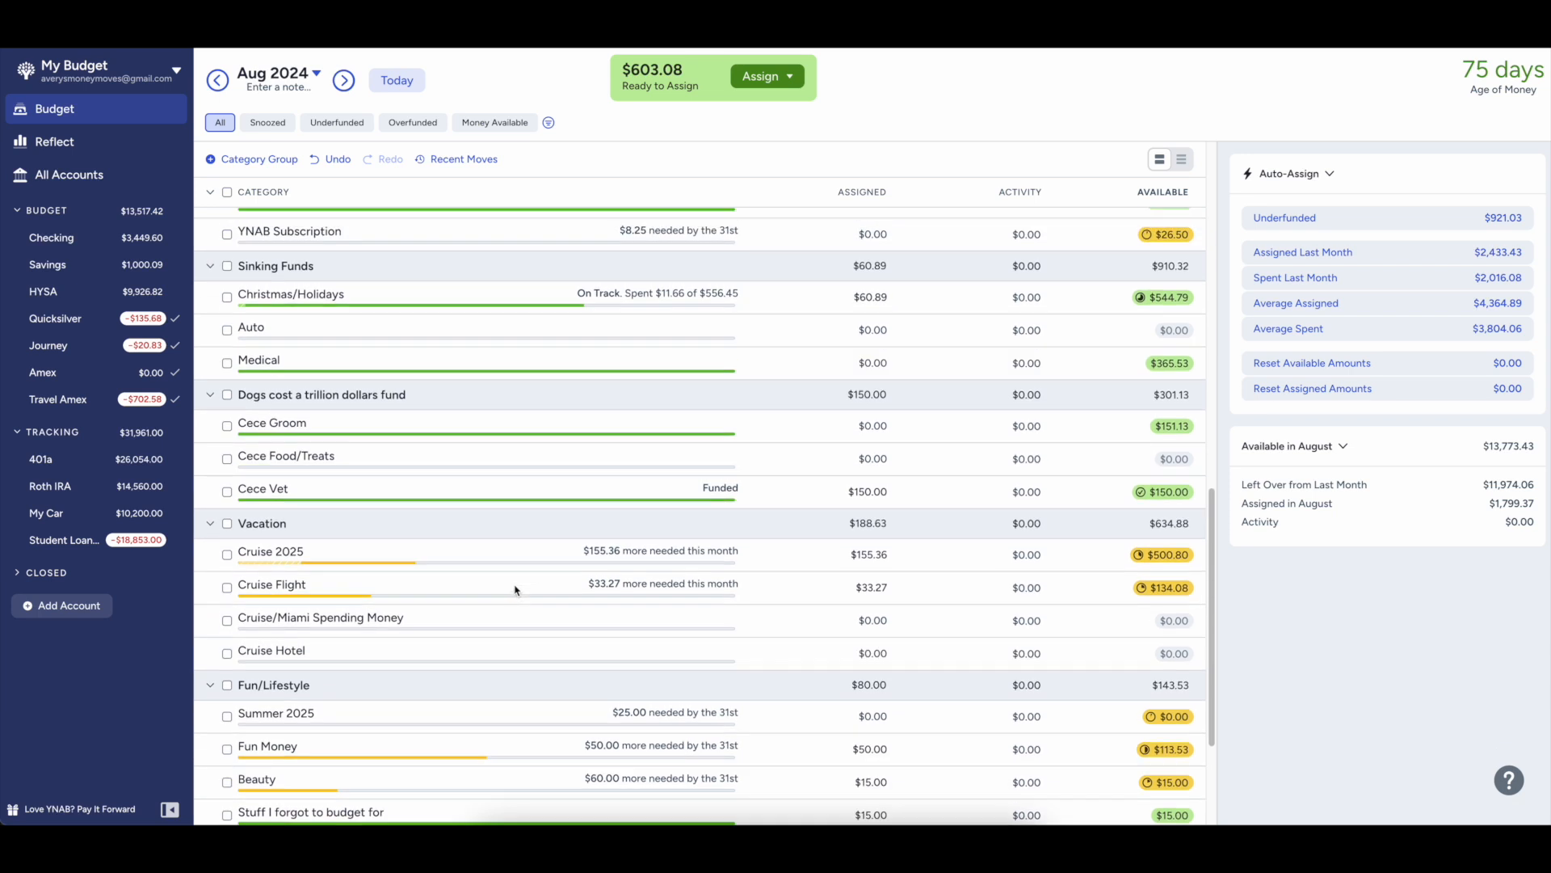
{"action": "scroll", "coordinate": [515, 590], "scroll_direction": "up", "scroll_amount": 10}
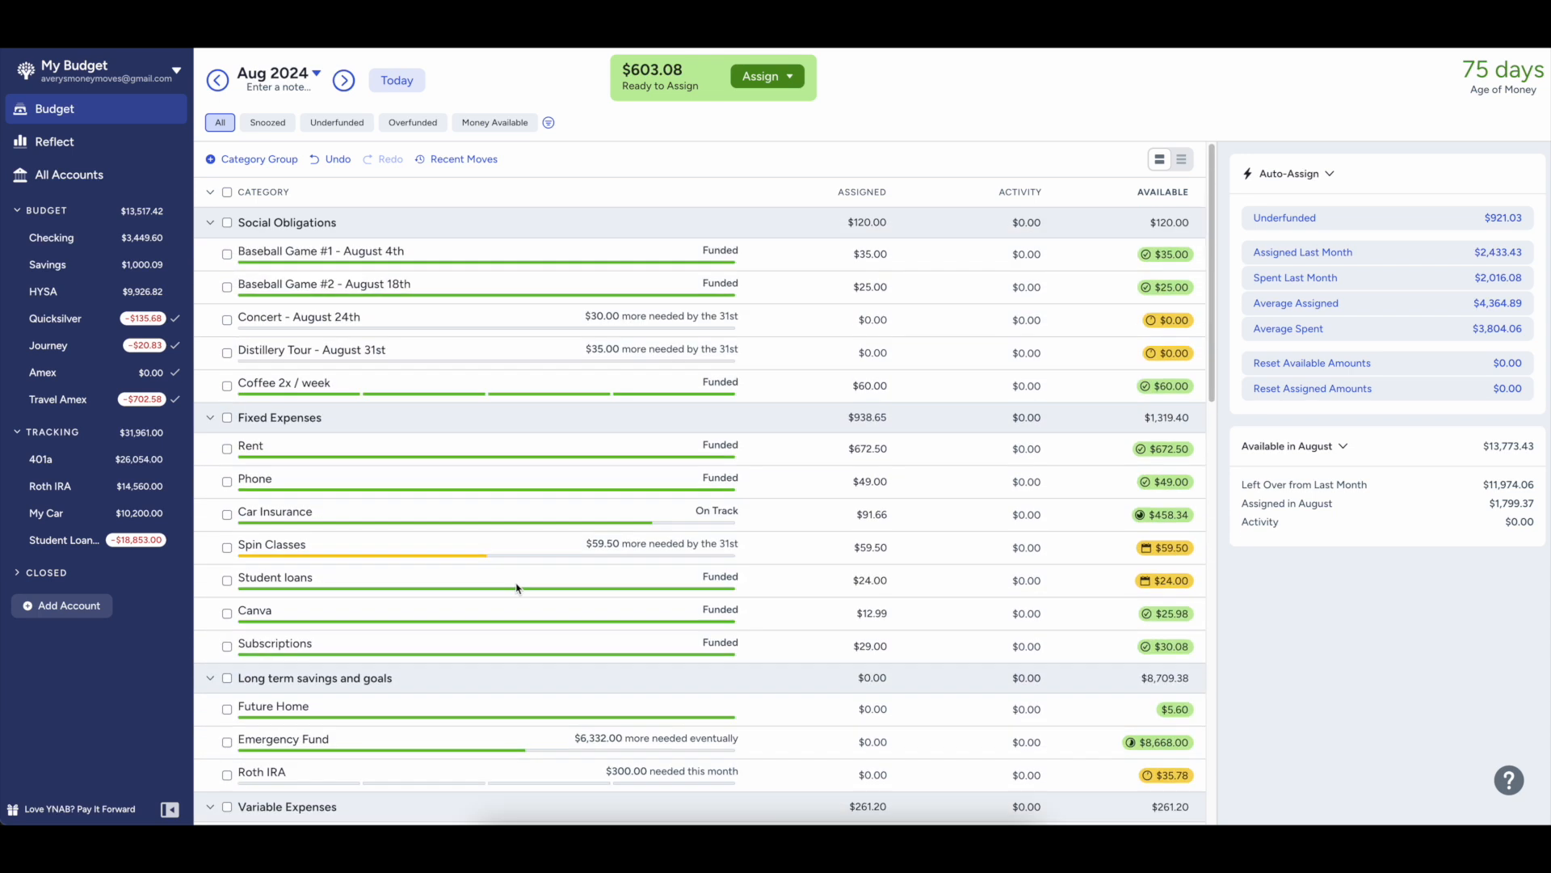
{"action": "scroll", "coordinate": [516, 588], "scroll_direction": "down", "scroll_amount": 10}
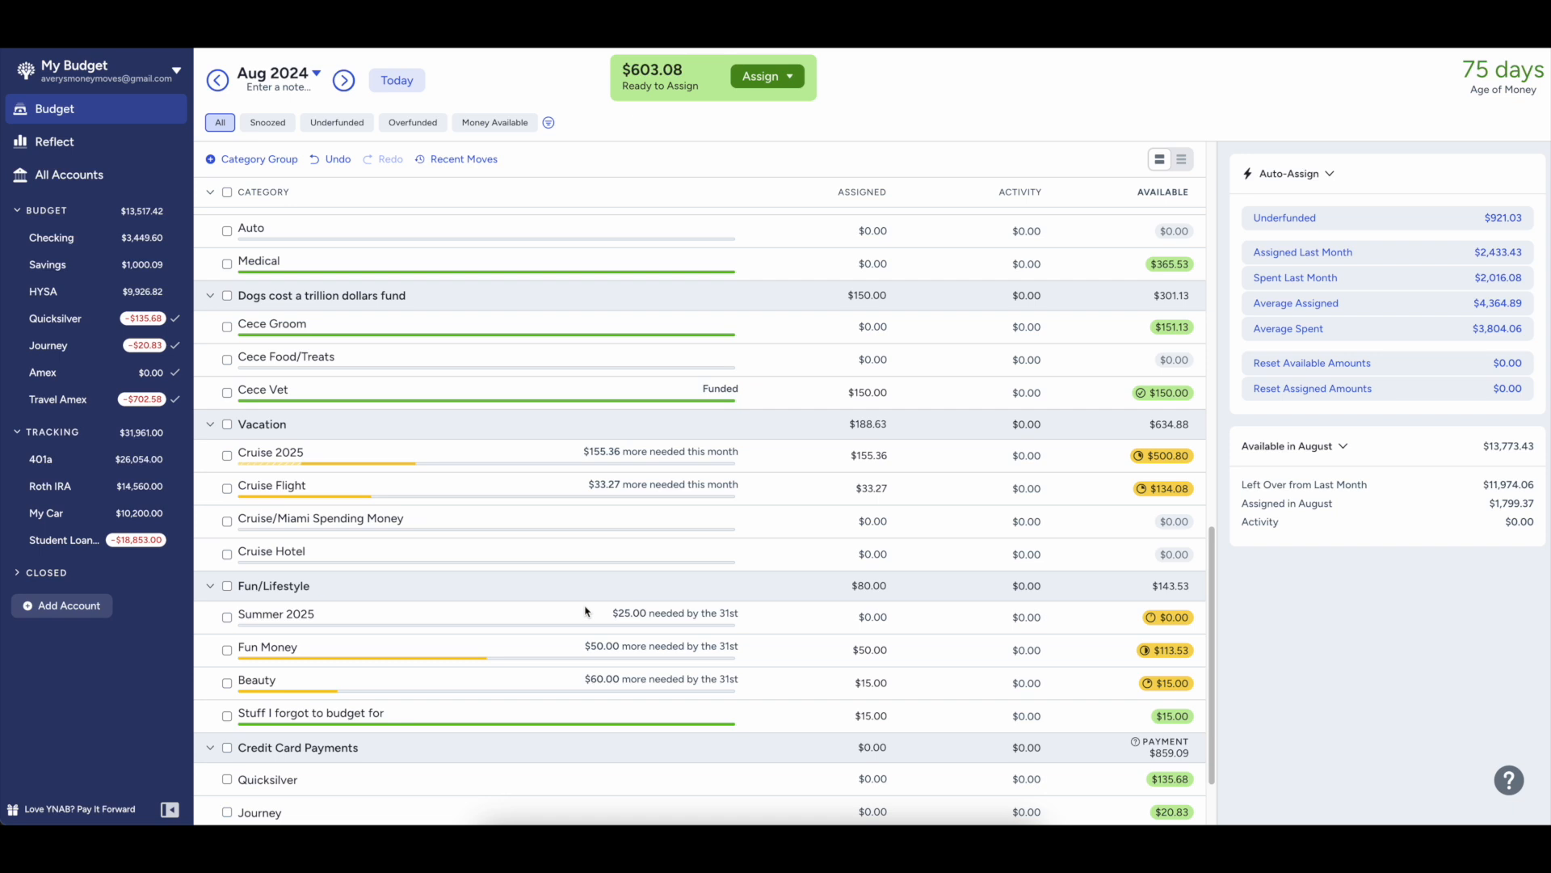
{"action": "scroll", "coordinate": [564, 566], "scroll_direction": "down", "scroll_amount": 1}
{"action": "scroll", "coordinate": [562, 574], "scroll_direction": "up", "scroll_amount": 6}
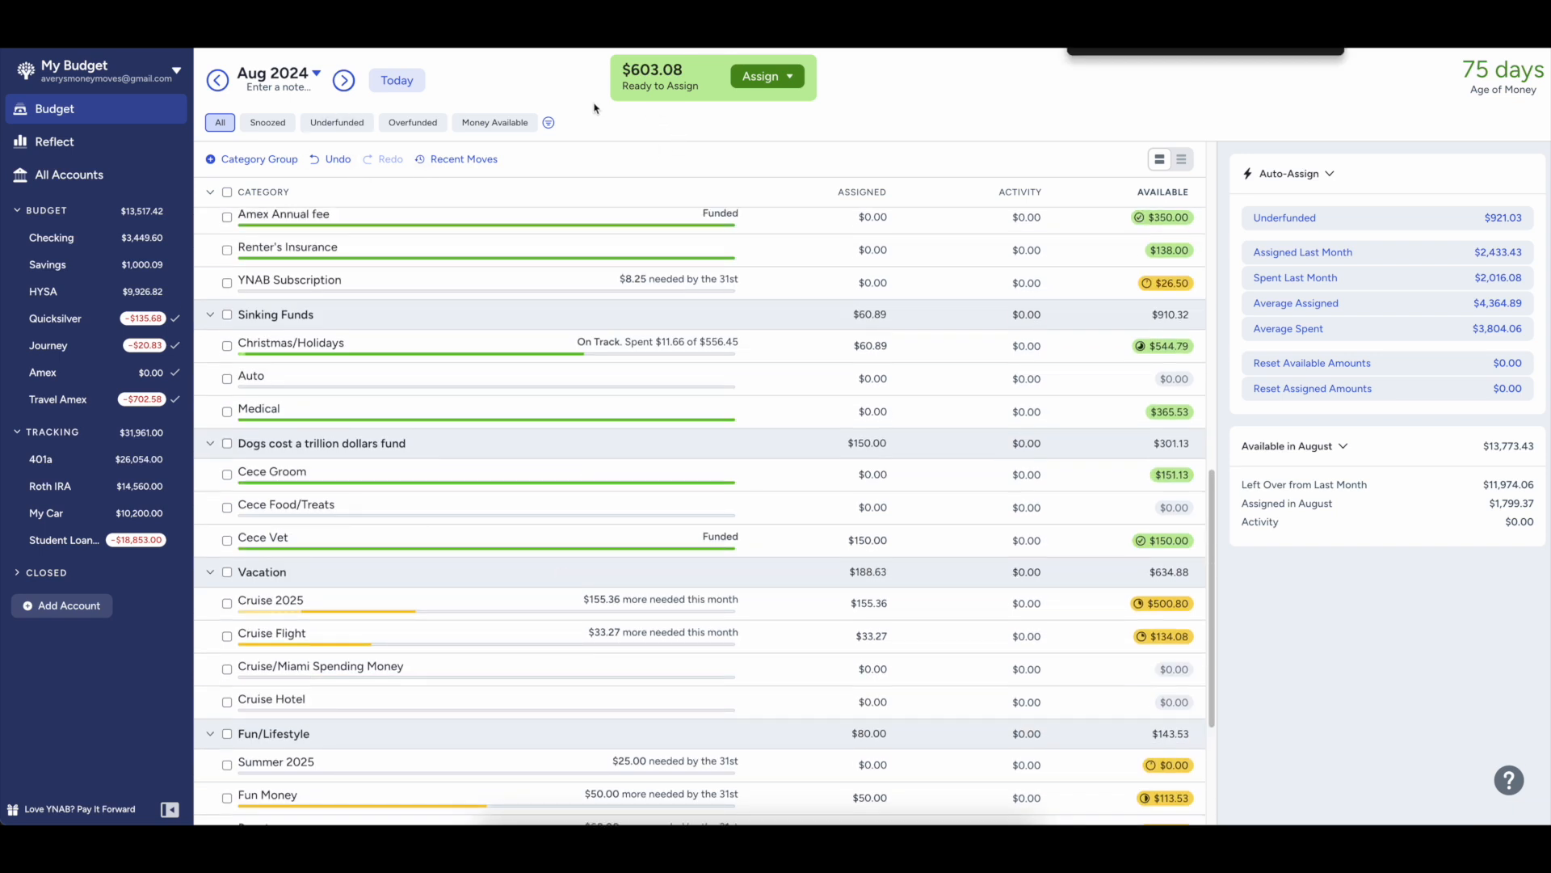
{"action": "type", "text": "Emerg"}
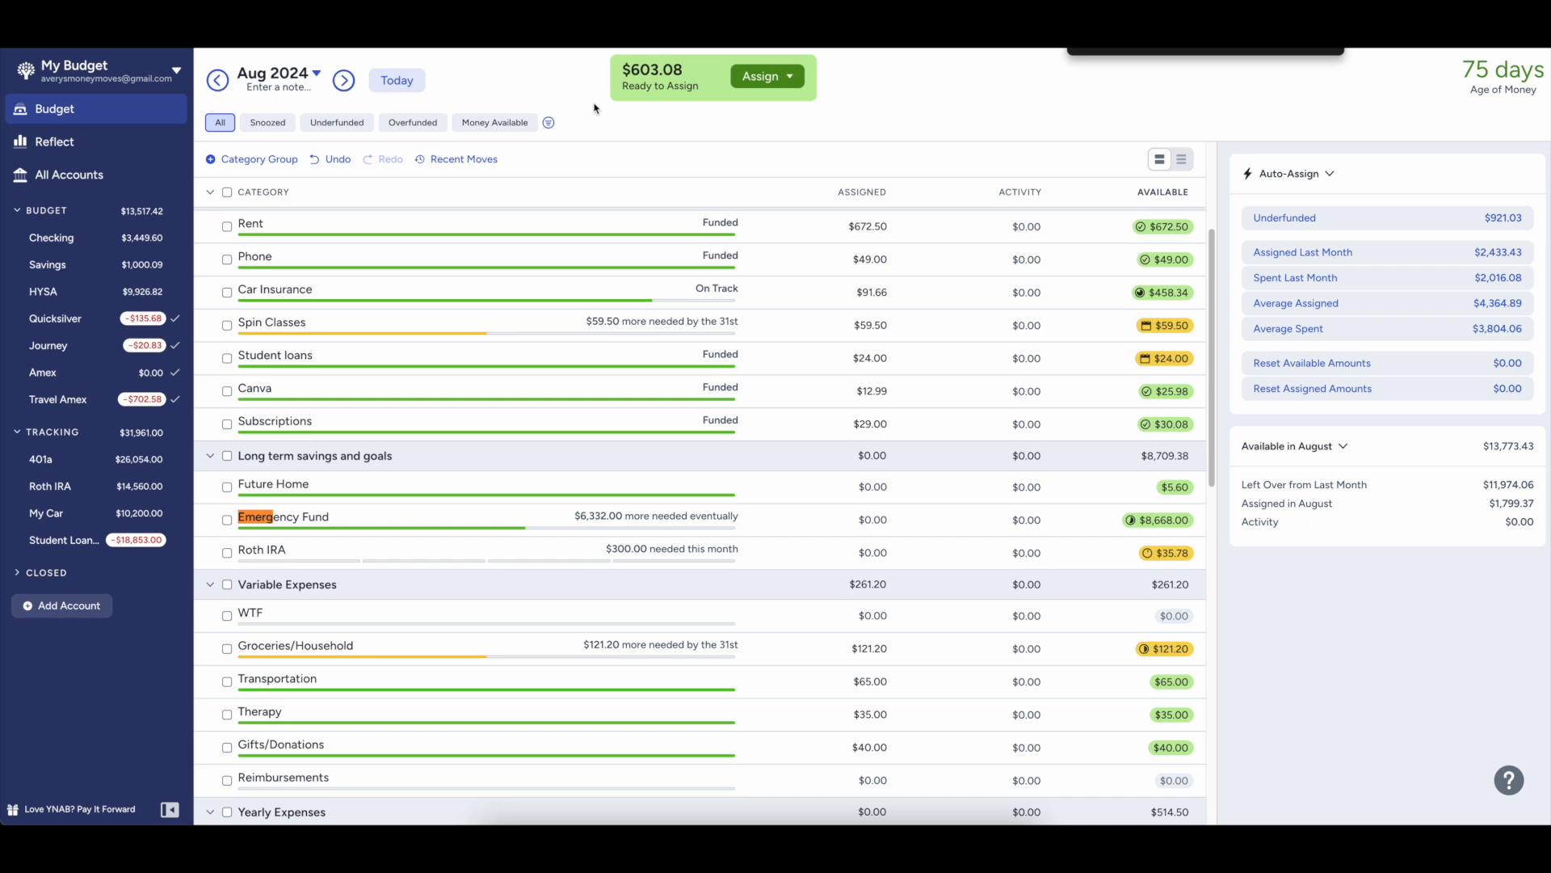
- Select Roth IRA, calculate 2298.4*.06 with a Google search in the browser, and return to the budget
{"action": "left_click", "coordinate": [867, 552]}
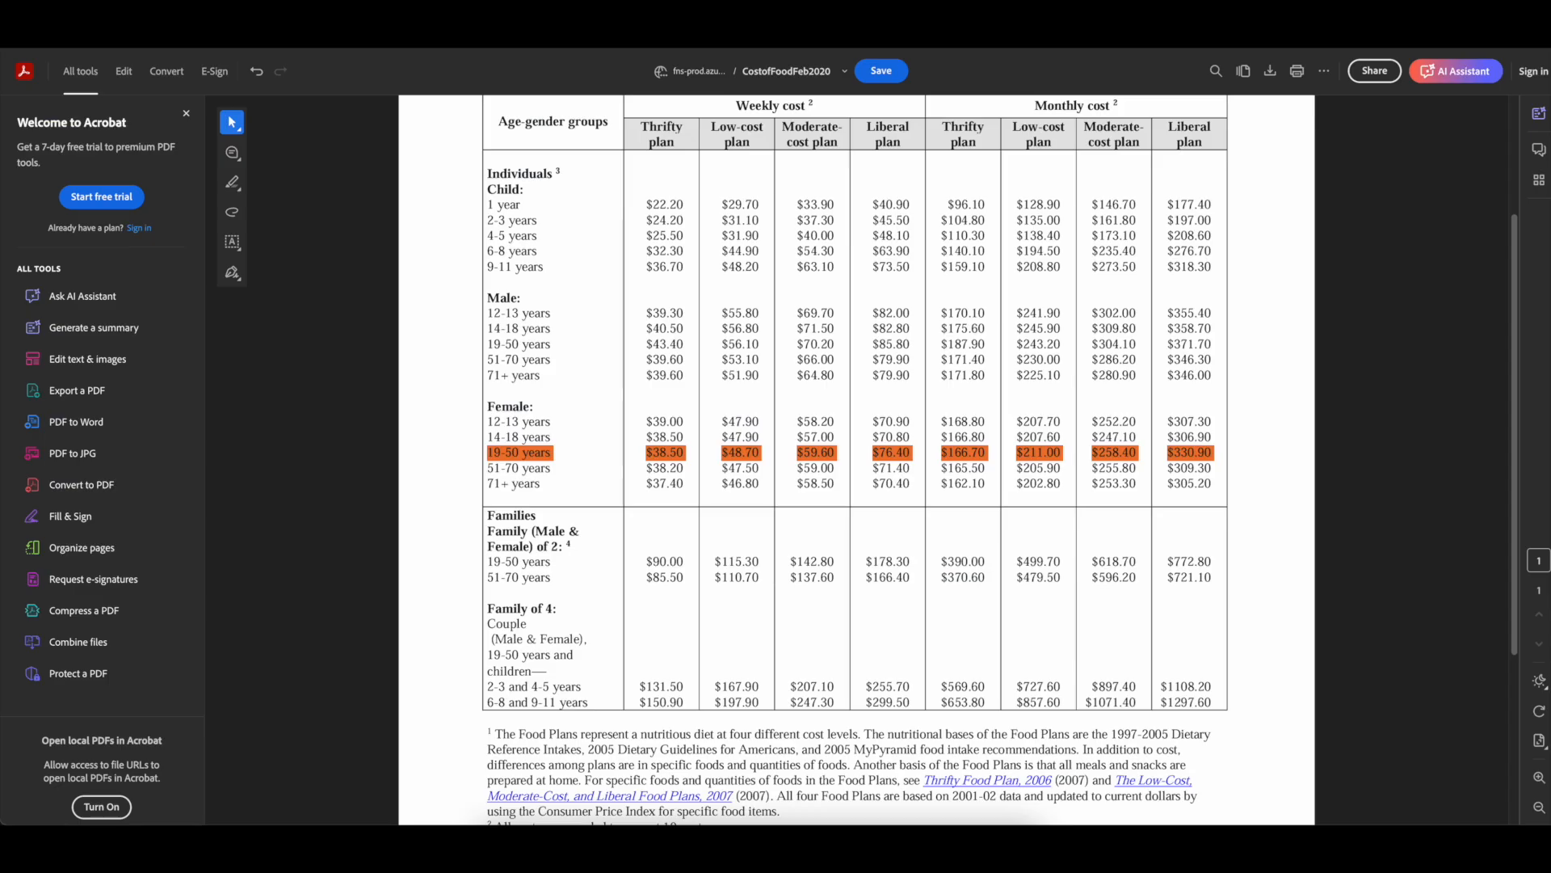
{"action": "type", "text": "w"}
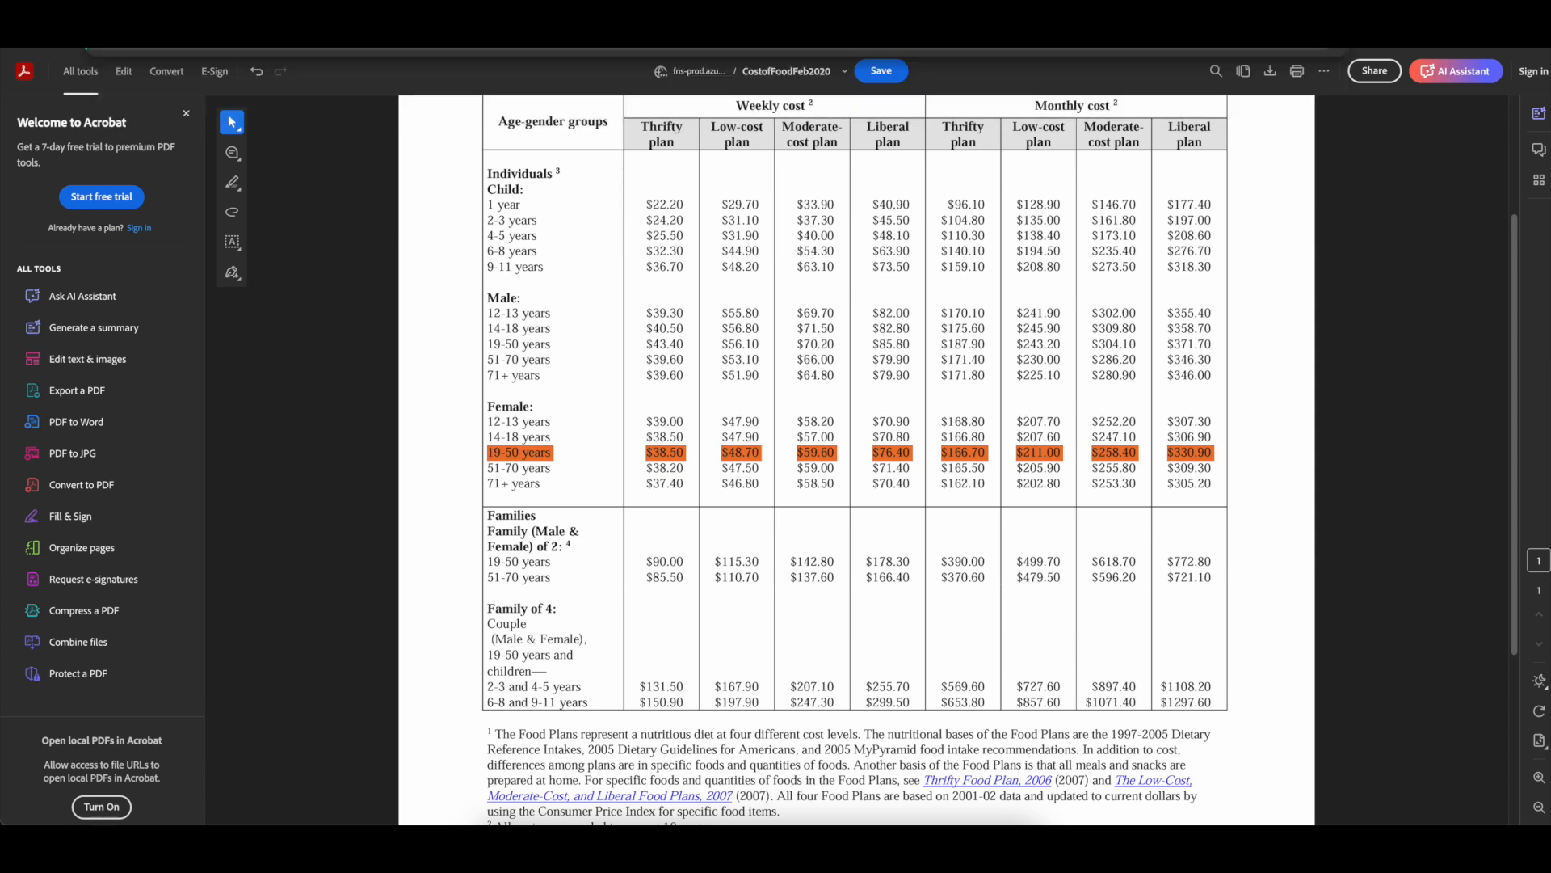
{"action": "key", "text": "ctrl+l"}
{"action": "type", "text": "2298.4*.77"}
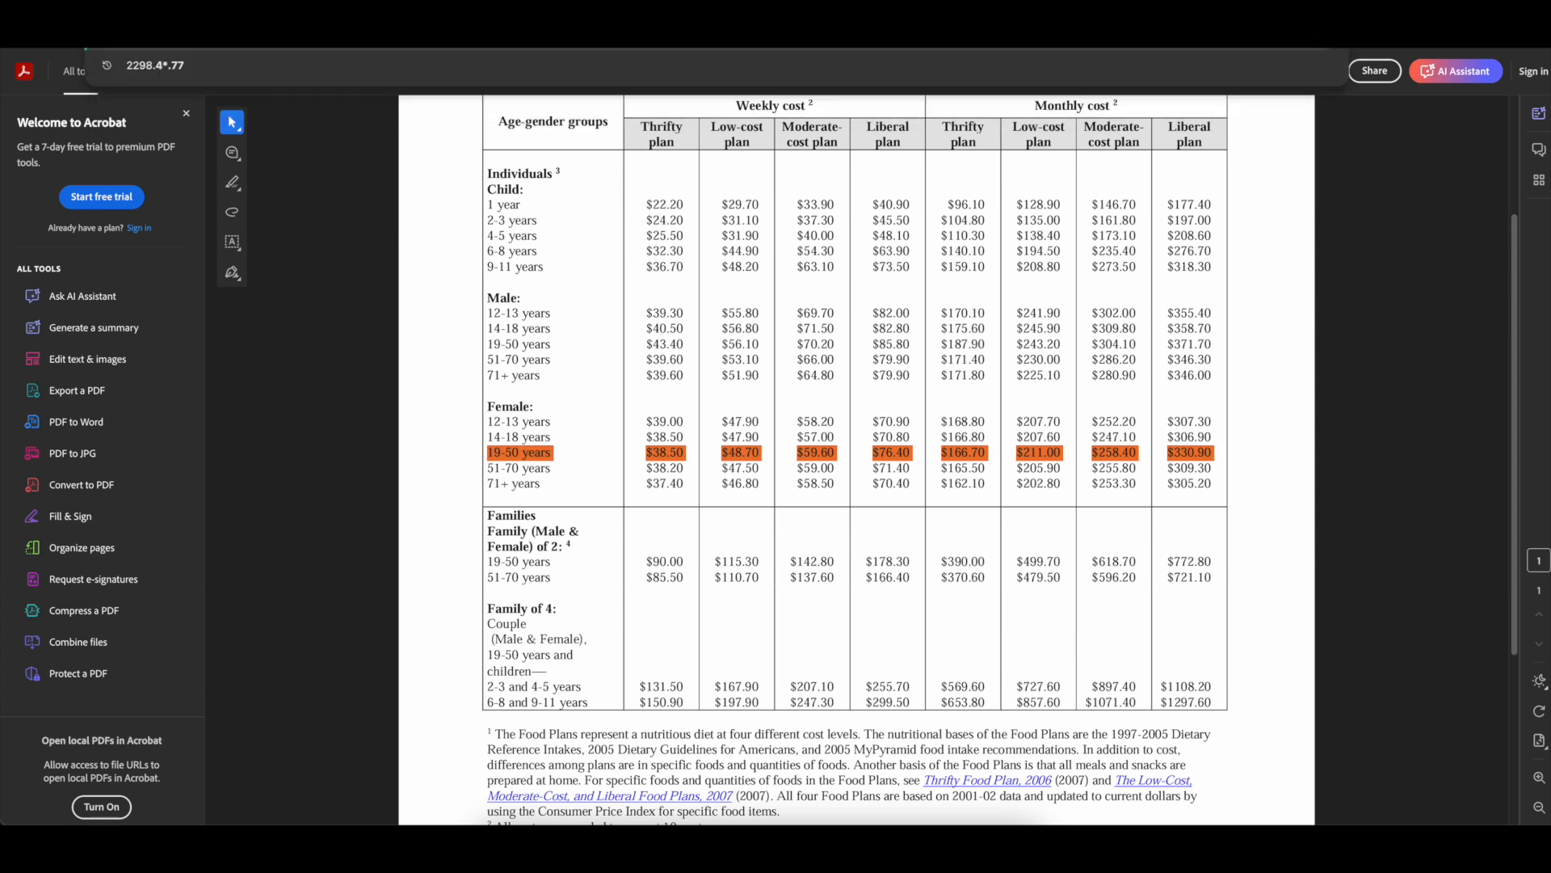
{"action": "key", "text": "Escape"}
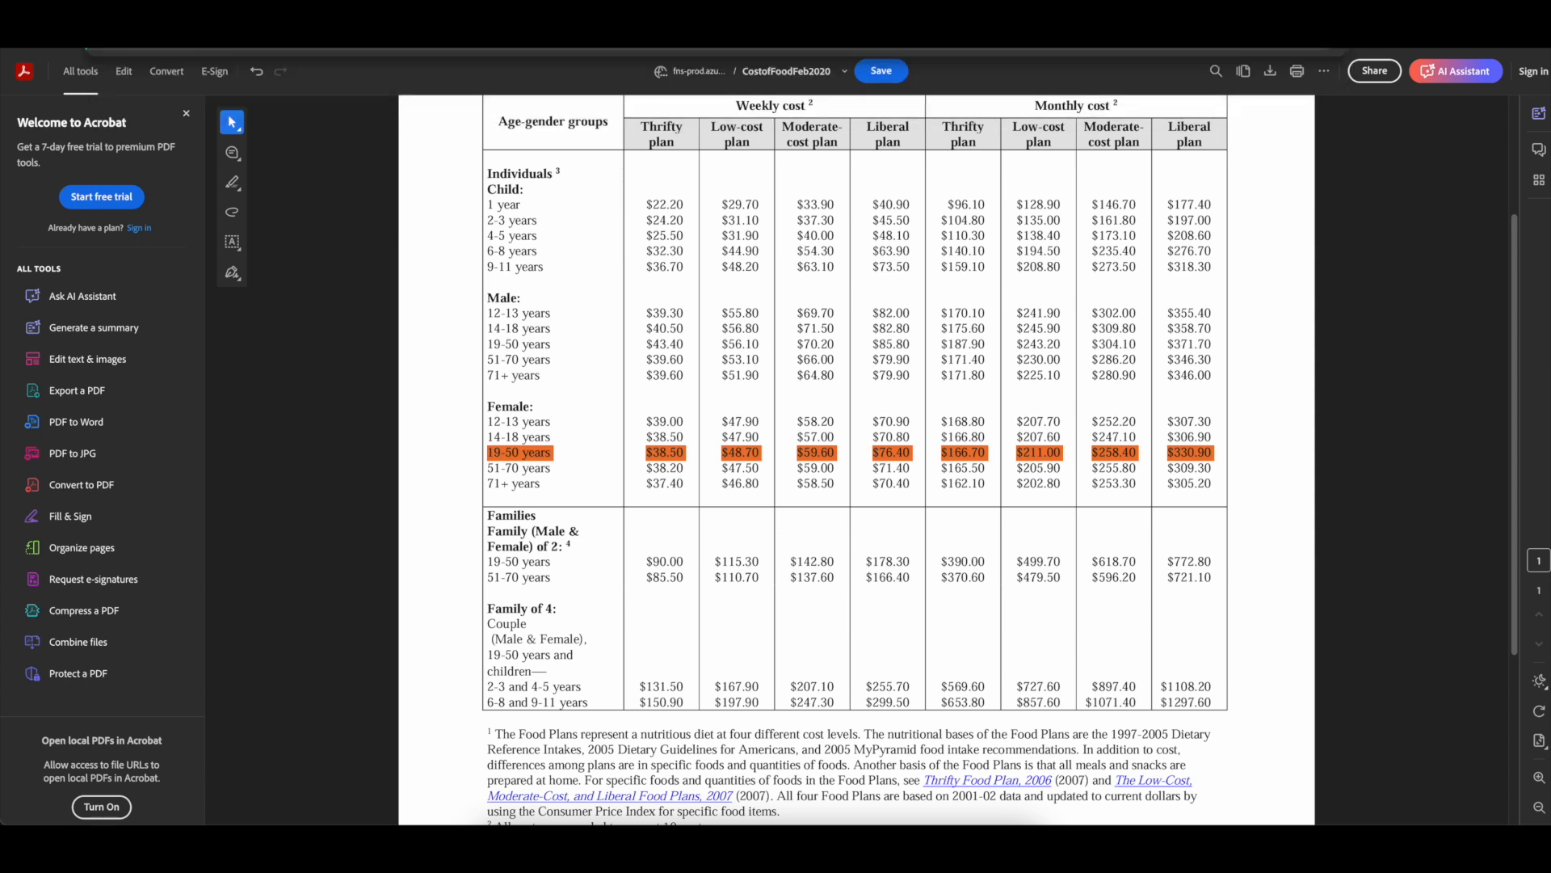
{"action": "key", "text": "Return"}
{"action": "left_click", "coordinate": [800, 265]}
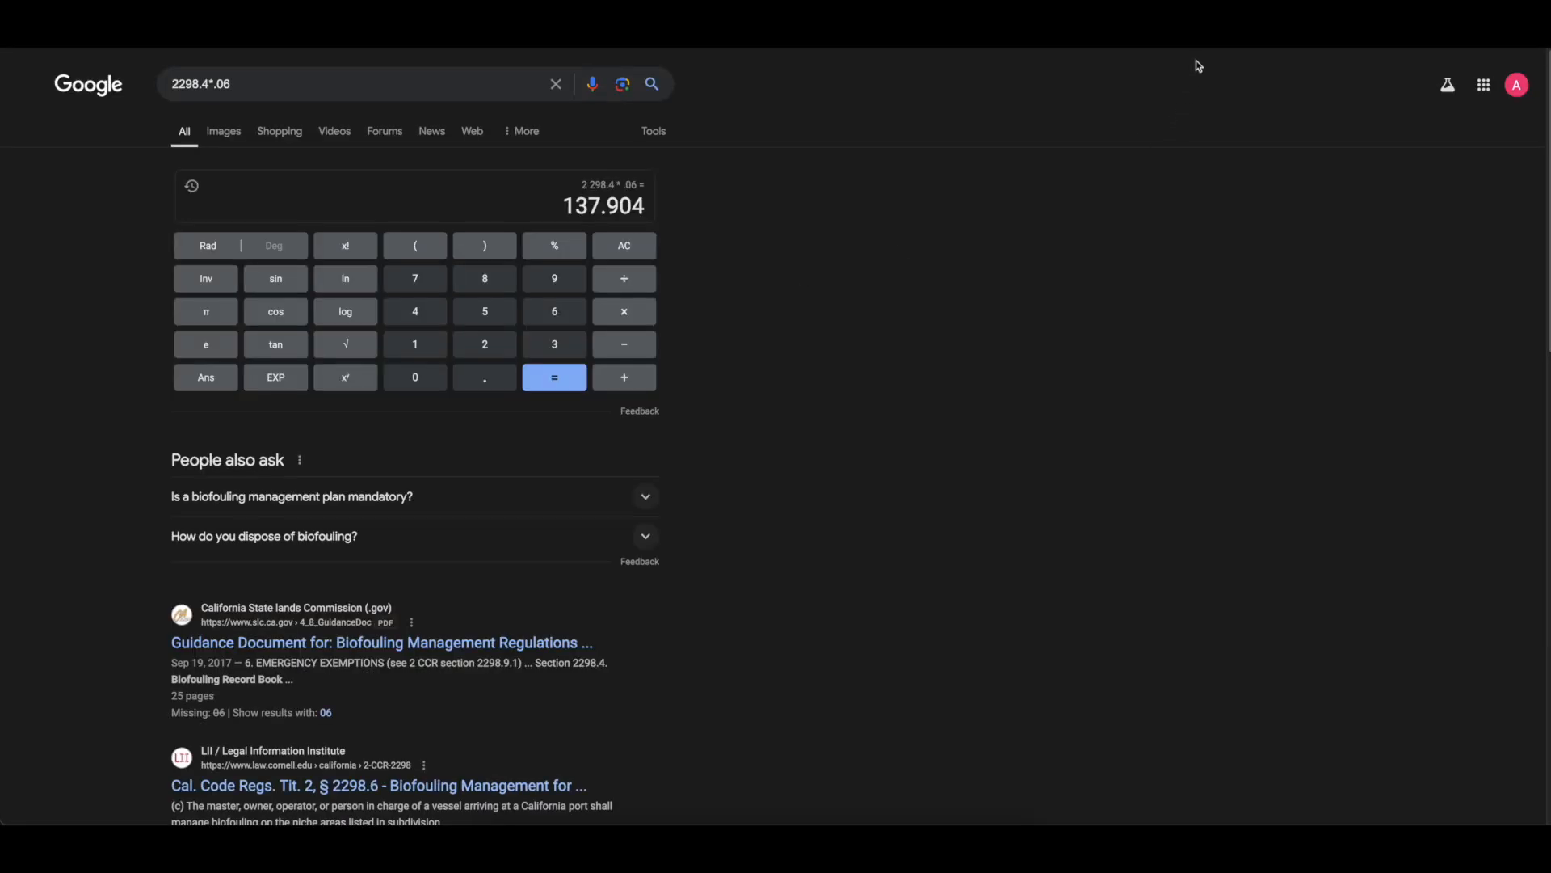
{"action": "left_click", "coordinate": [1131, 4]}
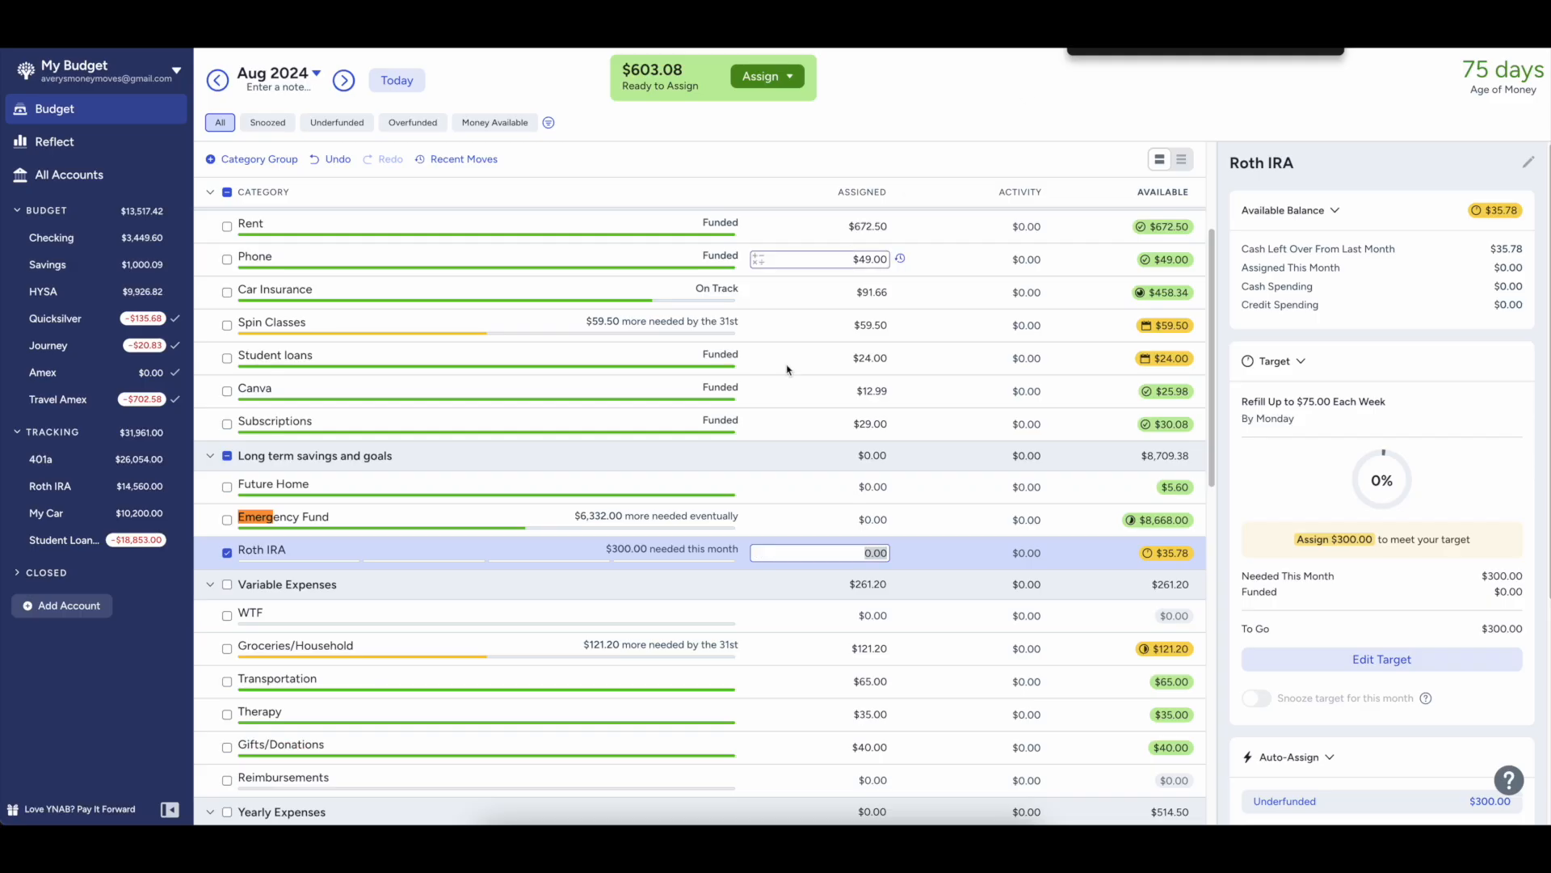
- Assign $150 to Roth IRA and the result of 9000-8668 to Emergency Fund
{"action": "left_click", "coordinate": [814, 549]}
{"action": "type", "text": "150"}
{"action": "key", "text": "Return"}
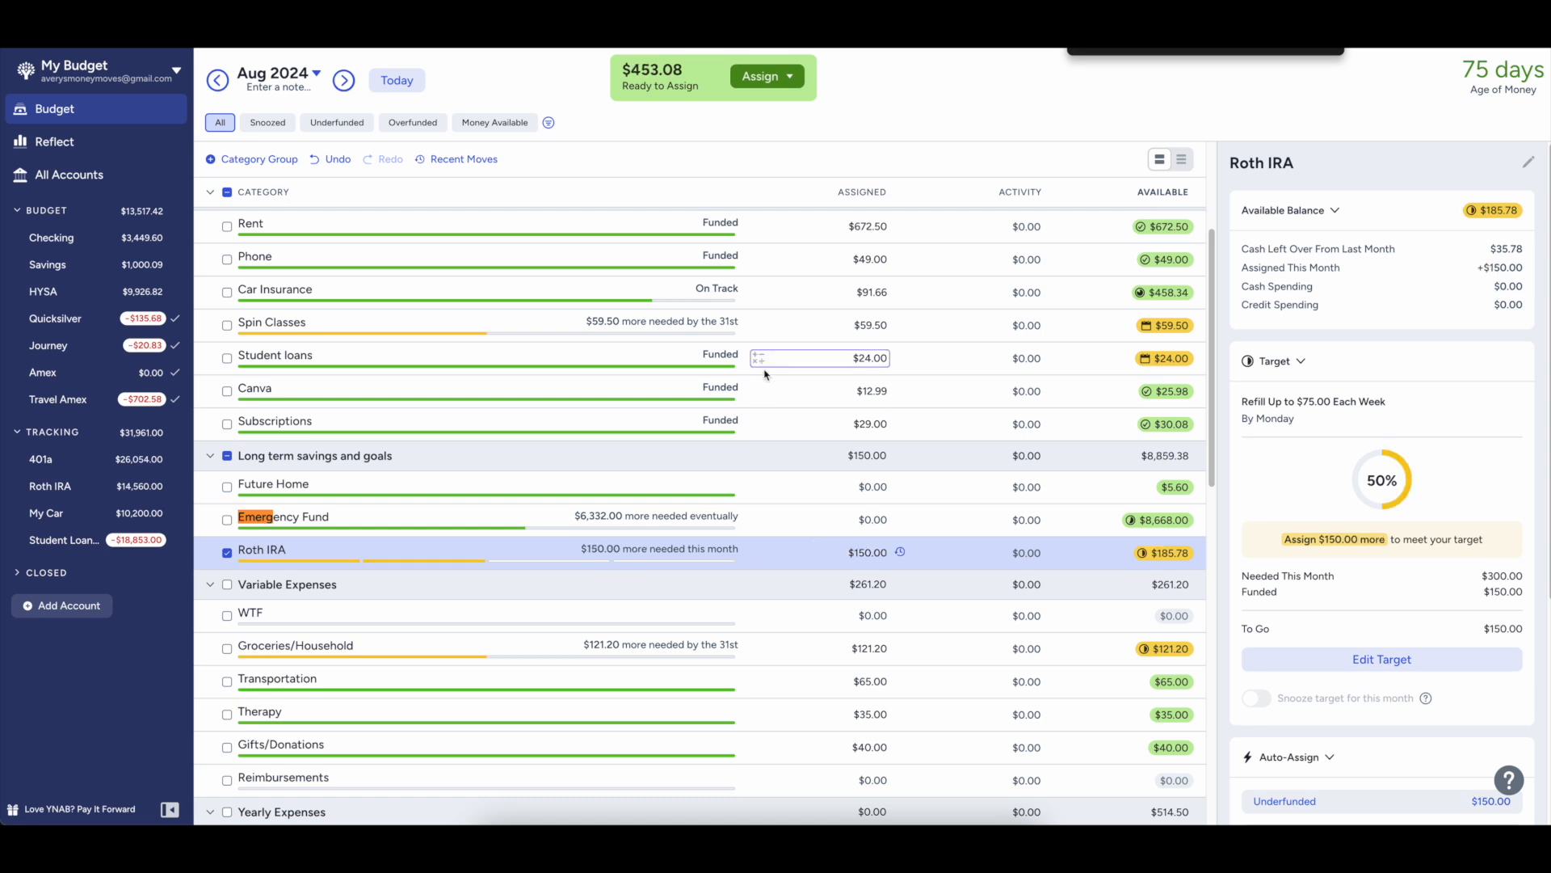
{"action": "left_click", "coordinate": [847, 512]}
{"action": "type", "text": "9000-8668"}
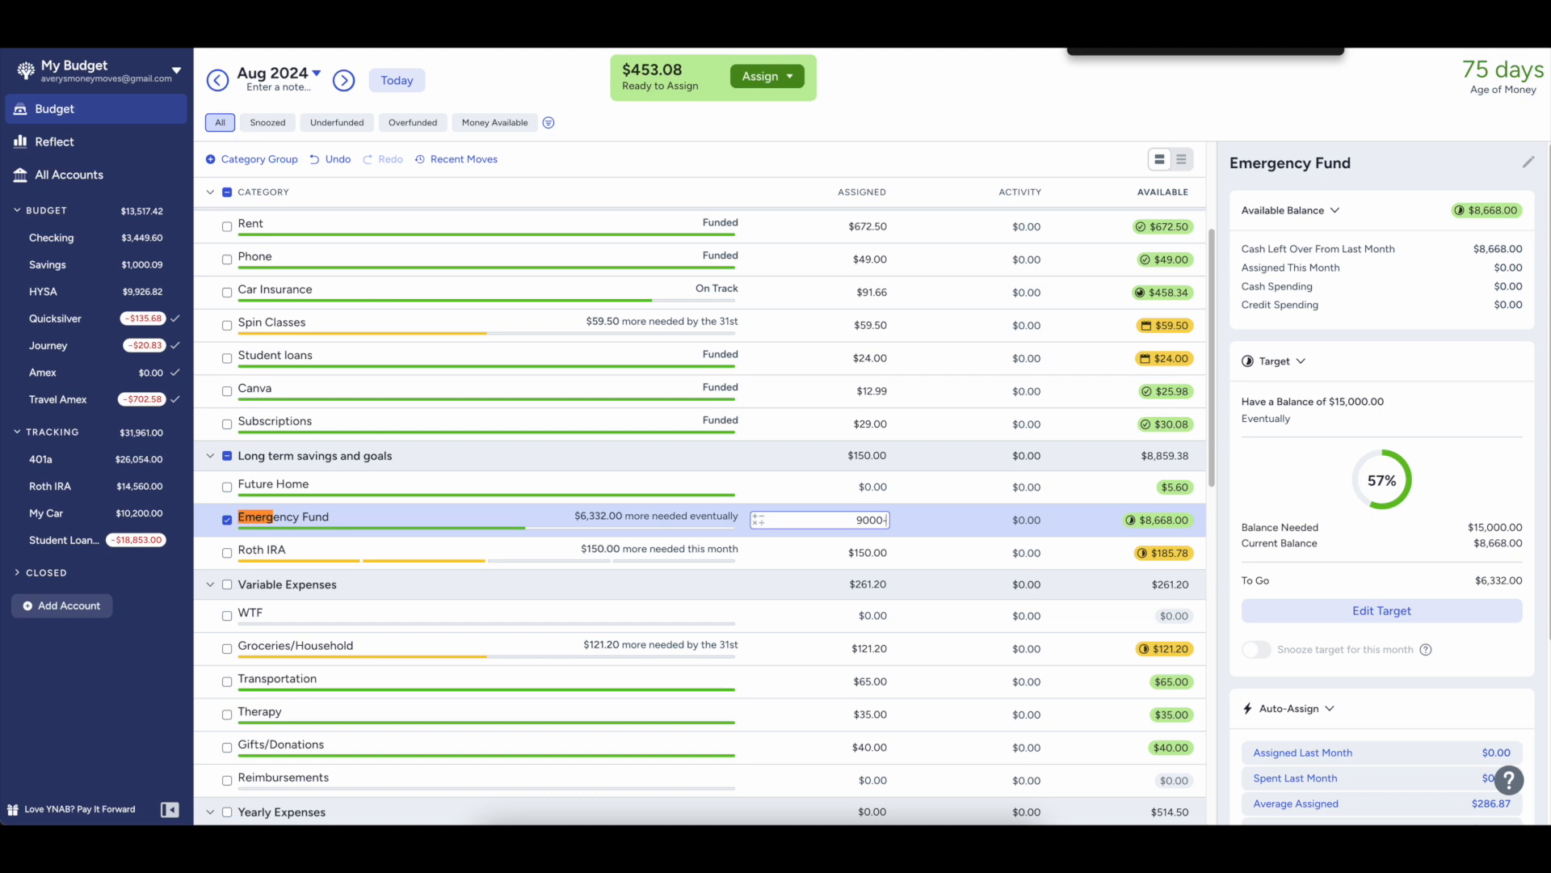
{"action": "key", "text": "Return"}
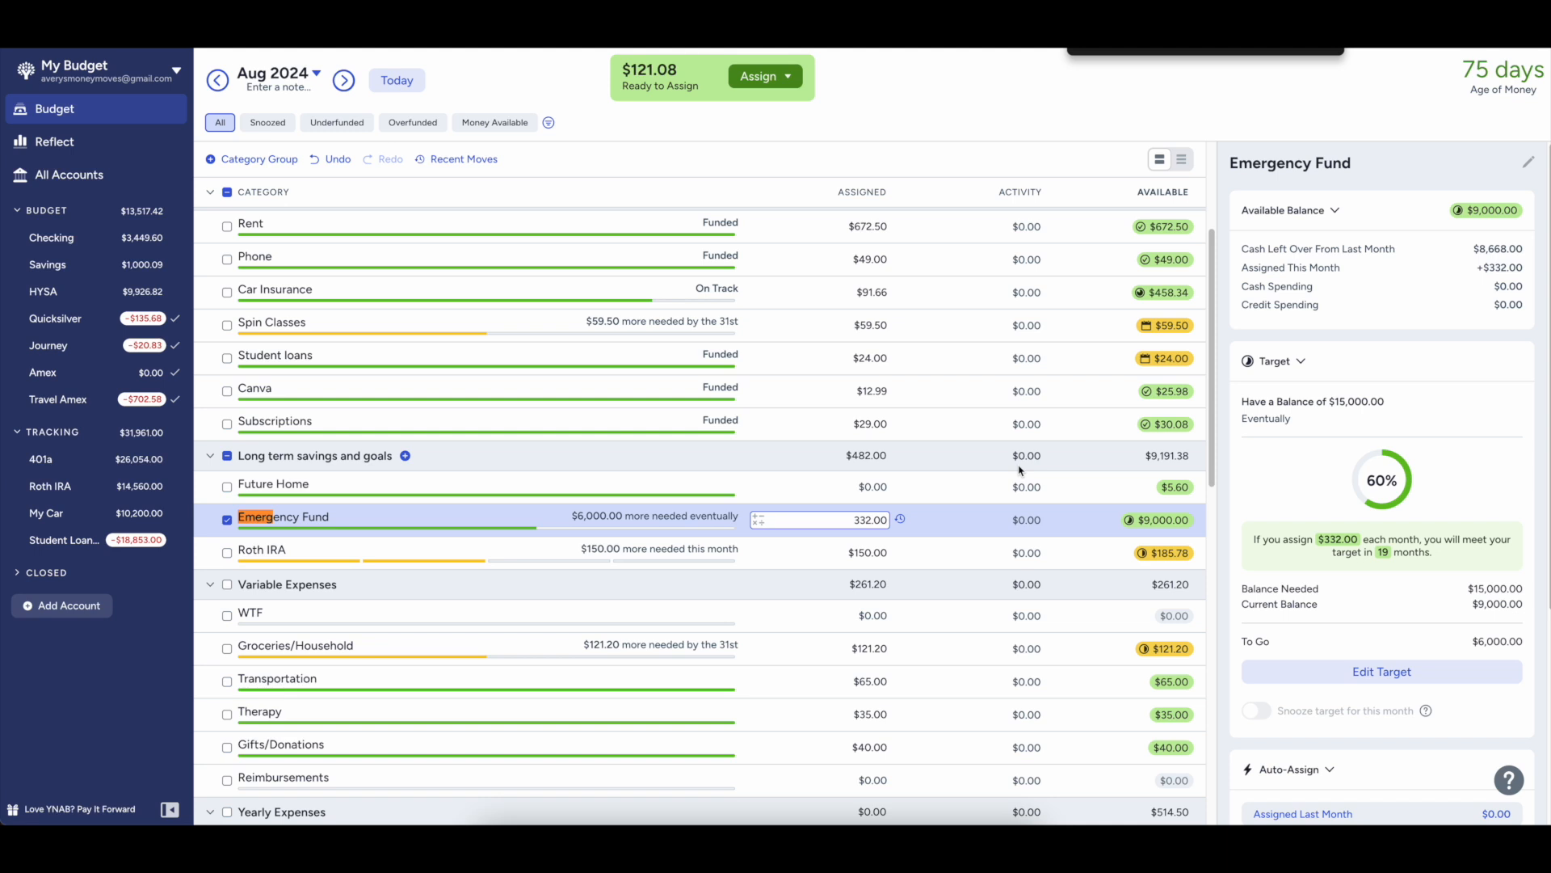
- Move the $5.60 available in Future Home to Emergency Fund
{"action": "scroll", "coordinate": [919, 642], "scroll_direction": "up", "scroll_amount": 3}
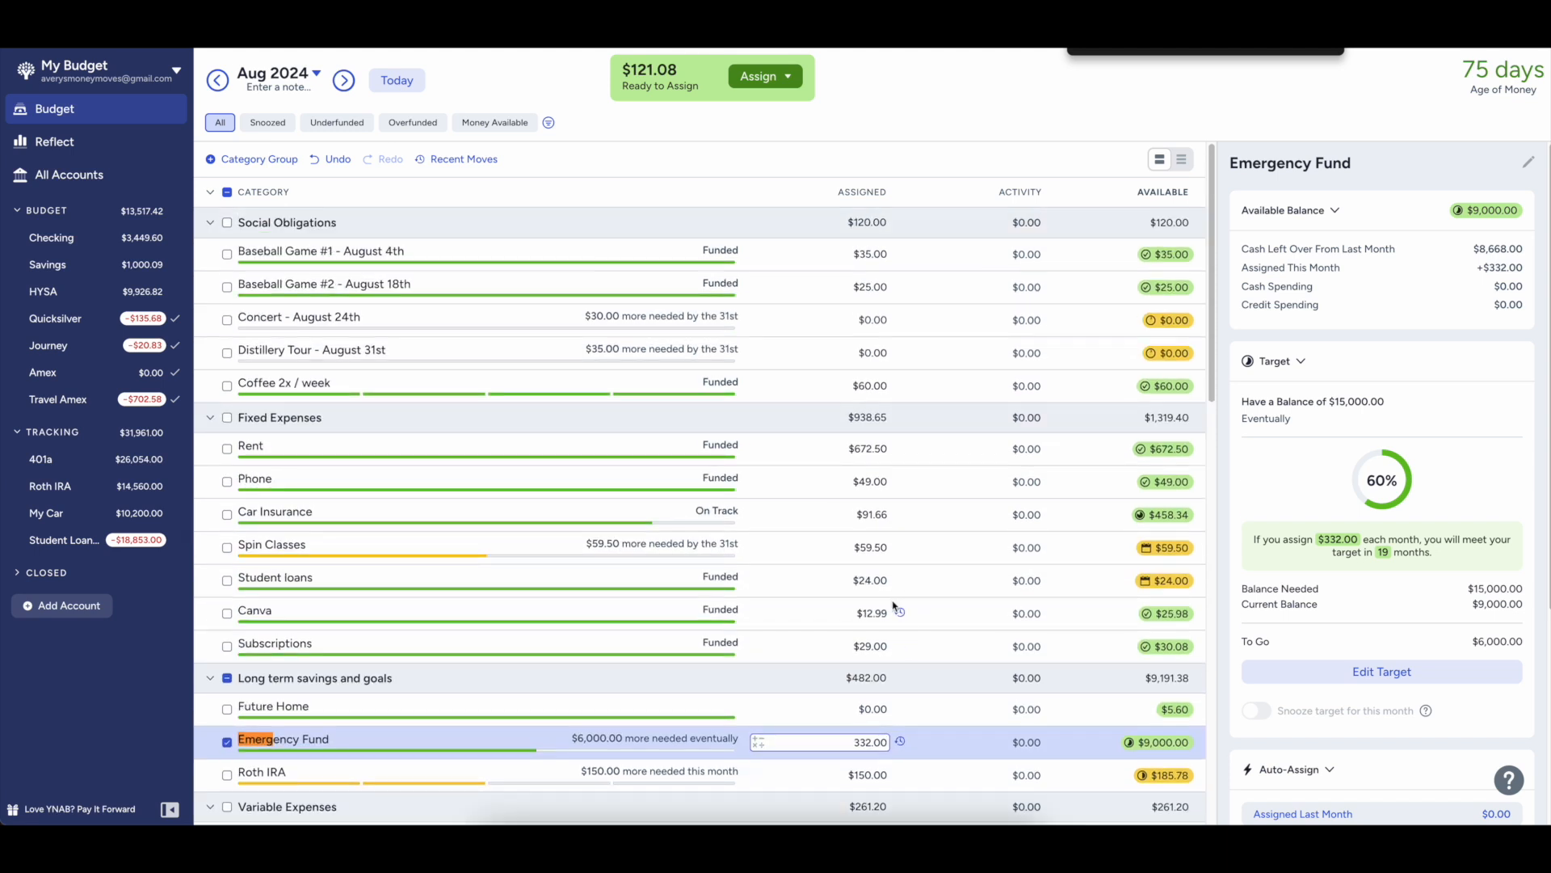
{"action": "scroll", "coordinate": [894, 605], "scroll_direction": "down", "scroll_amount": 1}
{"action": "left_click", "coordinate": [1174, 670]}
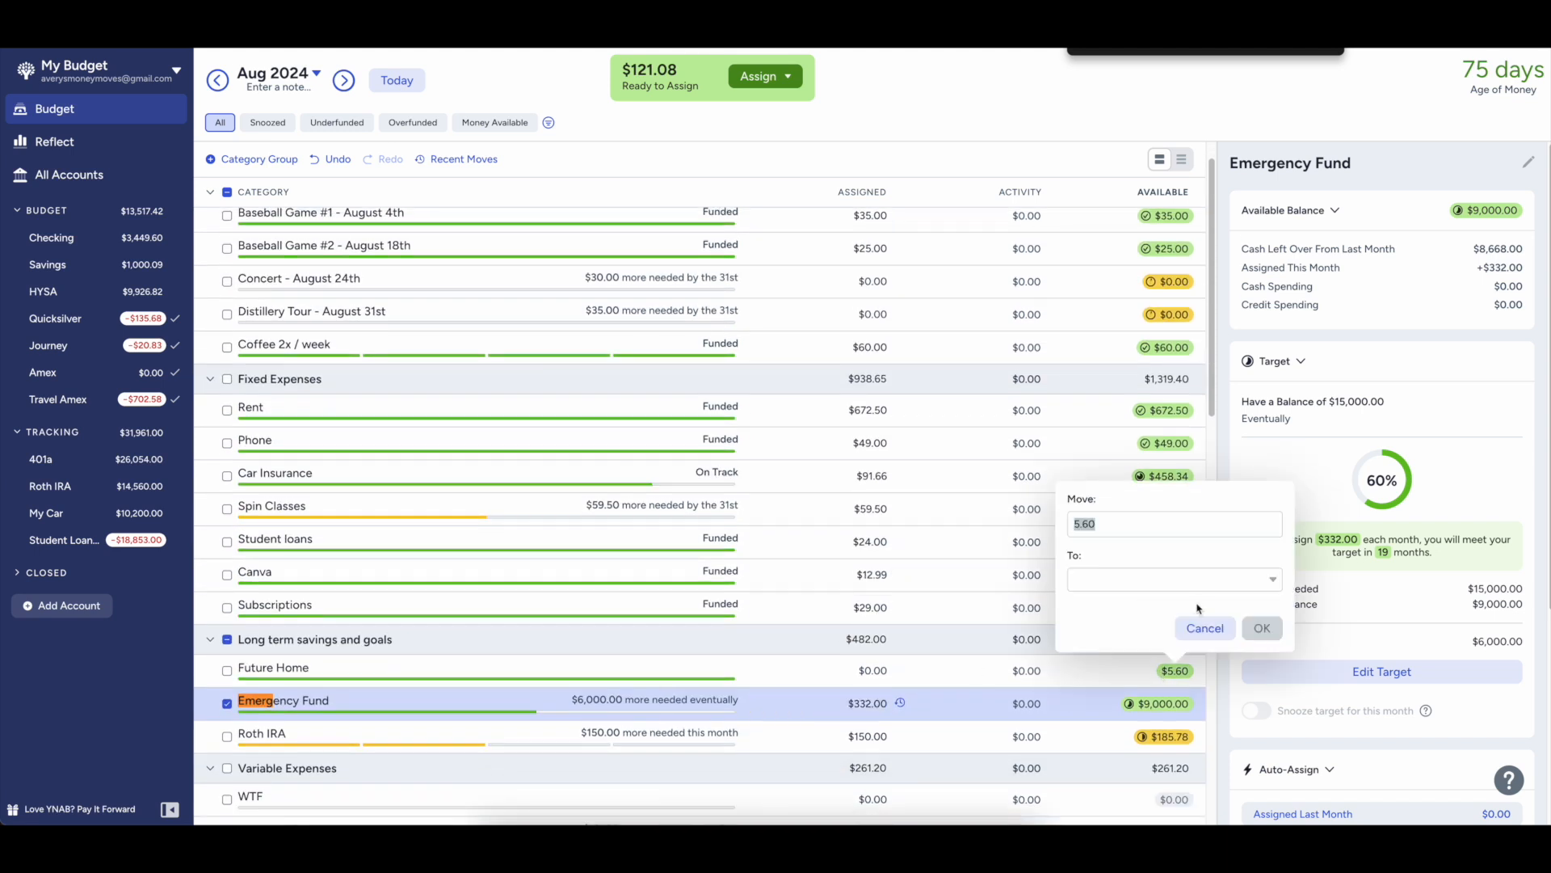
{"action": "left_click", "coordinate": [1198, 580]}
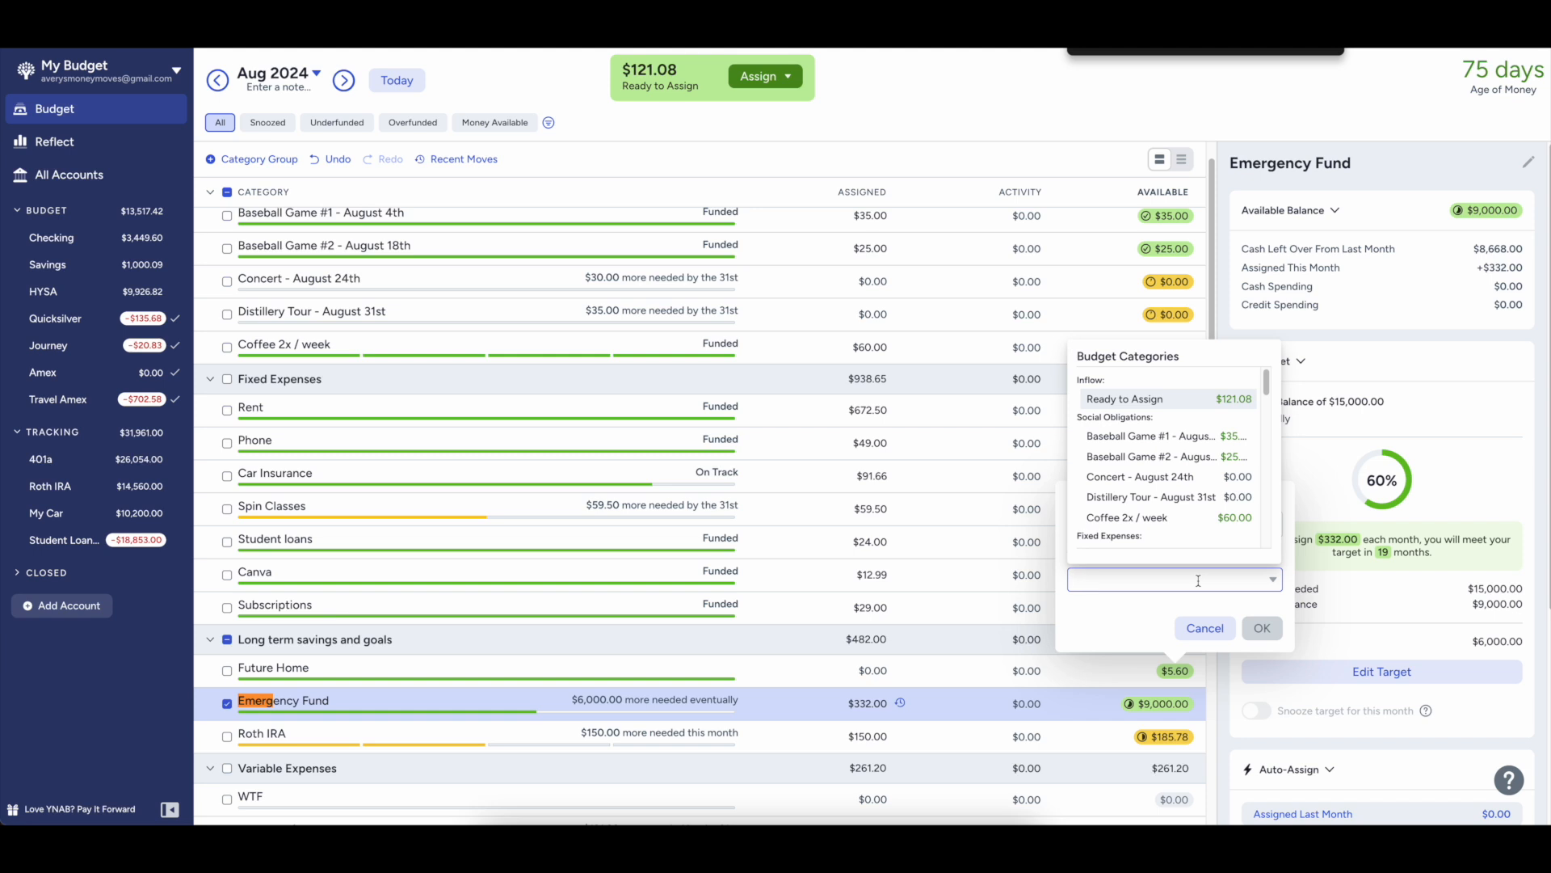
{"action": "type", "text": "w"}
{"action": "key", "text": "BackSpace"}
{"action": "type", "text": "emr"}
{"action": "key", "text": "BackSpace"}
{"action": "key", "text": "BackSpace"}
{"action": "key", "text": "BackSpace"}
{"action": "type", "text": "em"}
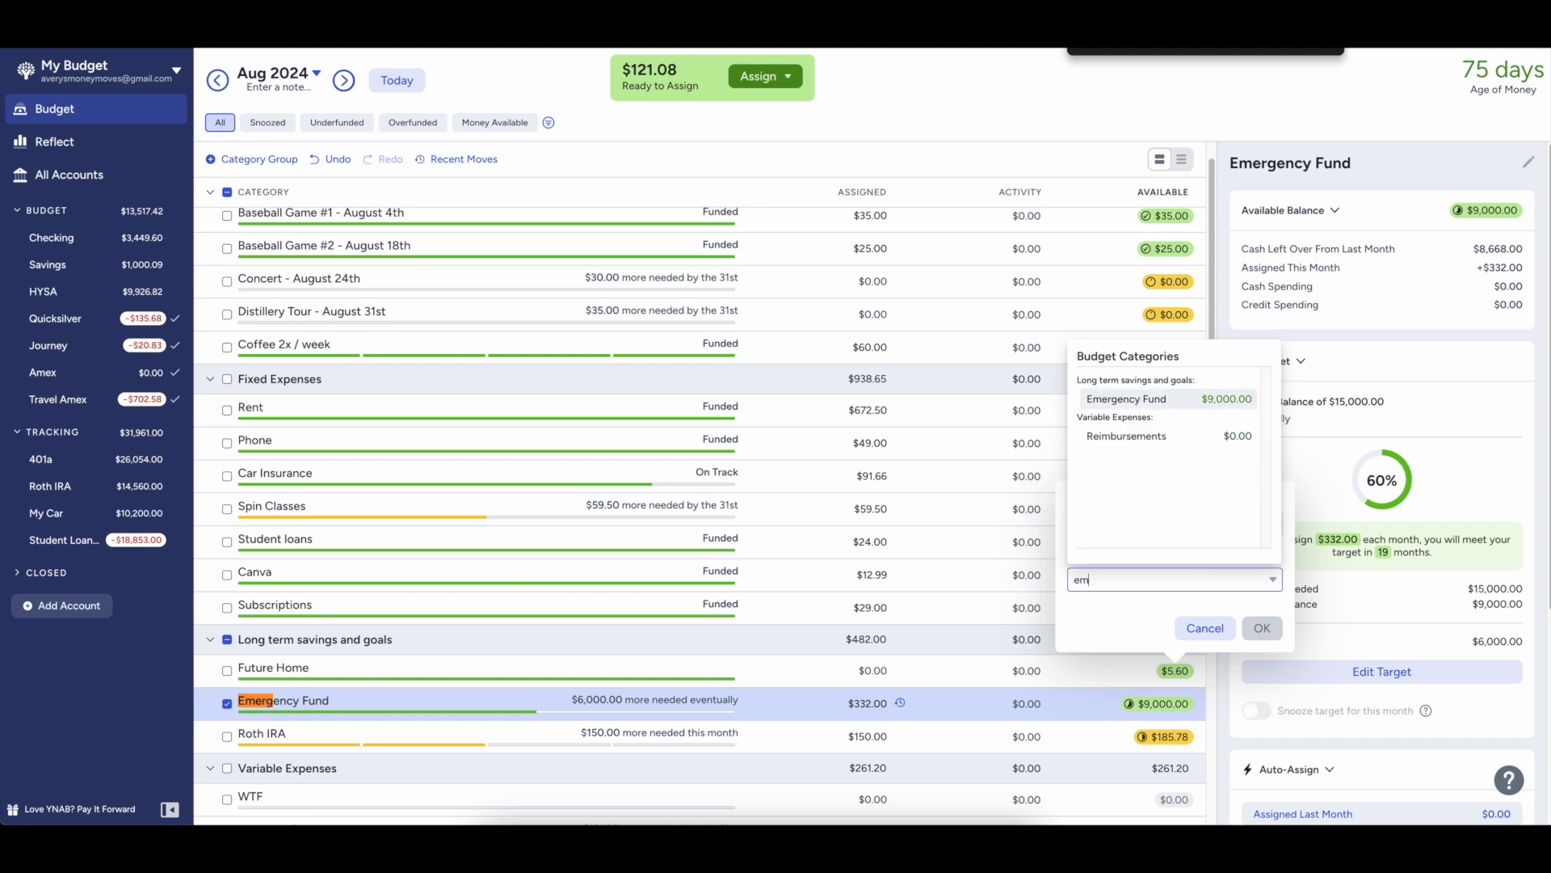
{"action": "left_click", "coordinate": [1178, 404]}
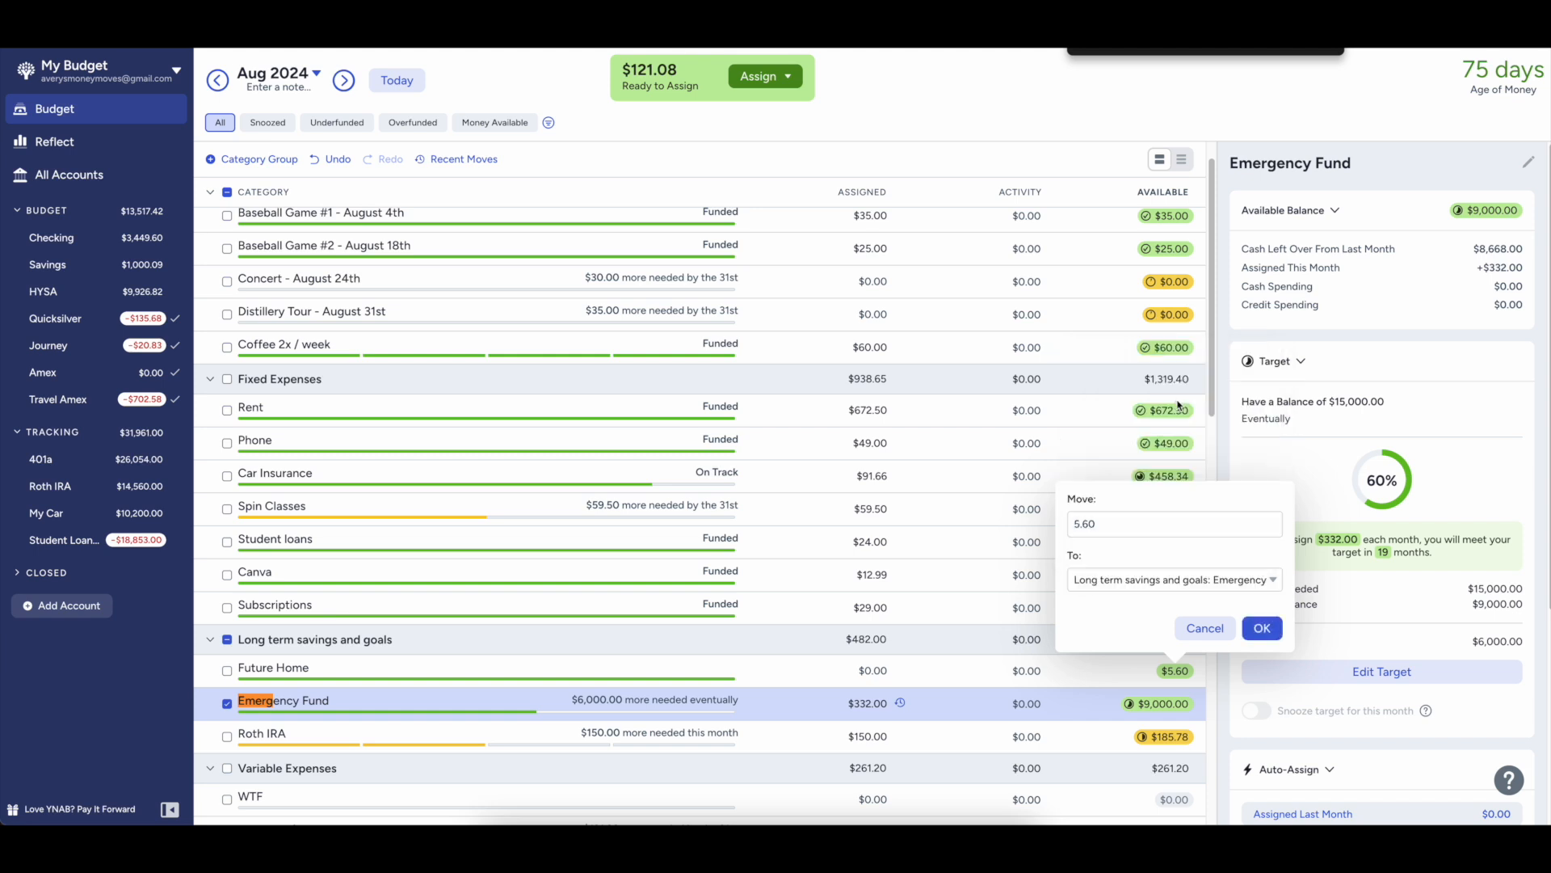
{"action": "left_click", "coordinate": [1257, 627]}
{"action": "left_click", "coordinate": [755, 705]}
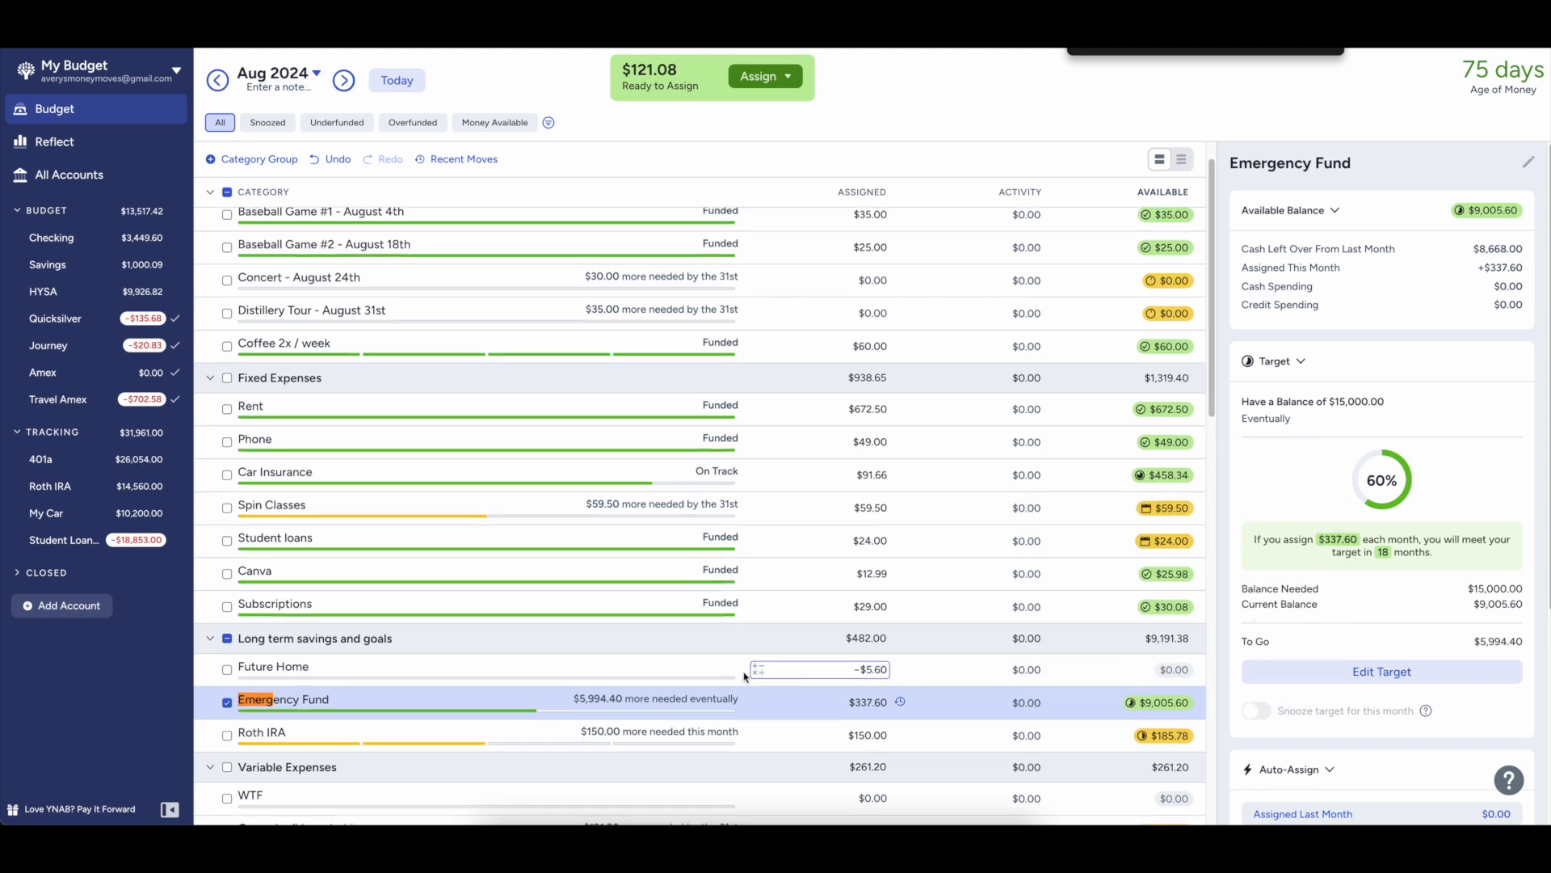
{"action": "scroll", "coordinate": [760, 695], "scroll_direction": "down", "scroll_amount": 1}
{"action": "scroll", "coordinate": [834, 681], "scroll_direction": "down", "scroll_amount": 5}
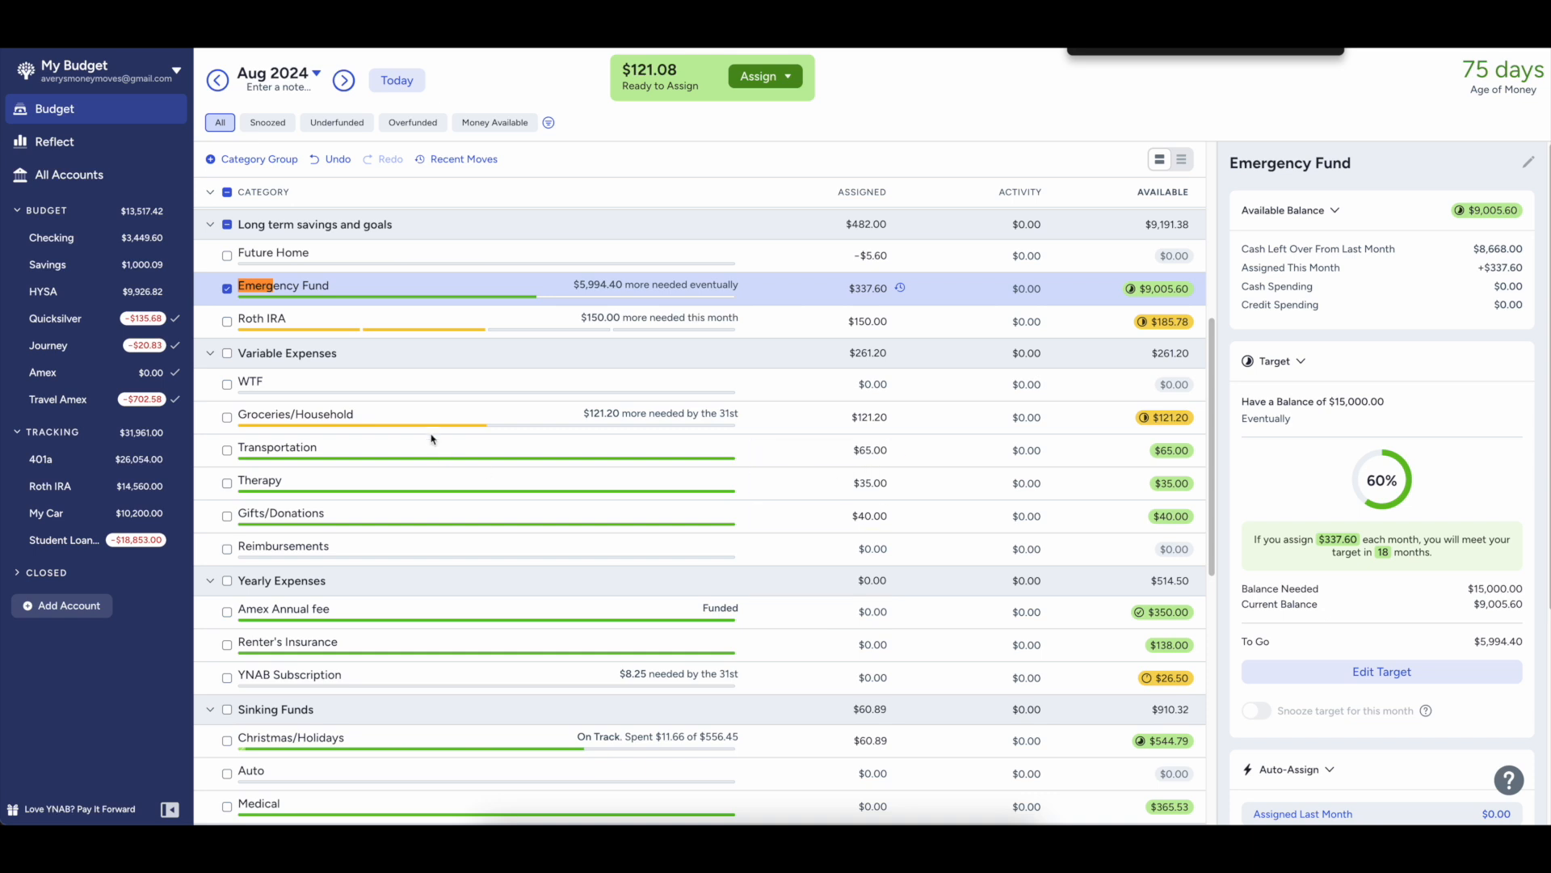
{"action": "left_click", "coordinate": [404, 225]}
{"action": "left_click", "coordinate": [815, 327]}
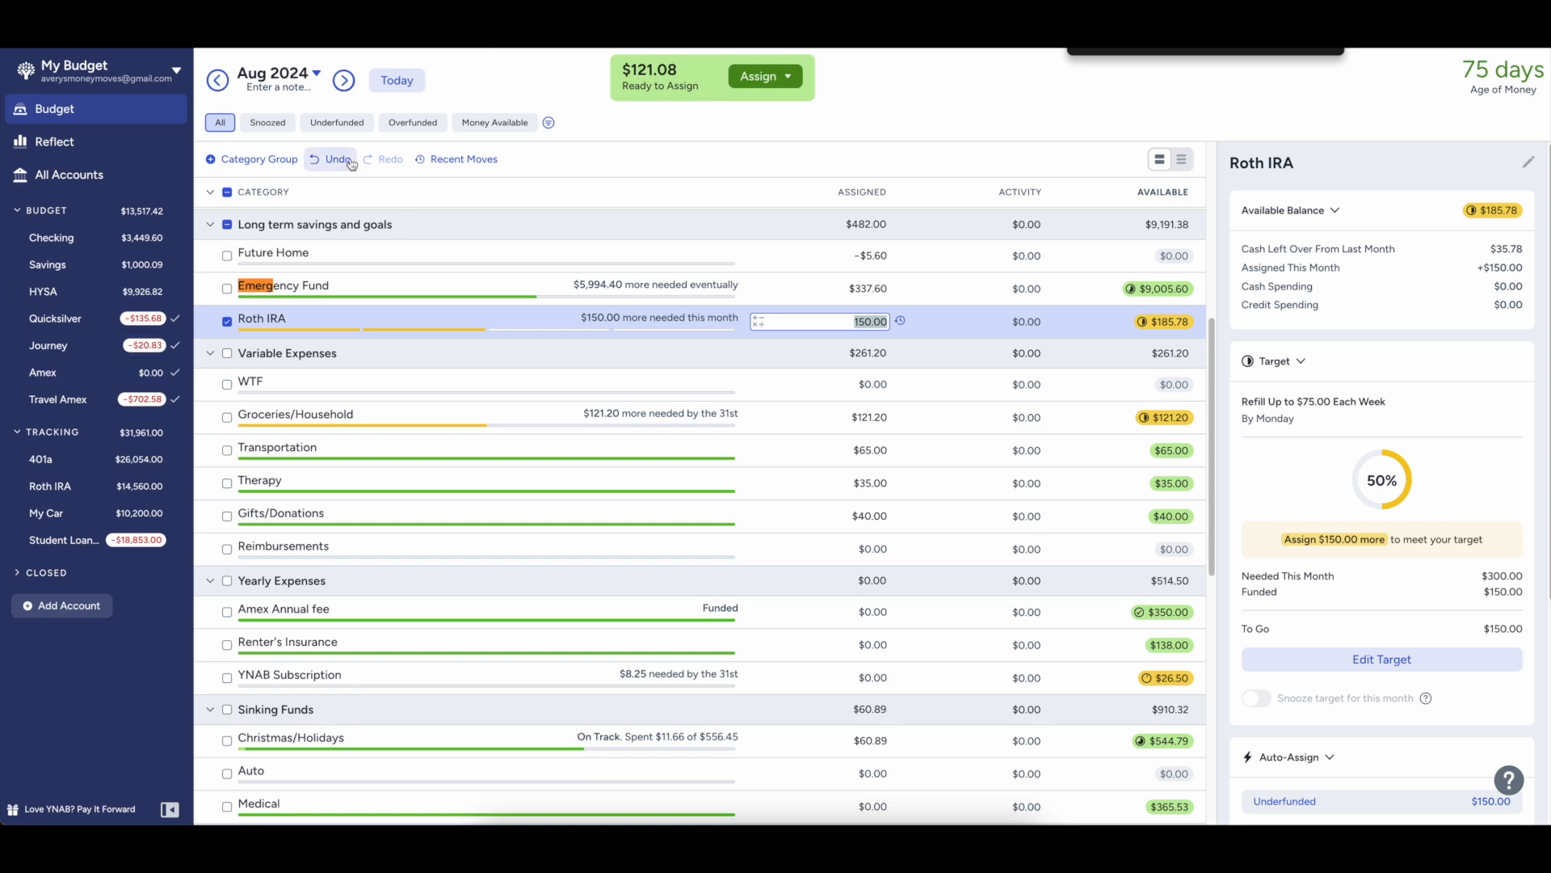
{"action": "left_click", "coordinate": [227, 225]}
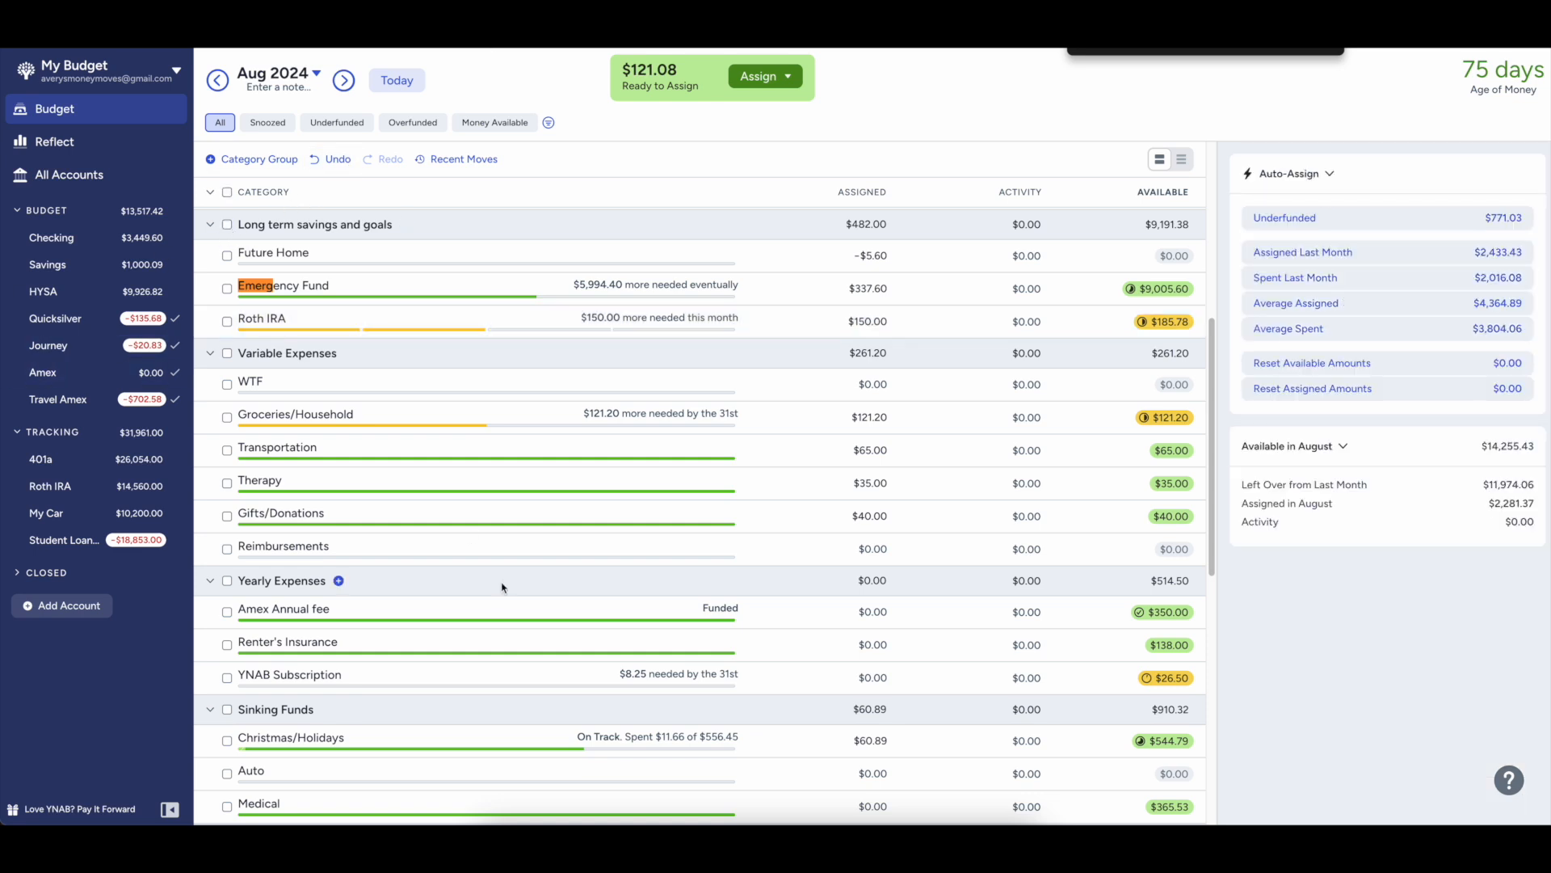
- Assign the result of 9050-8668 to Emergency Fund and clear the category selection
{"action": "left_click", "coordinate": [876, 289]}
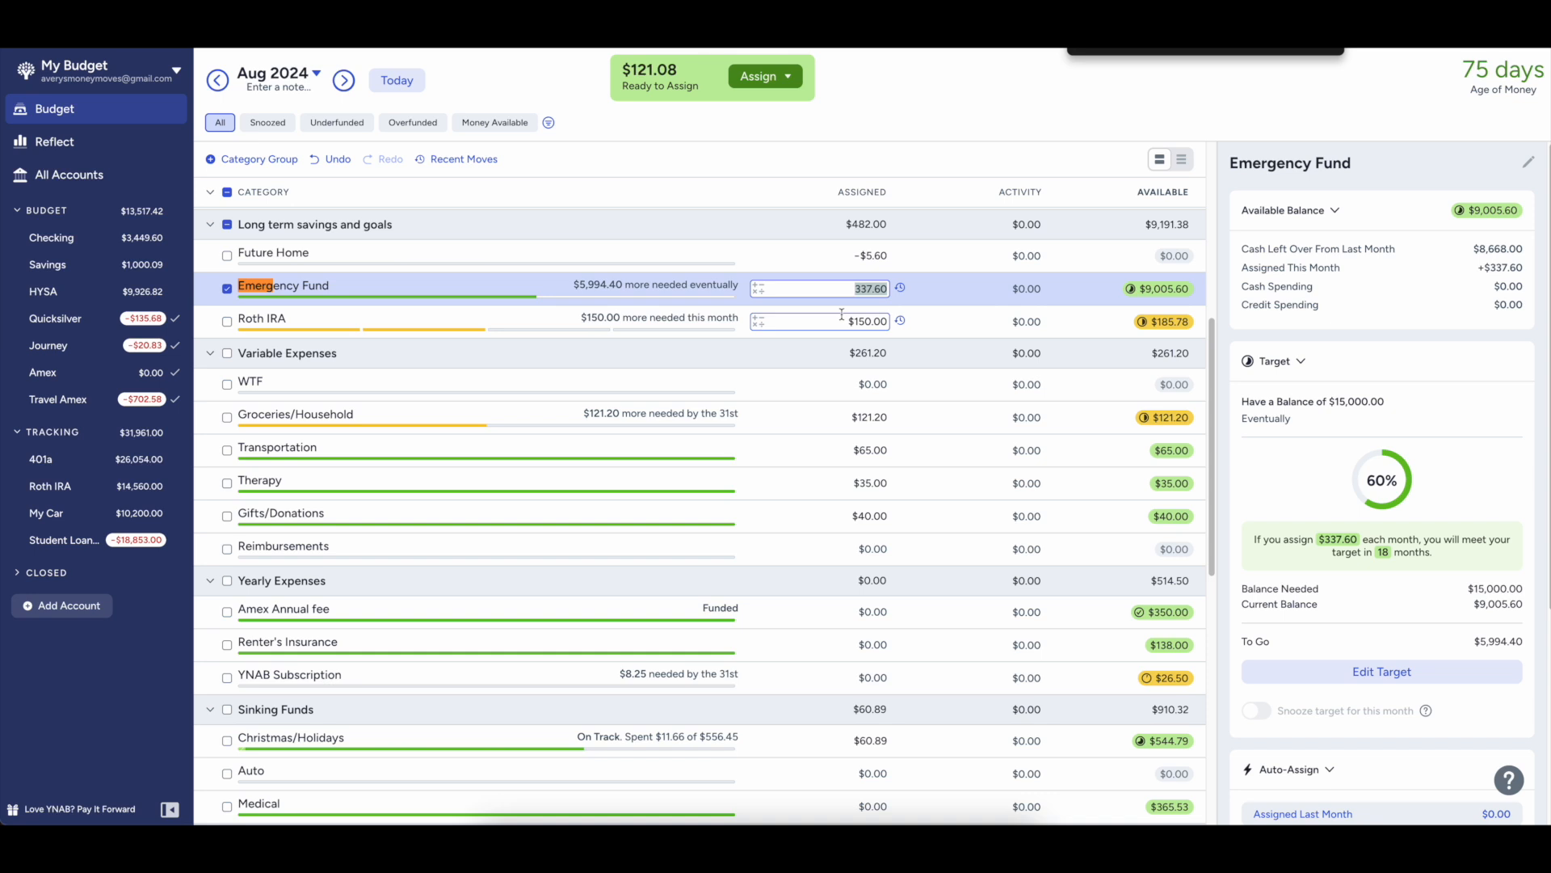
{"action": "type", "text": "9005"}
{"action": "key", "text": "BackSpace"}
{"action": "key", "text": "BackSpace"}
{"action": "type", "text": "50-8668"}
{"action": "key", "text": "Return"}
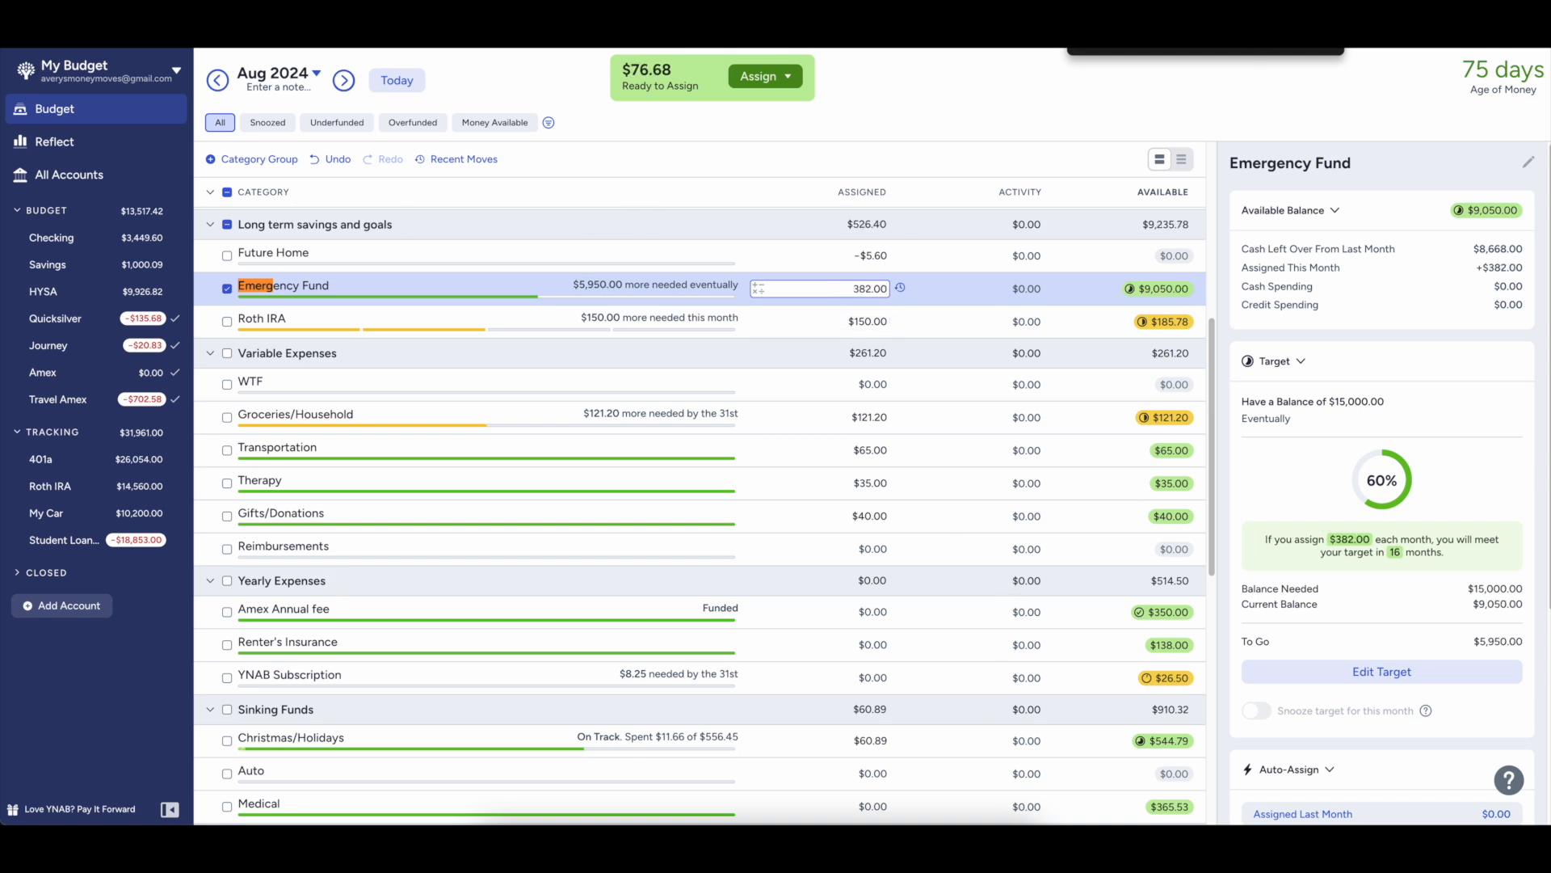
{"action": "left_click", "coordinate": [229, 204]}
{"action": "left_click", "coordinate": [227, 192]}
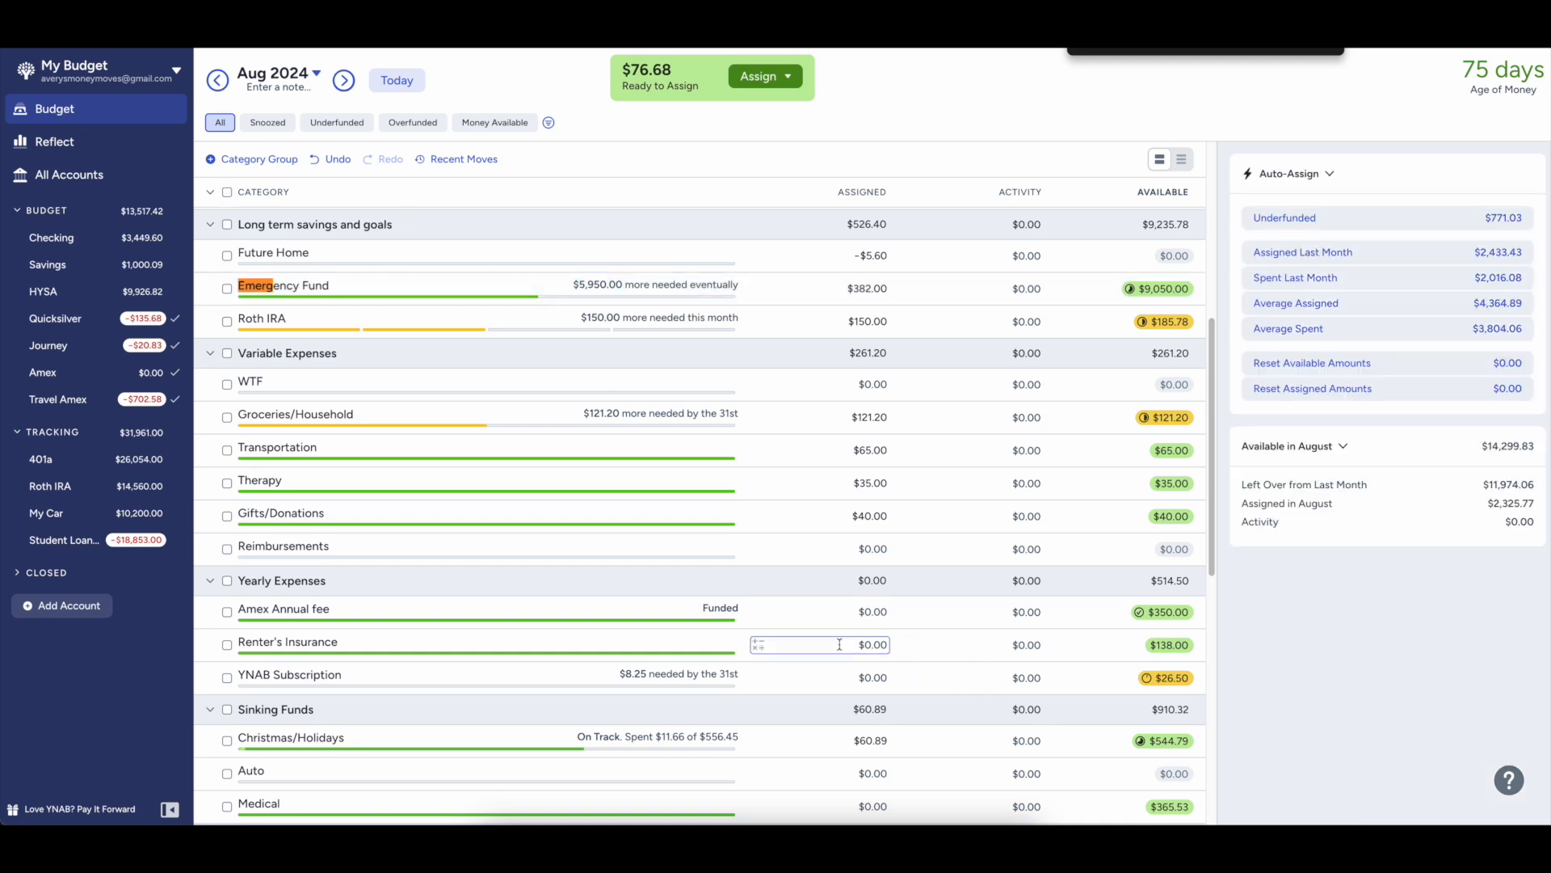
- Add $59.50 to the August 2024 assignment for Spin Classes under Fixed Expenses
{"action": "scroll", "coordinate": [796, 638], "scroll_direction": "up", "scroll_amount": 1}
{"action": "scroll", "coordinate": [796, 638], "scroll_direction": "up", "scroll_amount": 5}
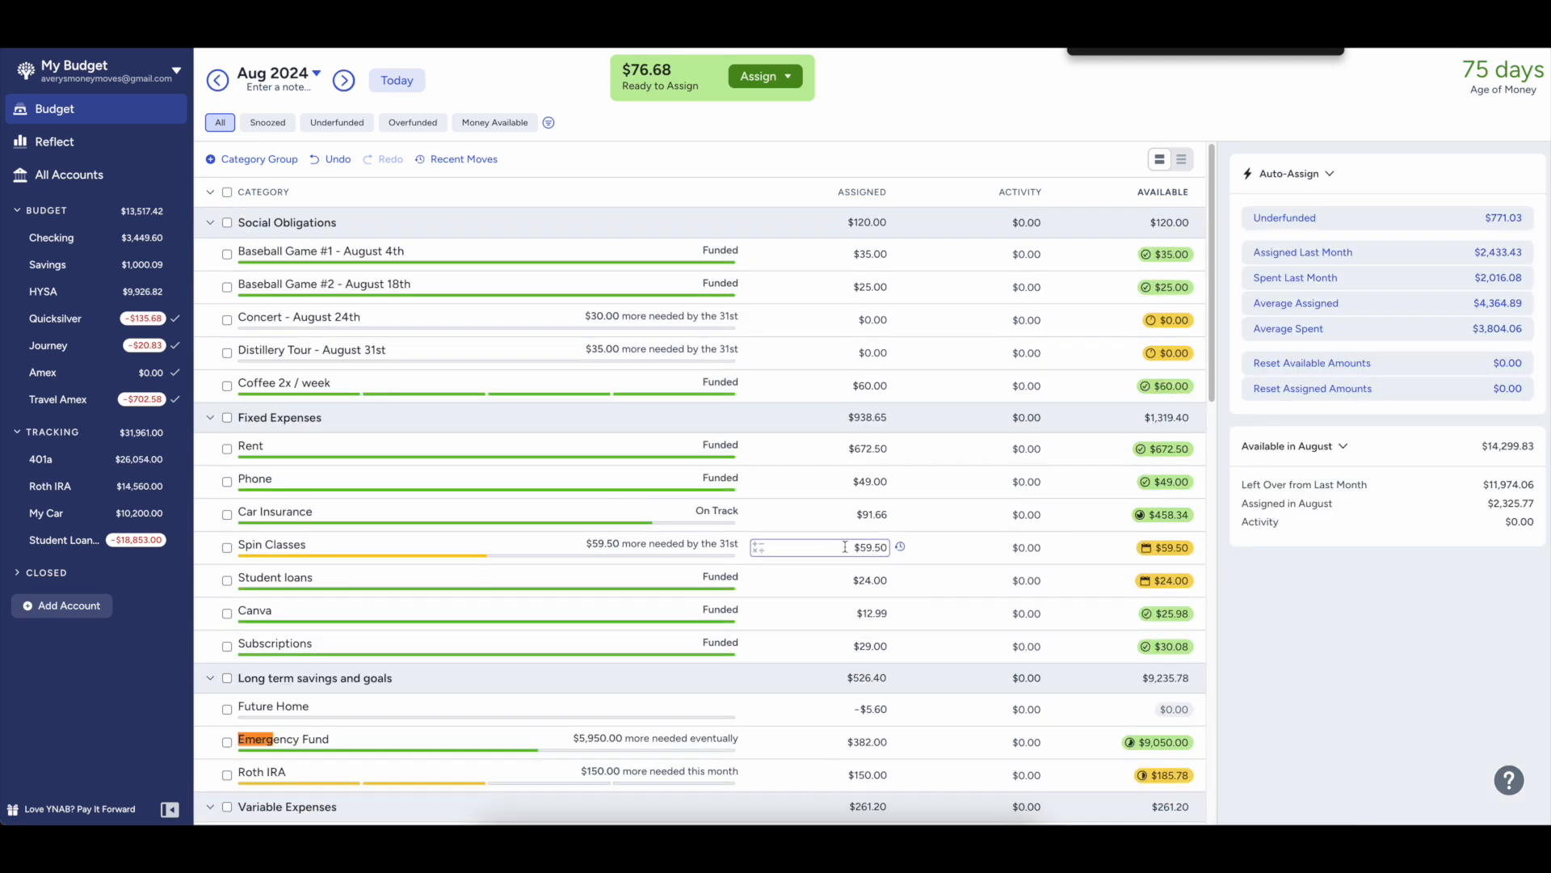
{"action": "left_click", "coordinate": [848, 546]}
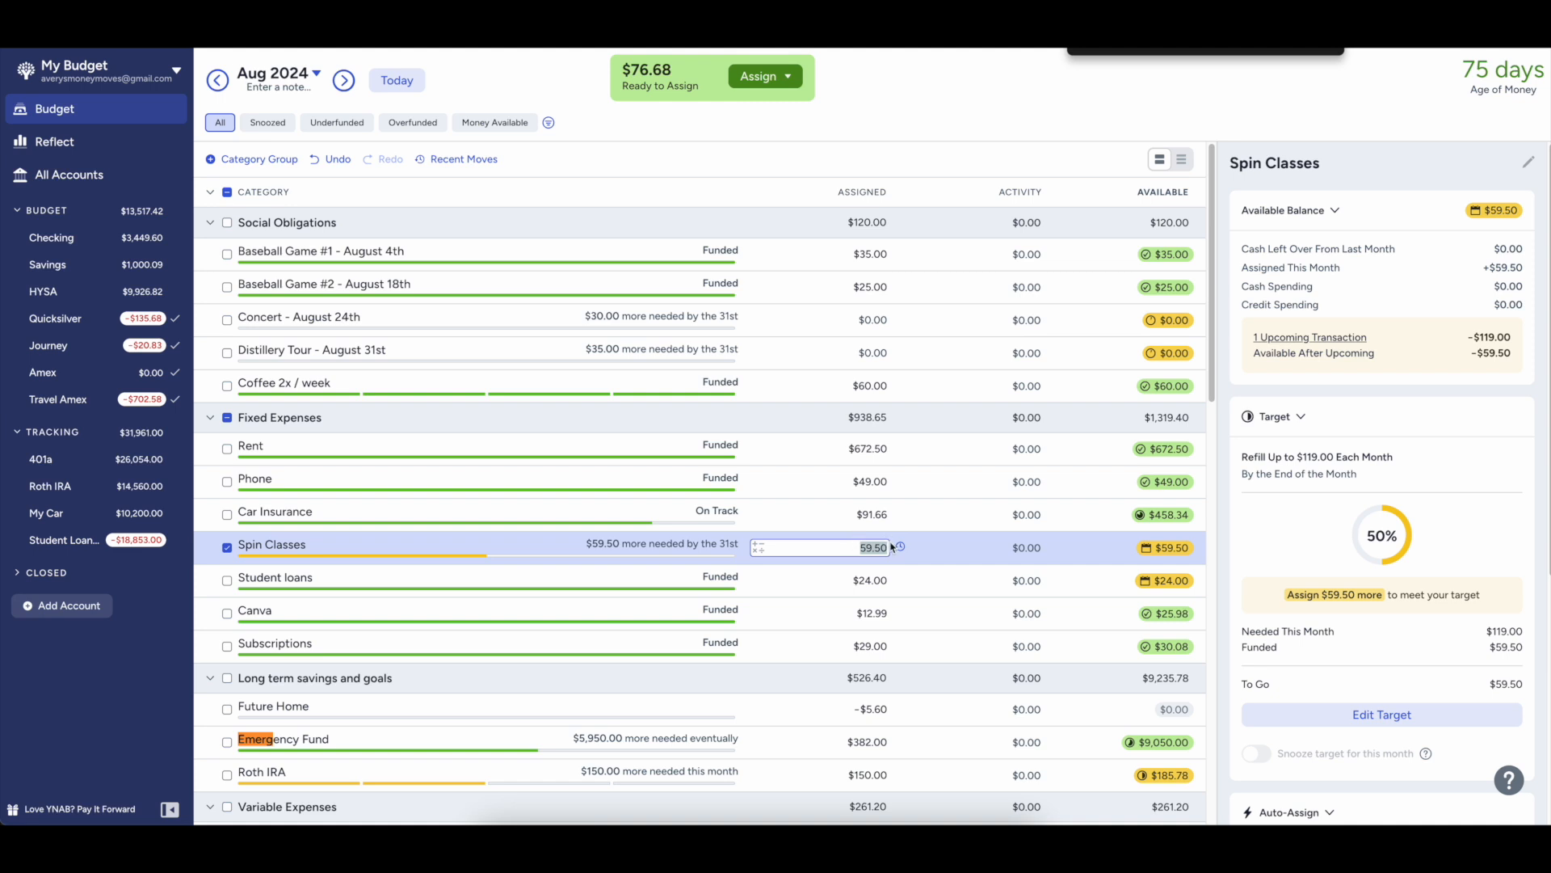
{"action": "key", "text": "Right"}
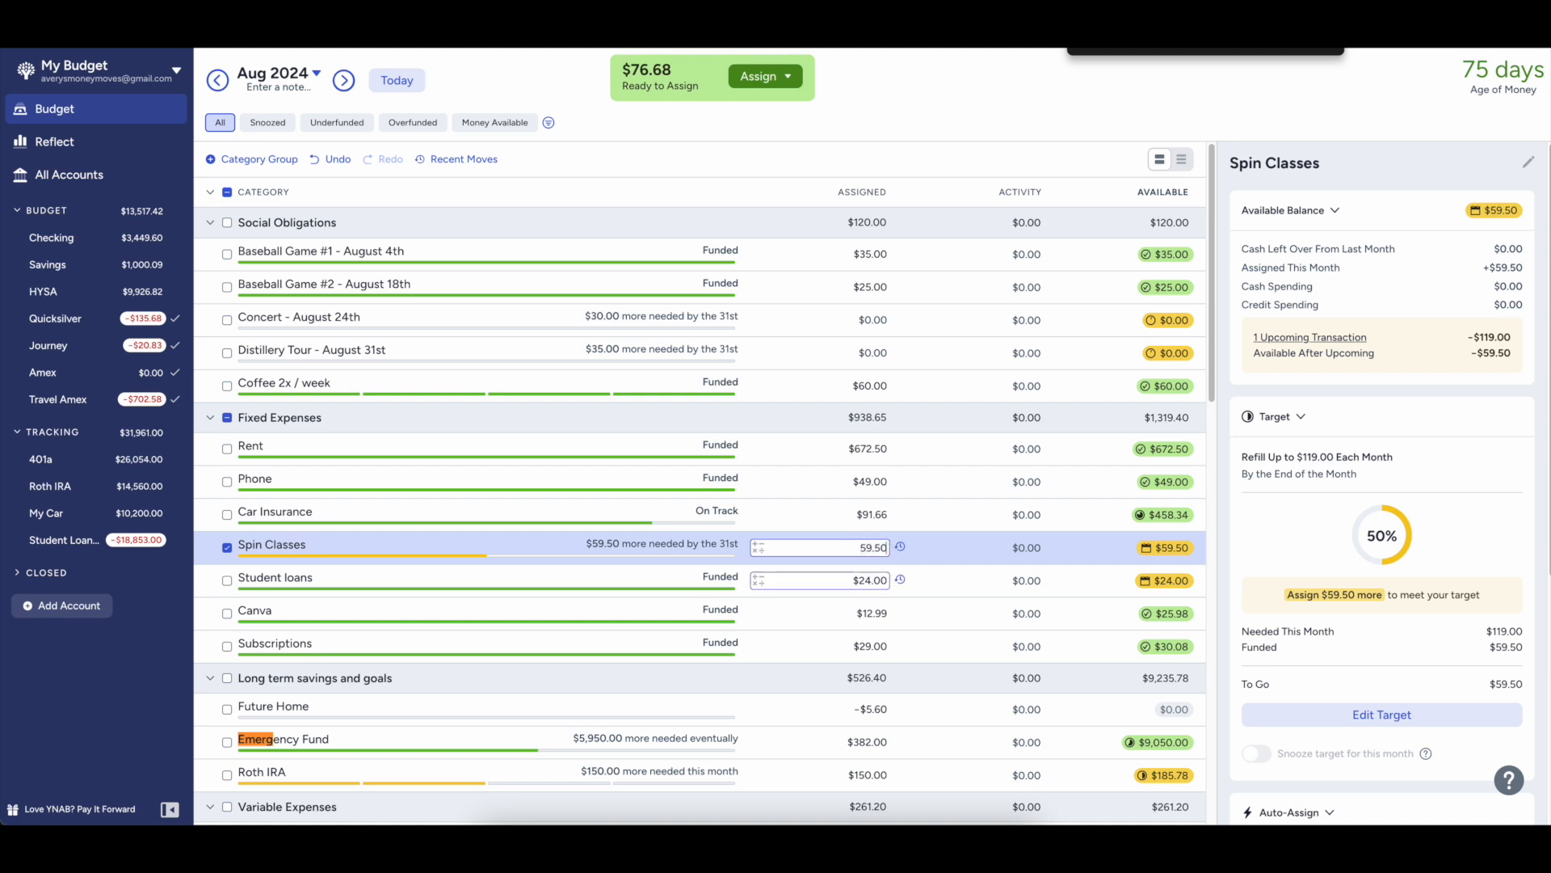
{"action": "type", "text": "+59.50"}
{"action": "key", "text": "Return"}
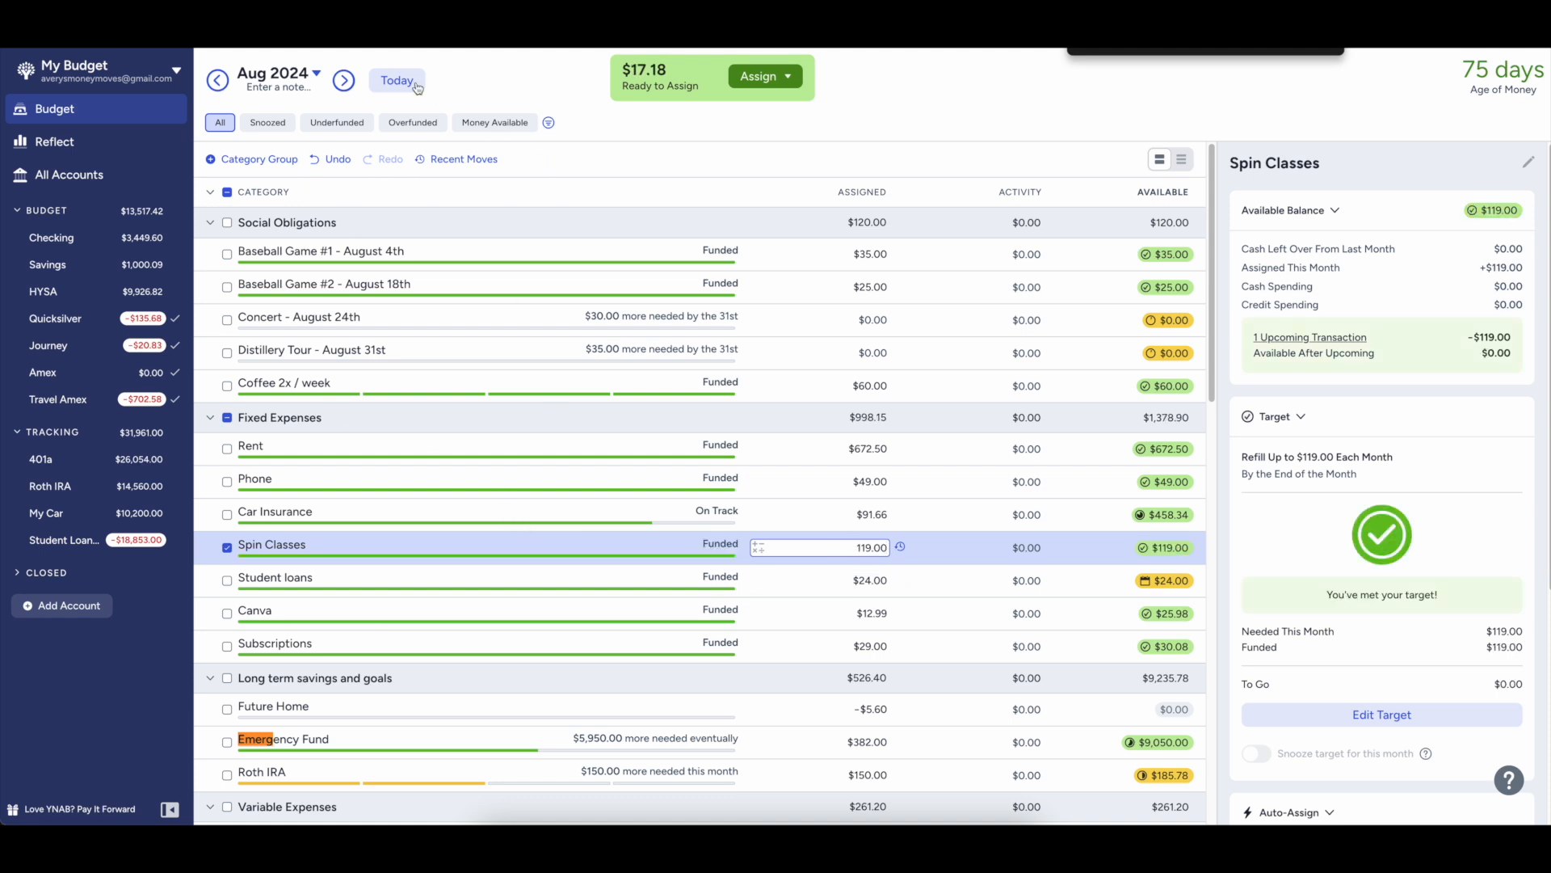
- Check Rent in the September 2024 budget, return to August 2024 and undo the last Spin Classes assignment
{"action": "left_click", "coordinate": [344, 84]}
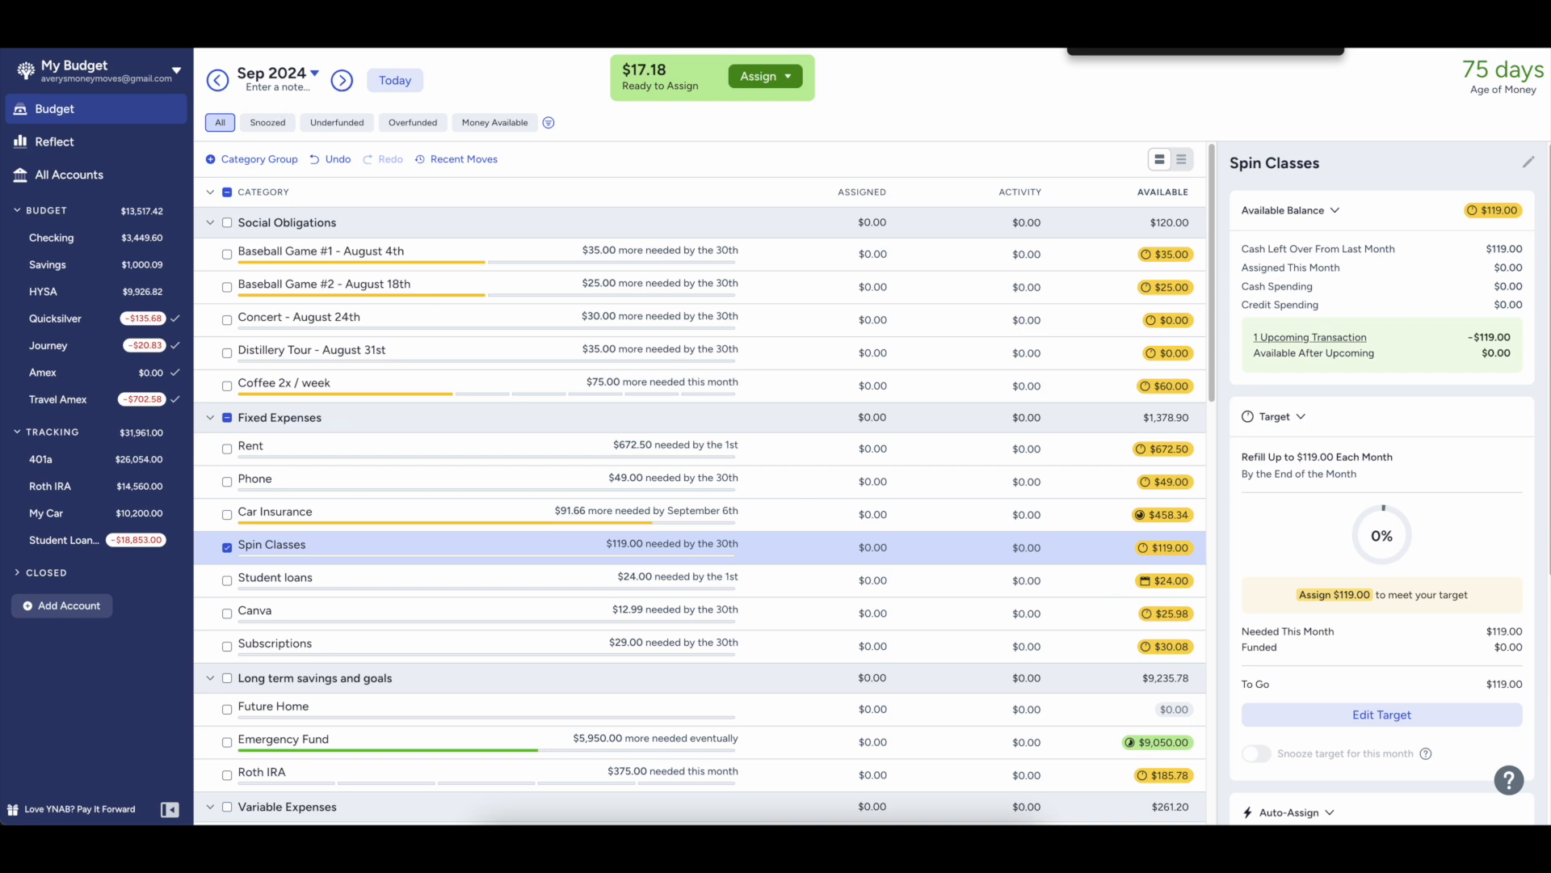
{"action": "left_click", "coordinate": [868, 449]}
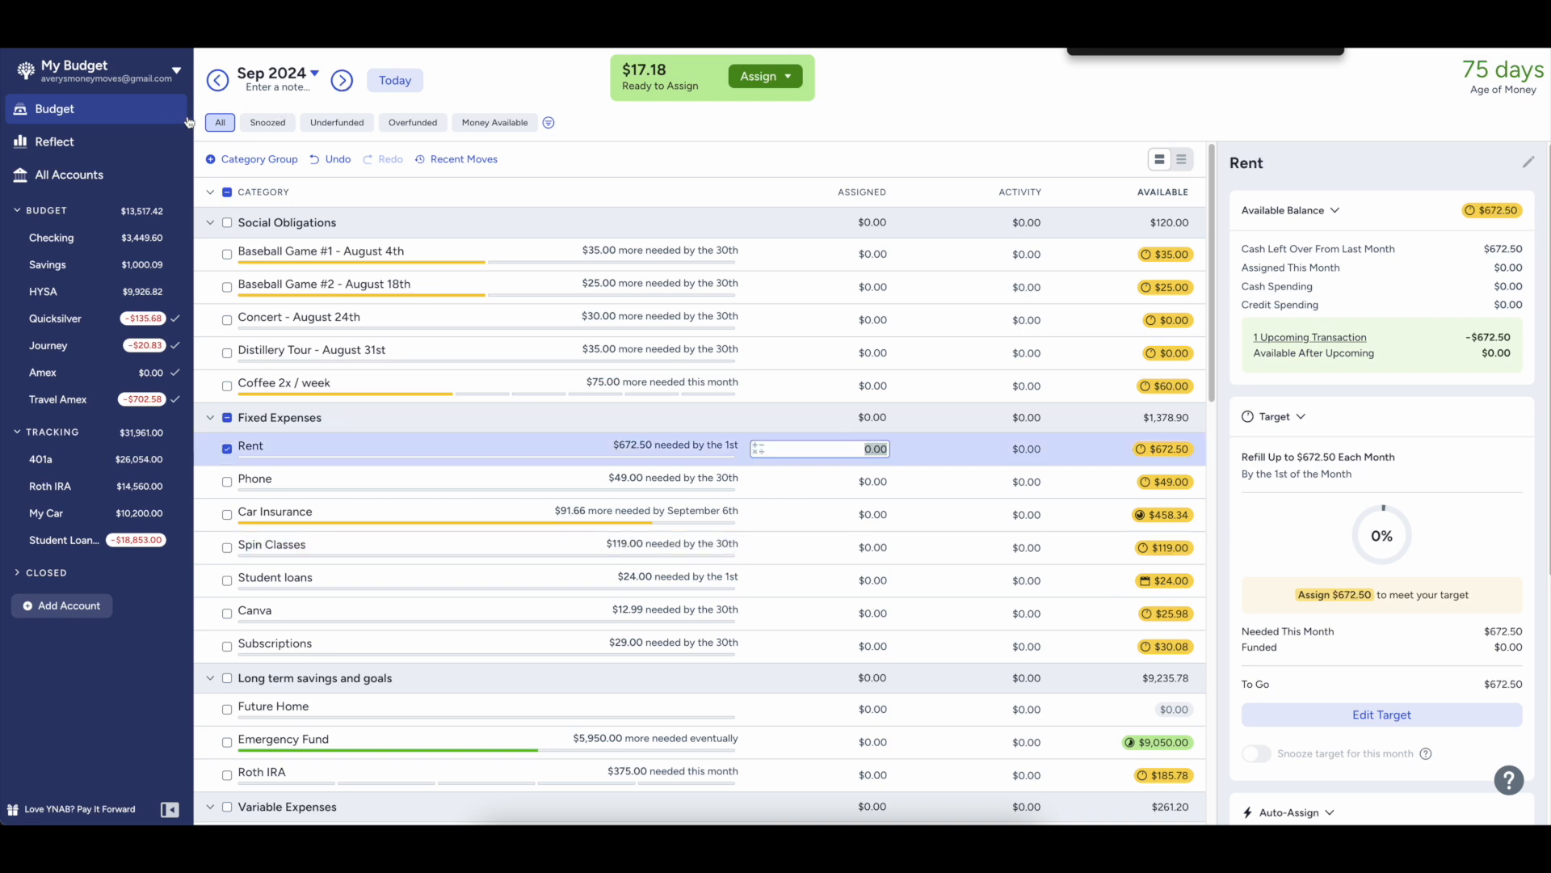
{"action": "left_click", "coordinate": [218, 80]}
{"action": "left_click", "coordinate": [329, 160]}
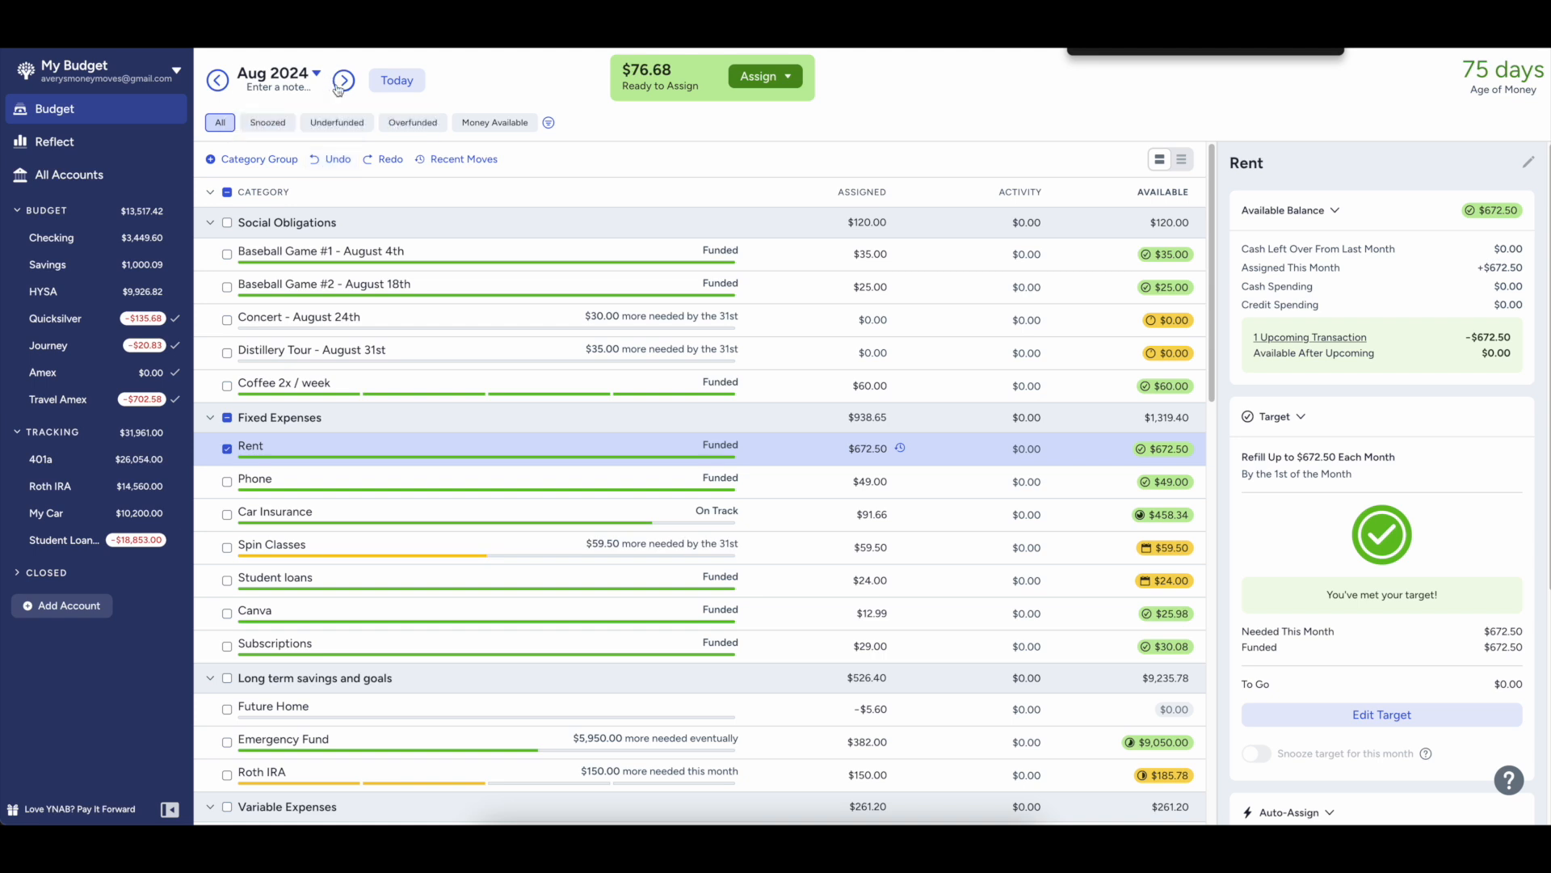
- Review the remaining August 2024 category groups and examine the Cruise 2025 target under Vacation
{"action": "left_click", "coordinate": [218, 87]}
{"action": "scroll", "coordinate": [618, 664], "scroll_direction": "down", "scroll_amount": 1}
{"action": "scroll", "coordinate": [618, 664], "scroll_direction": "down", "scroll_amount": 15}
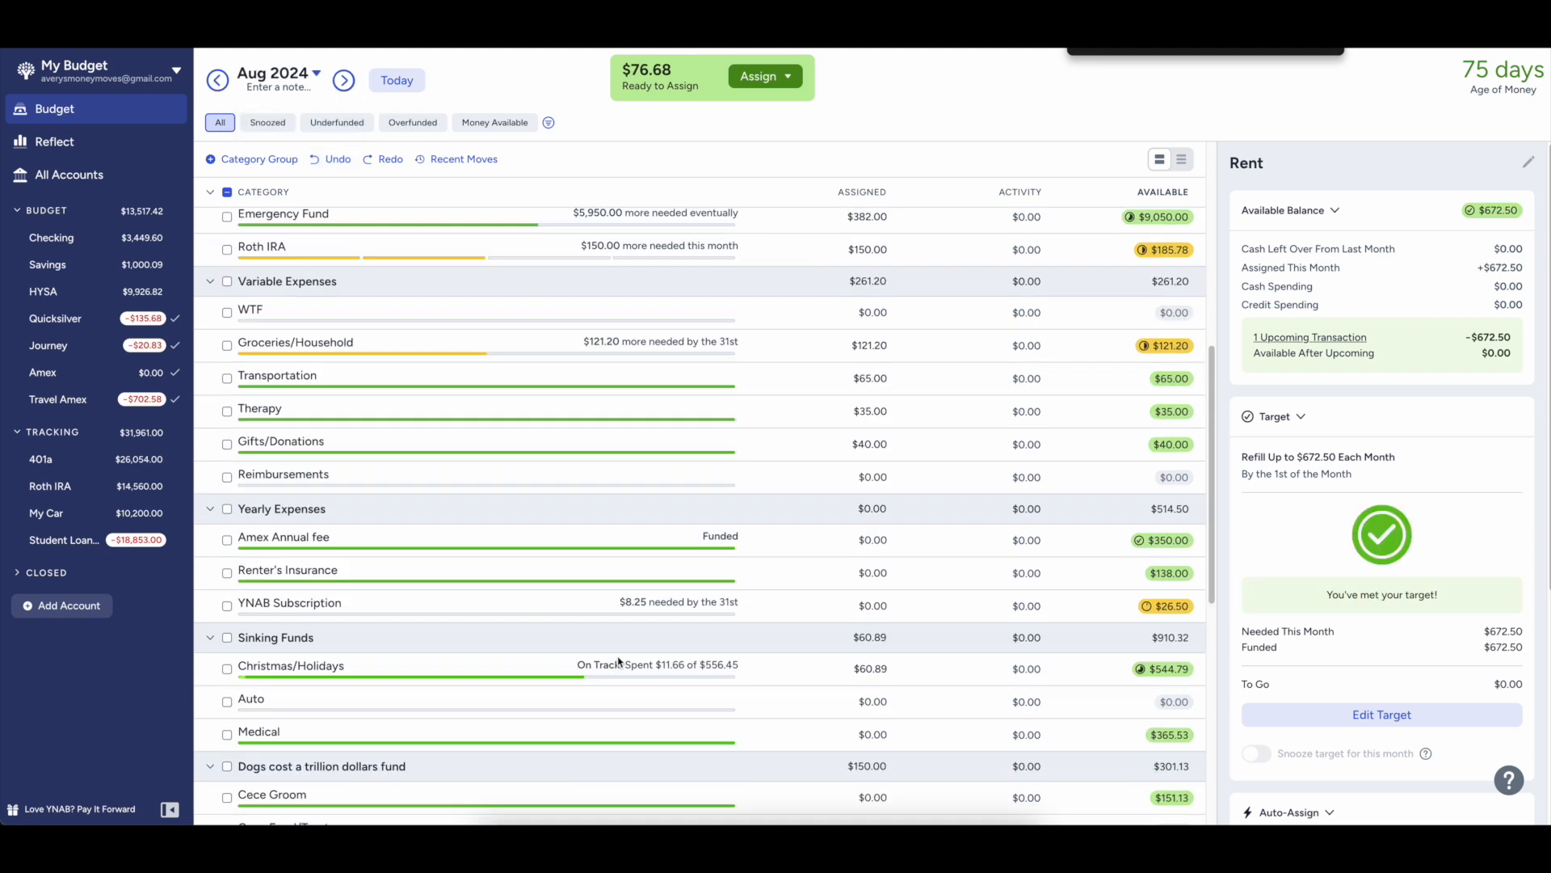
{"action": "scroll", "coordinate": [621, 652], "scroll_direction": "down", "scroll_amount": 1}
{"action": "left_click", "coordinate": [869, 356]}
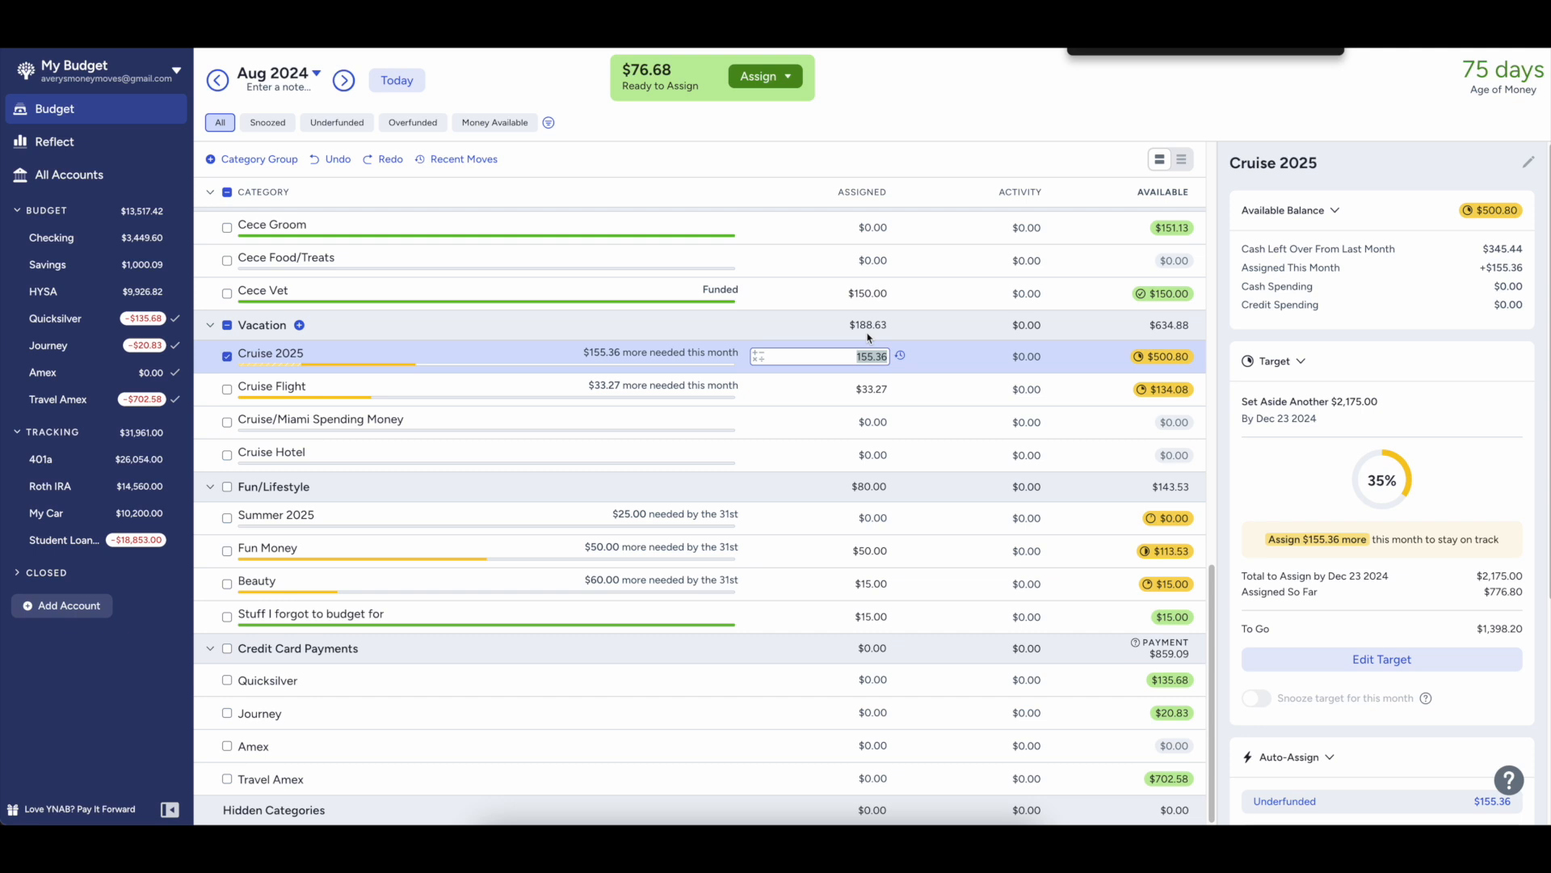
{"action": "scroll", "coordinate": [868, 338], "scroll_direction": "up", "scroll_amount": 3}
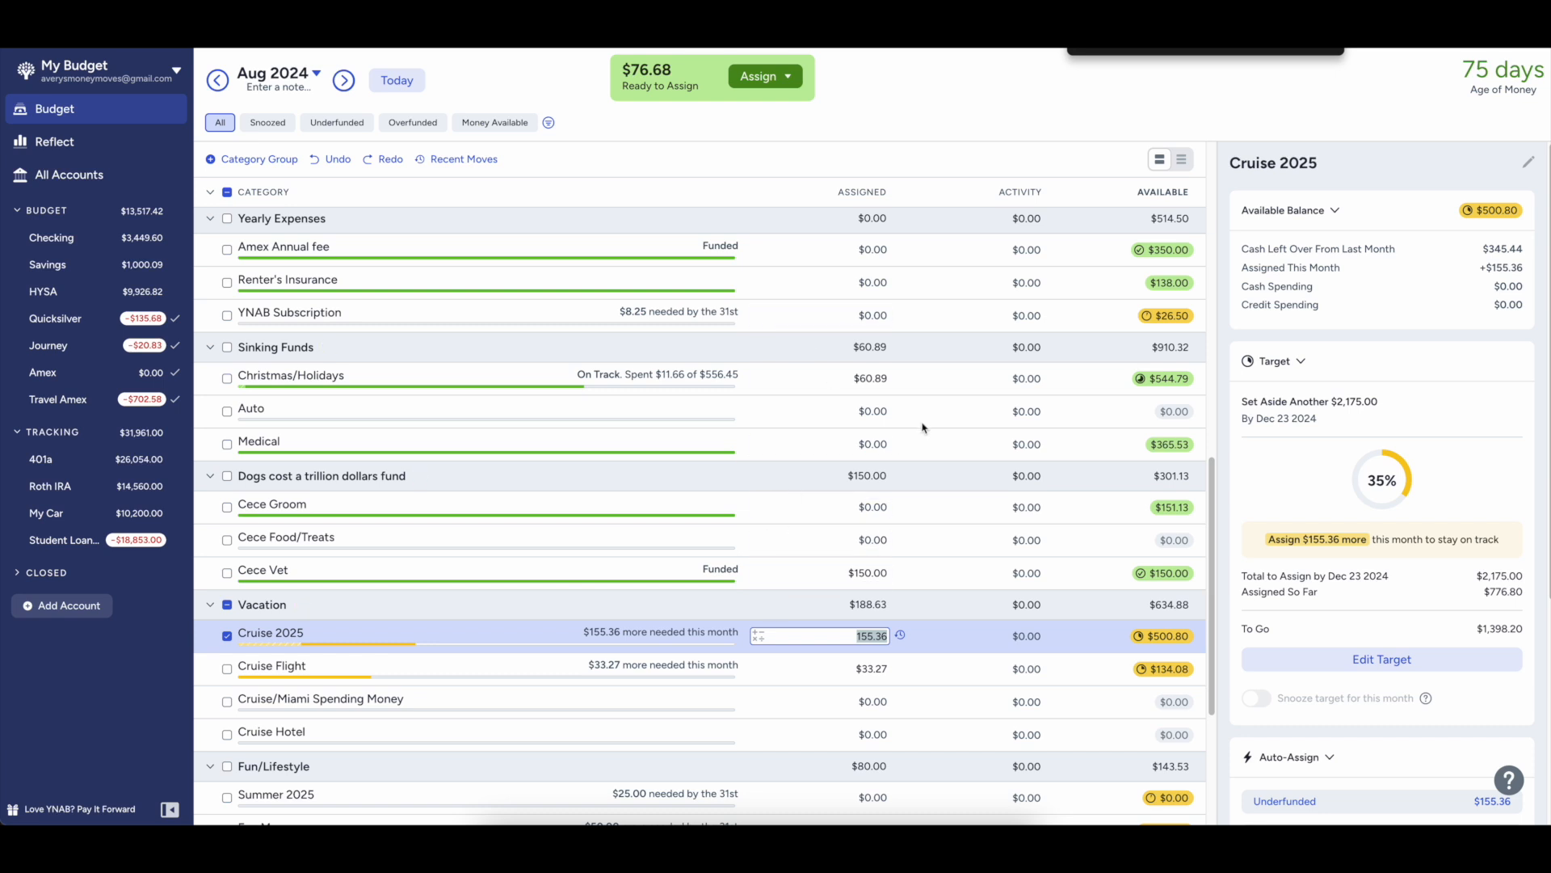
{"action": "scroll", "coordinate": [937, 524], "scroll_direction": "down", "scroll_amount": 2}
{"action": "scroll", "coordinate": [903, 598], "scroll_direction": "up", "scroll_amount": 2}
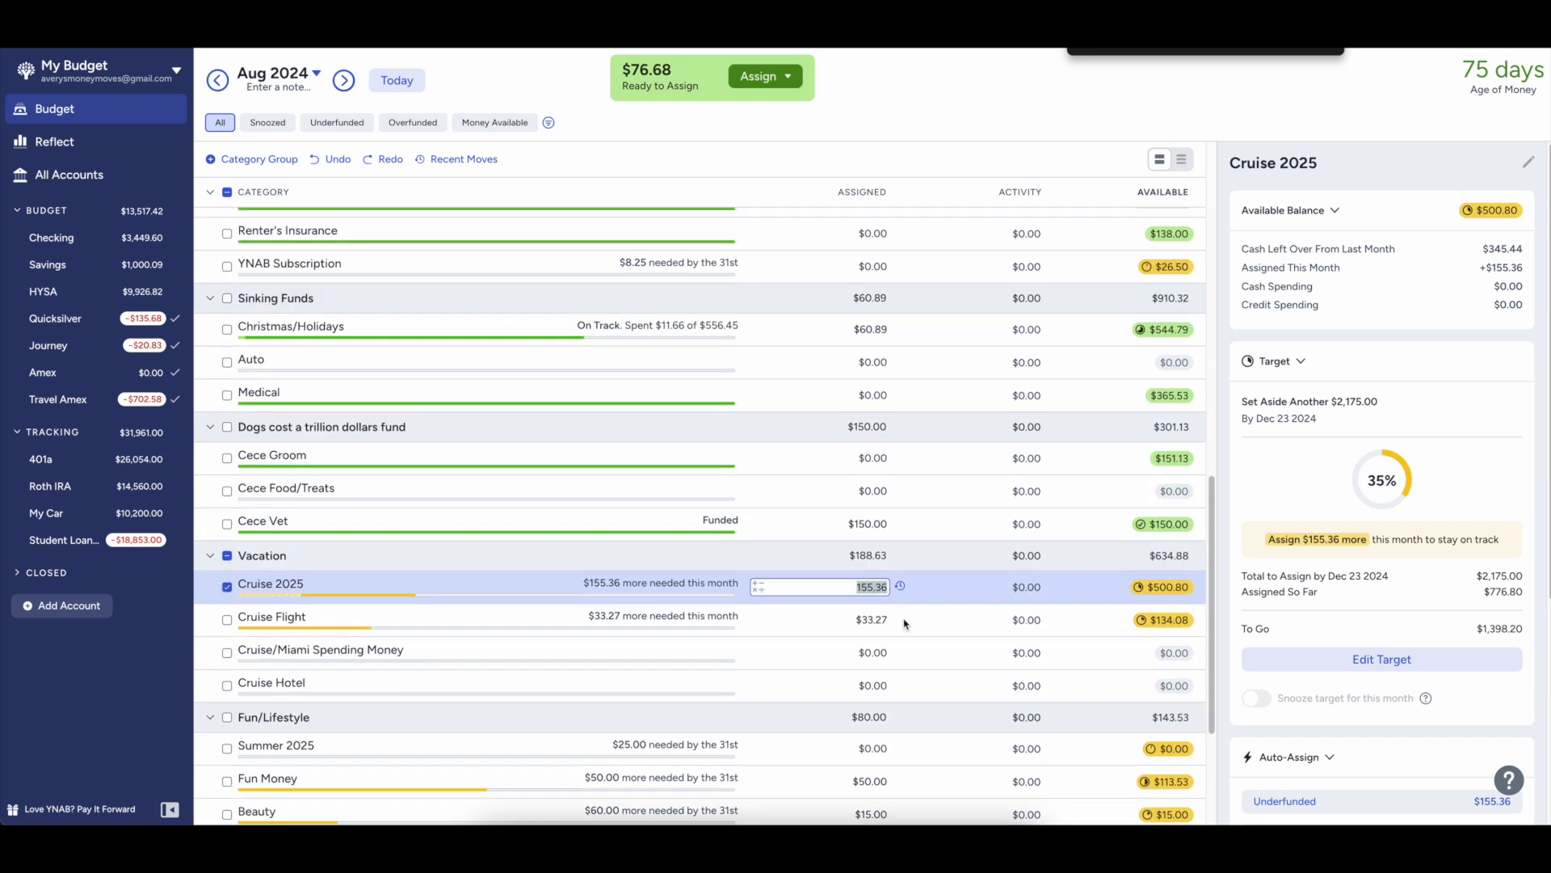
{"action": "left_click", "coordinate": [227, 597]}
{"action": "scroll", "coordinate": [622, 630], "scroll_direction": "up", "scroll_amount": 2}
{"action": "scroll", "coordinate": [627, 637], "scroll_direction": "up", "scroll_amount": 5}
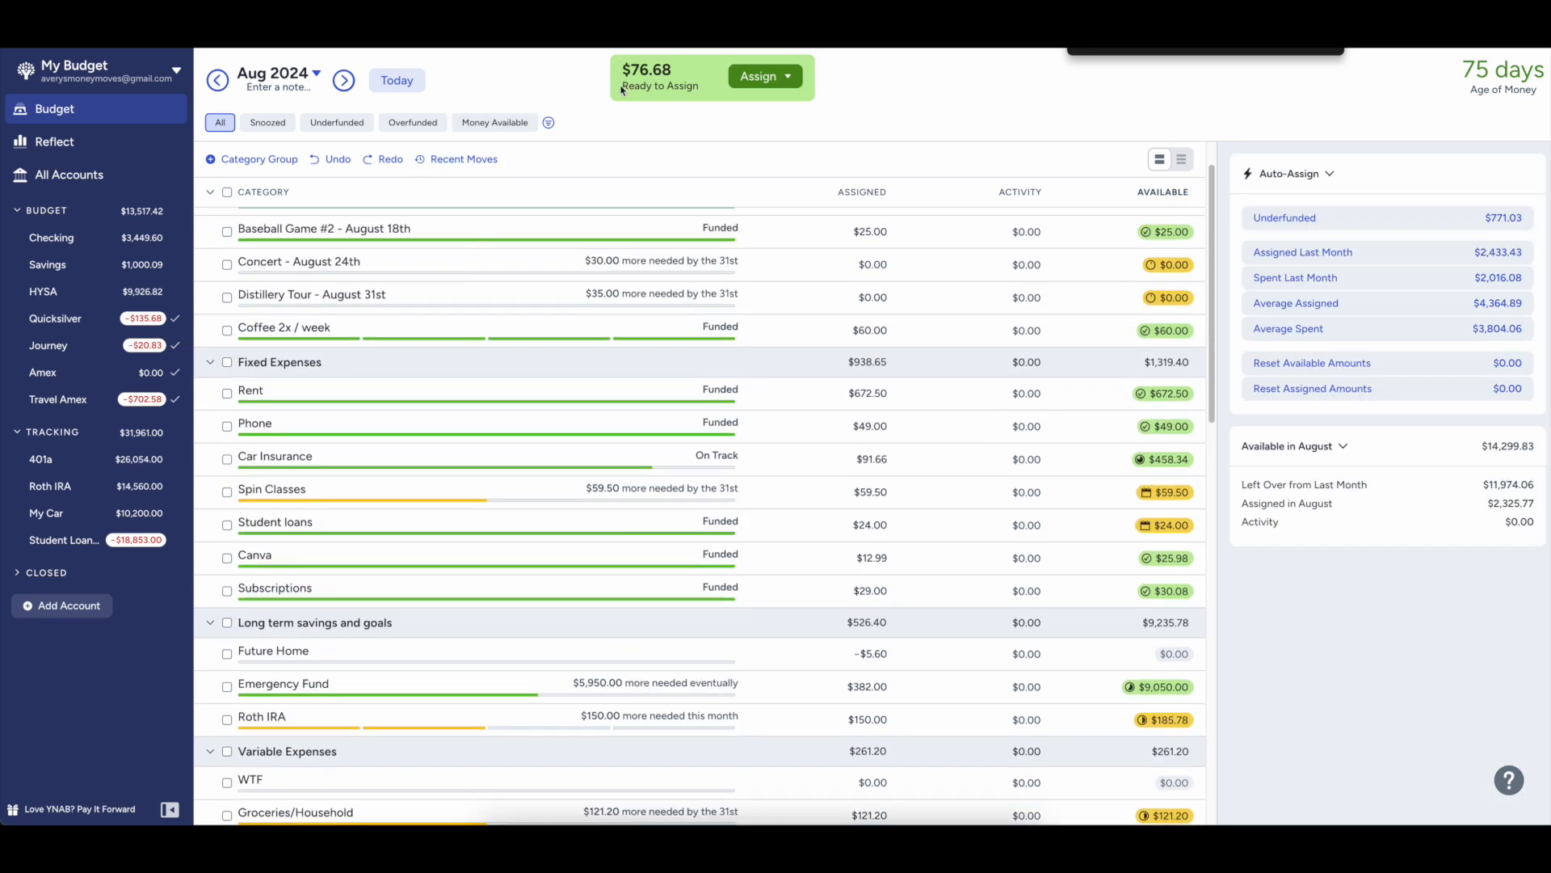
- Find Emergency Fund by searching the page for "emer" and add $50 to its assigned amount
{"action": "type", "text": "e"}
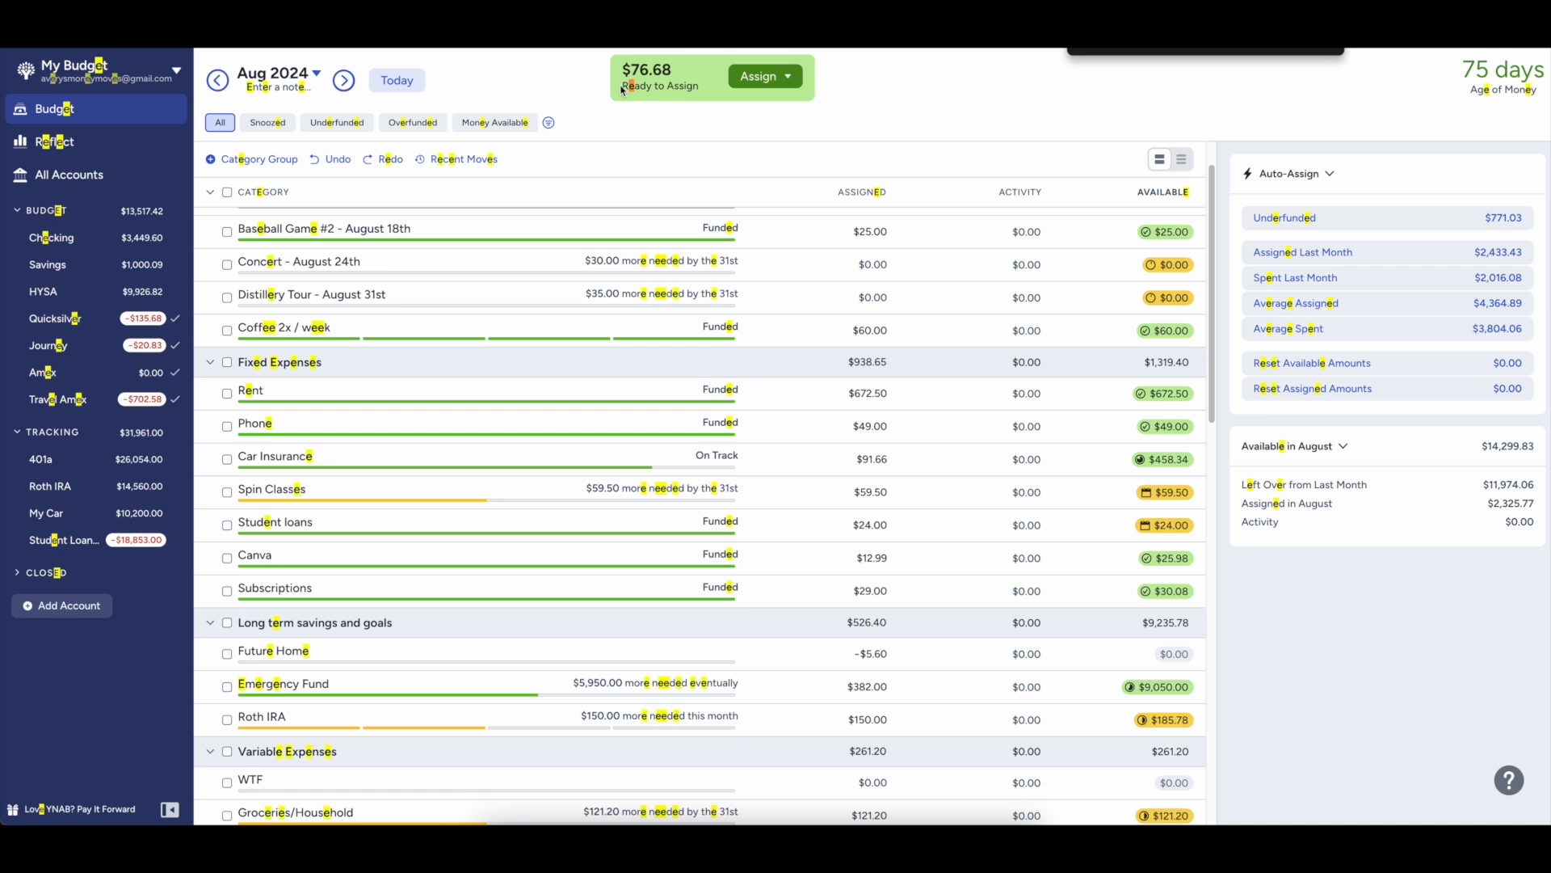
{"action": "type", "text": "mer"}
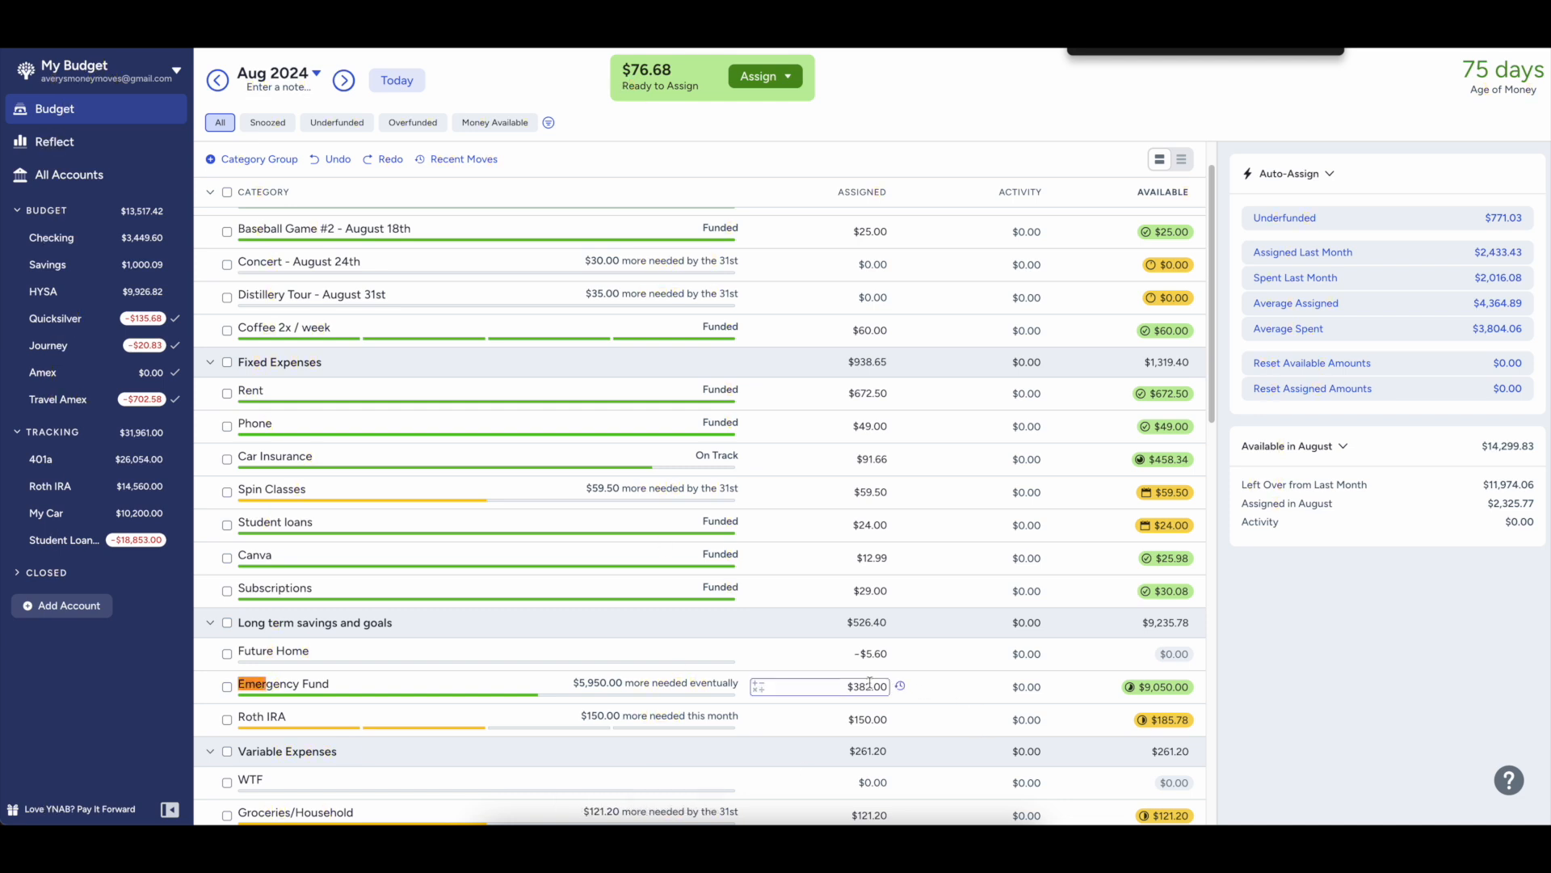
{"action": "left_click", "coordinate": [869, 685]}
{"action": "key", "text": "Up"}
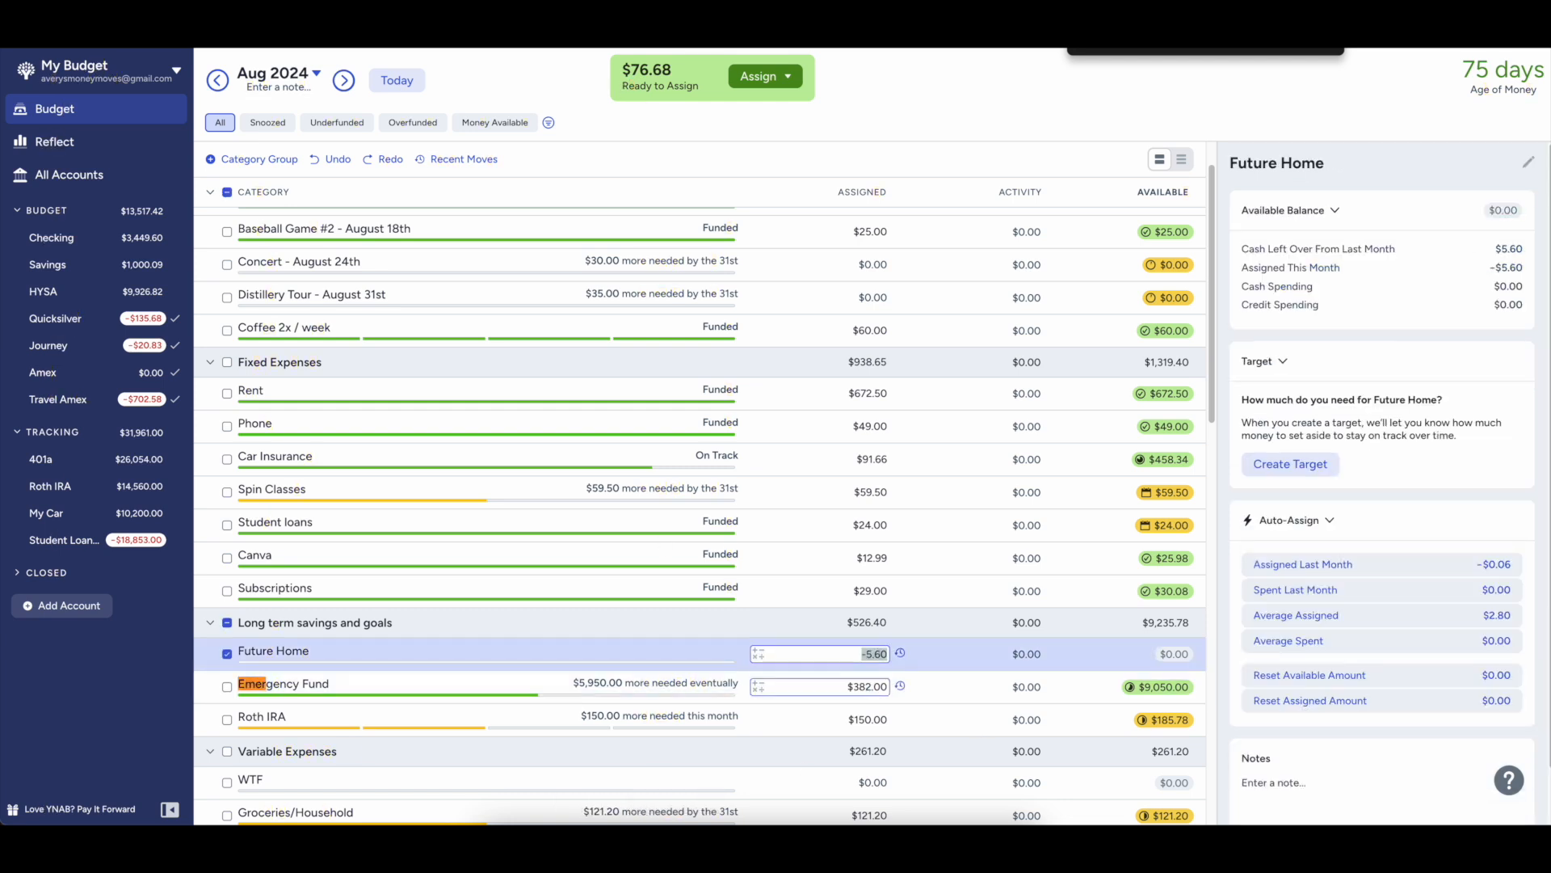
{"action": "left_click", "coordinate": [875, 683]}
{"action": "key", "text": "Right"}
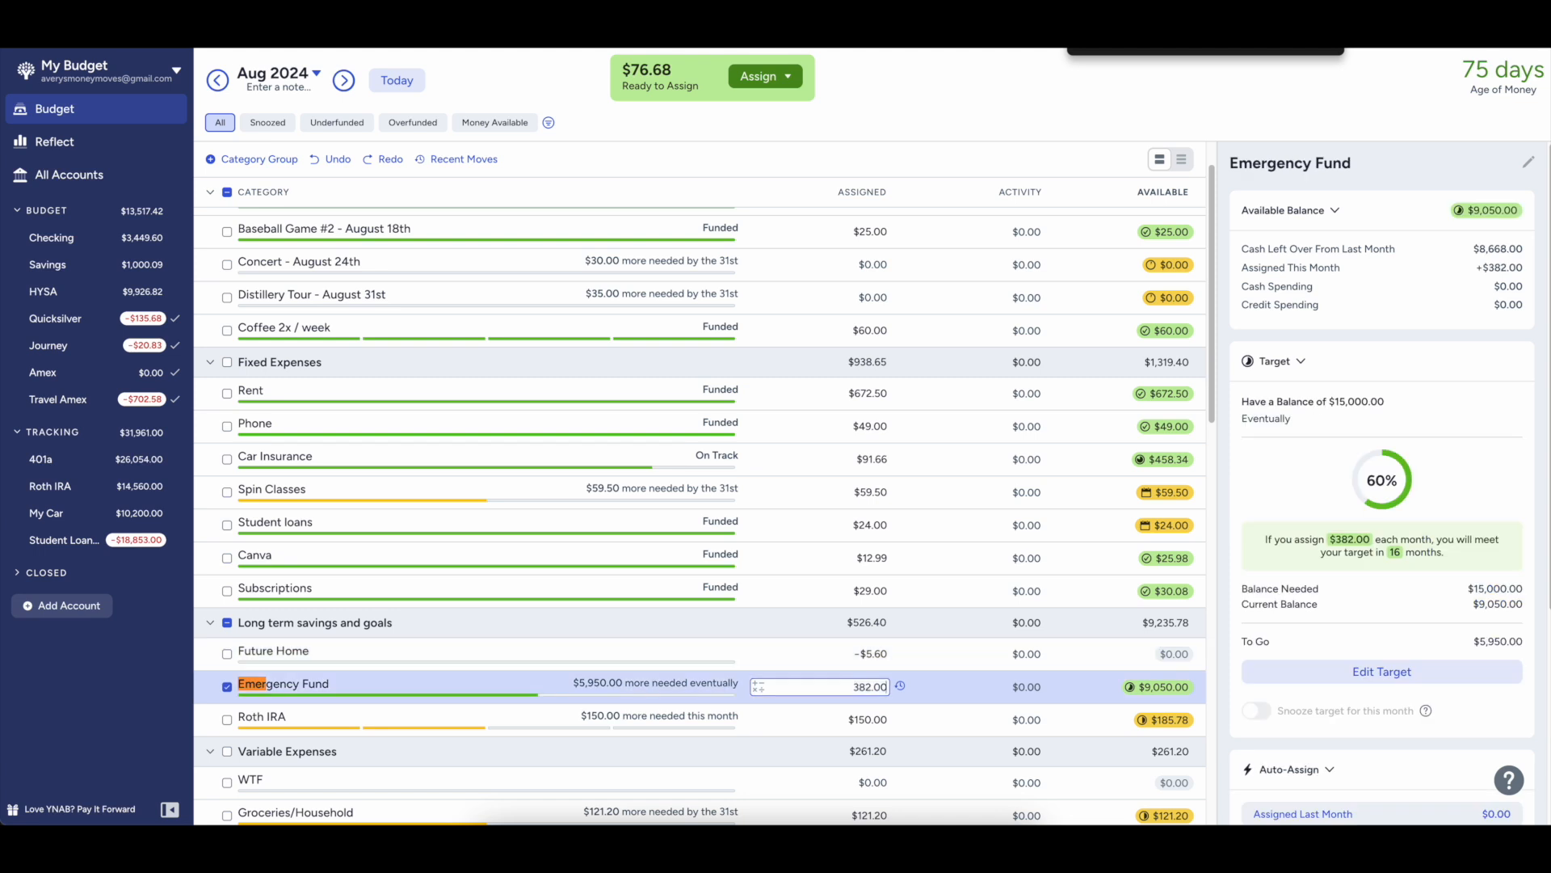
{"action": "type", "text": "+50"}
{"action": "key", "text": "Return"}
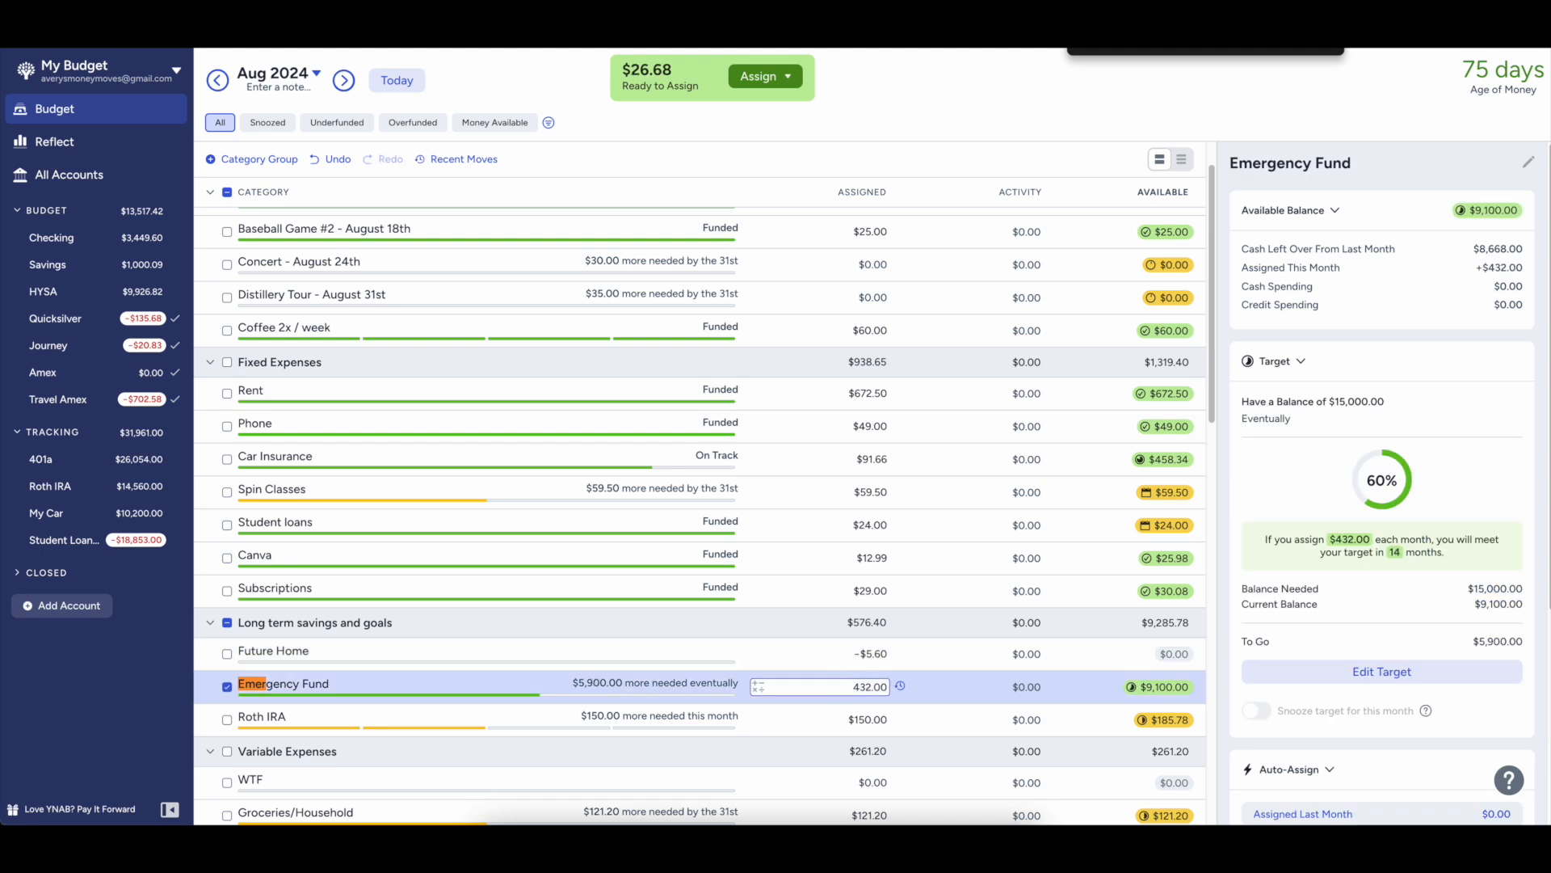
- Add the remaining $26.68 to the Roth IRA assignment
{"action": "scroll", "coordinate": [754, 635], "scroll_direction": "down", "scroll_amount": 1}
{"action": "left_click", "coordinate": [858, 682]}
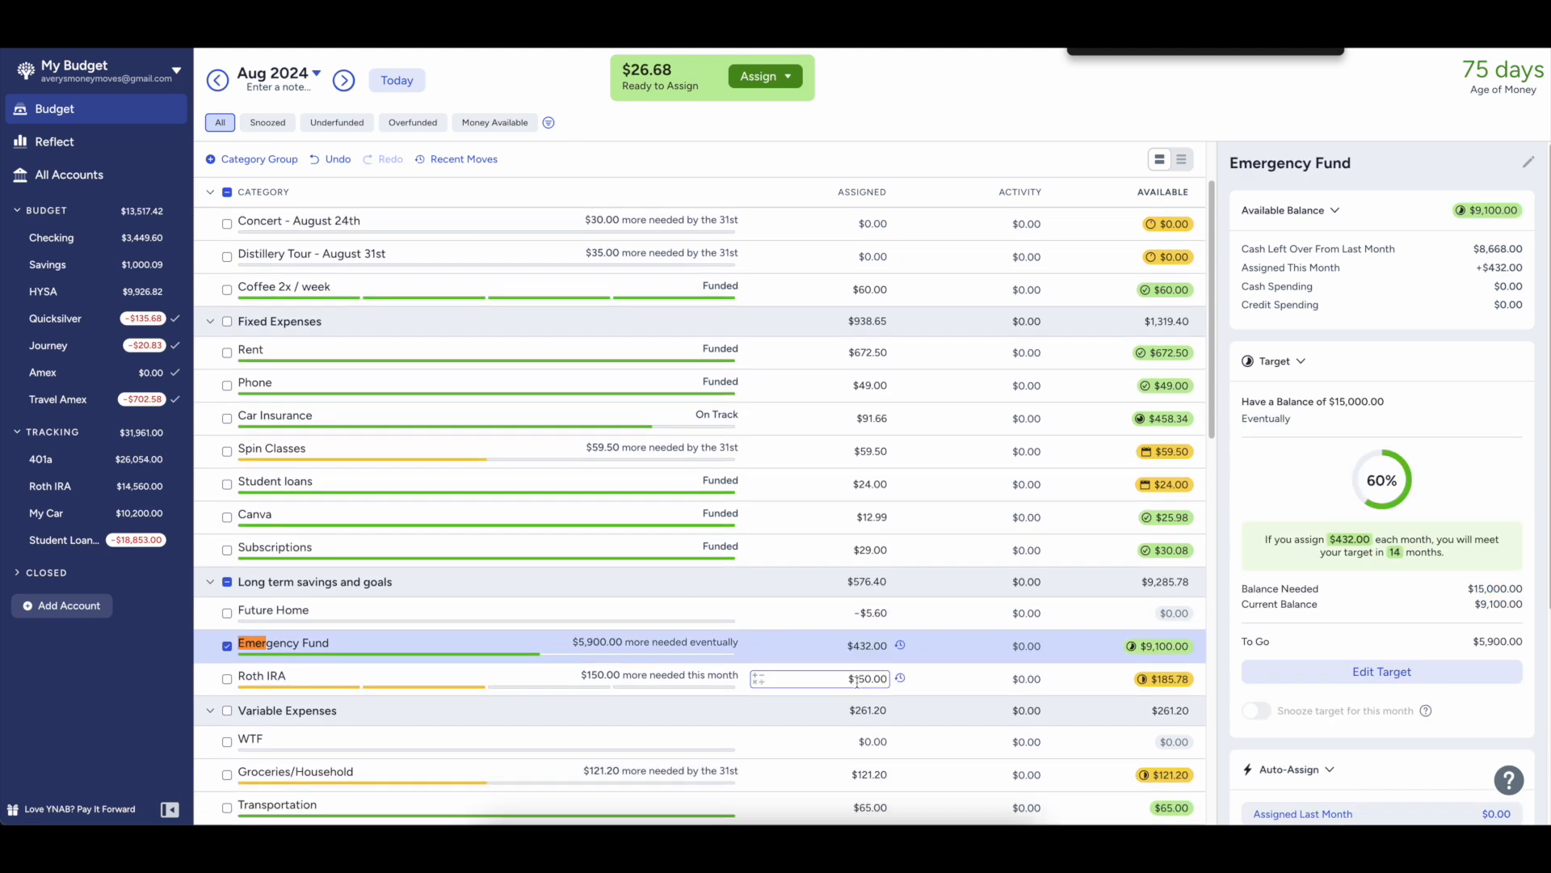
{"action": "key", "text": "Right"}
{"action": "type", "text": "+26.68"}
{"action": "key", "text": "Return"}
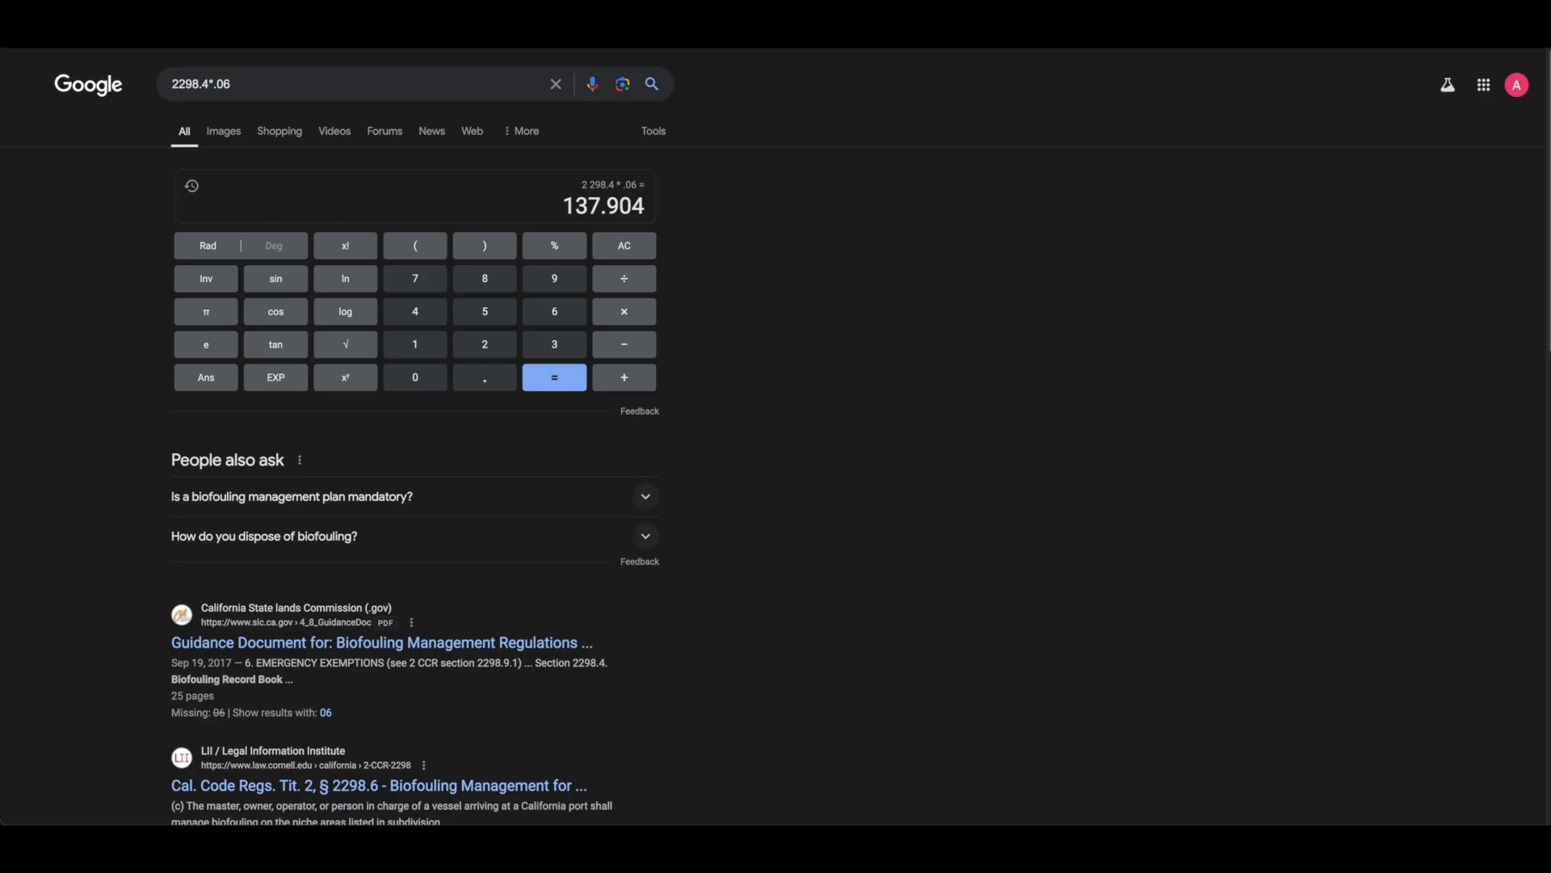
- Search Google for "yearly calendar", open the Time and Date Calendar 2024 page and examine the remaining months of the year
{"action": "type", "text": "yearly calendar"}
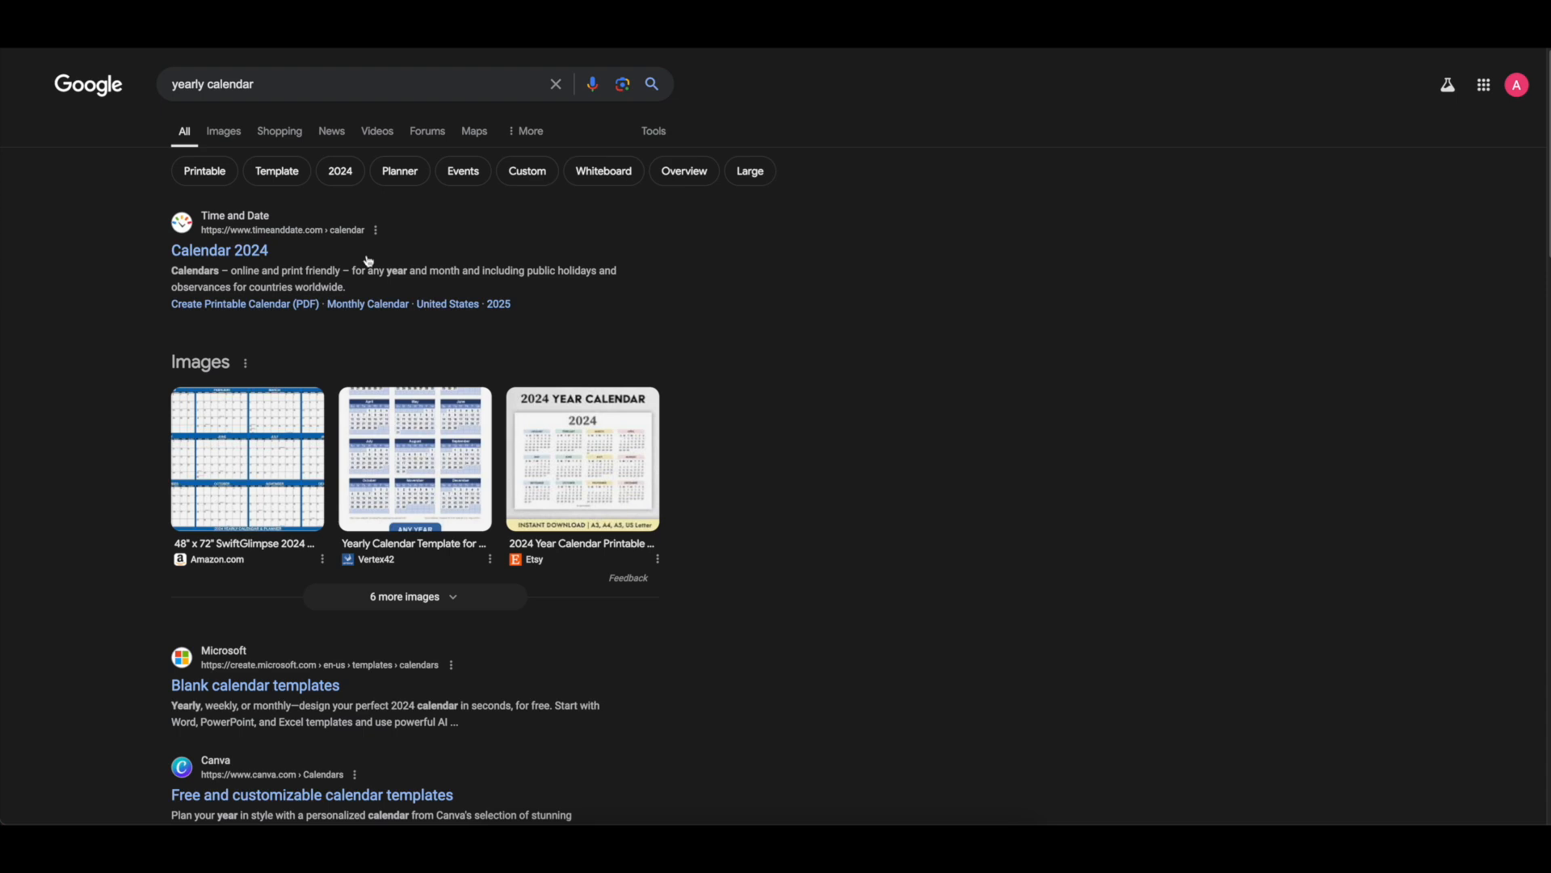
{"action": "left_click", "coordinate": [218, 262]}
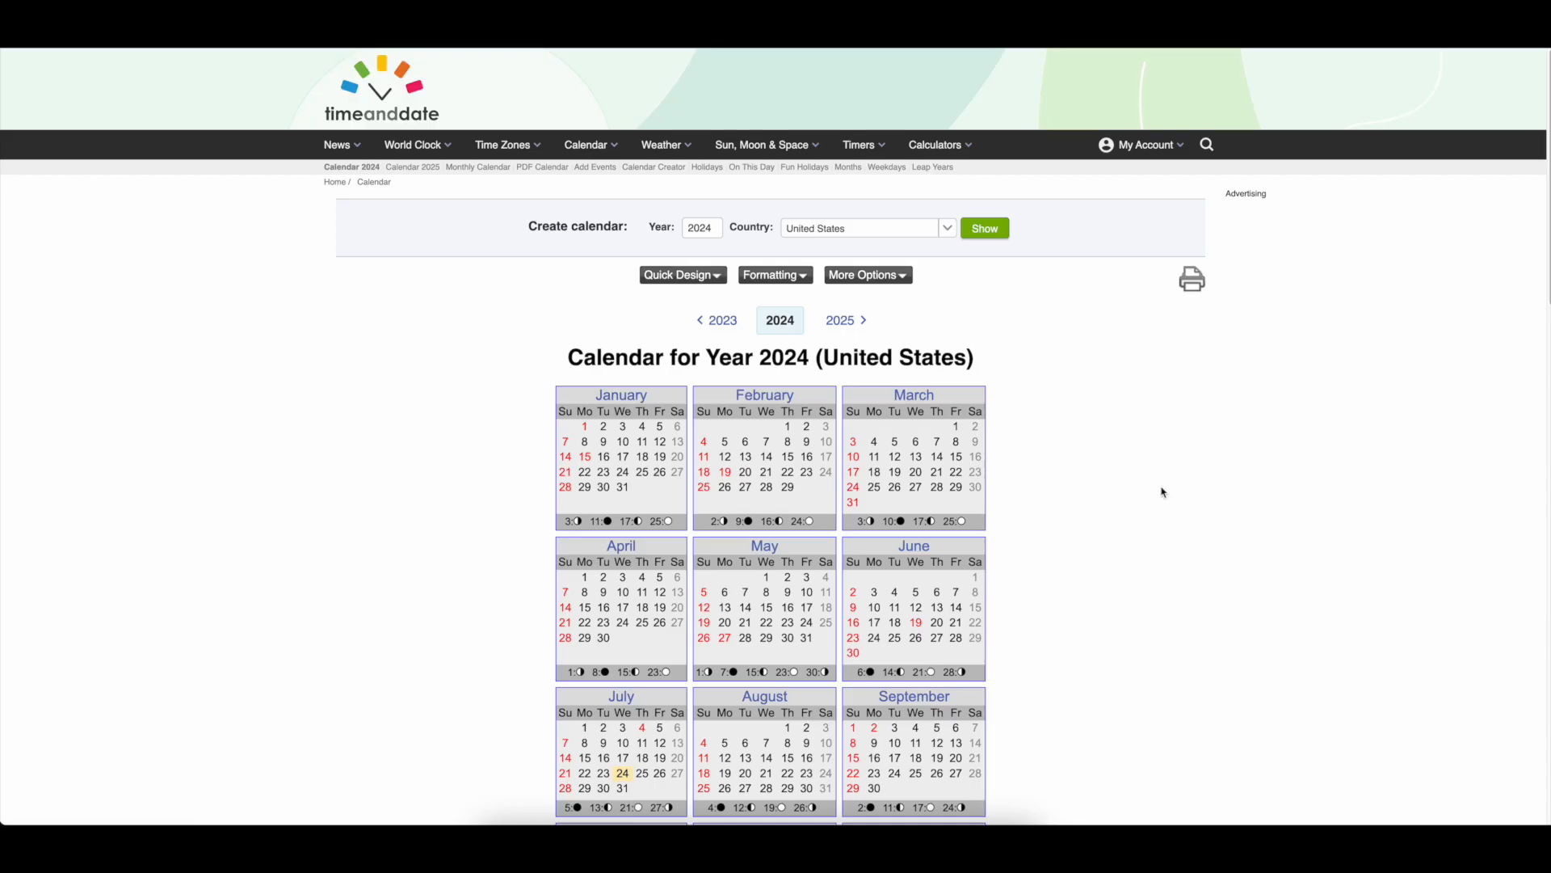
{"action": "scroll", "coordinate": [1172, 489], "scroll_direction": "down", "scroll_amount": 3}
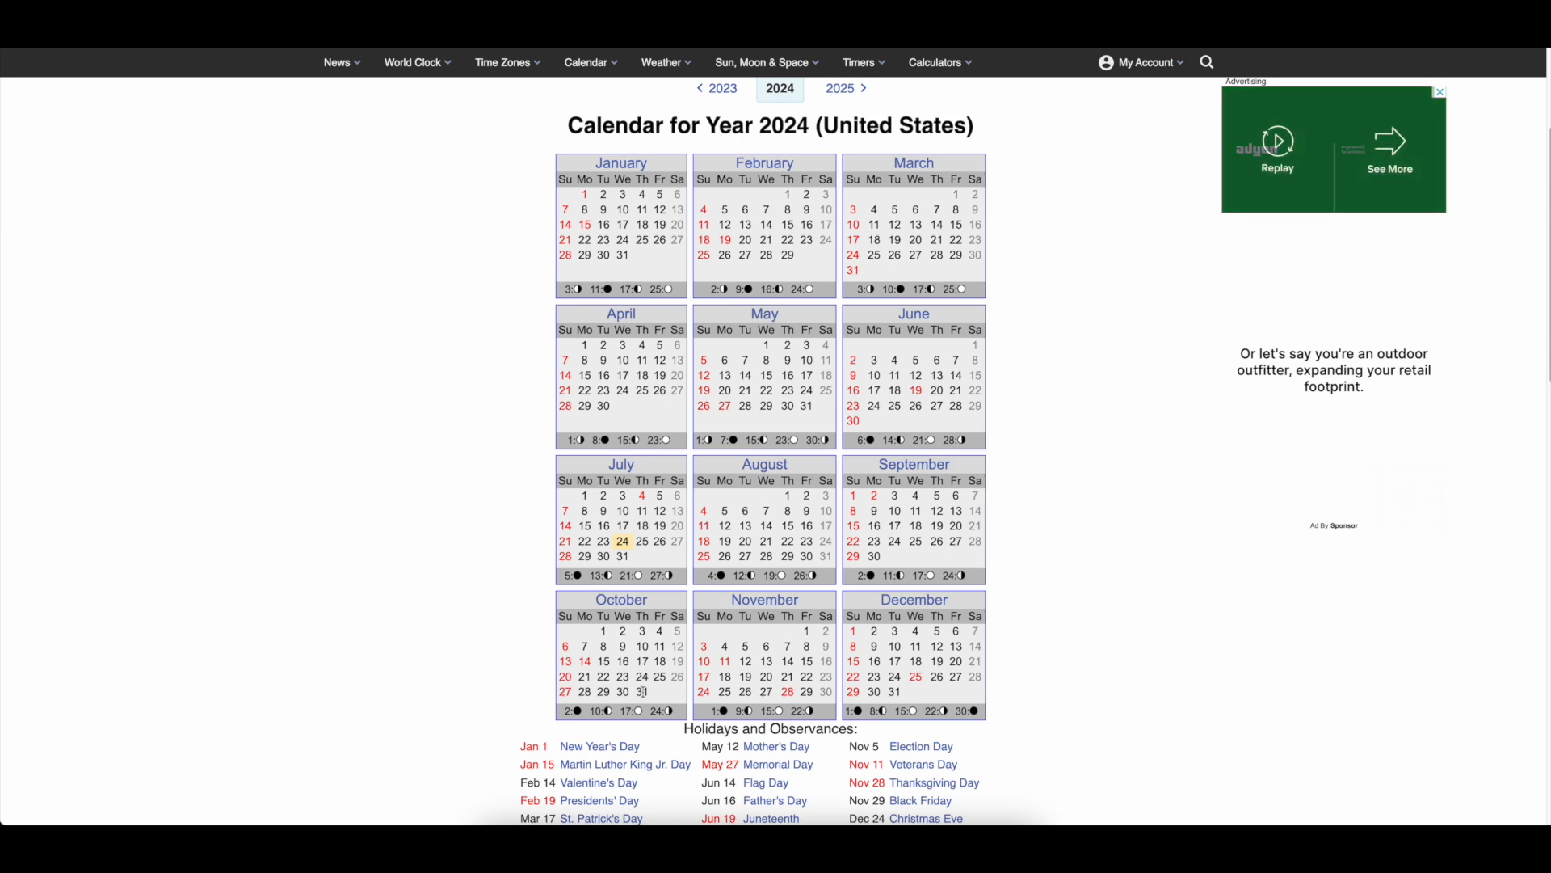
{"action": "mouse_move", "coordinate": [641, 694]}
{"action": "right_click", "coordinate": [885, 635]}
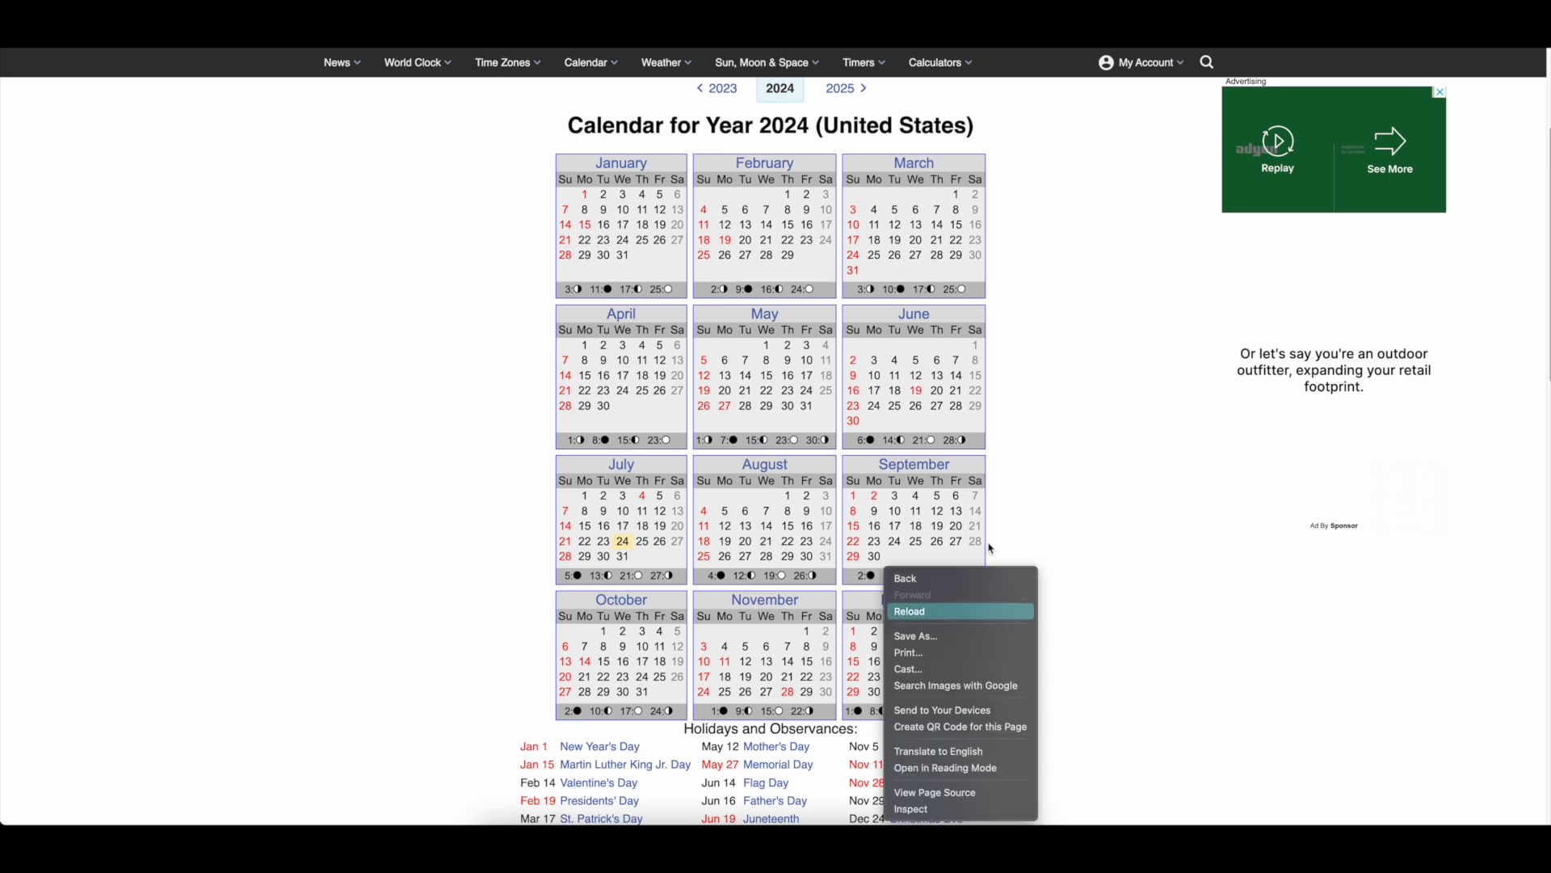
{"action": "left_click", "coordinate": [1109, 223]}
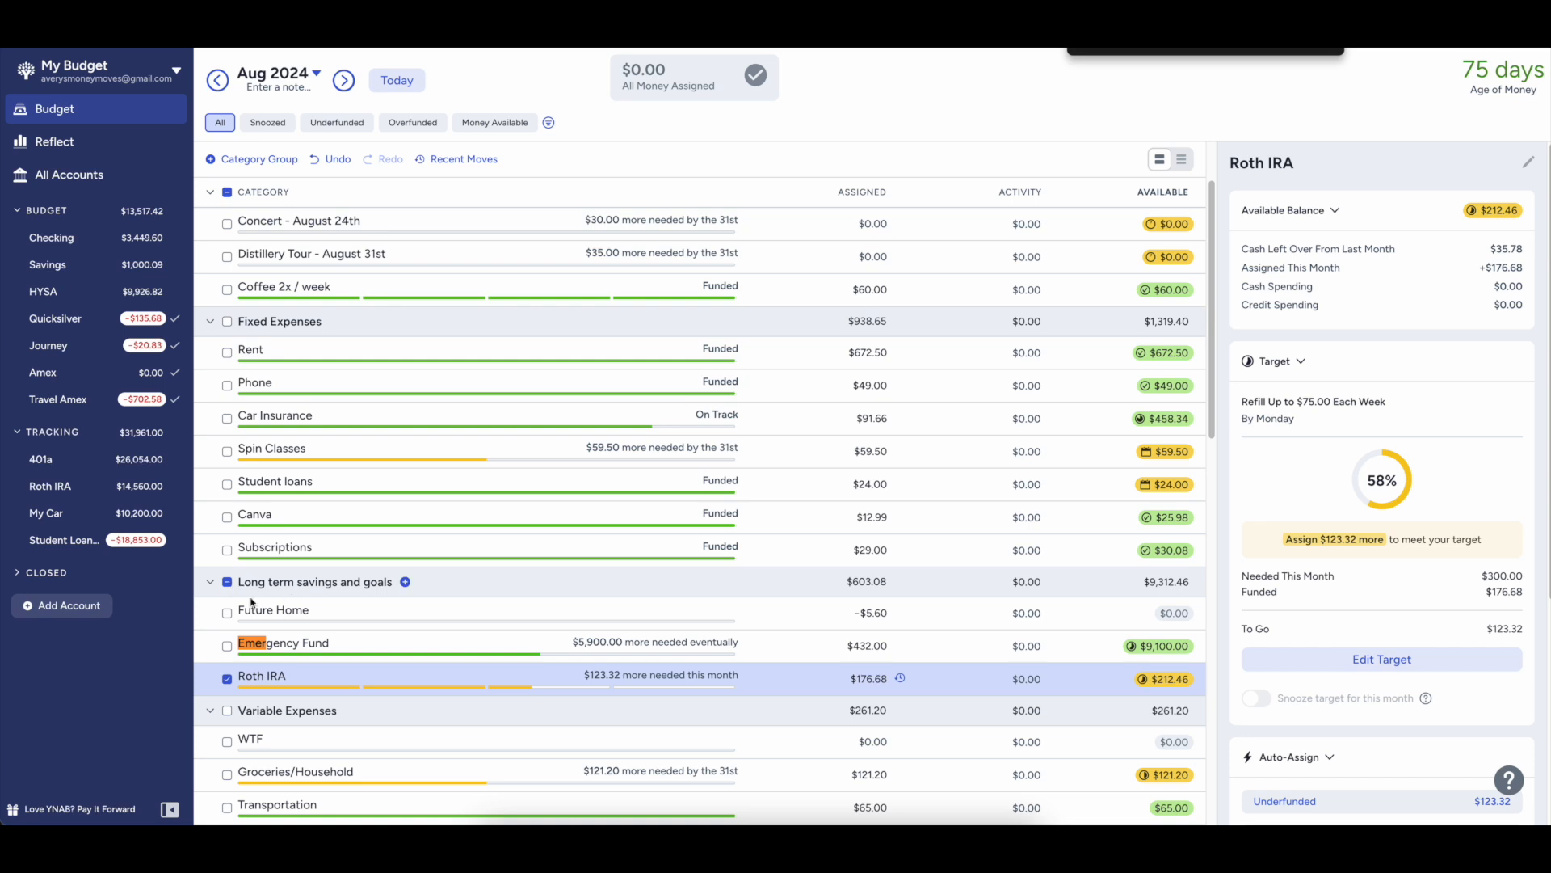
- Clear the Roth IRA selection in the budget and review the August 2024 assignments
{"action": "left_click", "coordinate": [228, 583]}
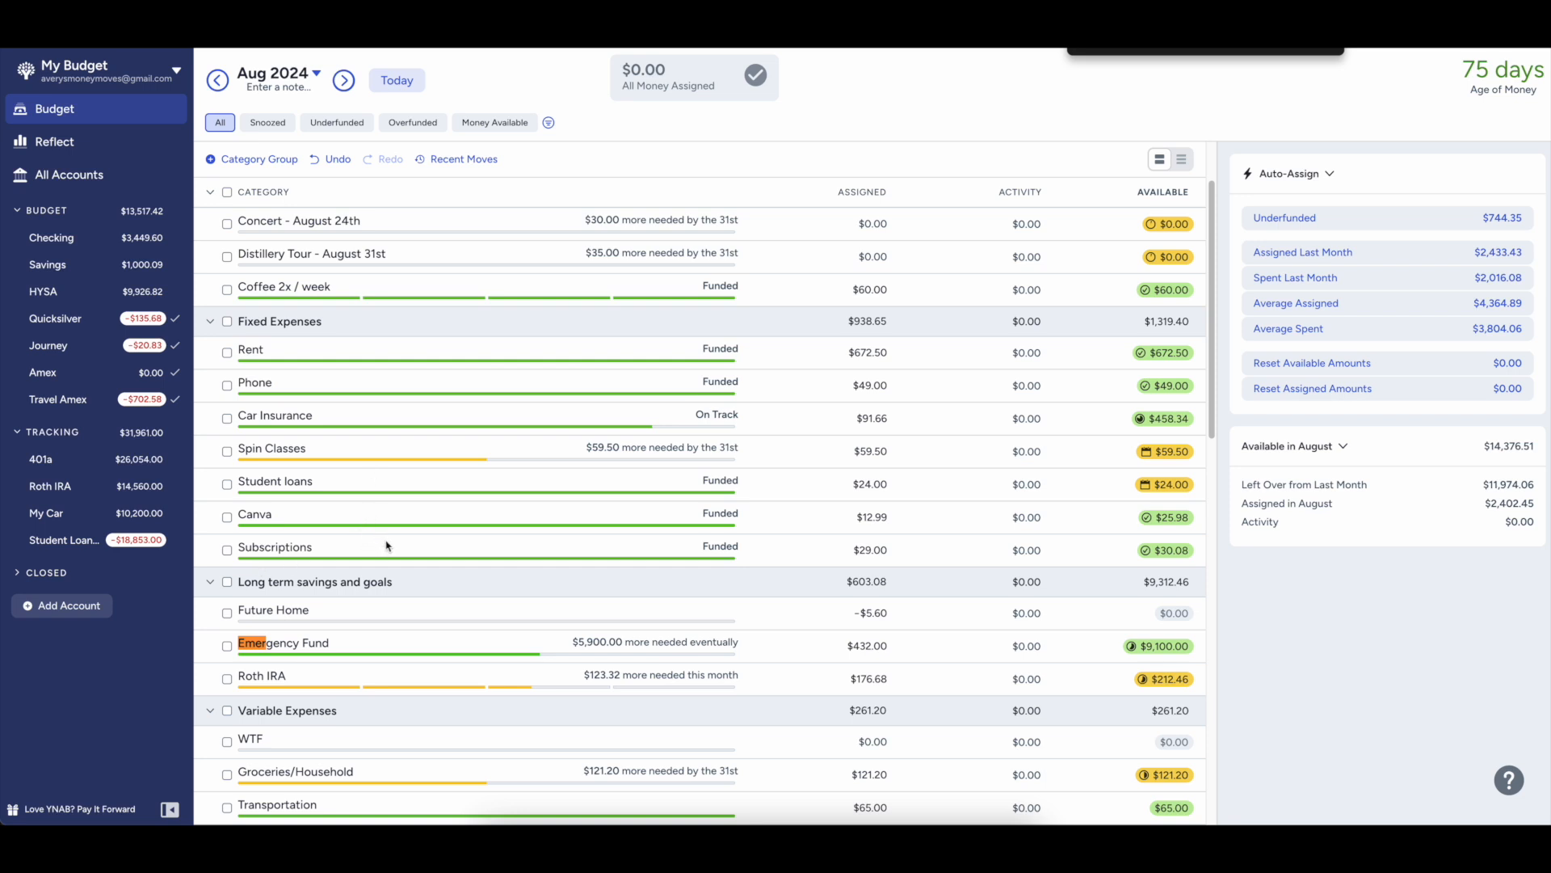
{"action": "scroll", "coordinate": [380, 572], "scroll_direction": "down", "scroll_amount": 4}
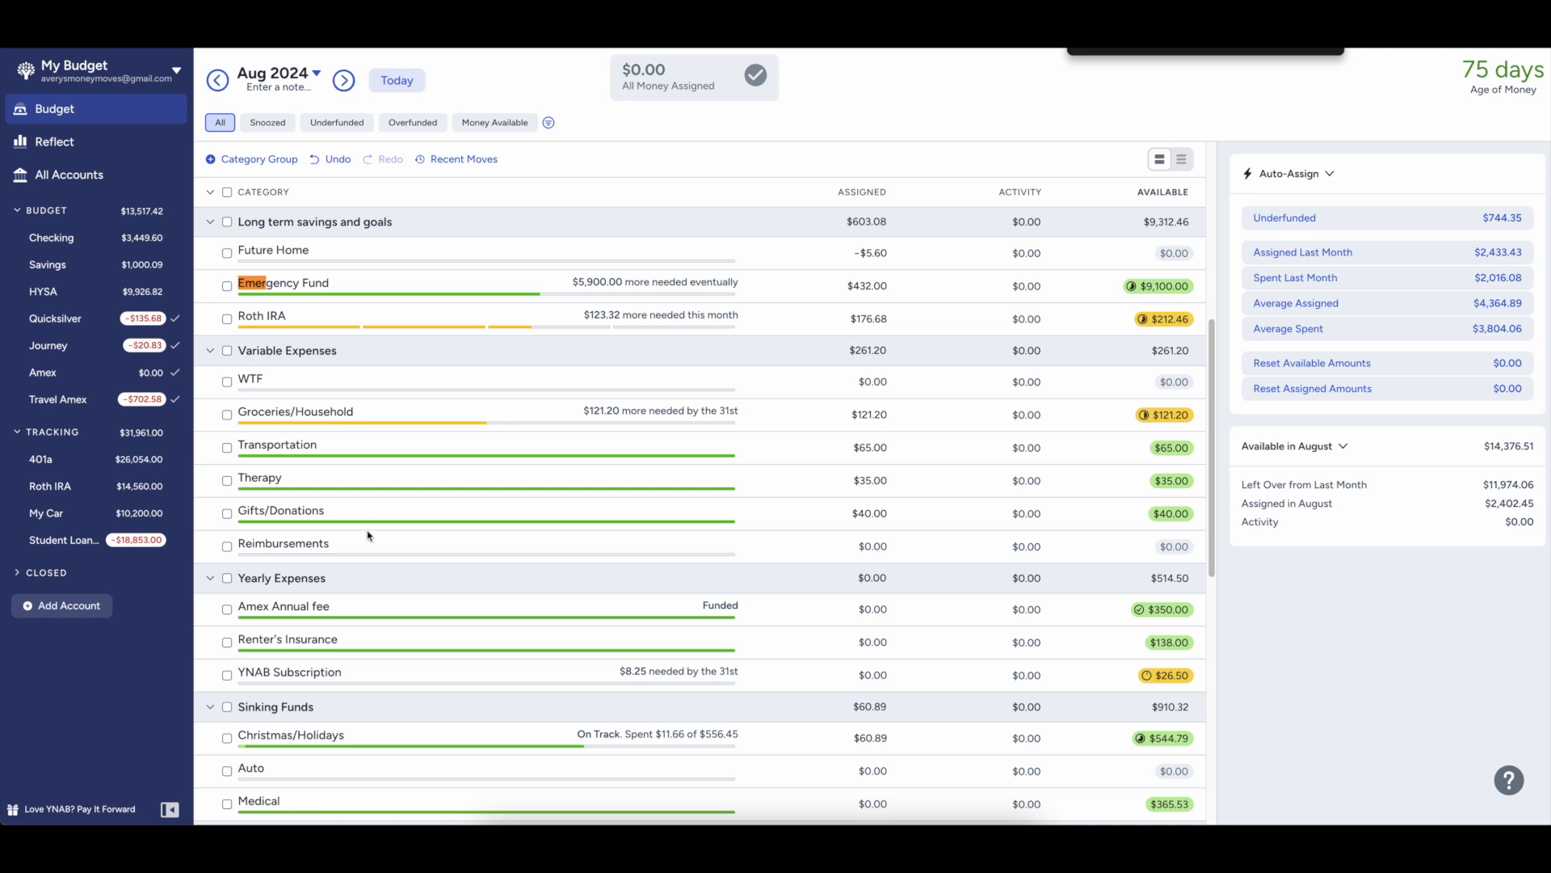
{"action": "scroll", "coordinate": [368, 540], "scroll_direction": "up", "scroll_amount": 5}
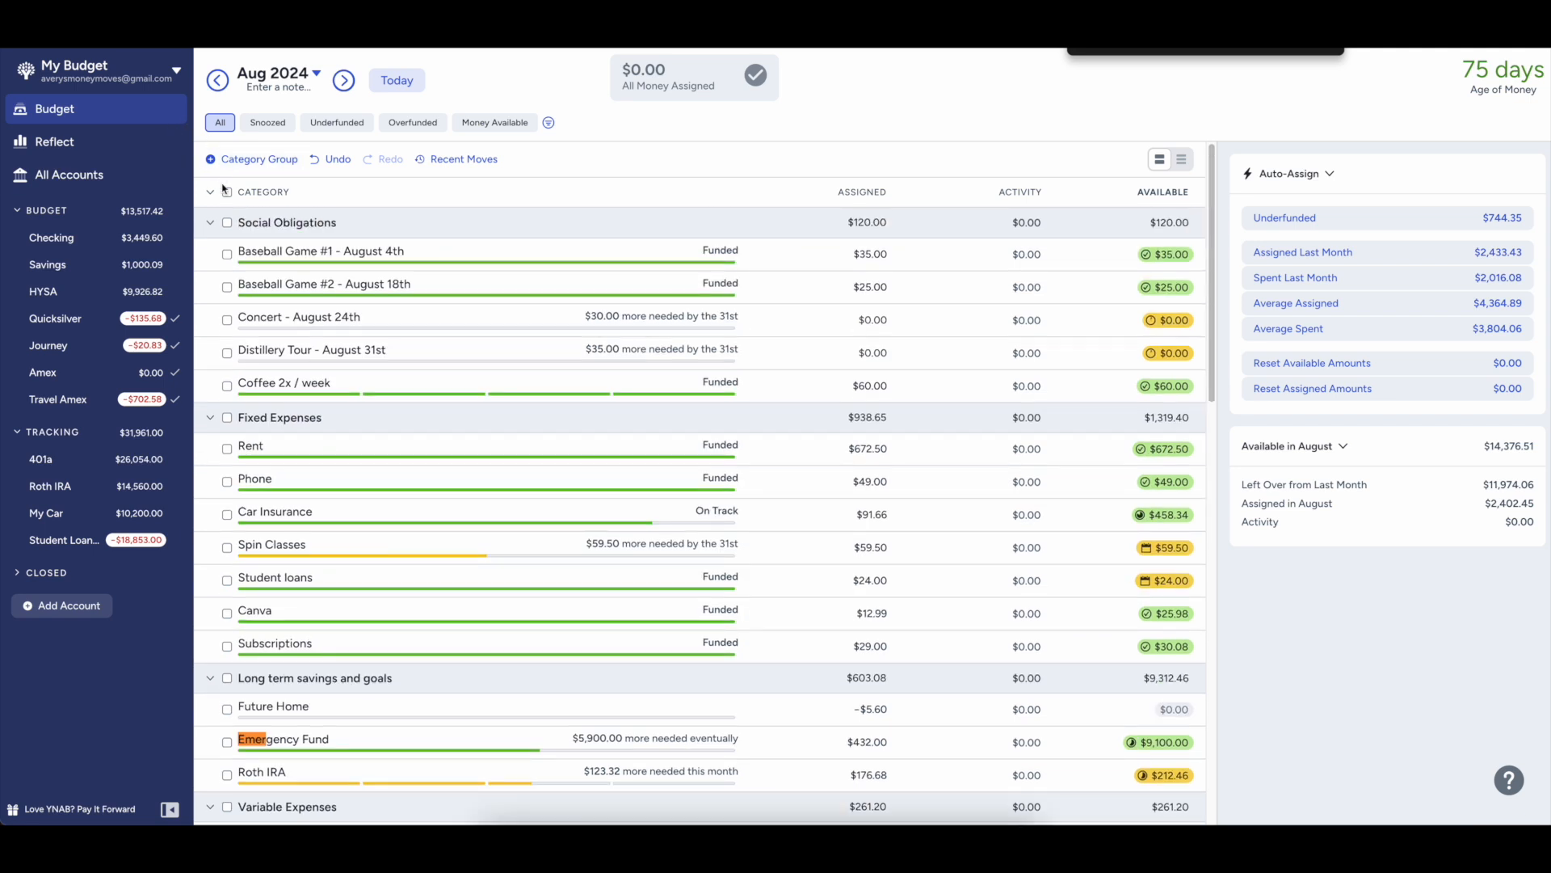